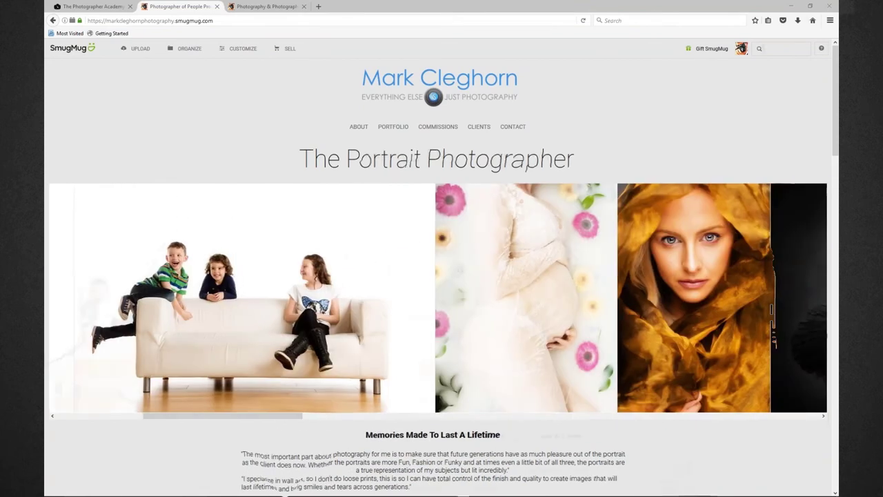
Look through the portrait images in the homepage's photo carousel
scroll(438, 298, "right", 4)
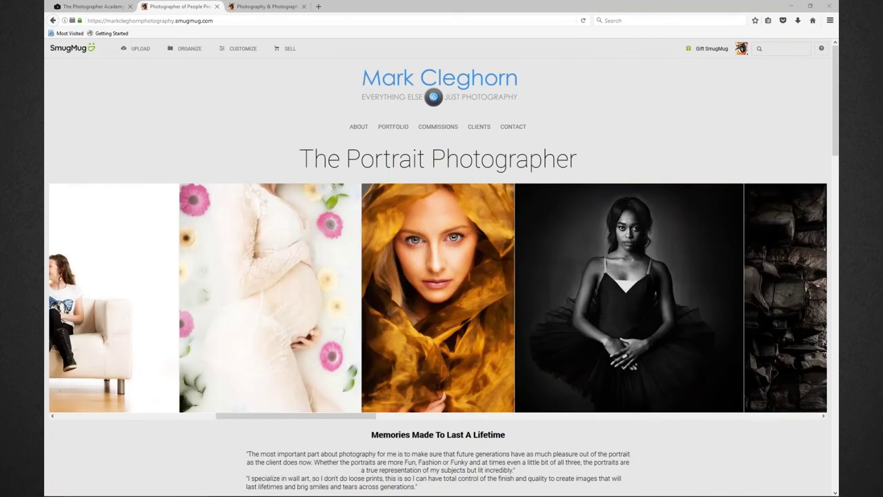
scroll(437, 297, "right", 4)
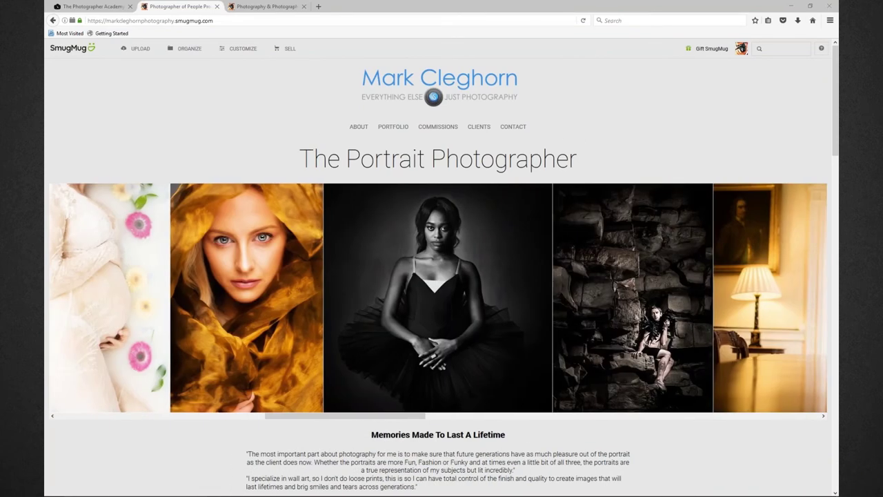
scroll(438, 298, "right", 4)
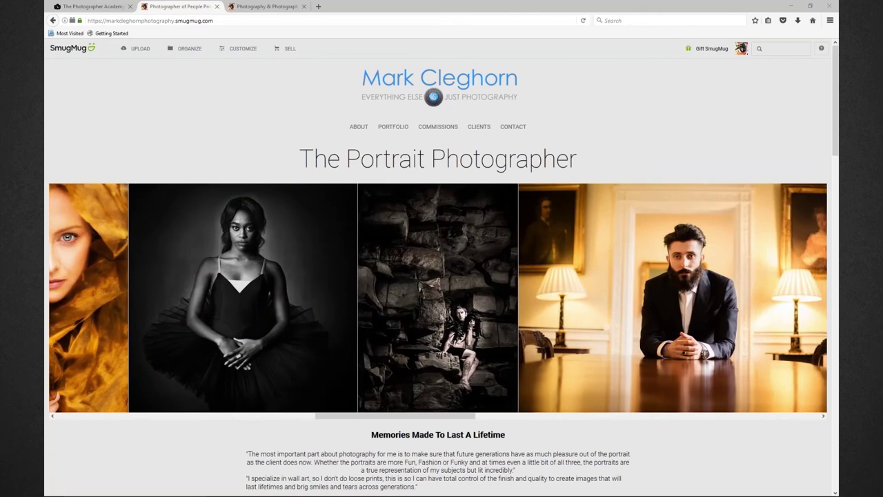
scroll(438, 297, "right", 8)
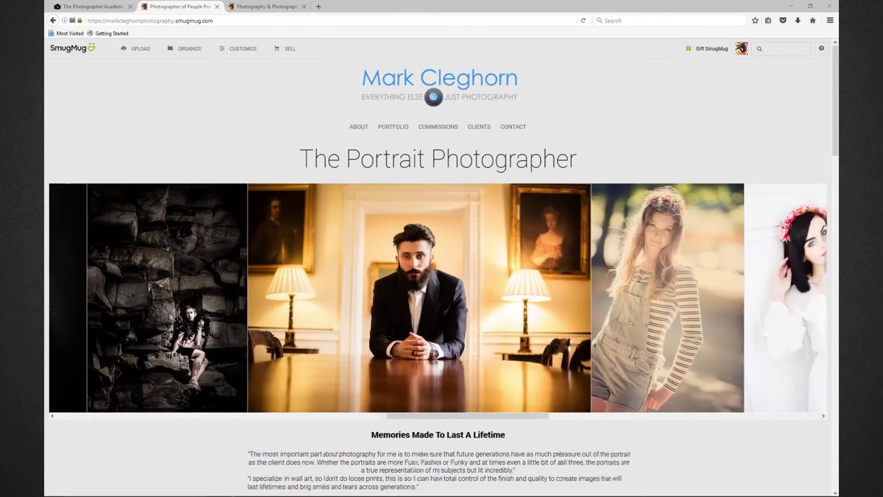
scroll(438, 297, "right", 1)
scroll(438, 297, "right", 3)
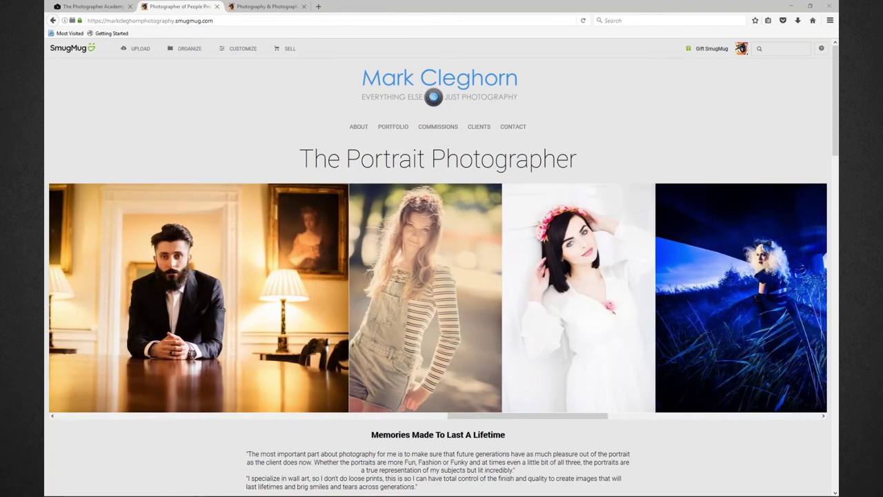
scroll(437, 297, "right", 5)
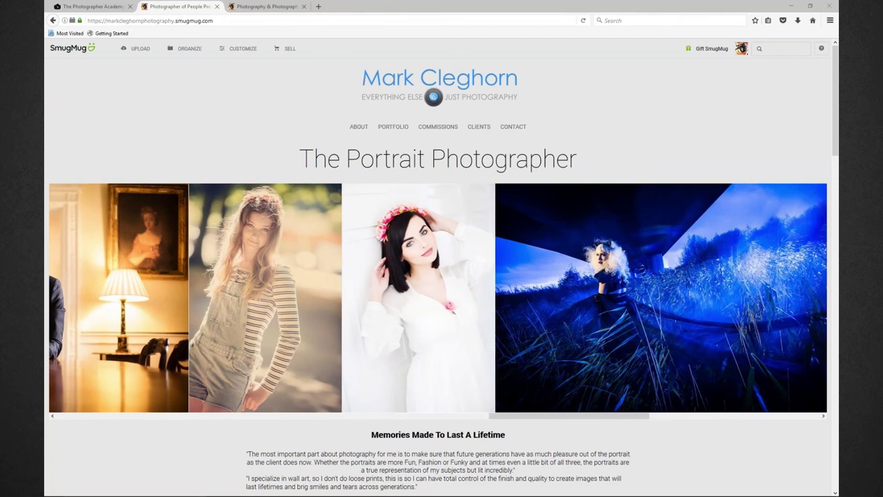
scroll(437, 297, "right", 7)
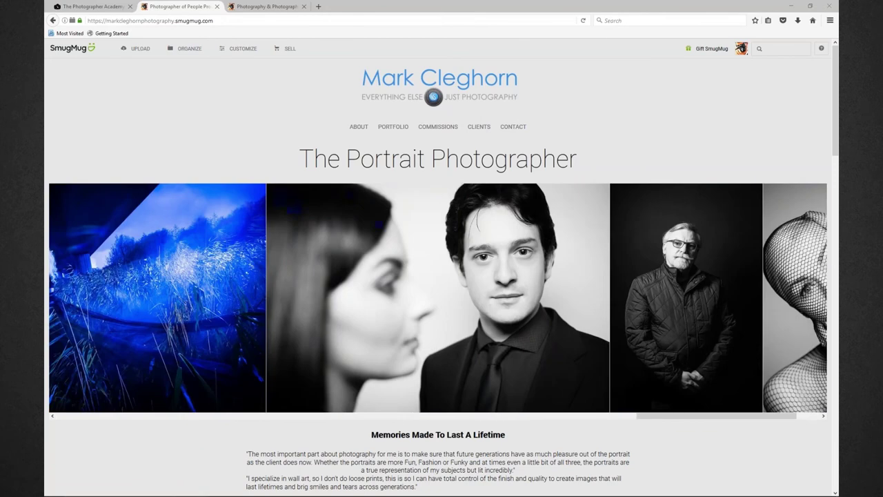
scroll(438, 298, "right", 2)
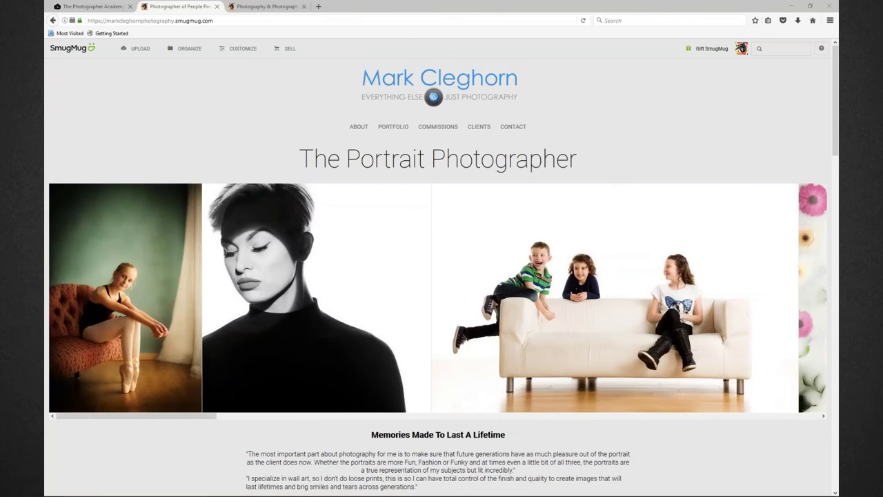
scroll(300, 244, "right", 4)
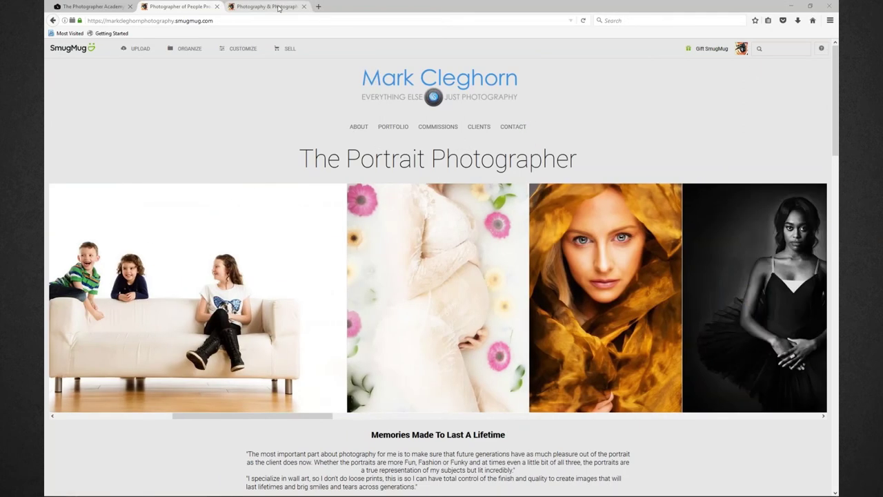
View the separate splash website, then return to the SmugMug homepage and examine its booking, portfolio and news sections
left_click(279, 7)
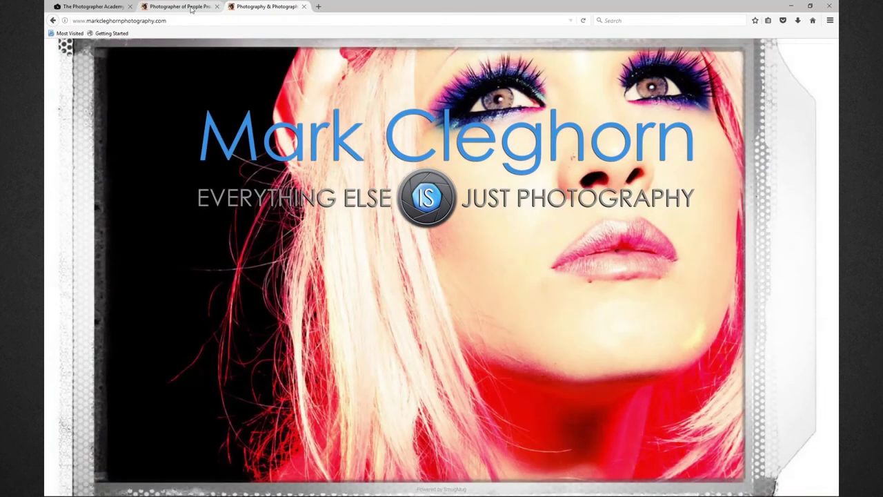
left_click(192, 9)
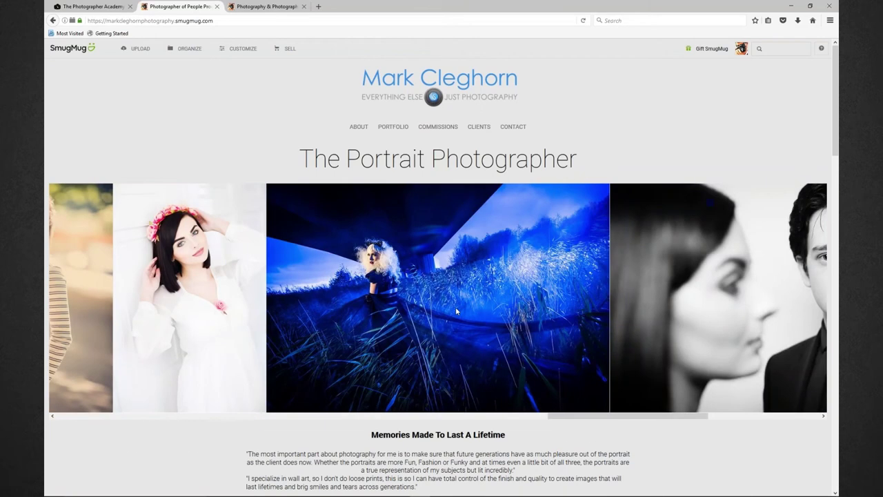
scroll(456, 312, "down", 5)
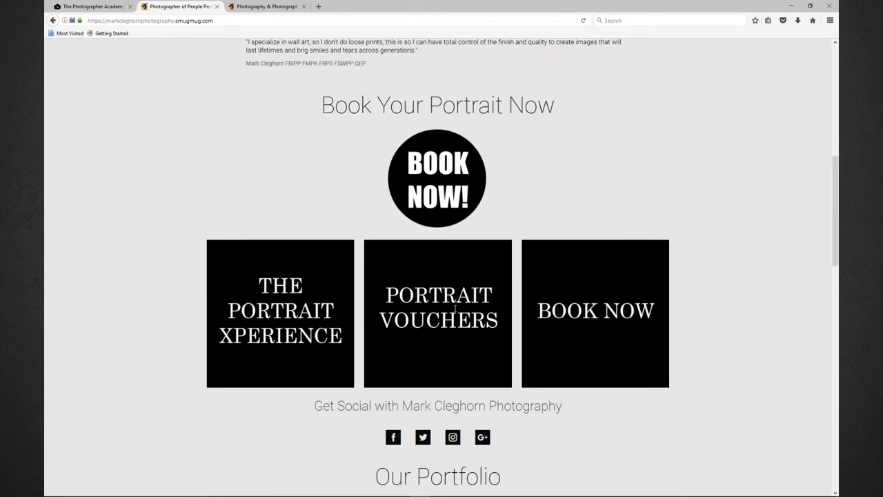
scroll(456, 310, "down", 1)
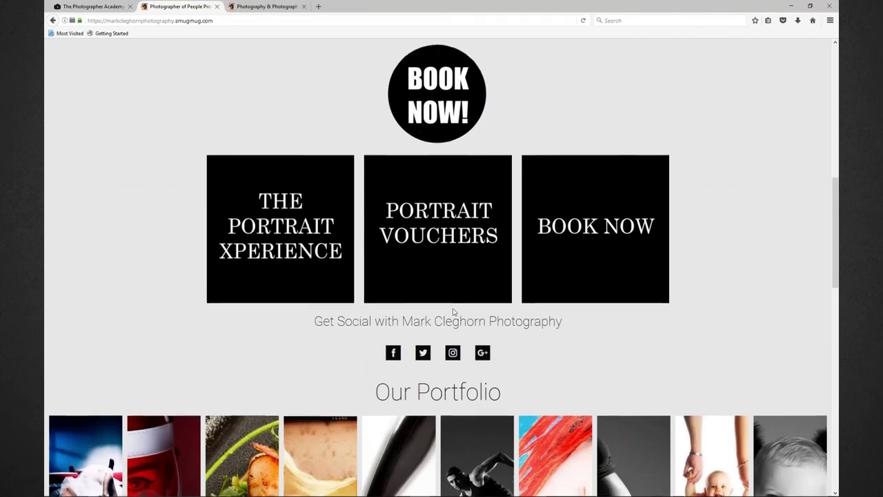
scroll(454, 312, "down", 5)
scroll(452, 314, "down", 2)
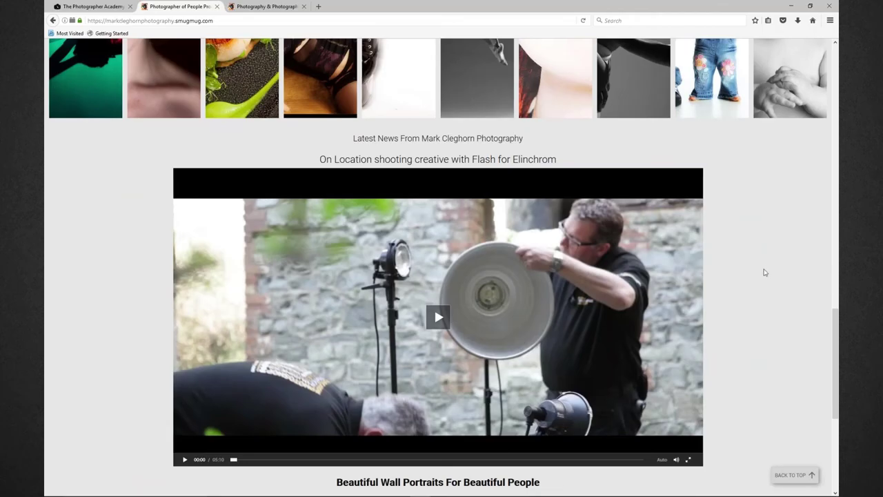
scroll(749, 311, "up", 10)
scroll(747, 314, "up", 4)
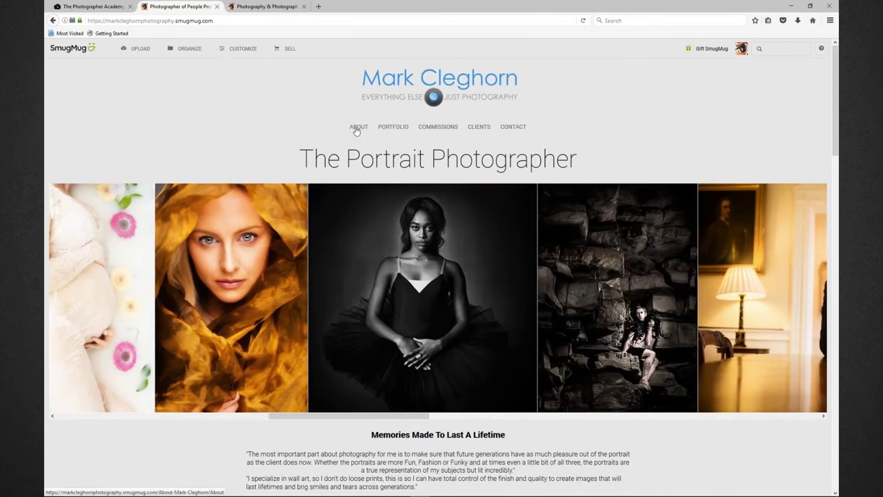
View the site's About page and its Portfolio page
left_click(358, 127)
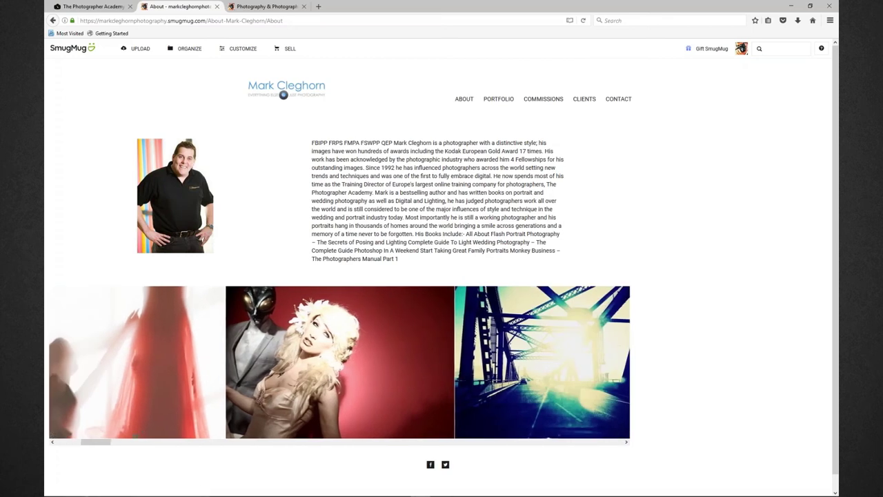
left_click(500, 100)
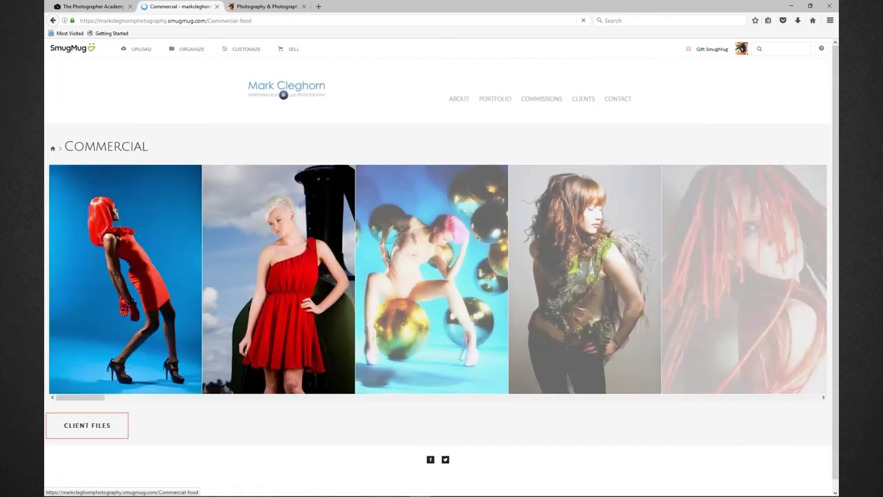
Open the Commissions page and examine the Portrait Session entry form and the photo grid beneath it
left_click(537, 100)
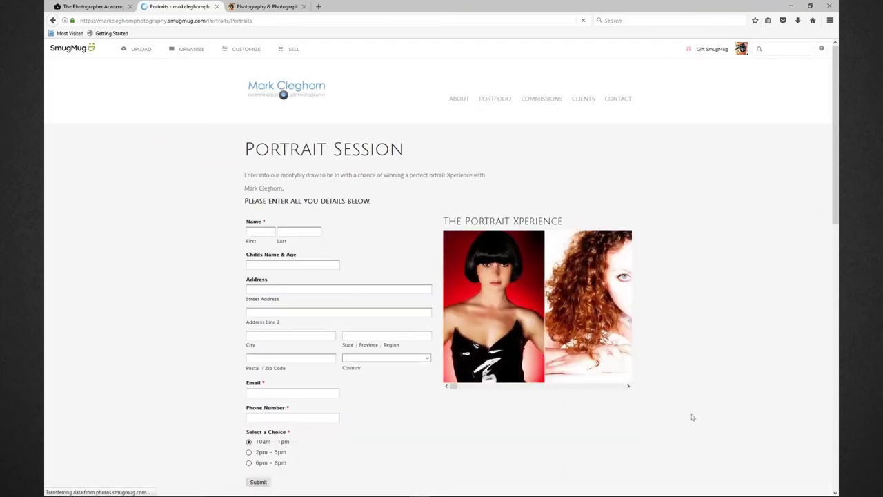
scroll(688, 410, "down", 1)
scroll(689, 411, "down", 4)
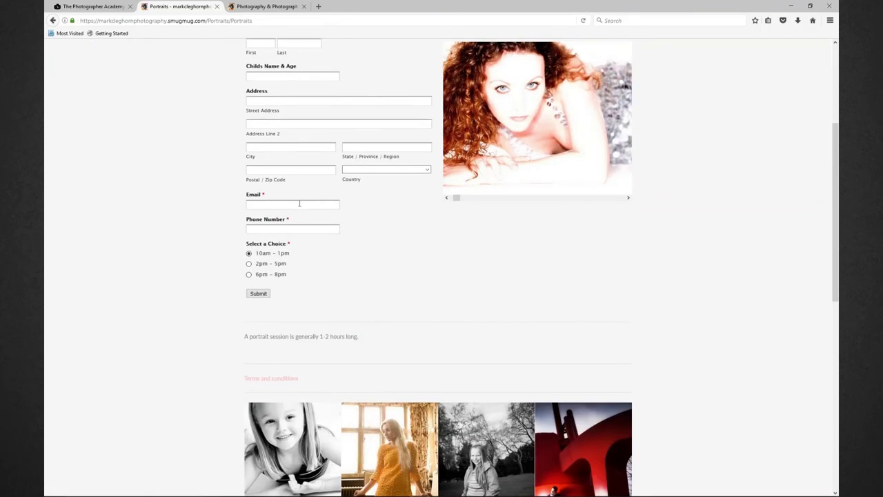
scroll(296, 207, "up", 5)
scroll(297, 245, "down", 8)
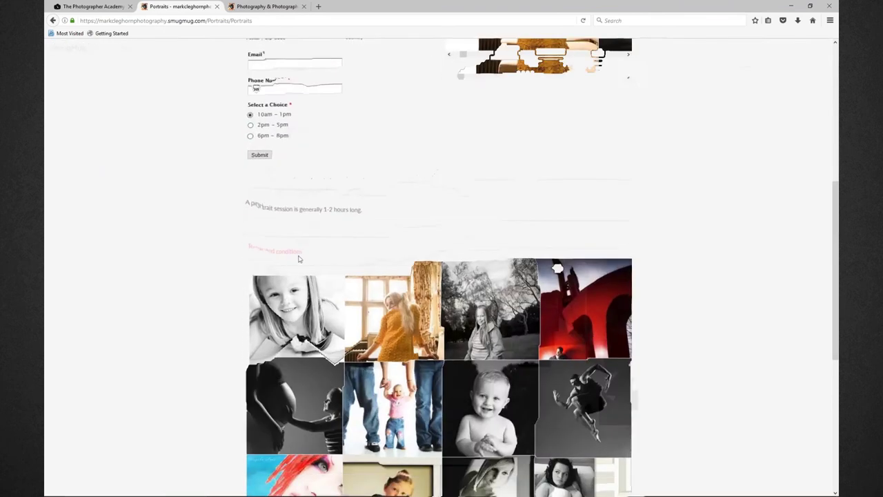
scroll(300, 256, "up", 8)
View the Clients page and the About page, then return to the Commercial portfolio page
left_click(584, 100)
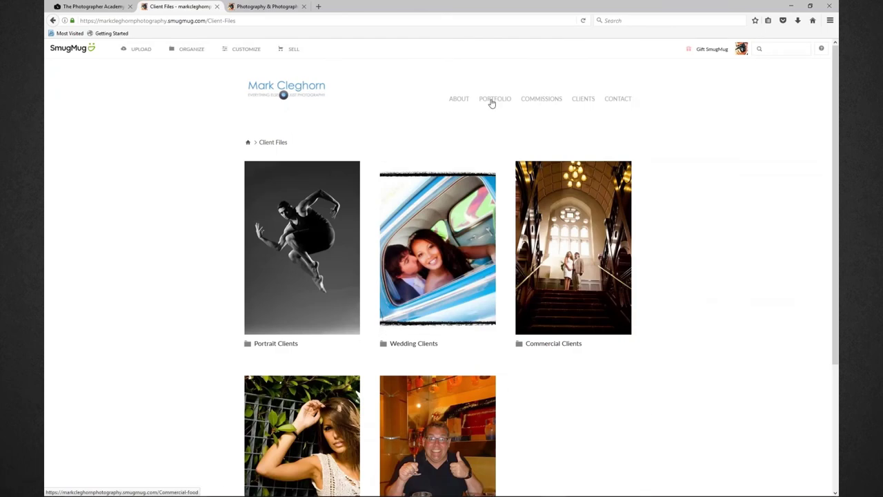
left_click(464, 96)
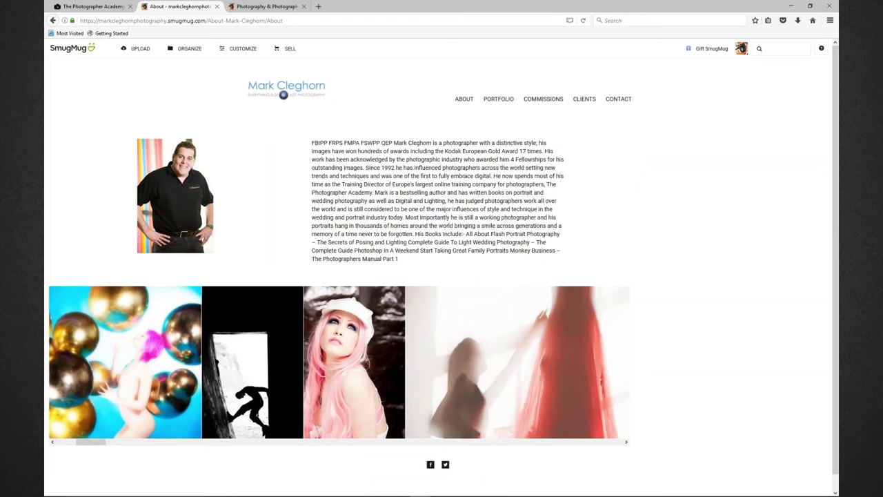
left_click(493, 102)
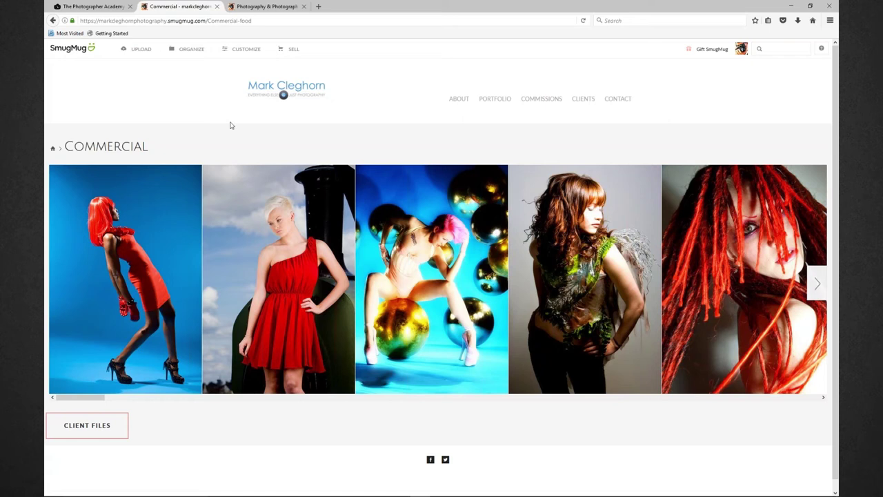
Open the chooser for a new site design and look over the saved designs under My Designs
mouse_move(246, 53)
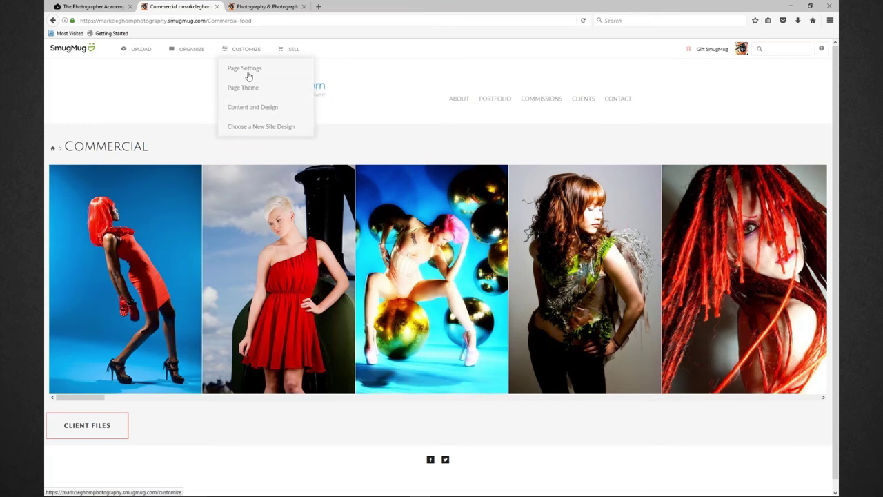
left_click(246, 128)
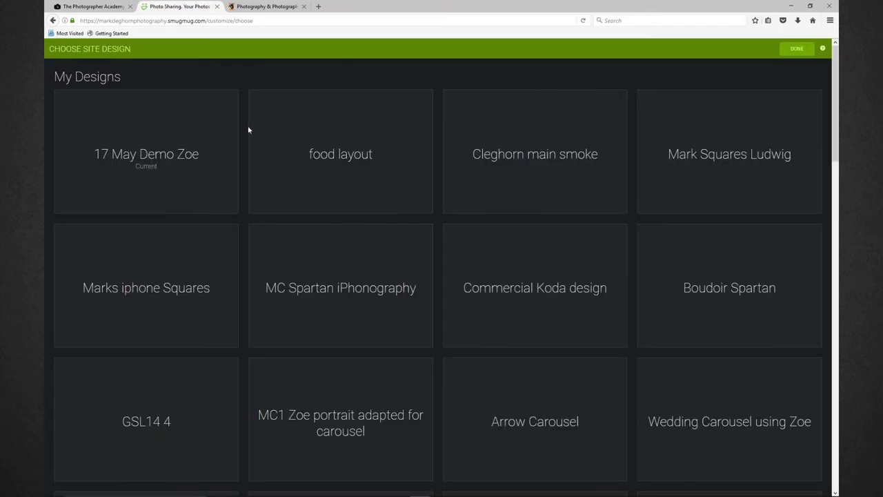
mouse_move(260, 128)
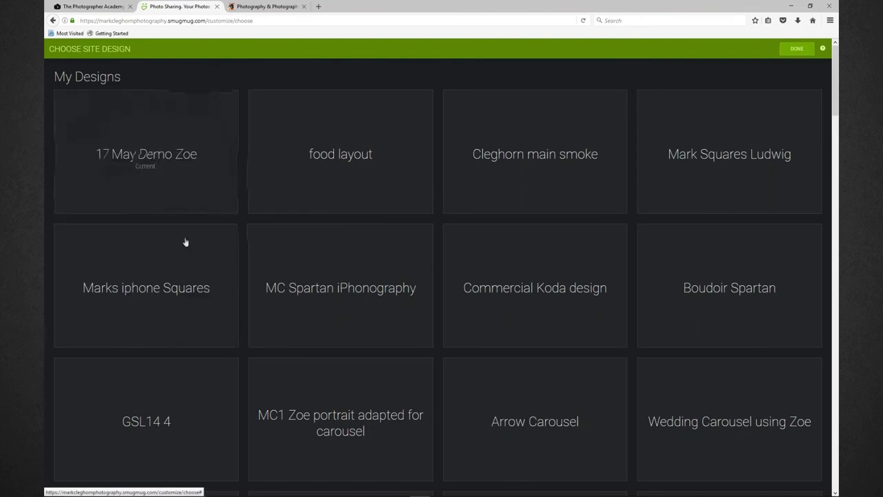
mouse_move(186, 241)
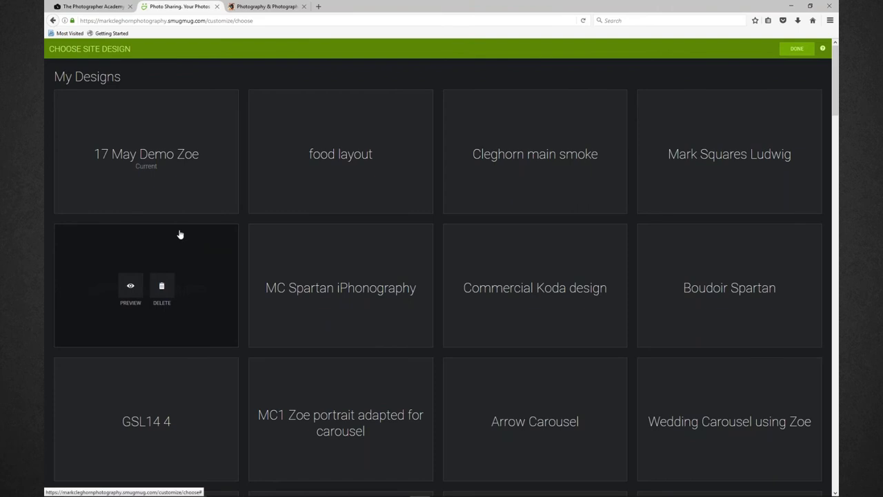
mouse_move(120, 114)
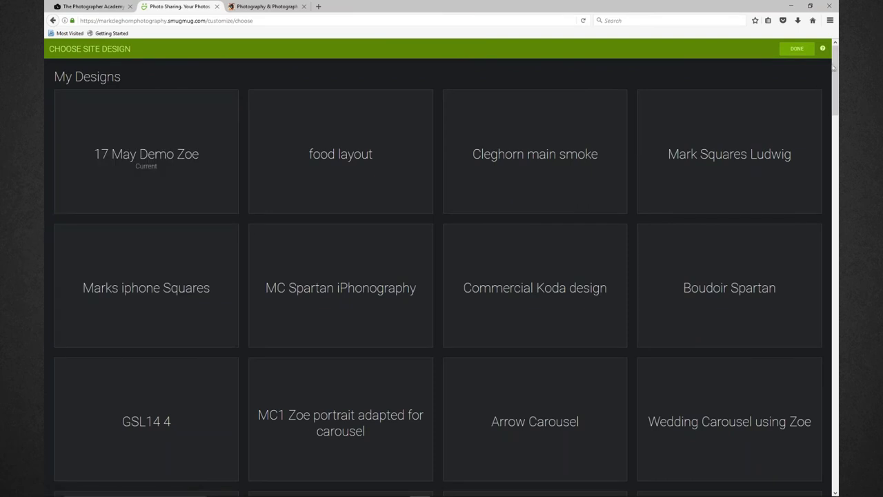
Preview the Vida template on the site and examine its homepage layout and photo grid
left_click_drag(837, 65, 837, 441)
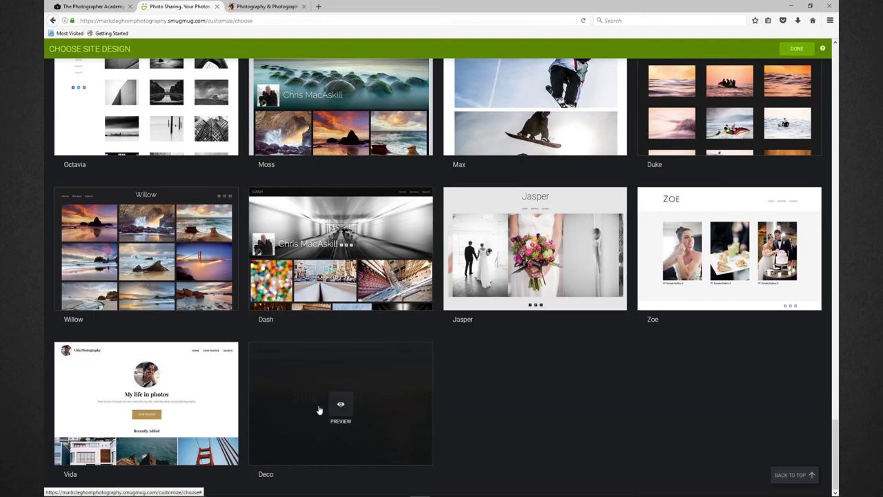
left_click(207, 411)
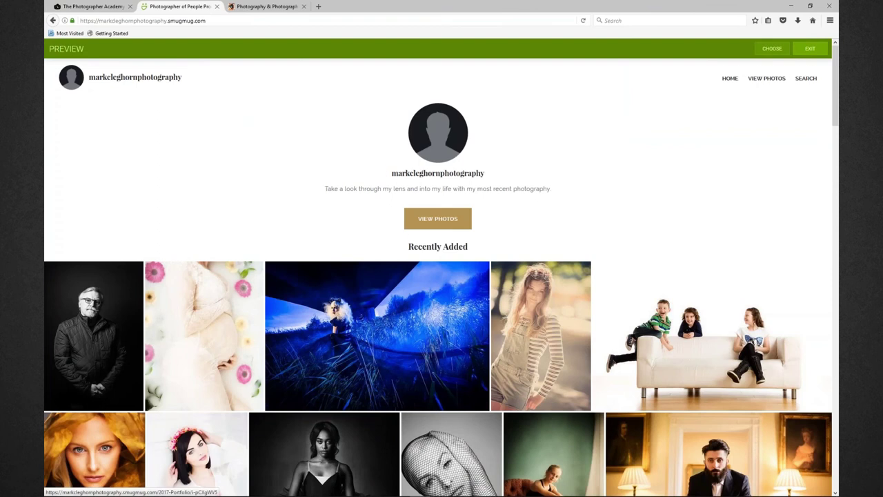
scroll(319, 109, "down", 10)
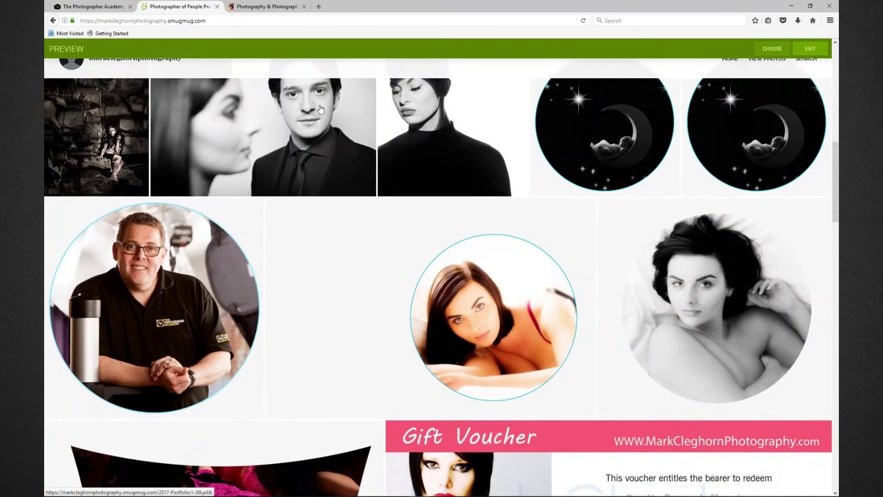
scroll(580, 371, "down", 5)
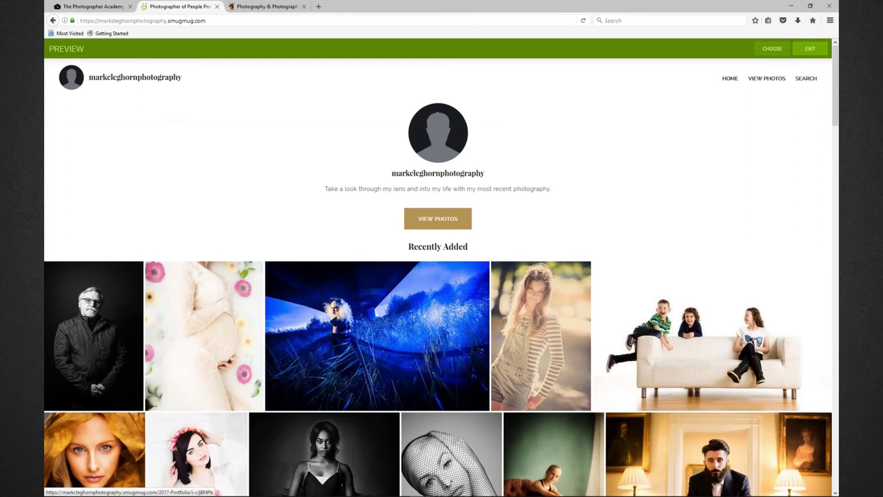
Exit the Vida preview and preview the Deco template on the site
left_click(803, 50)
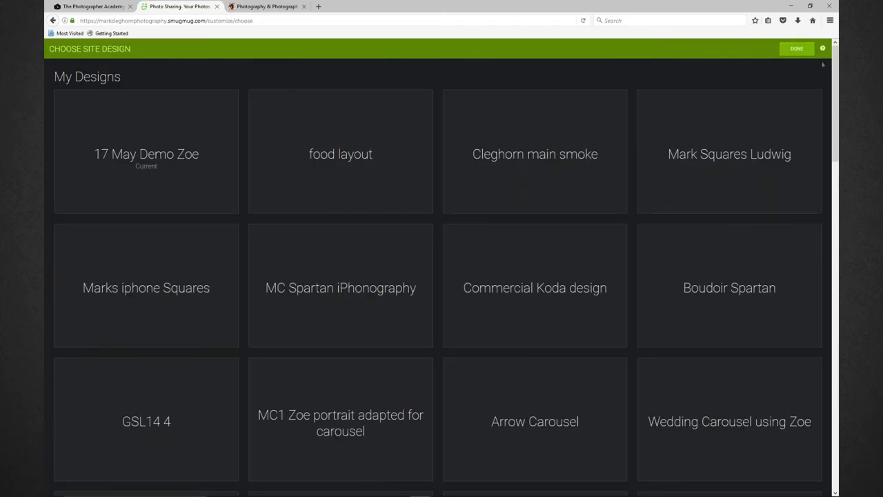
left_click_drag(835, 62, 831, 455)
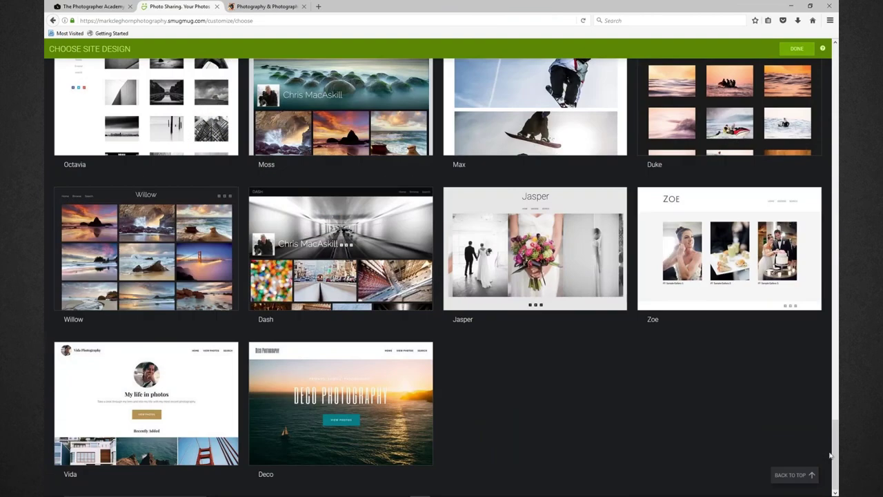
left_click(384, 425)
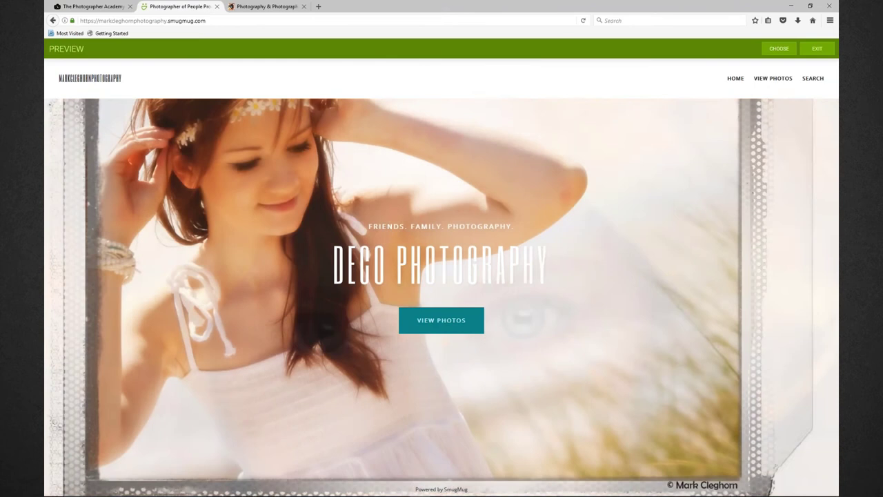
Leave the Deco preview and the design chooser, and exit customizing the Commercial page by discarding its changes
left_click(779, 49)
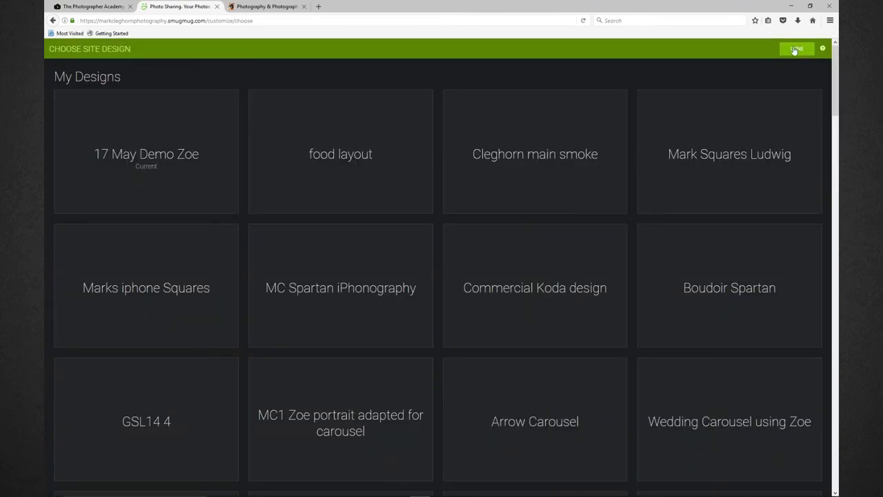
left_click(795, 49)
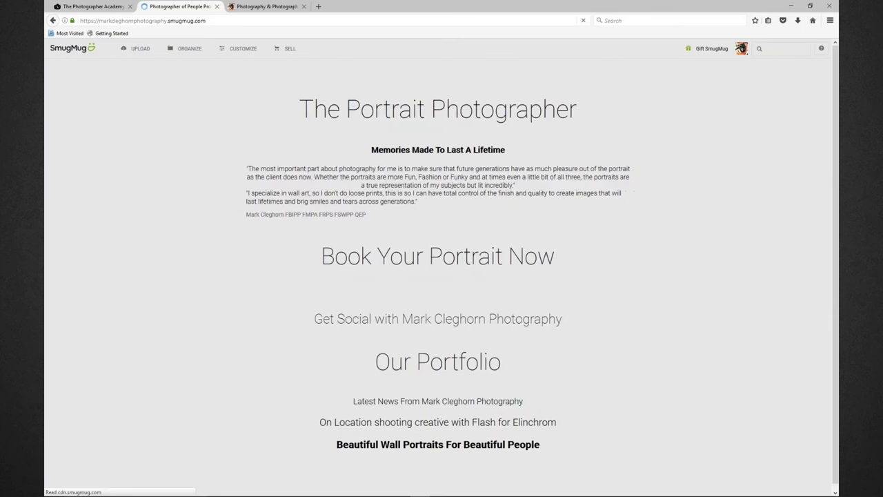
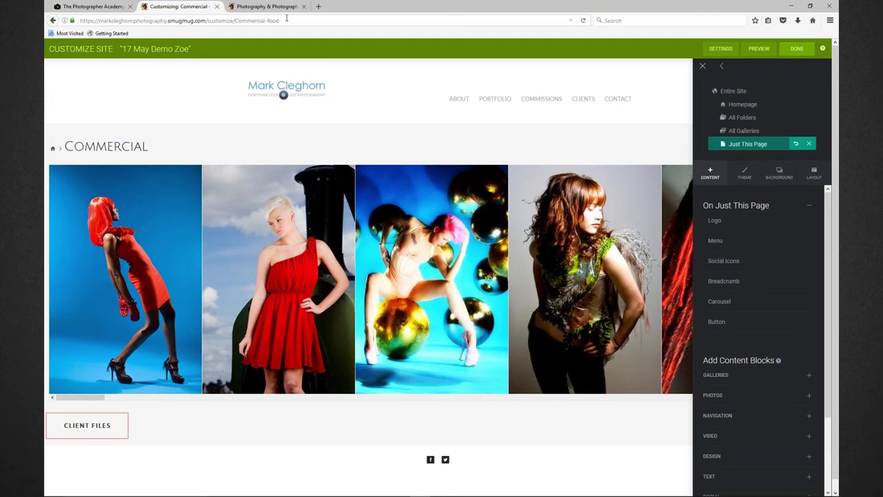
left_click(797, 48)
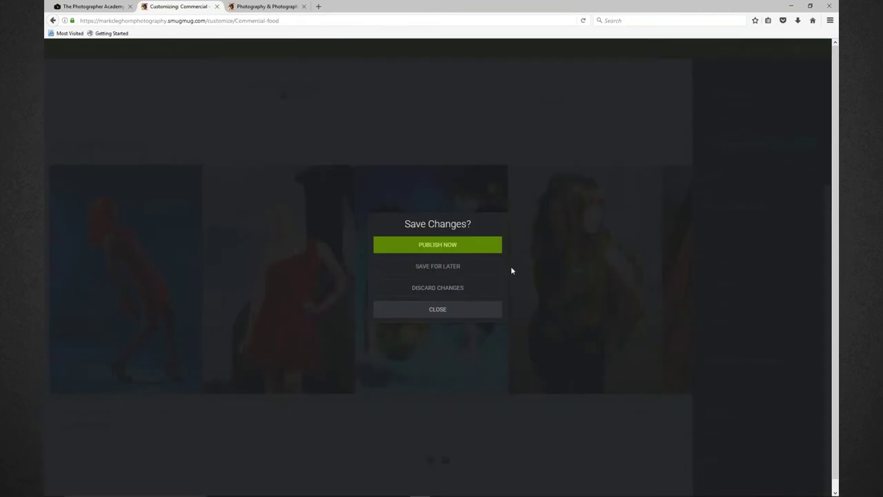
left_click(459, 287)
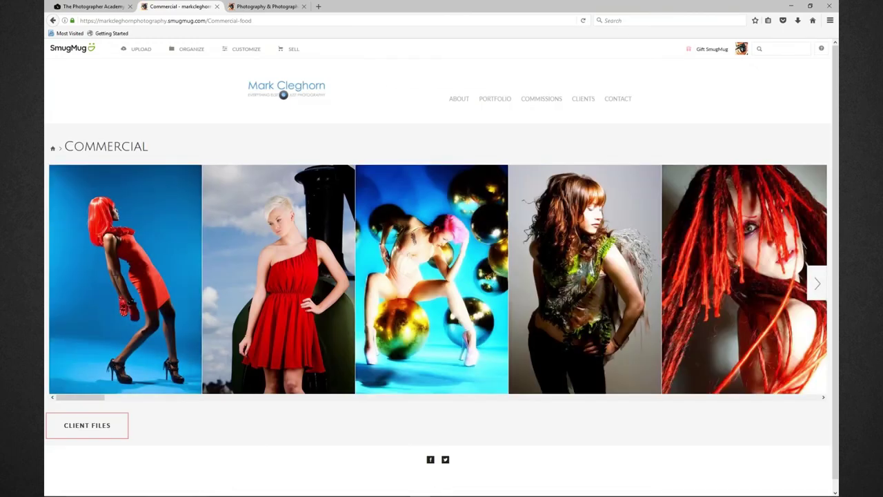
Open the site organizer and go to the top level of the site's folder tree
left_click(187, 54)
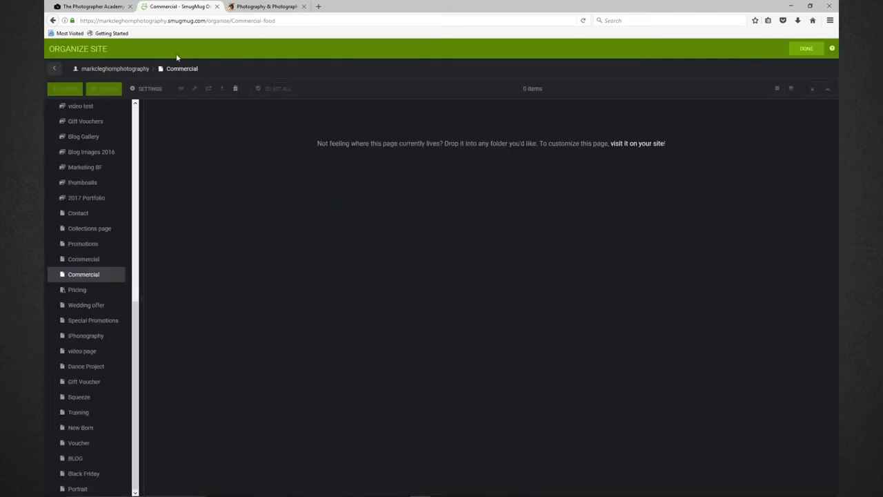
left_click_drag(135, 299, 126, 90)
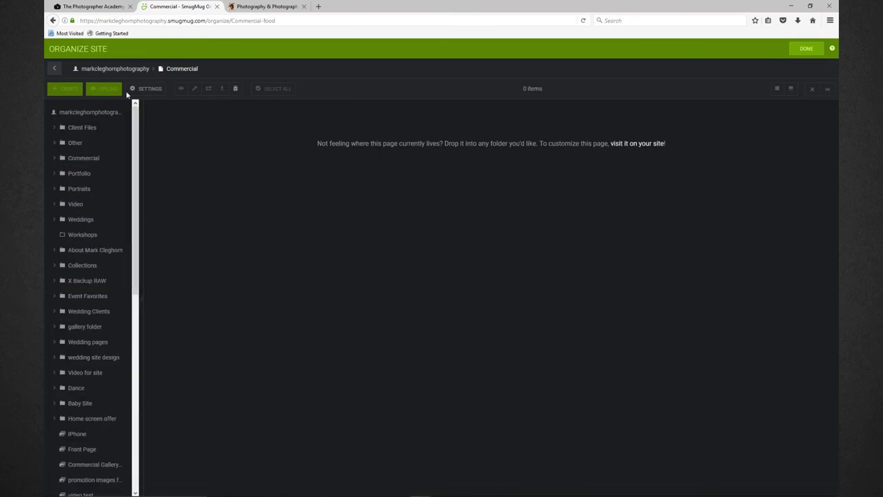
left_click(96, 113)
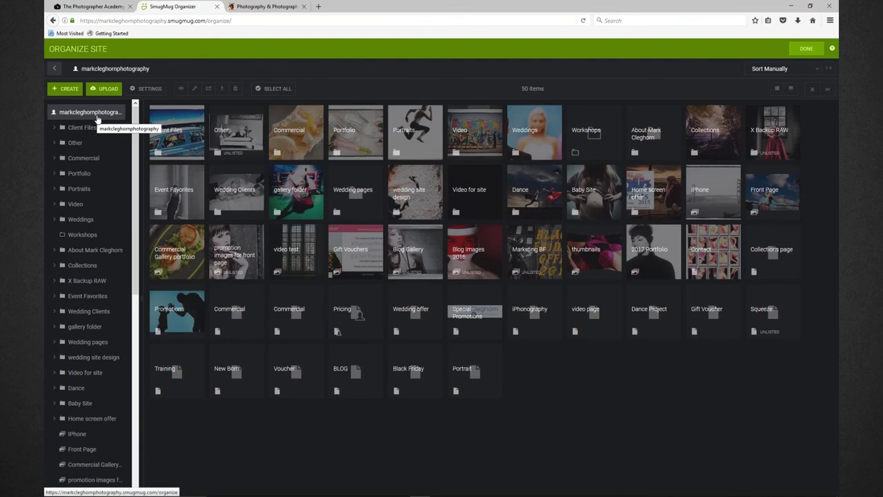
Try to create a new page titled Portfolio at the top level of the site
left_click(62, 91)
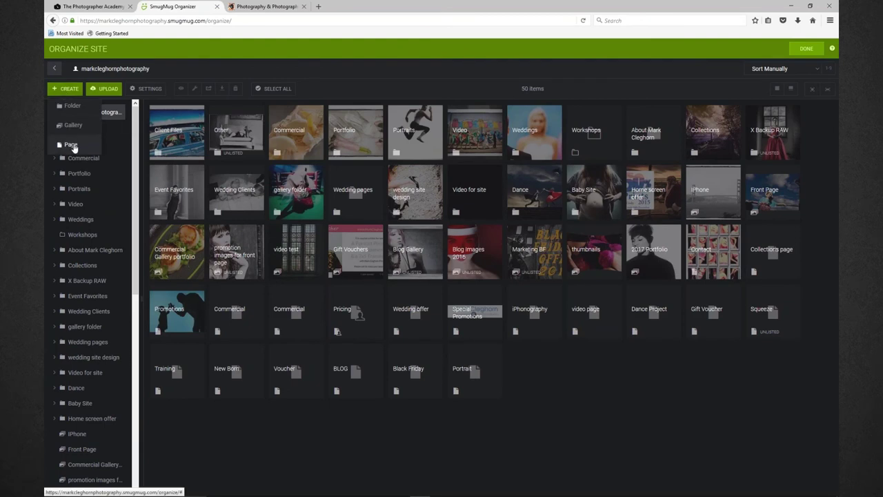
left_click(71, 145)
type("Portfolio")
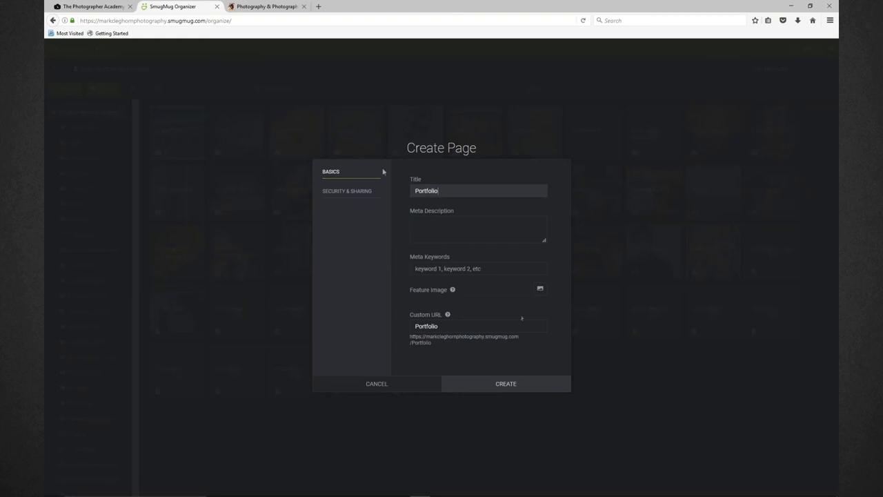
left_click(501, 384)
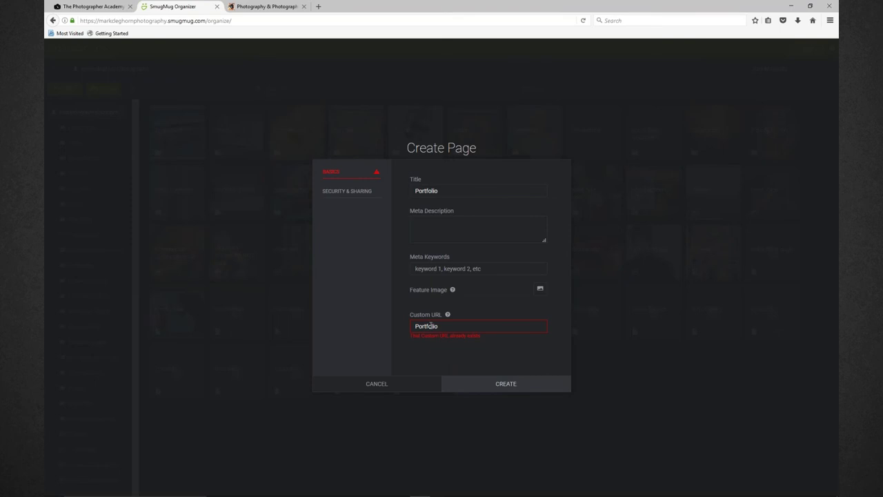
Change the new page's title to Portfolio1 and create the page
left_click(442, 191)
type("1")
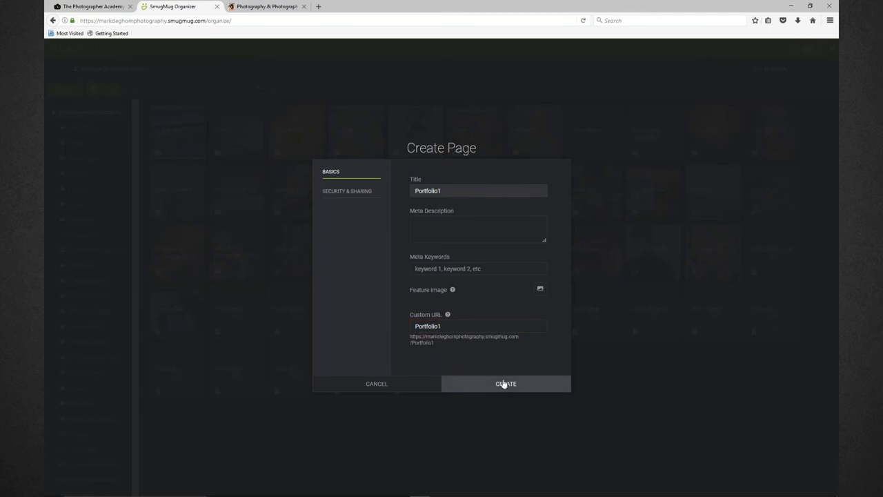
left_click(505, 384)
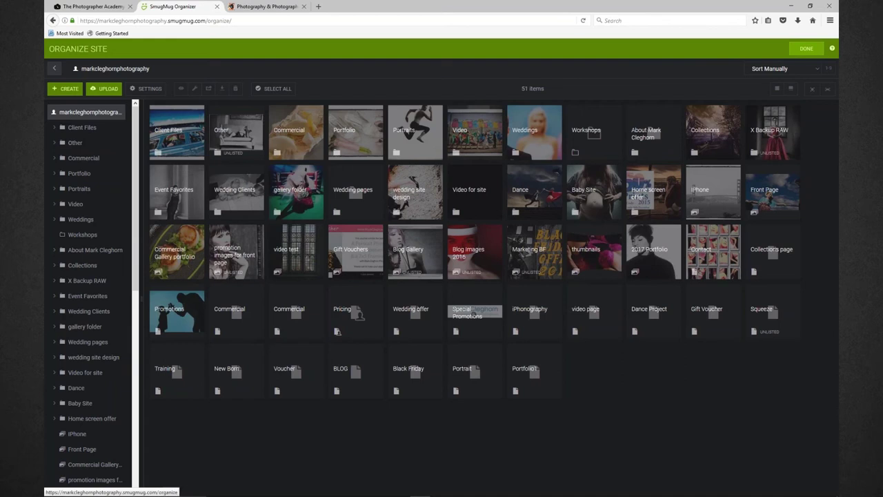
Start a new gallery at the site's top level and title it Portfolio20171
left_click(66, 88)
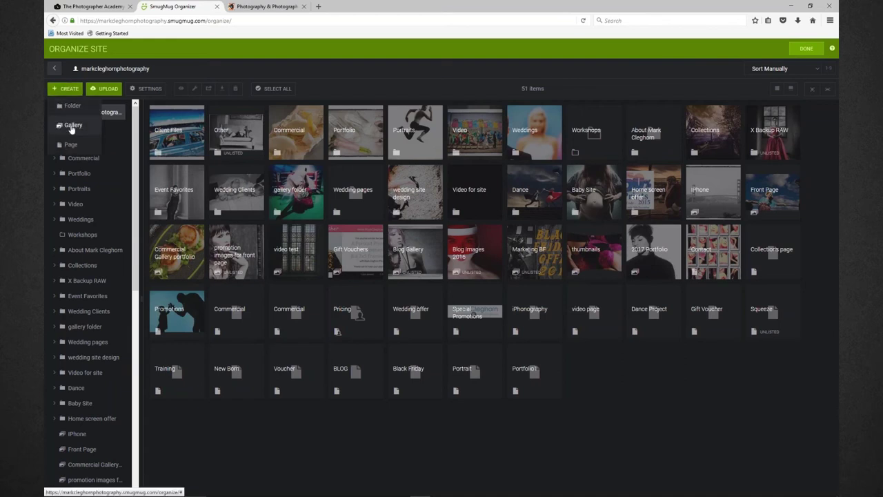
left_click(72, 127)
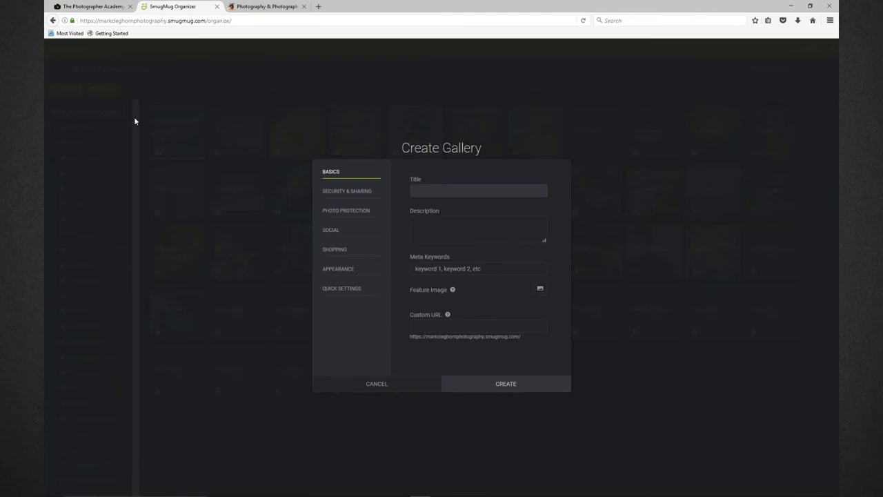
type("Portfolio20171")
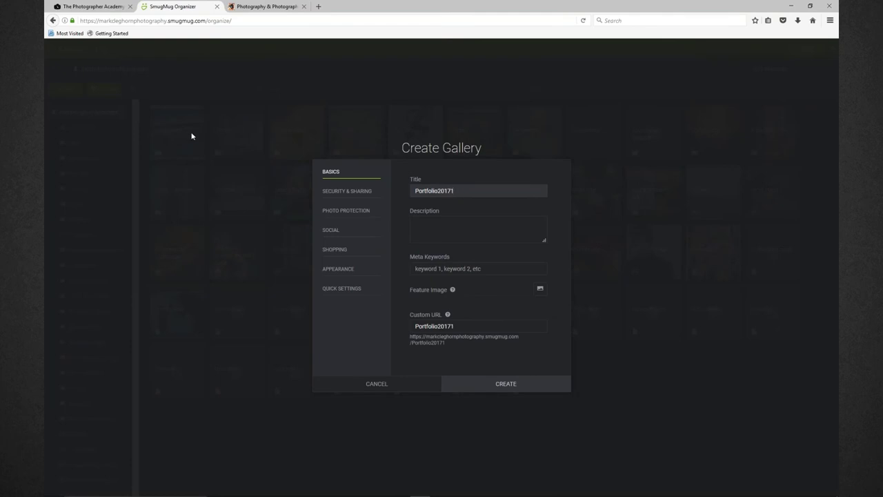
Set the new gallery's visibility to Unlisted (Anyone with the Link), with access for Anyone with the Link
left_click(359, 194)
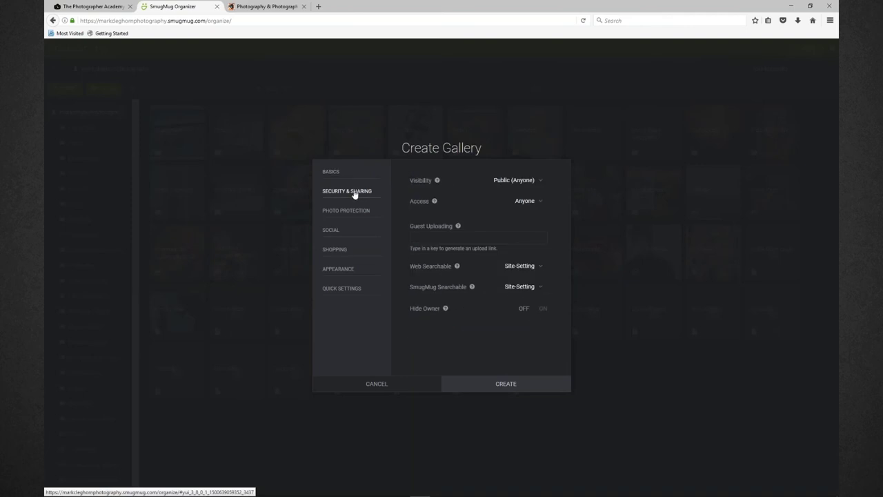
left_click(513, 183)
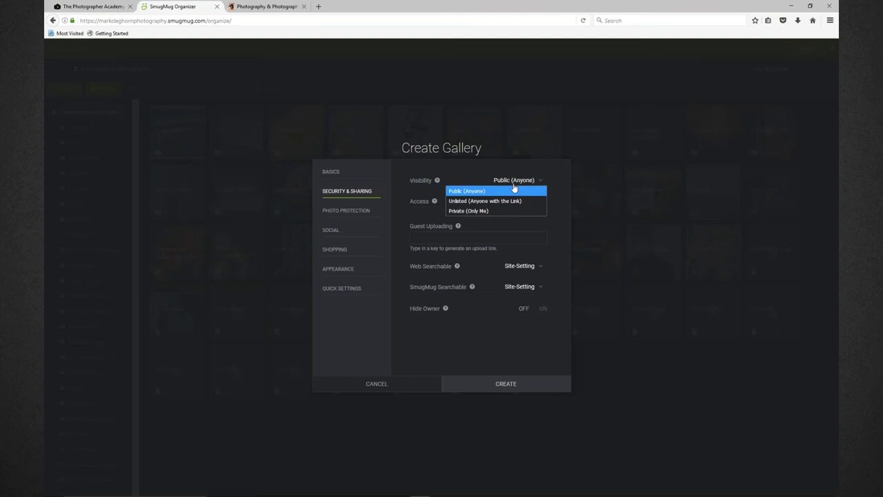
left_click(510, 200)
left_click(510, 201)
left_click(500, 206)
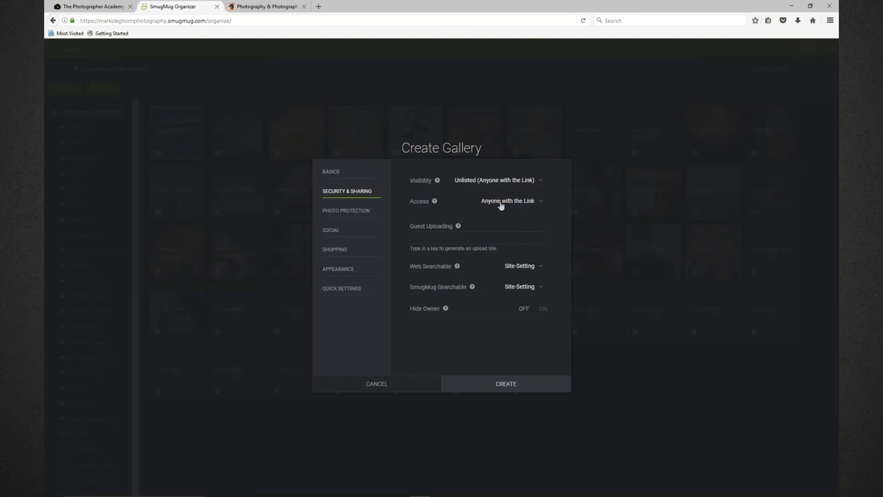
Set the gallery's photo protection to a maximum display size of All but Original, with the right-click message on
left_click(348, 210)
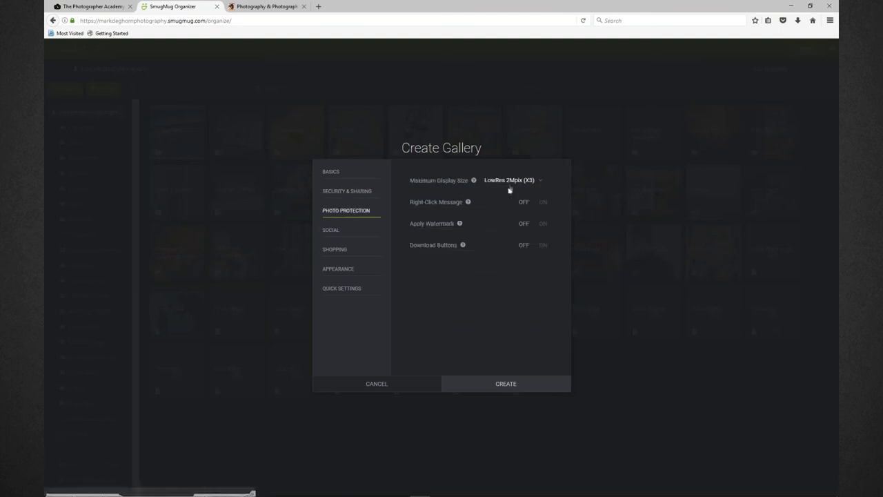
left_click(508, 180)
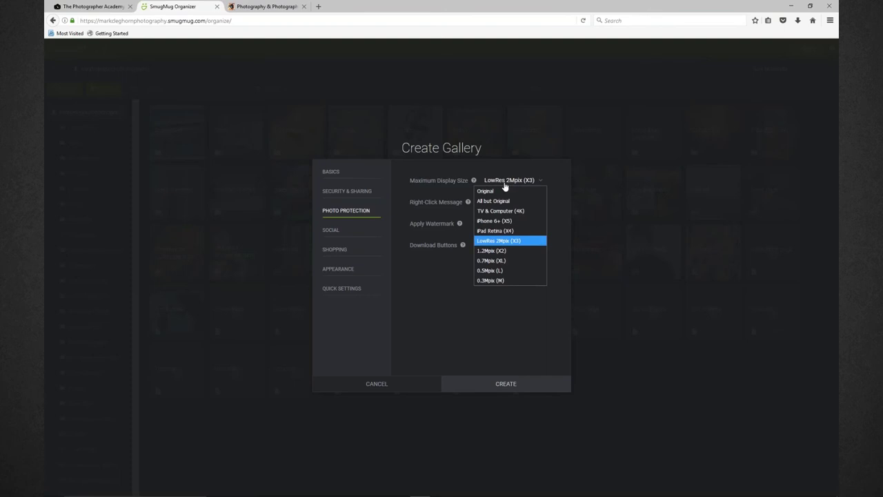
left_click(493, 201)
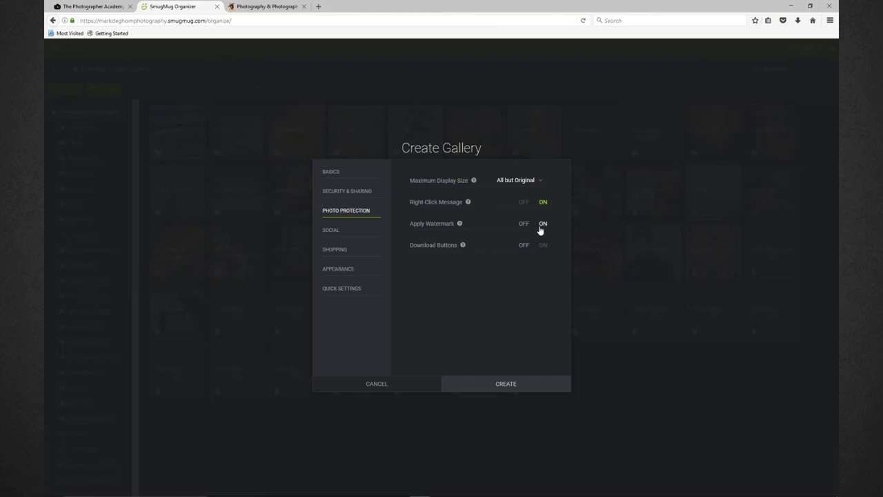
left_click(521, 182)
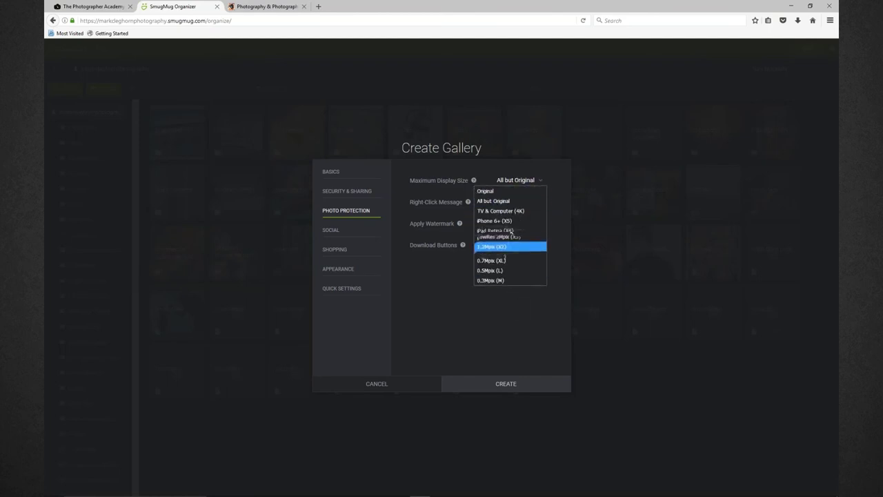
left_click(505, 202)
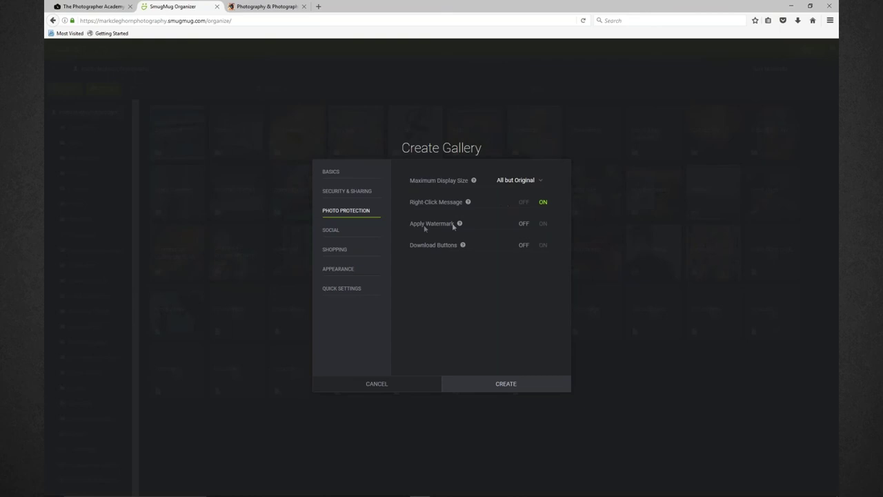
Turn off comments, sharing options and the visitor shopping cart for the gallery
left_click(356, 237)
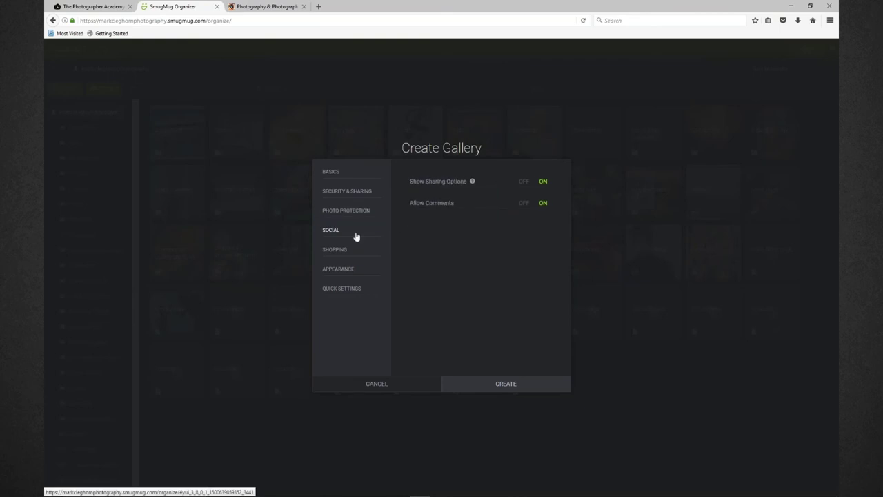
left_click(522, 202)
left_click(523, 182)
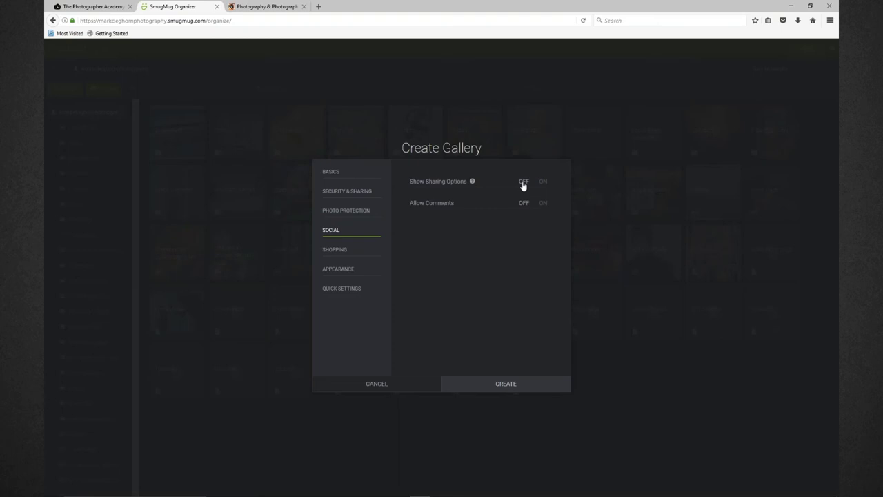
left_click(339, 252)
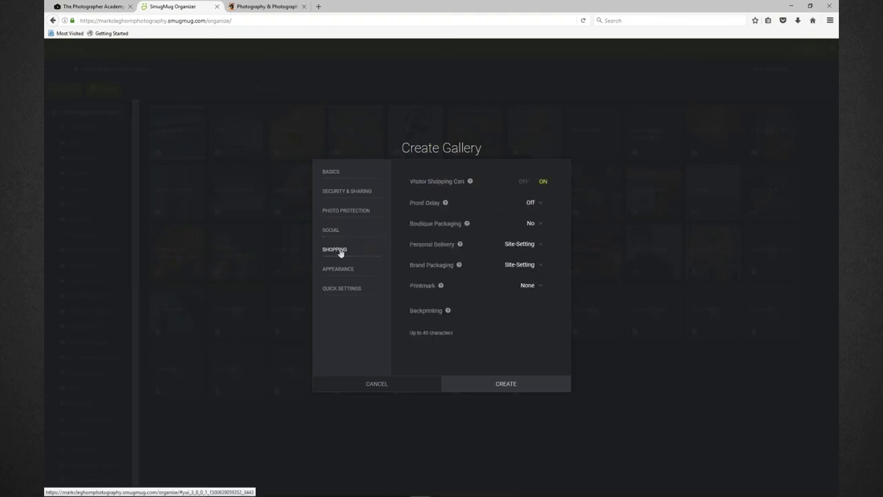
left_click(524, 182)
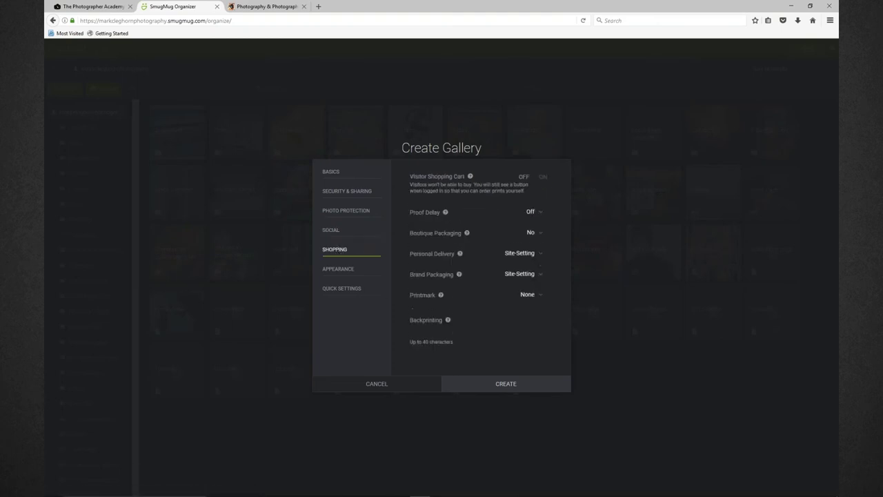
Turn on the gallery cover image and sort the gallery's photos by Filename
left_click(350, 273)
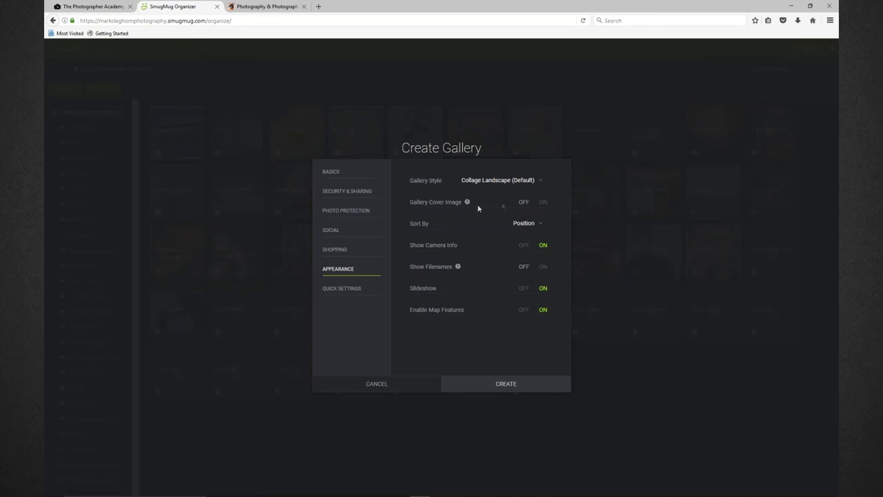
left_click(524, 202)
left_click(543, 203)
left_click(523, 224)
left_click(512, 253)
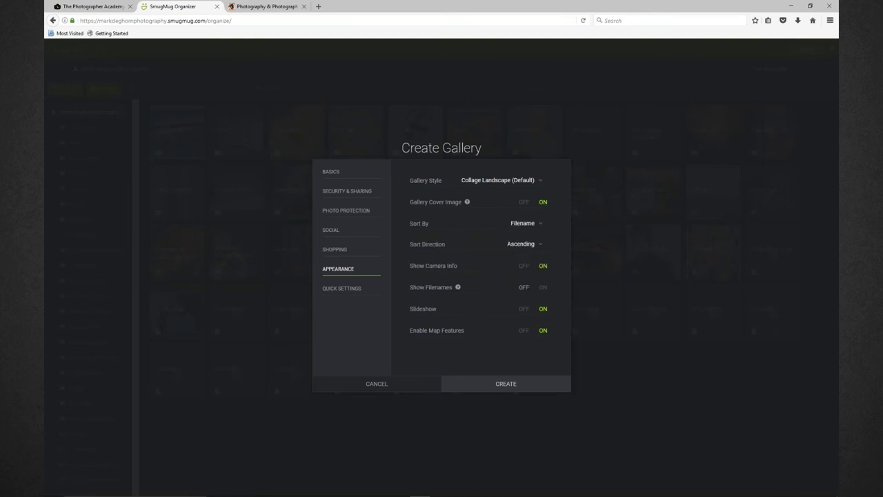
Turn off camera info, slideshow and map features, turn on filenames, and create the gallery
left_click(525, 267)
left_click(543, 288)
left_click(524, 310)
left_click(524, 332)
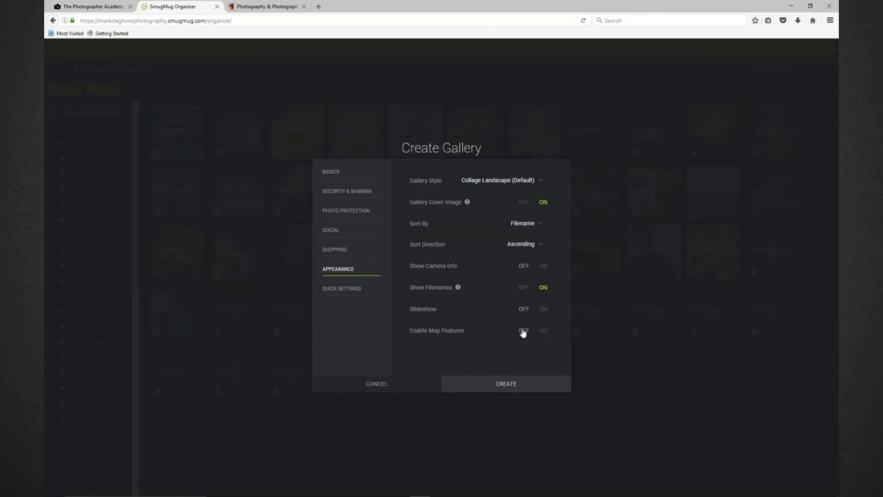
left_click(510, 384)
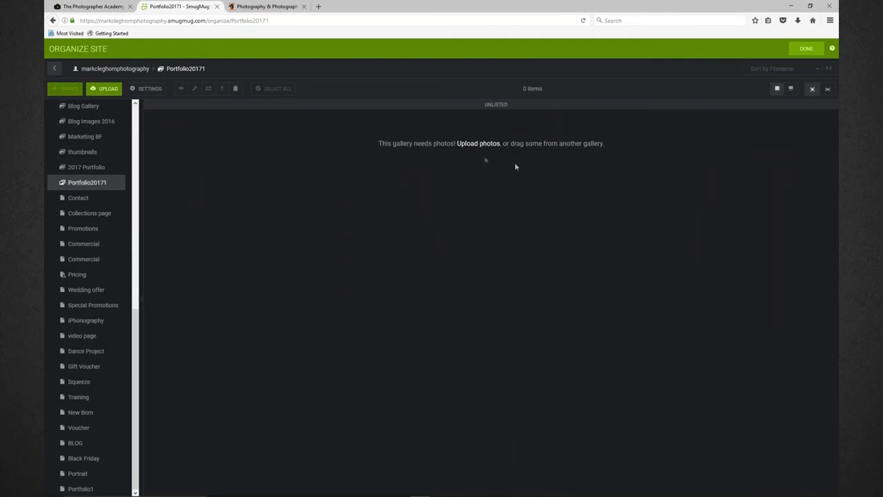
Upload photos 001 to 004 from the Portfolio image 2017 folder in Adobe Bridge to the Portfolio20171 gallery and close the uploader
left_click(477, 145)
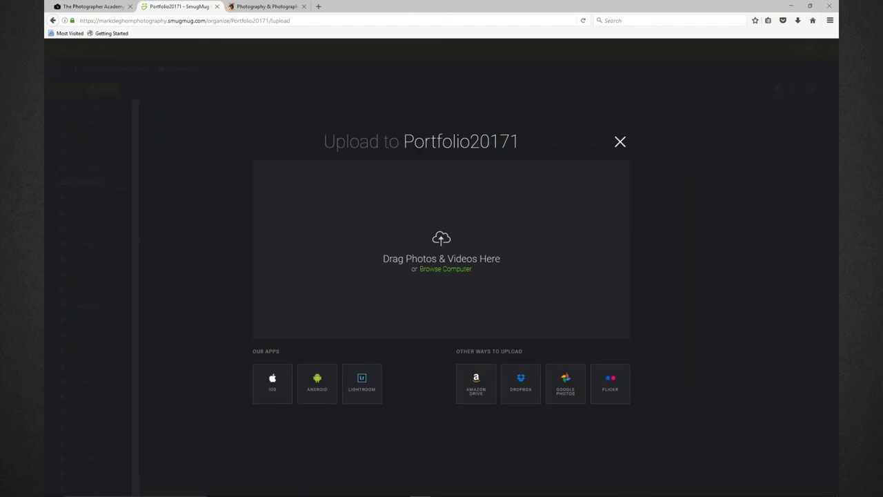
key("alt+Tab")
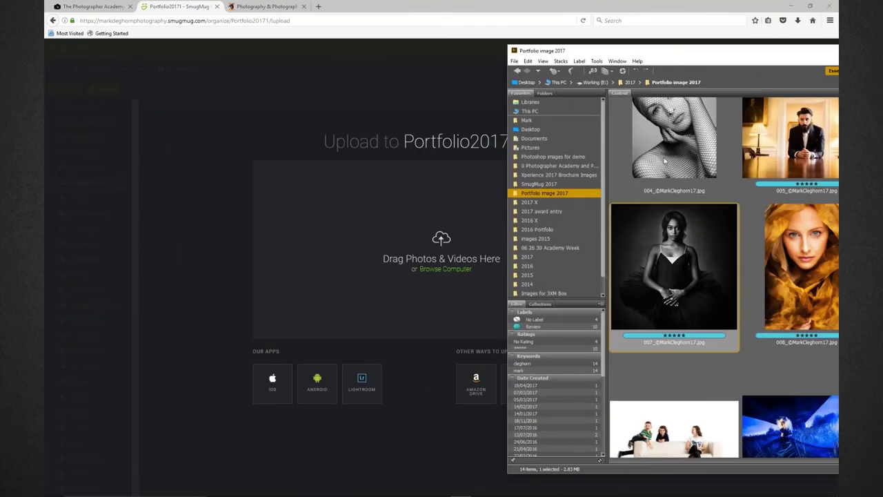
left_click_drag(660, 53, 646, 55)
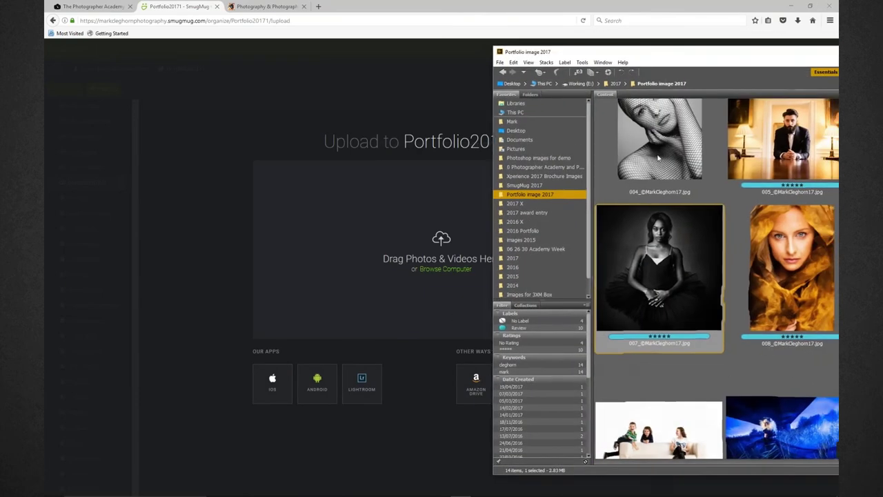
scroll(648, 138, "up", 3)
left_click(721, 207)
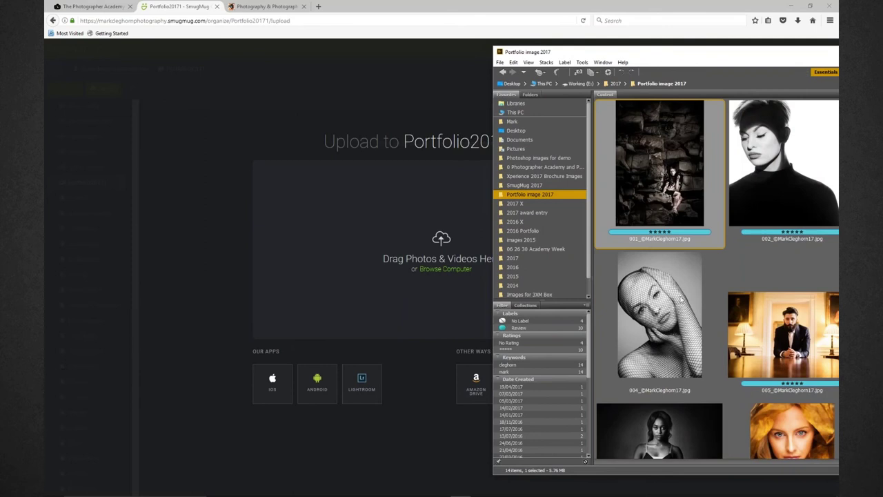
left_click(672, 255, "shift")
left_click_drag(671, 200, 442, 243)
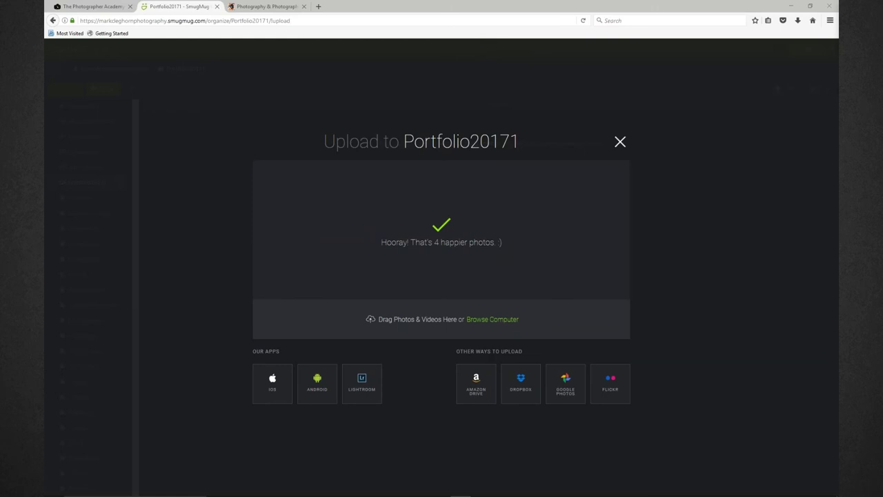
left_click(621, 142)
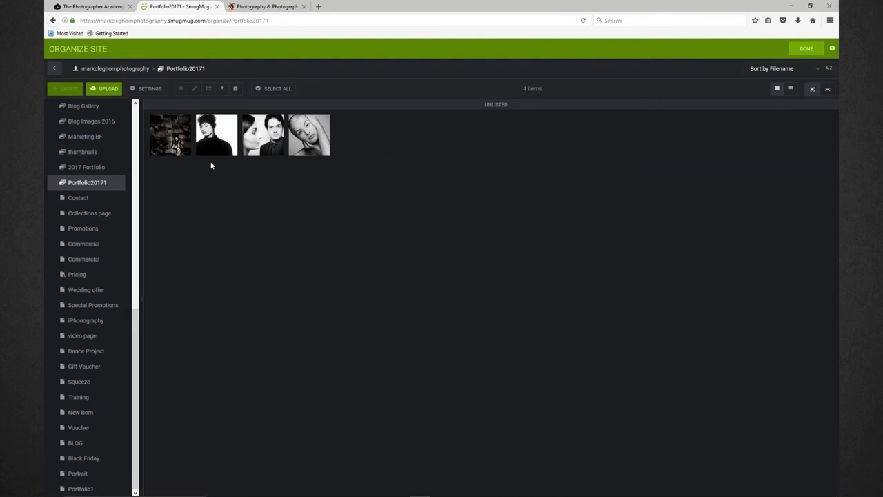
Upload the remaining photos 005 to 014 from the Portfolio image 2017 folder in Adobe Bridge to the gallery and close the uploader
left_click(104, 88)
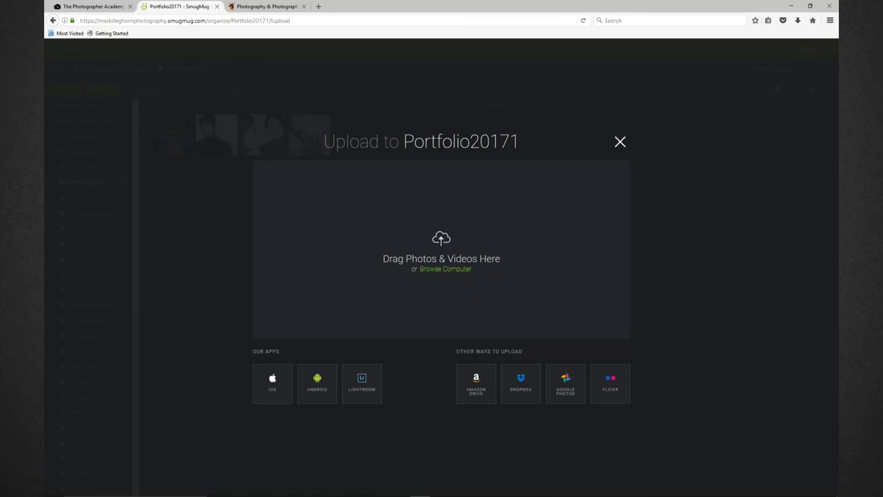
left_click_drag(879, 29, 511, 29)
scroll(764, 298, "down", 5)
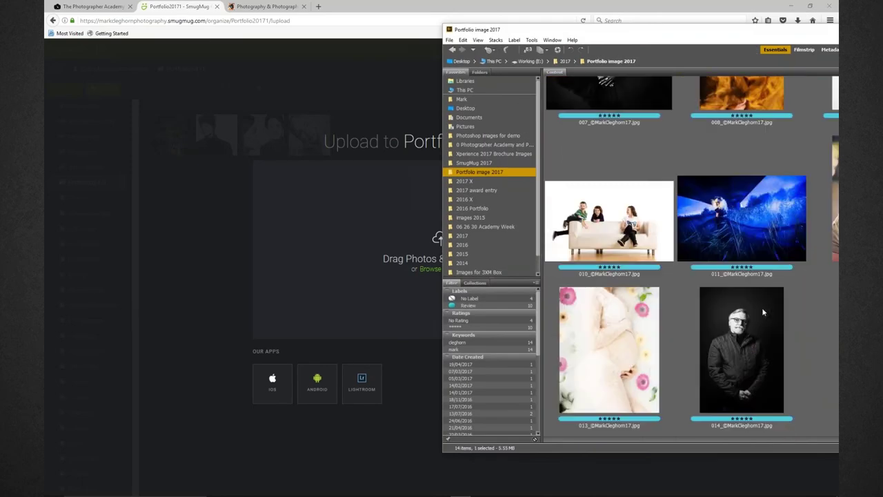
left_click(755, 351, "shift")
left_click_drag(620, 231, 345, 256)
left_click_drag(545, 238, 369, 262)
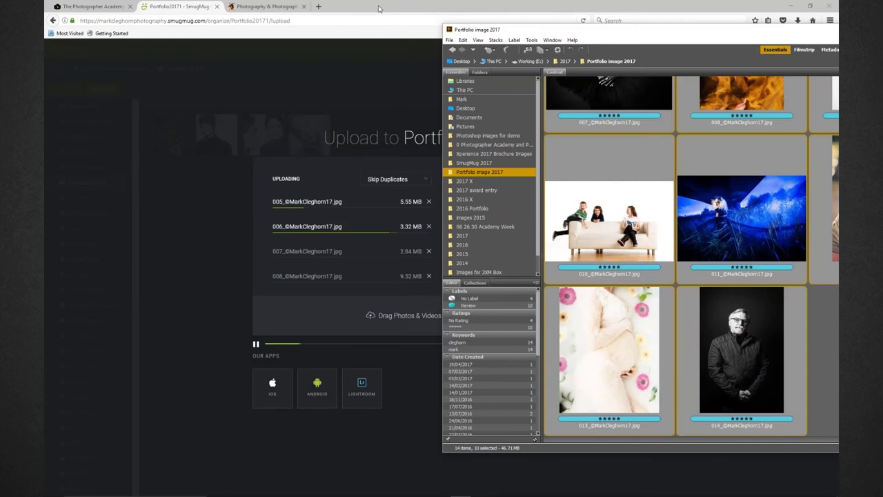
left_click(379, 9)
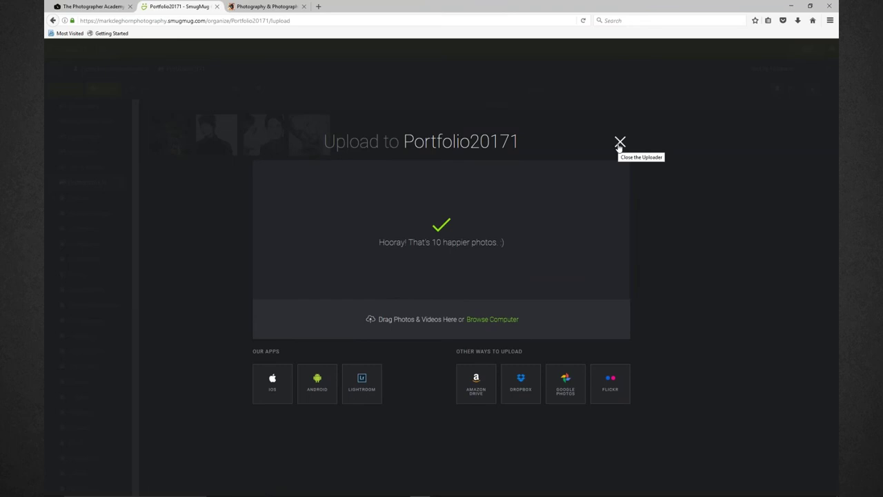
left_click(619, 143)
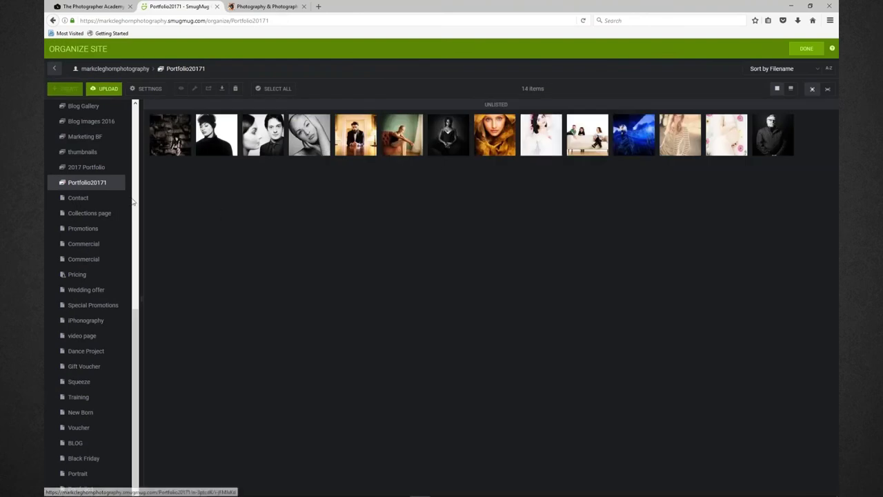
Return to the organizer's root level, open the Portfolio1 page and visit it on the site
scroll(96, 173, "up", 10)
left_click(82, 112)
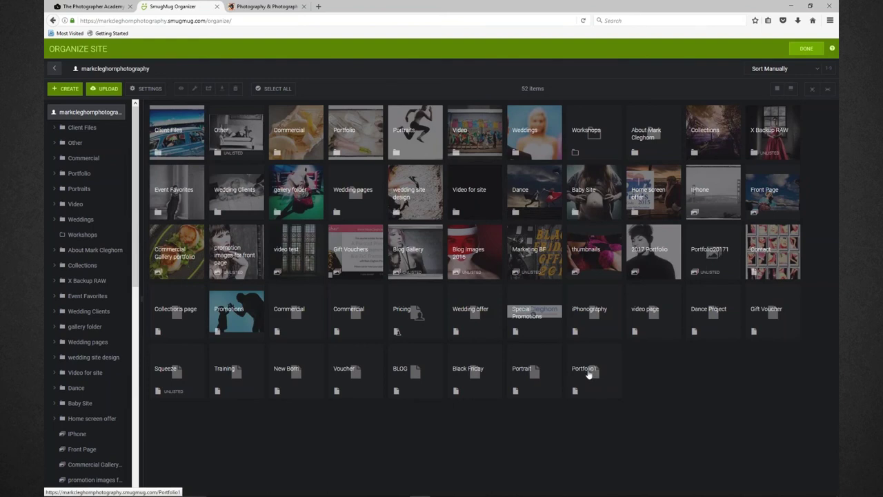
left_click_drag(586, 375, 584, 378)
left_click(585, 377)
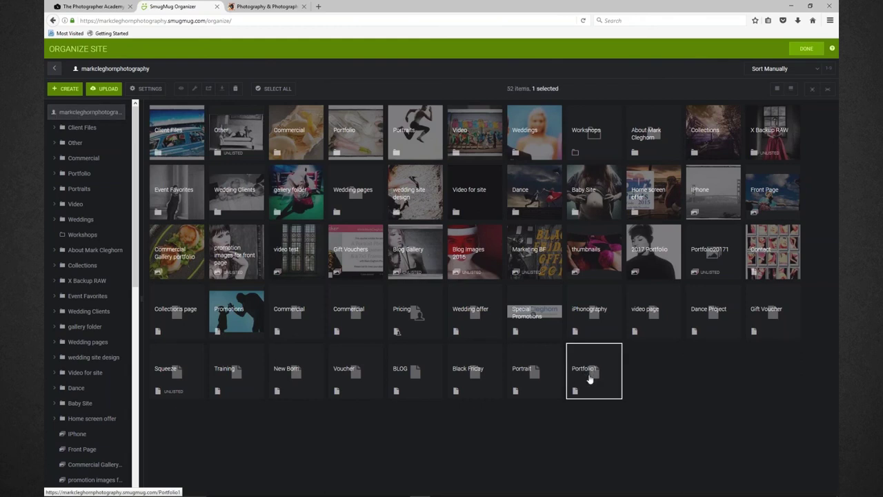
double_click(589, 378)
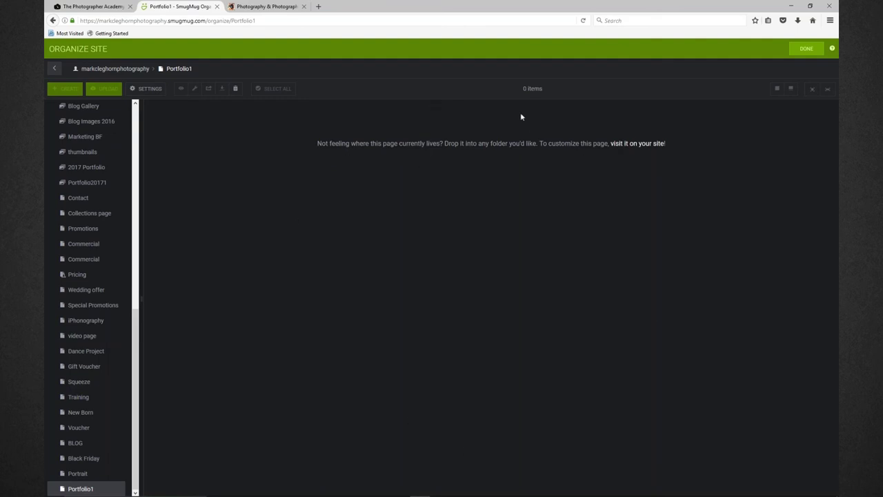
left_click(629, 145)
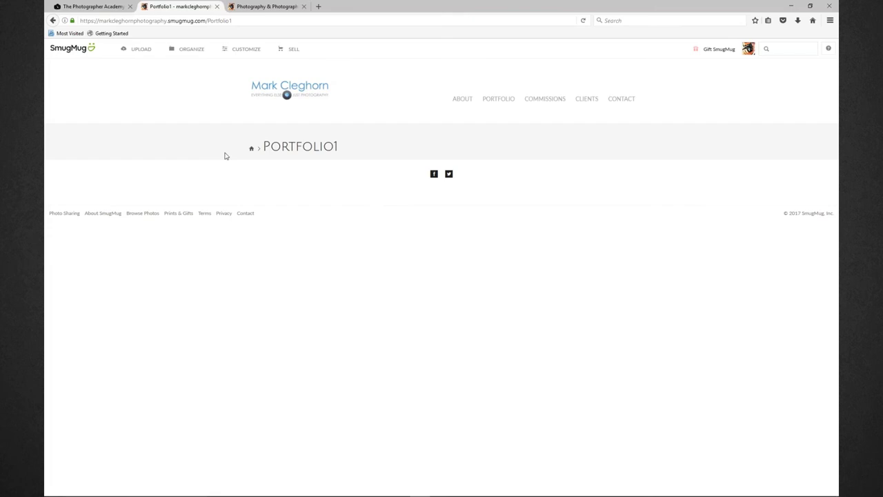
Open the Portfolio1 page's content and design for customizing and delete its Breadcrumb block
mouse_move(246, 55)
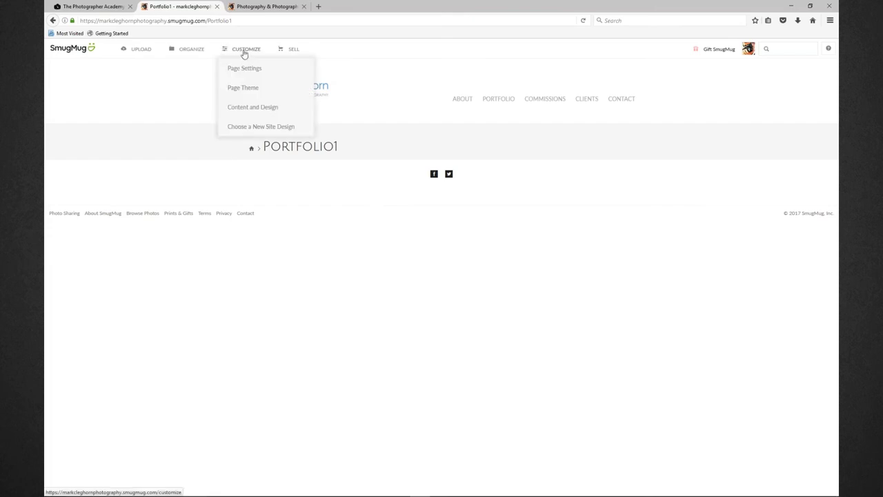
left_click(256, 109)
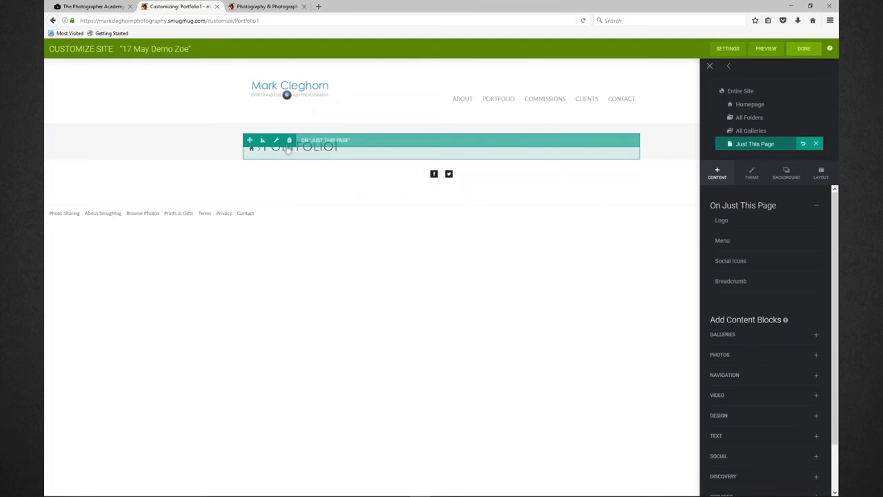
left_click(289, 143)
left_click(487, 278)
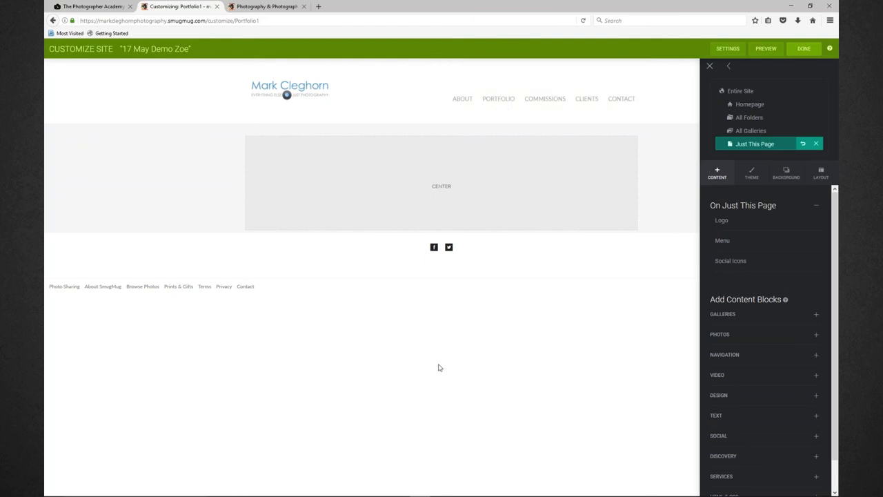
Add a Carousel photo block to the empty center area of the Portfolio1 page
left_click(724, 335)
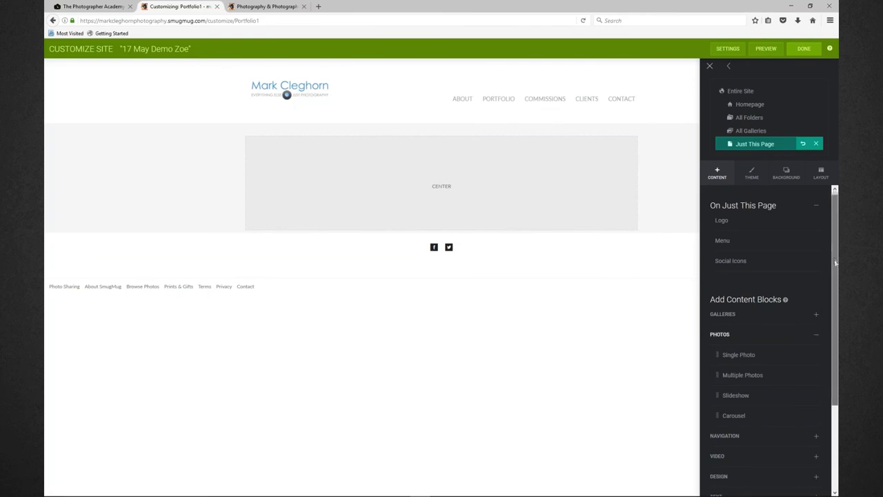
scroll(835, 261, "down", 3)
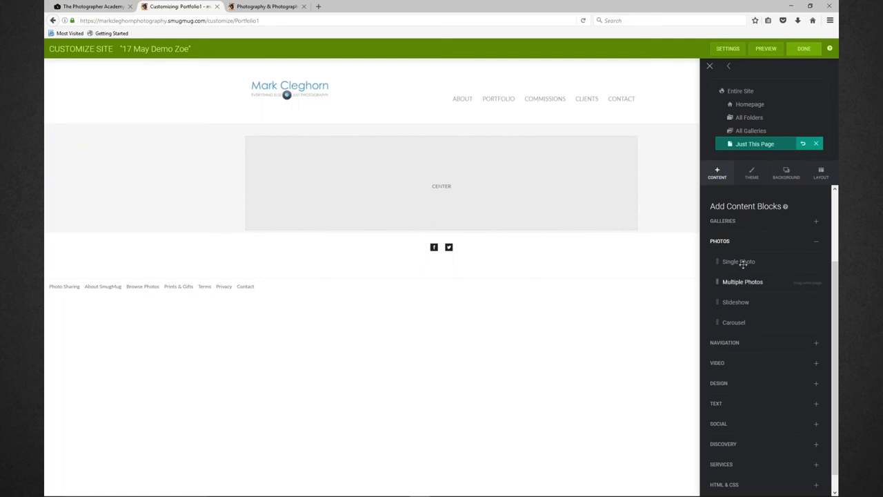
left_click(719, 242)
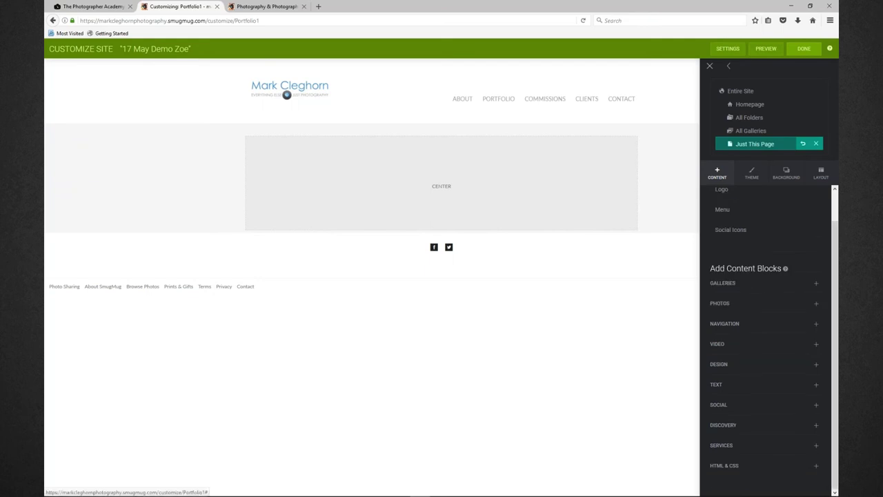
left_click(721, 305)
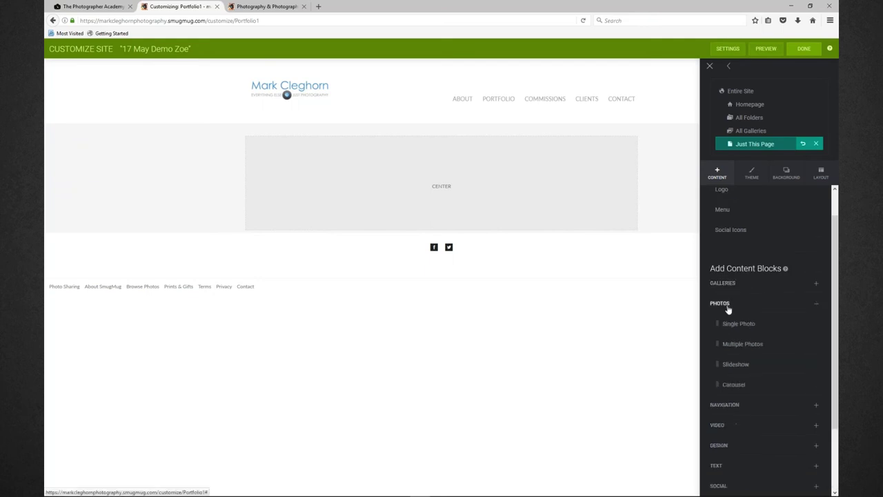
scroll(734, 310, "down", 2)
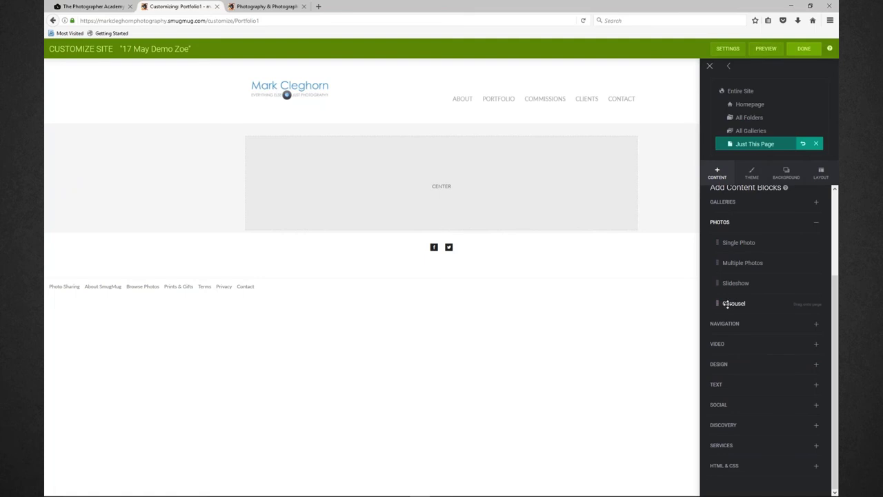
left_click_drag(727, 304, 450, 162)
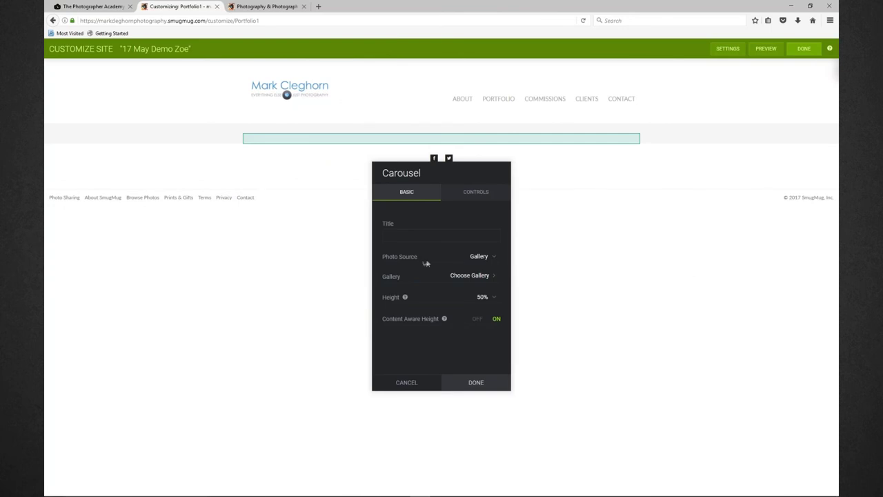
Set the carousel's photo source to Gallery, choose the Portfolio20171 gallery and keep the height at 50%
left_click(478, 260)
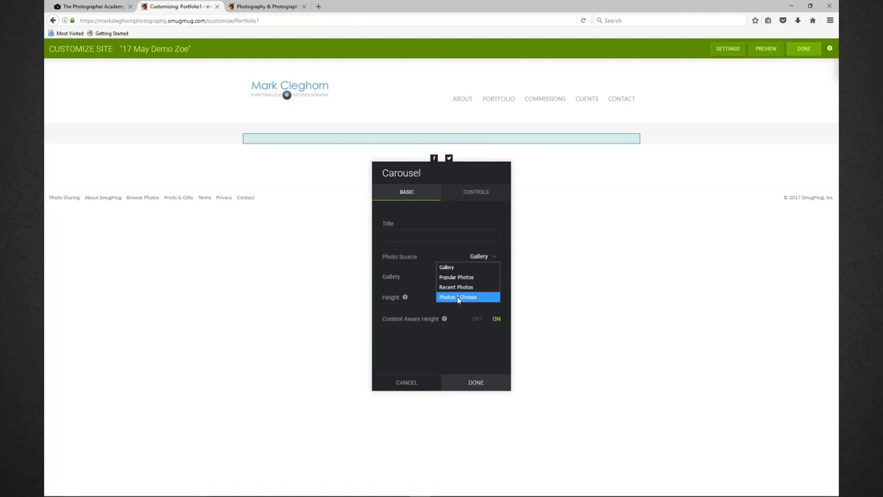
left_click(472, 267)
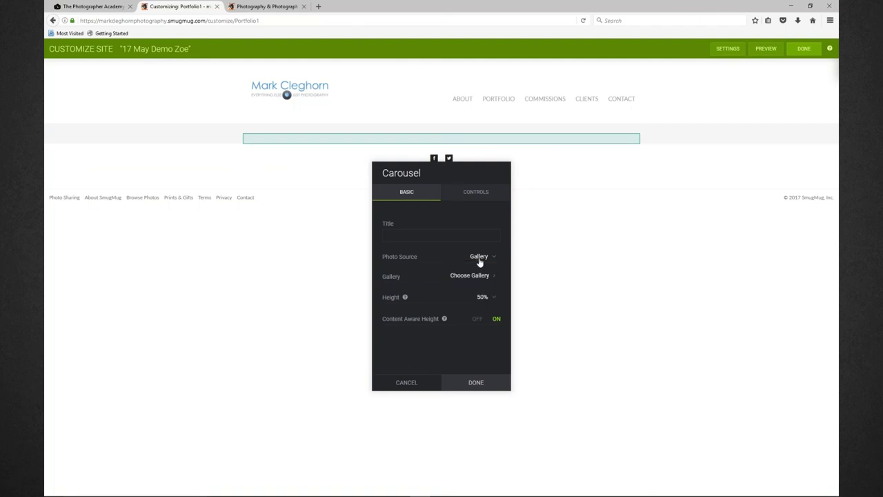
left_click(468, 276)
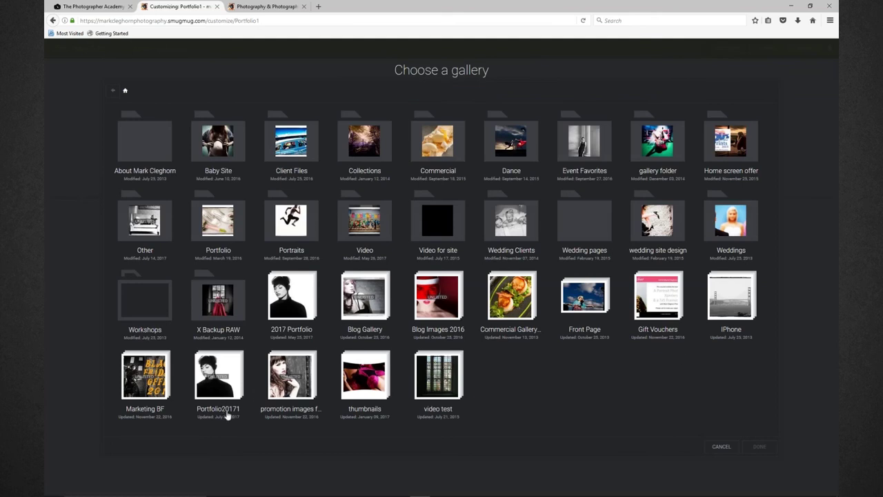
left_click(214, 378)
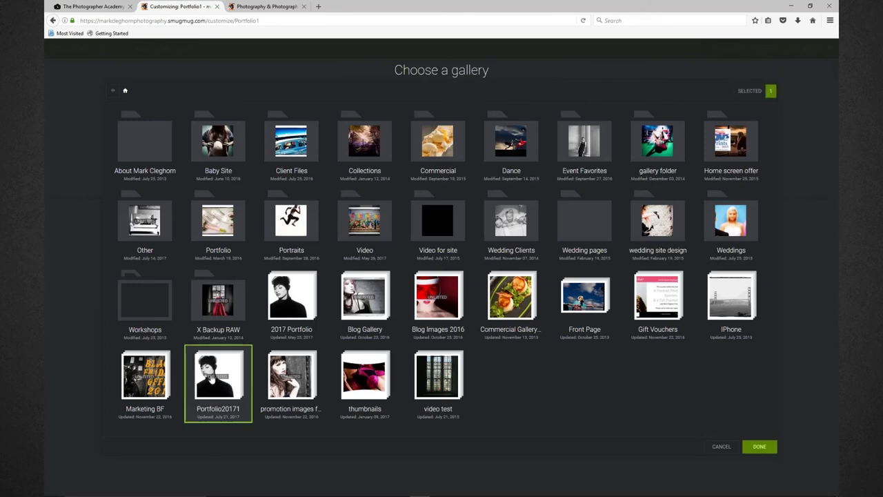
left_click(759, 447)
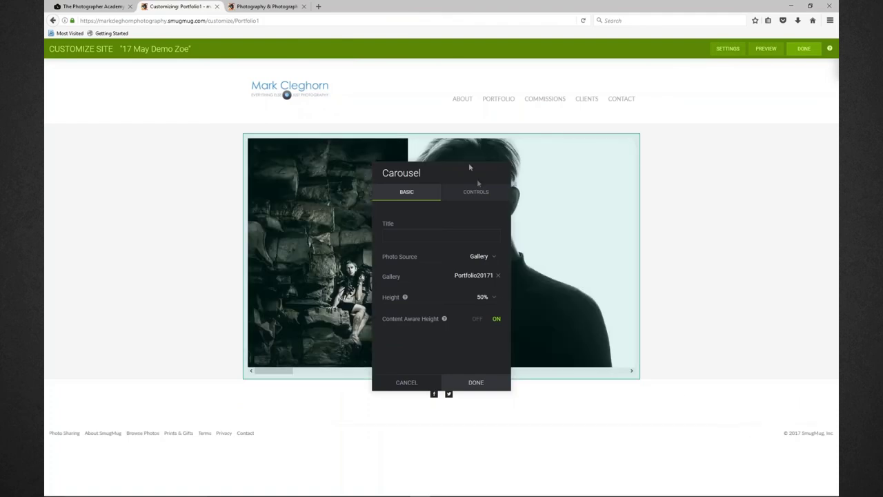
left_click_drag(468, 164, 593, 195)
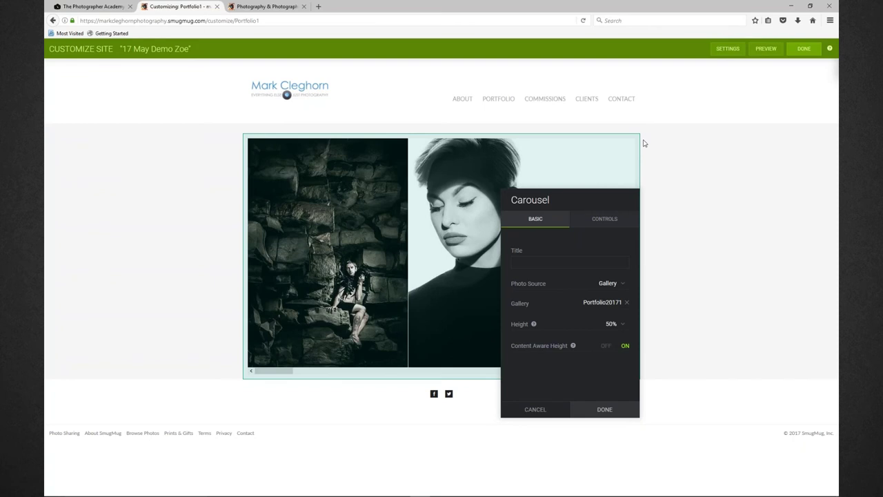
left_click(610, 329)
left_click(610, 329)
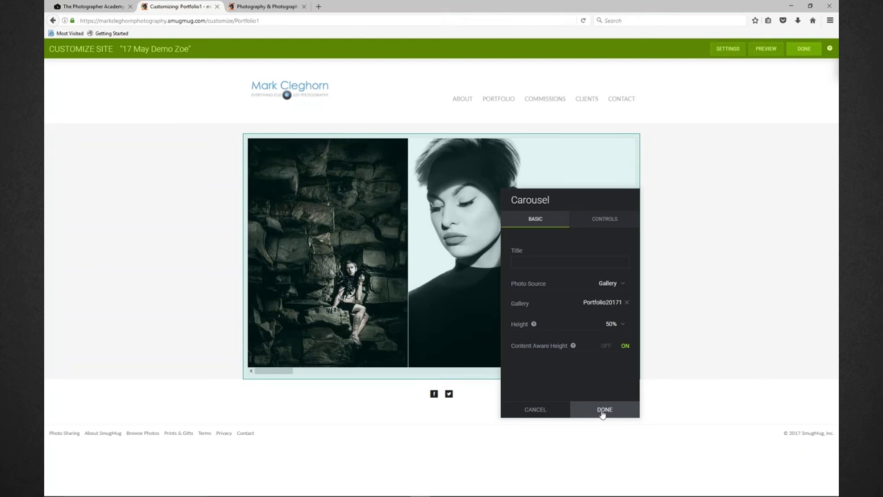
Turn off the carousel's navigation arrows, set auto scroll speed to Medium, turn on looping and randomized images, and apply the settings
left_click(596, 221)
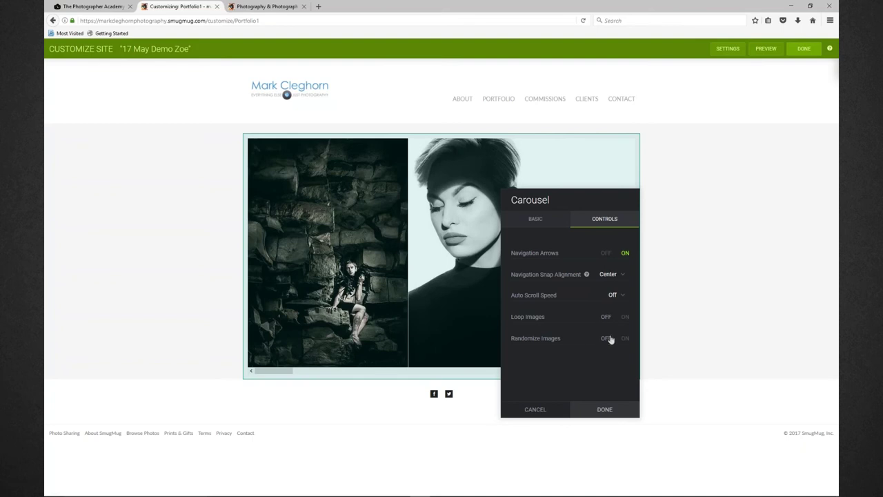
left_click(605, 254)
left_click(614, 295)
left_click(600, 327)
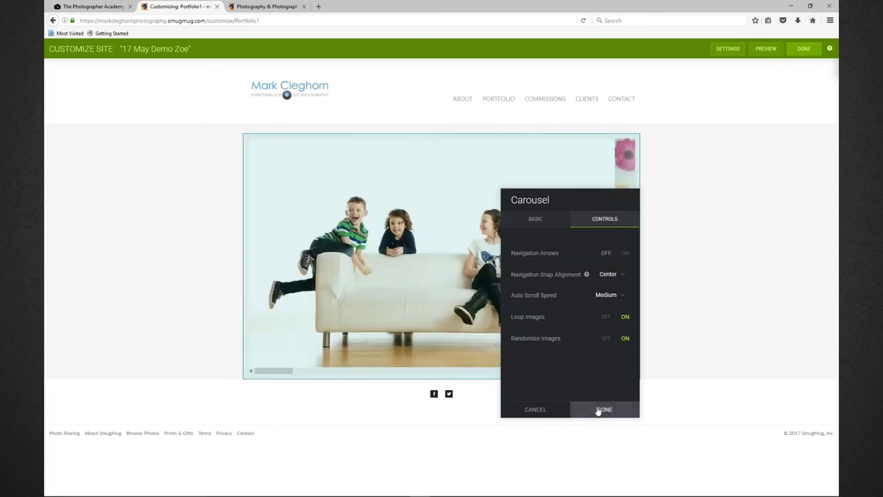
left_click(604, 410)
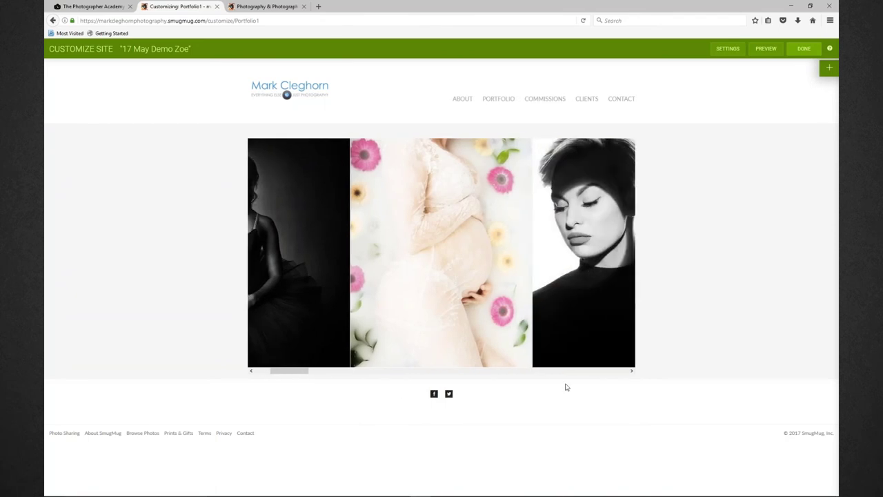
mouse_move(452, 251)
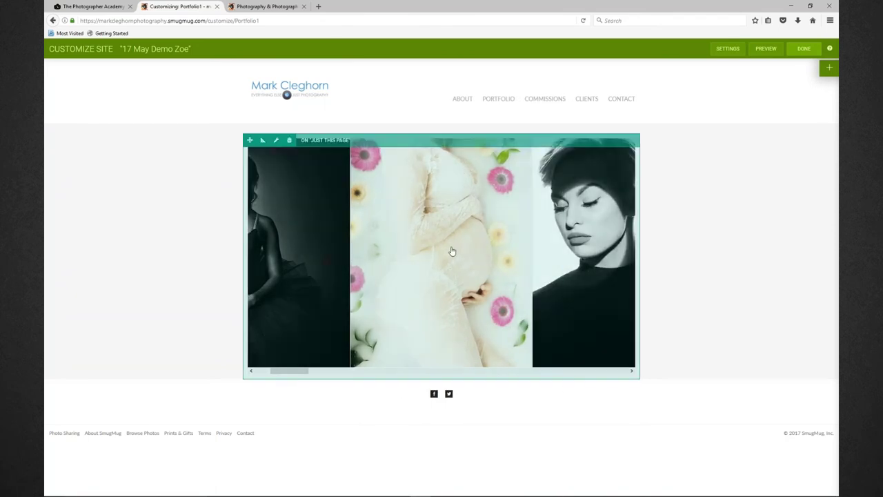
Review the auto scroll speed options in the carousel's control settings and close the settings
left_click(276, 141)
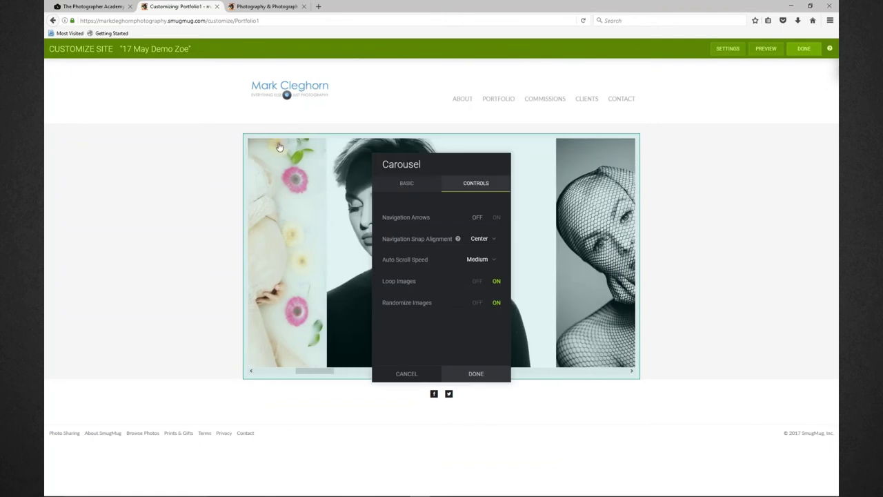
left_click(480, 260)
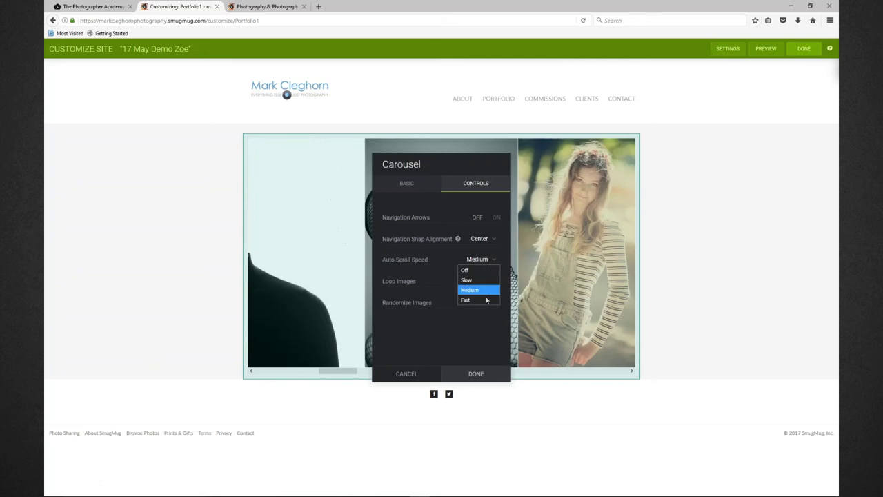
left_click(476, 374)
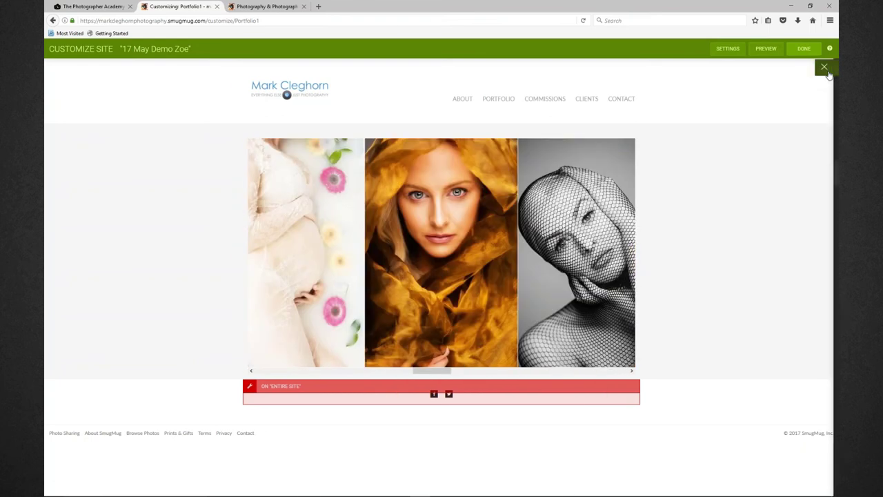
Set the layout of just the Portfolio1 page to Stretchy, with Fill Height off
left_click(828, 68)
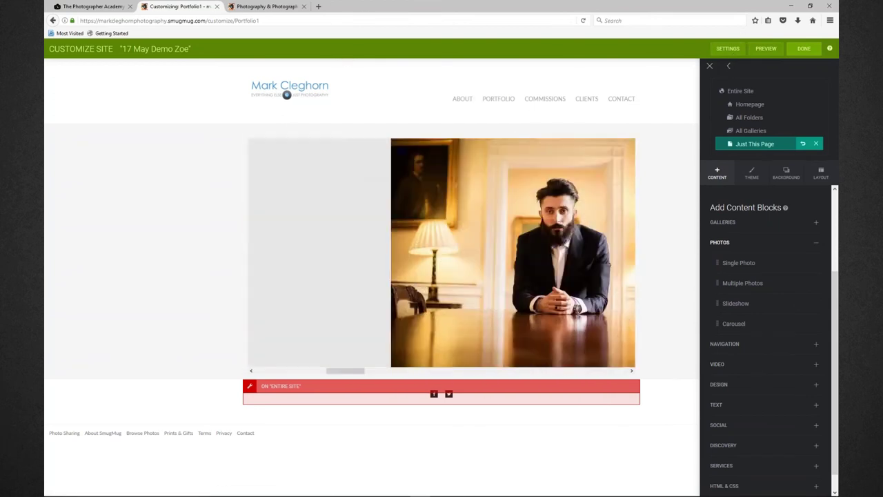
left_click(729, 66)
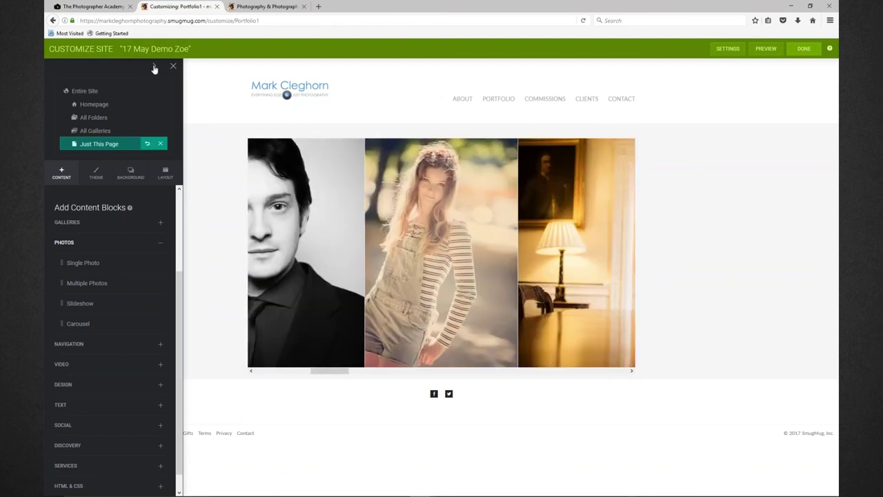
left_click(155, 67)
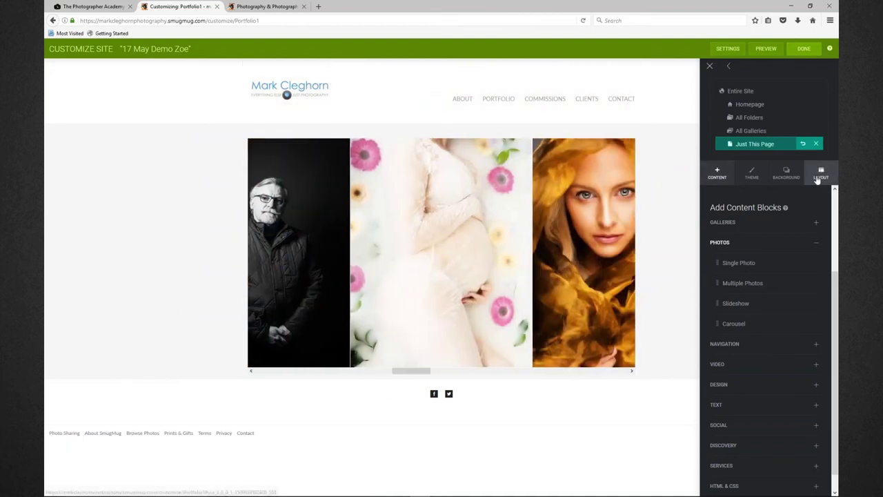
left_click(815, 179)
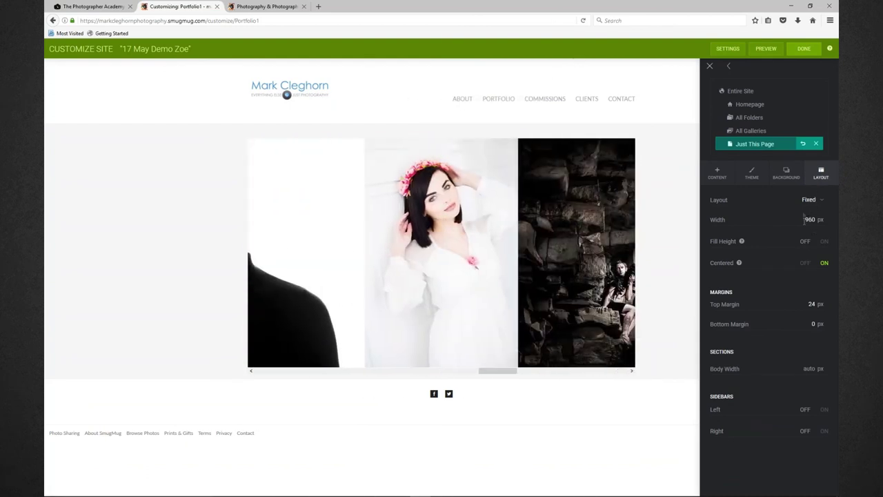
left_click(810, 200)
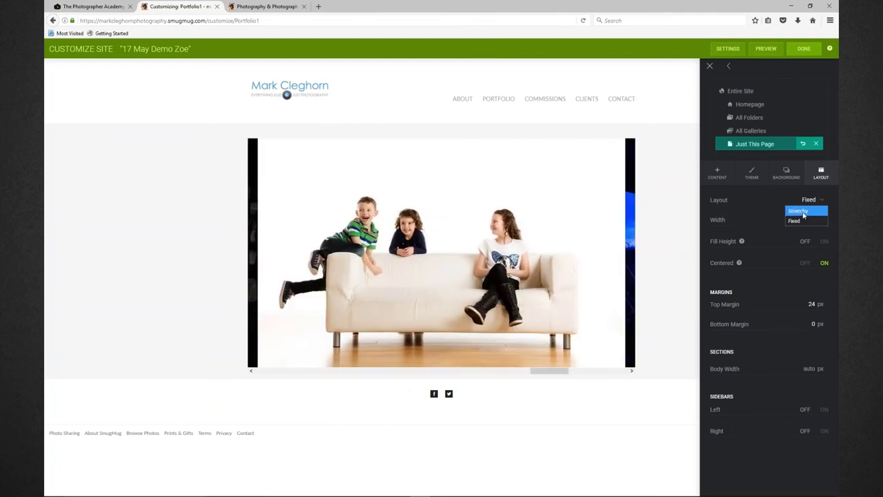
left_click(804, 216)
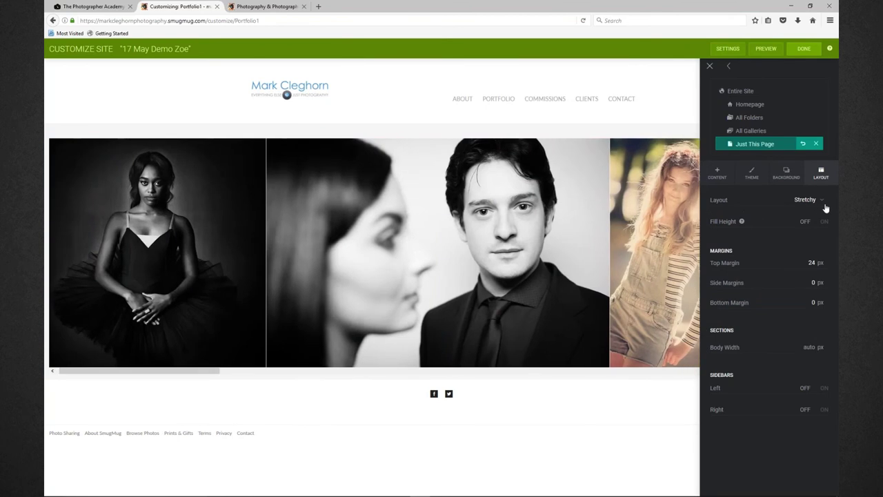
left_click(825, 222)
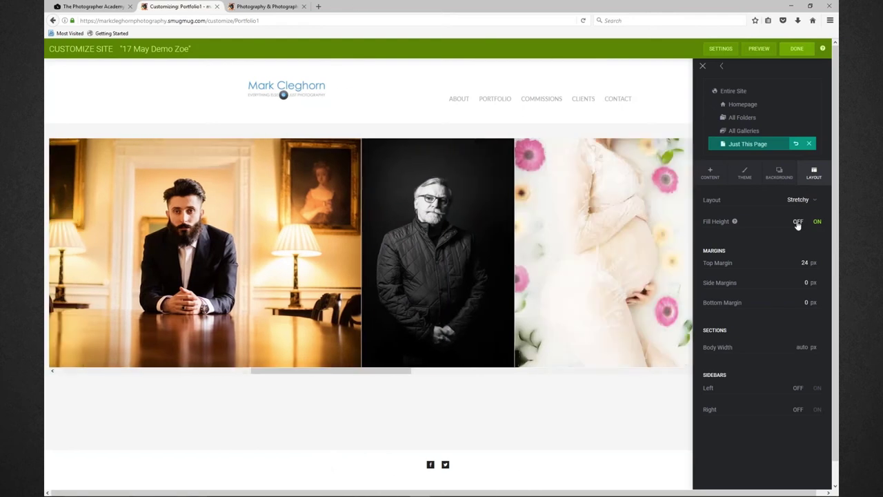
left_click(798, 222)
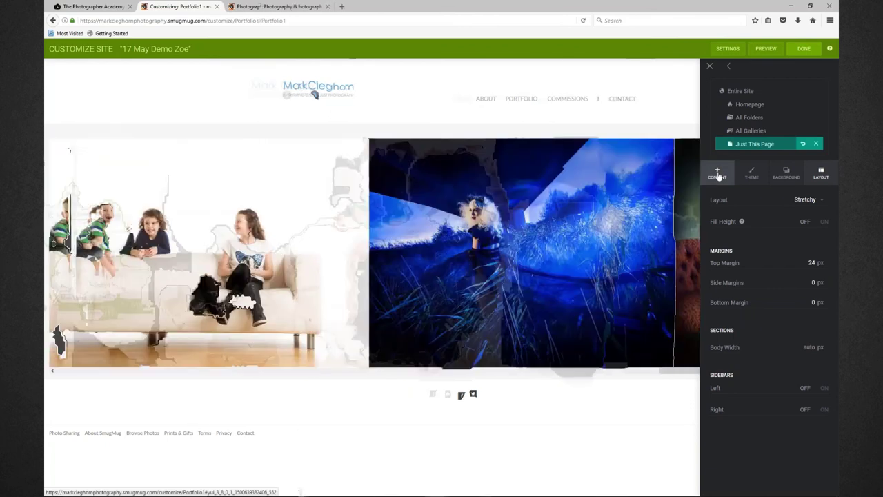
Add a Text content block above the carousel on the Portfolio1 page
left_click(718, 174)
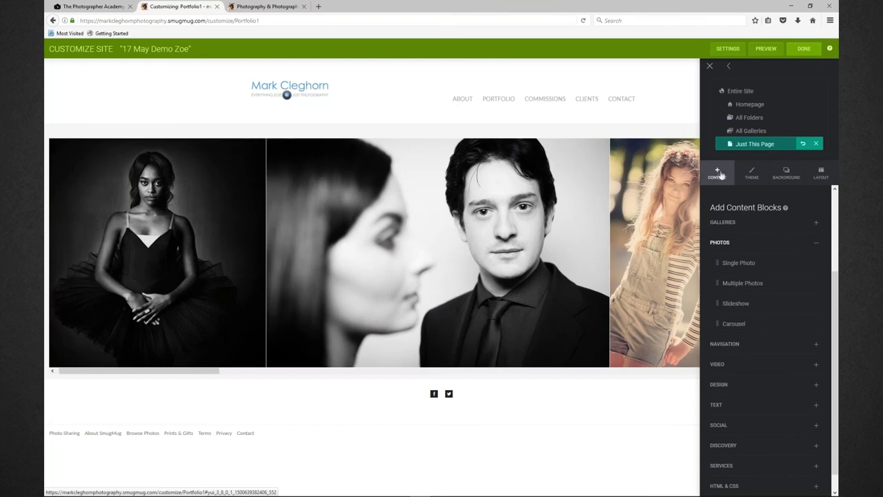
scroll(747, 345, "down", 1)
scroll(746, 345, "down", 1)
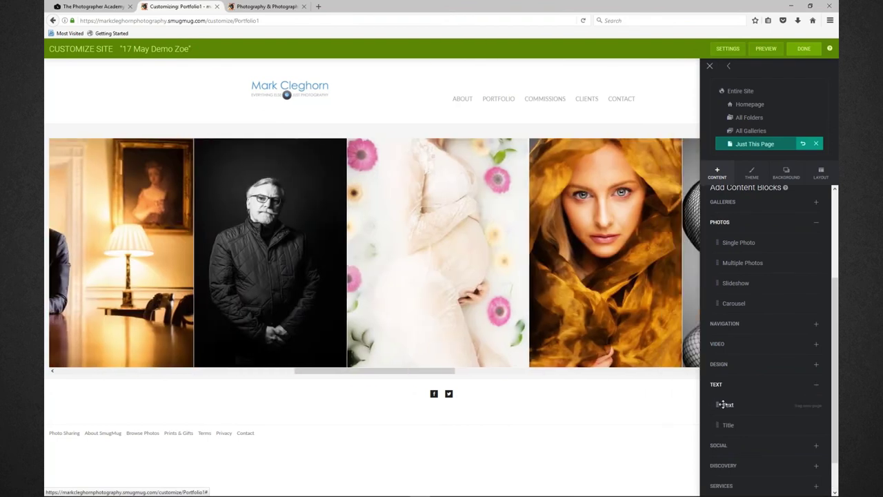
left_click_drag(728, 404, 389, 140)
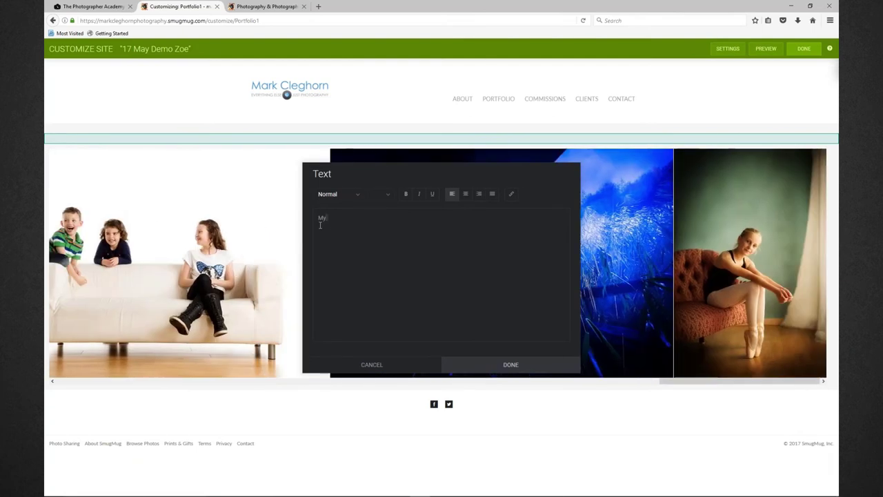
Begin the text block with "My portfolio so important to me as a creative as it ensures each cliet that i am developing new styles and push trends"
type("portfolio sc")
type(" important to me as a creative as it ensures each cliet that i am dev")
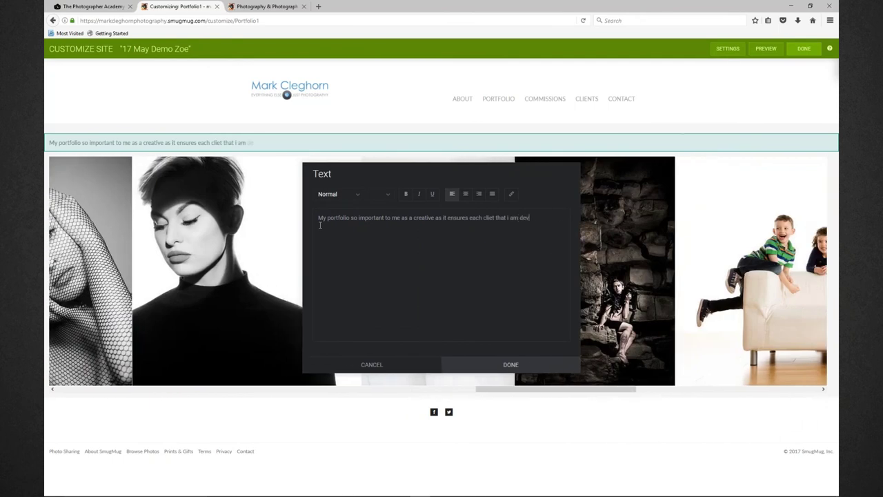
type("eloping new styles and ")
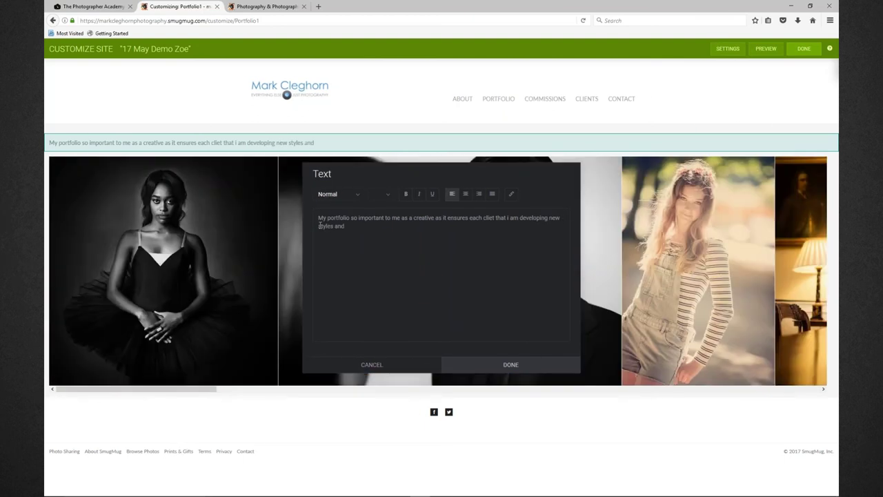
type("push trends ")
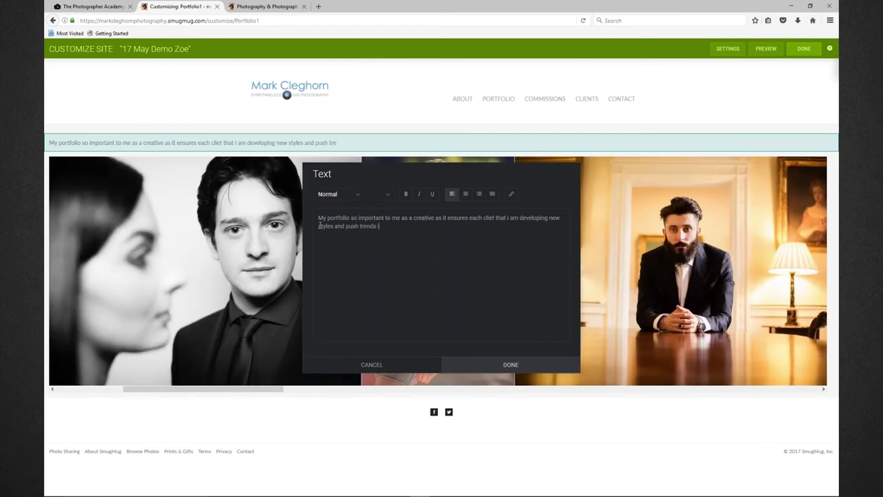
Finish the opening sentence with "in stead of keeping to tried and tested techniques." and start a new paragraph
type("in stead of keeping to tried and tested and")
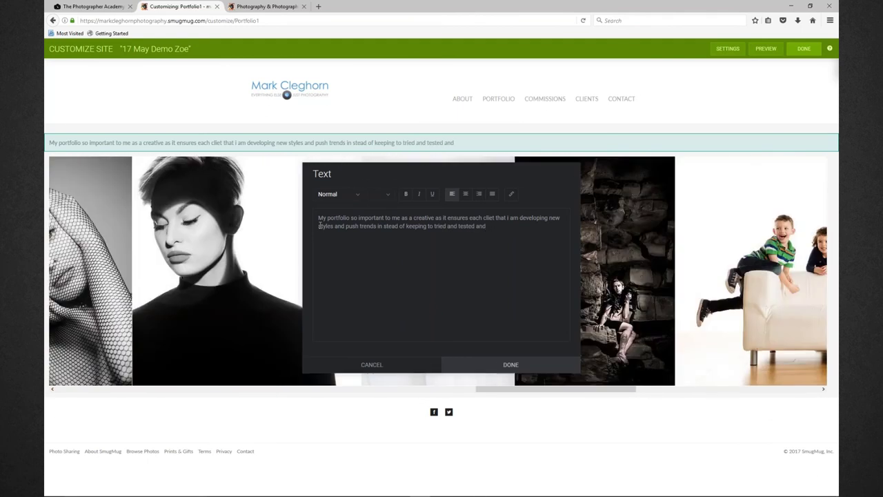
key("BackSpace")
key("BackSpace")
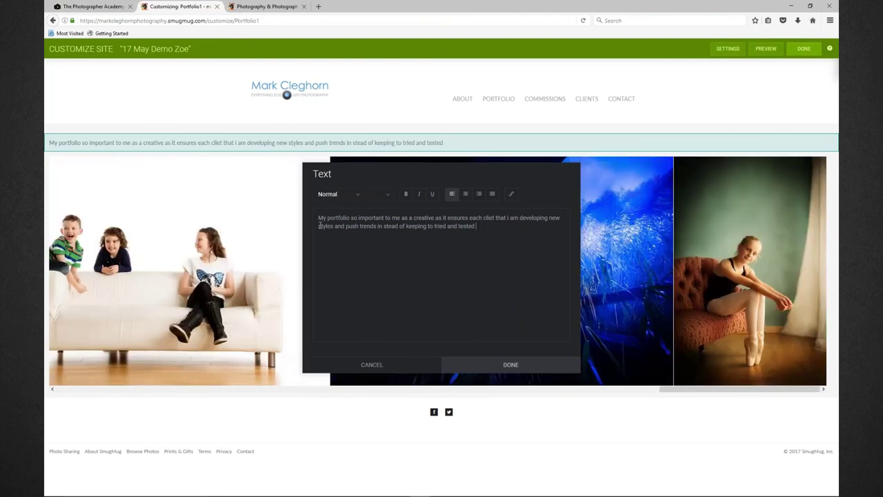
type("techn")
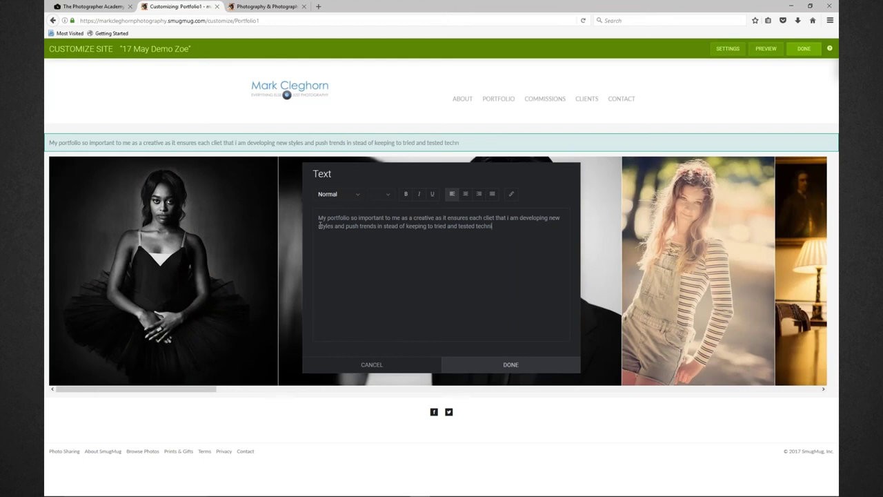
type("iques.")
key("Return")
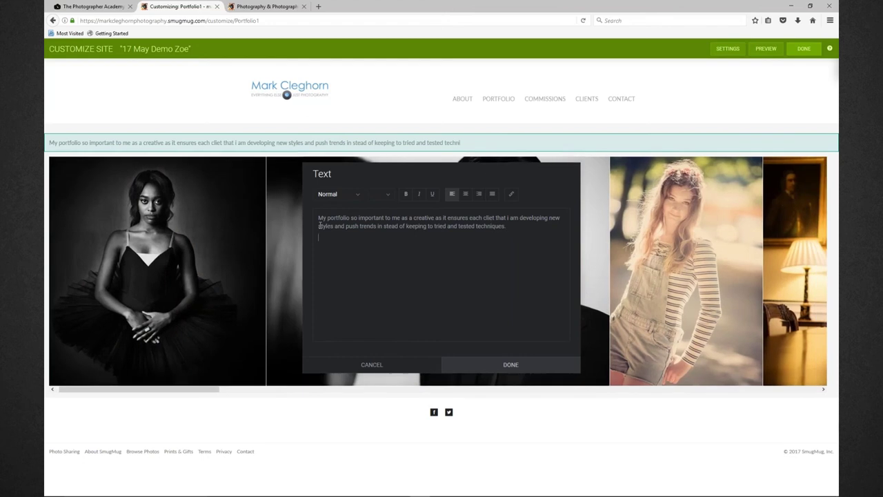
Write a second paragraph reading "New ideas of today will often transpire into client shoots of tommorrow."
type("New ideas of ")
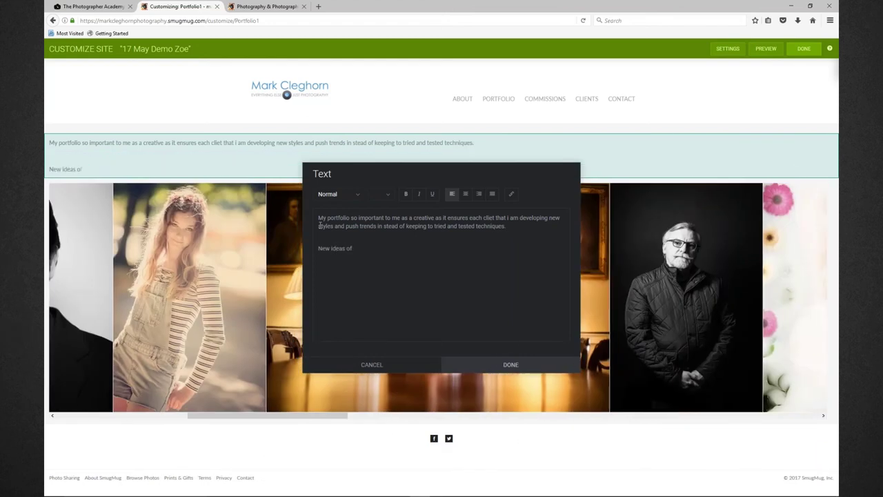
type("today will often ")
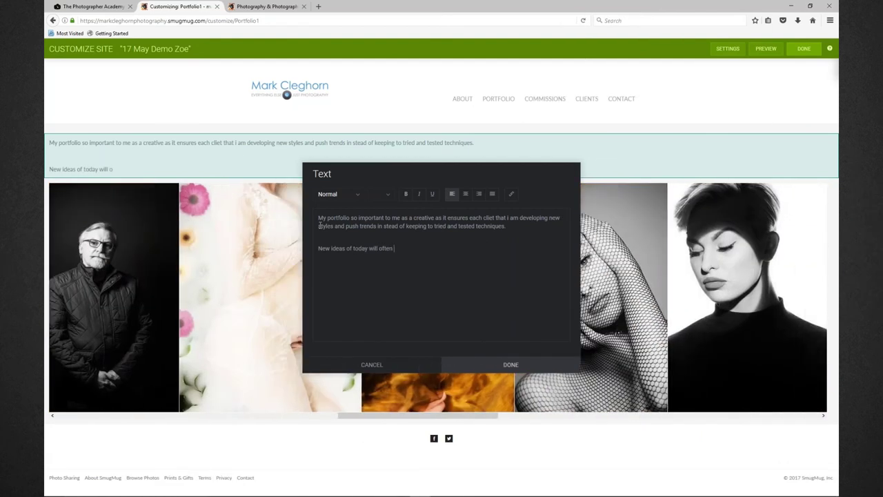
type("trans")
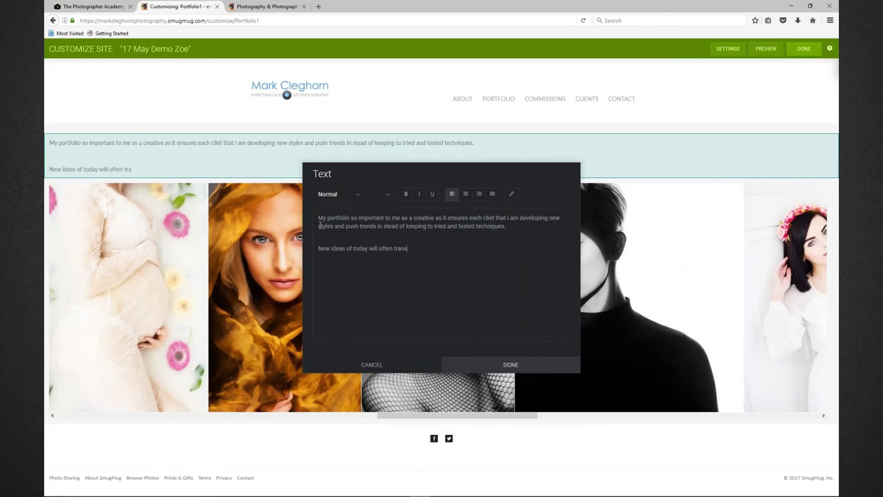
type("pire into")
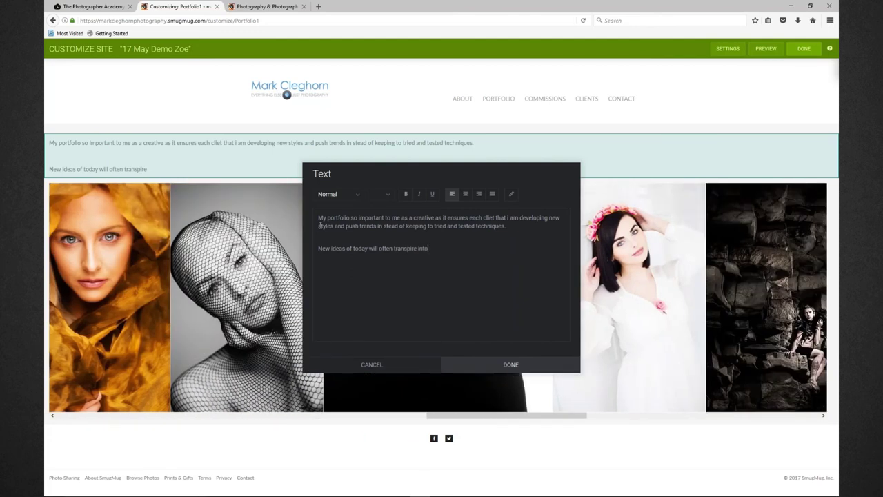
type(" client")
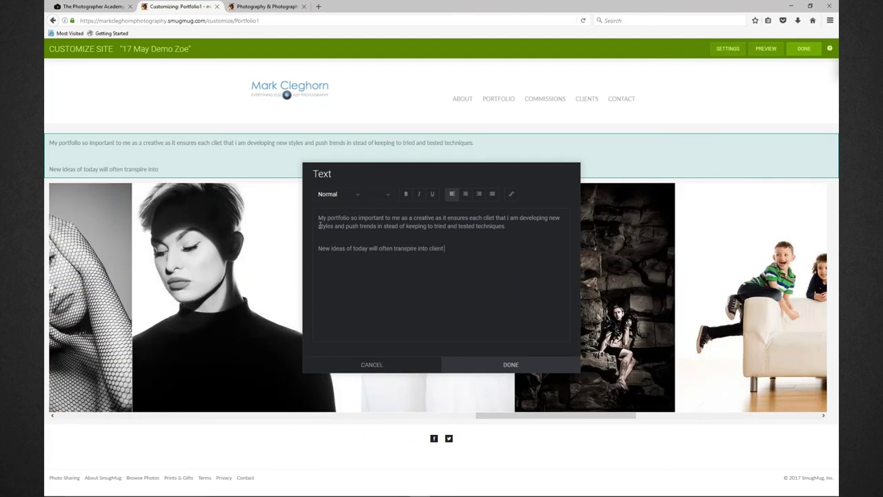
type(" shoots of")
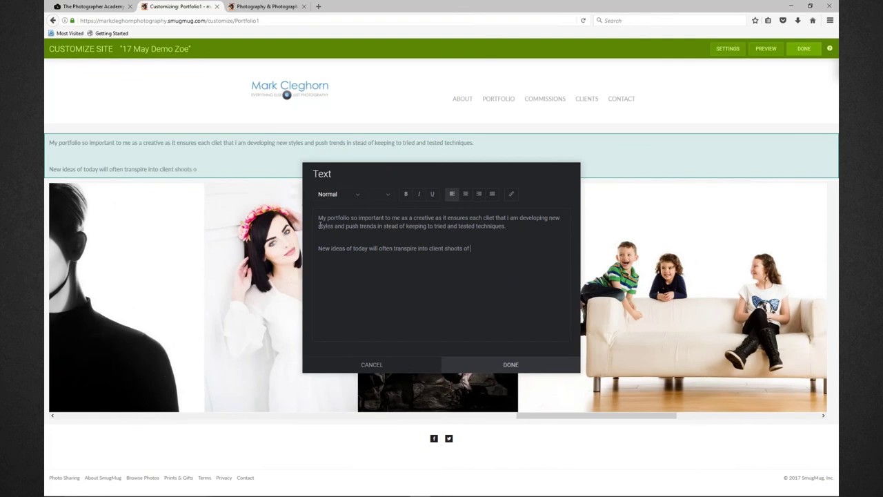
type(" tommorrow.")
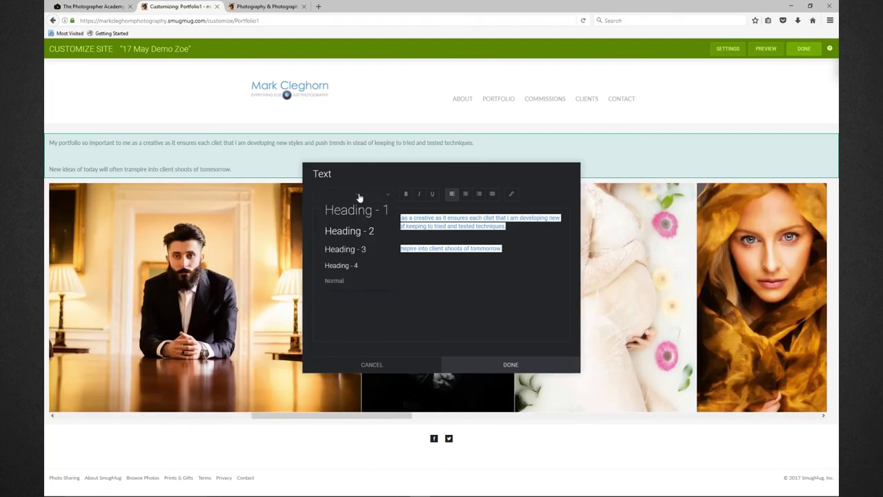
Format the first paragraph as Heading - 3 and the second as Heading - 4, and apply the text block
left_click(353, 249)
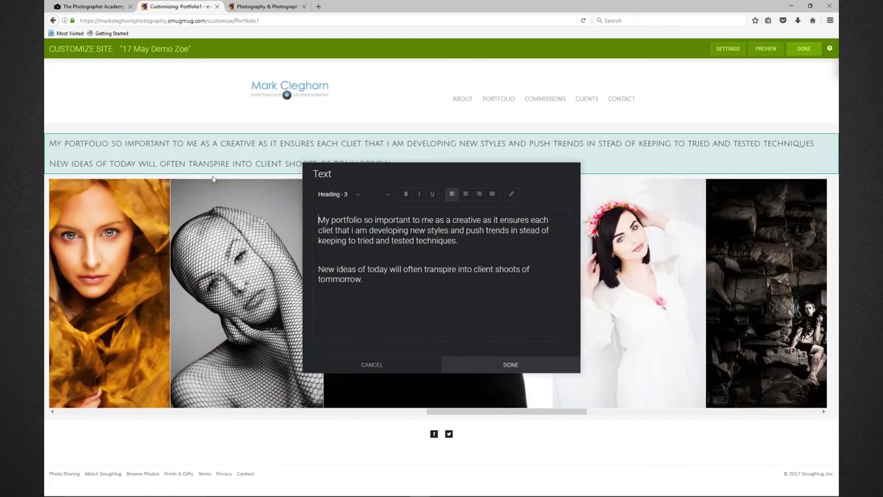
left_click_drag(368, 280, 314, 263)
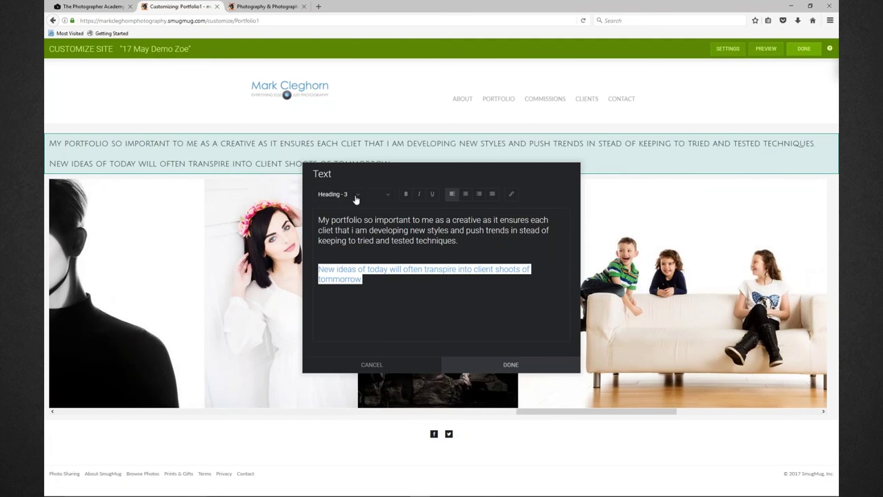
left_click(357, 264)
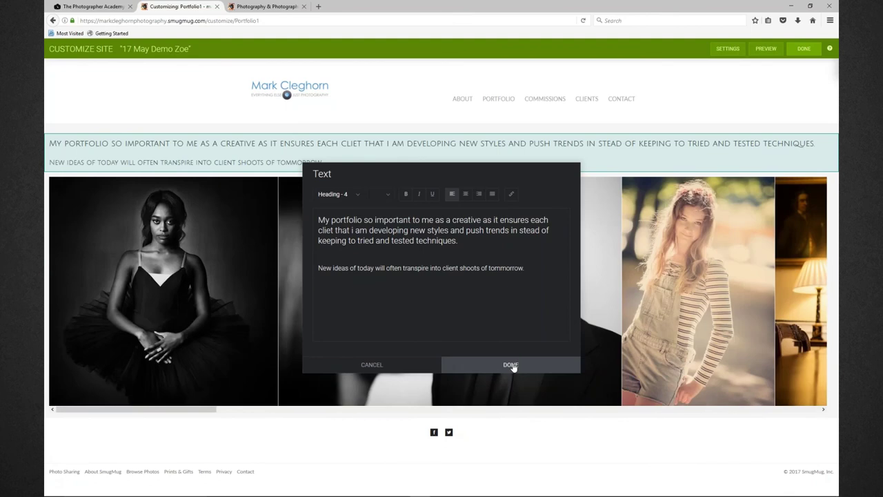
left_click(511, 366)
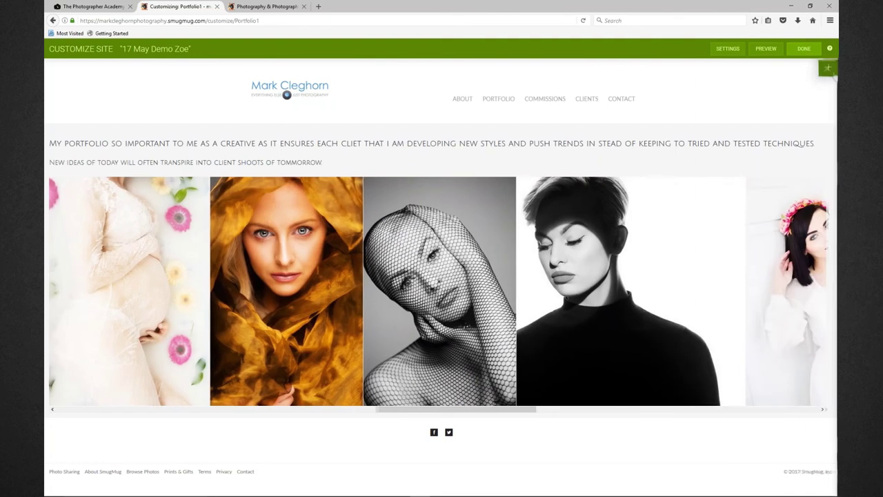
Add a Spacer design block to the right of the introductory text so the text takes half the page width
left_click(829, 67)
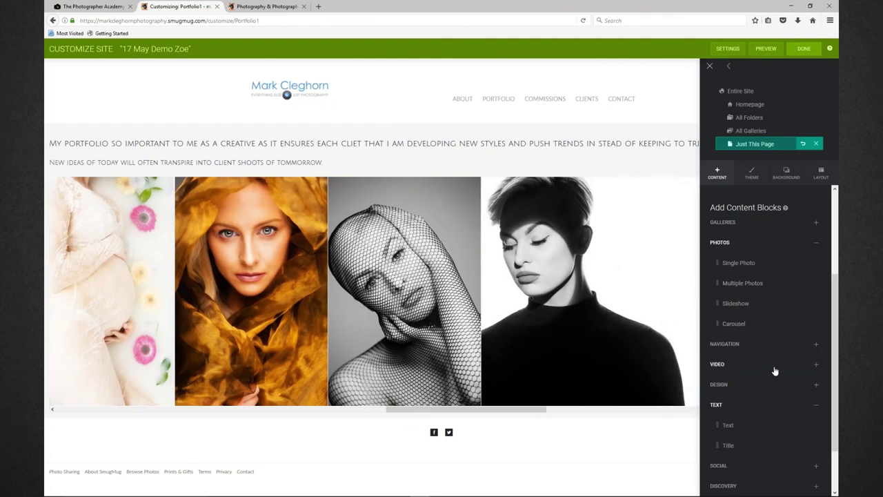
scroll(775, 371, "down", 1)
left_click_drag(762, 364, 764, 358)
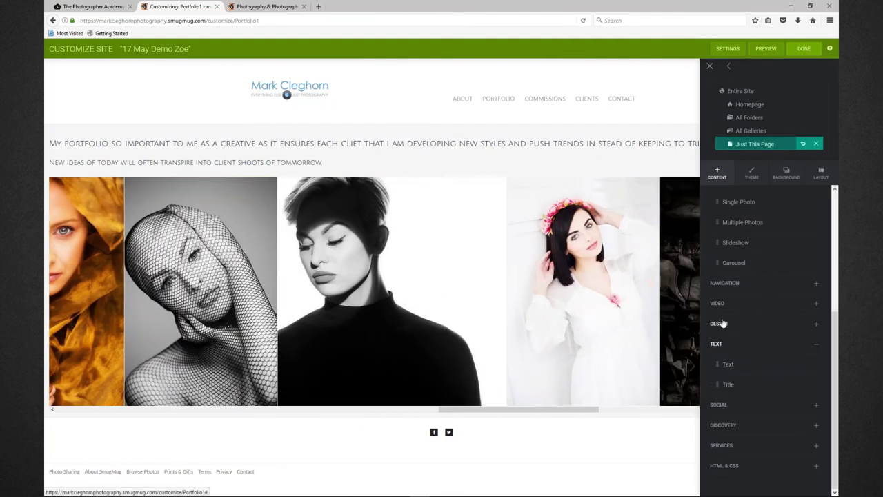
left_click(721, 323)
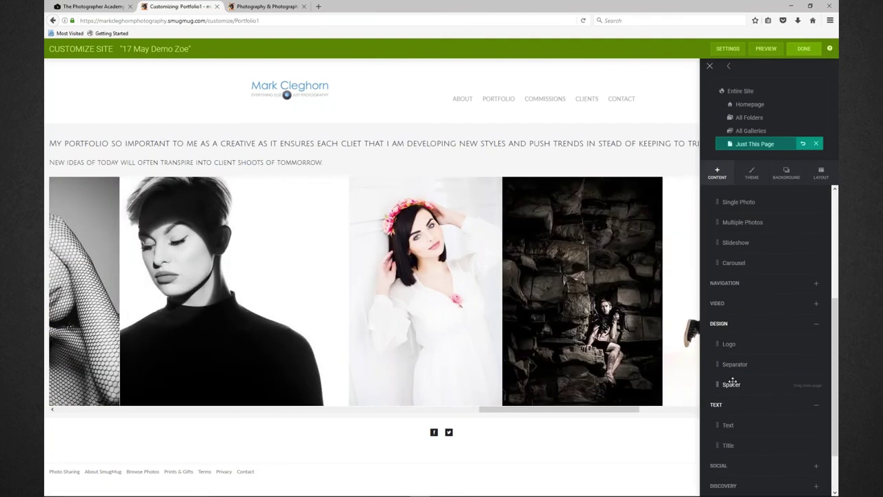
left_click_drag(732, 384, 655, 146)
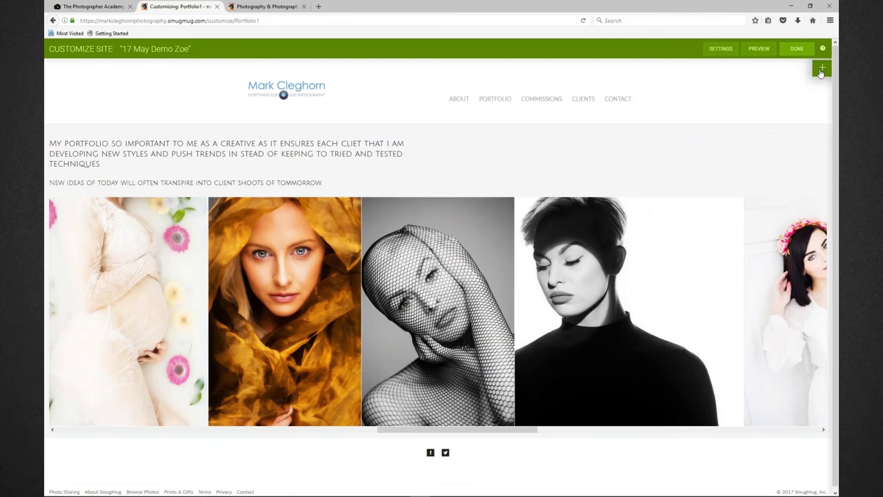
Add a Button navigation block directly below the photo carousel
left_click(821, 69)
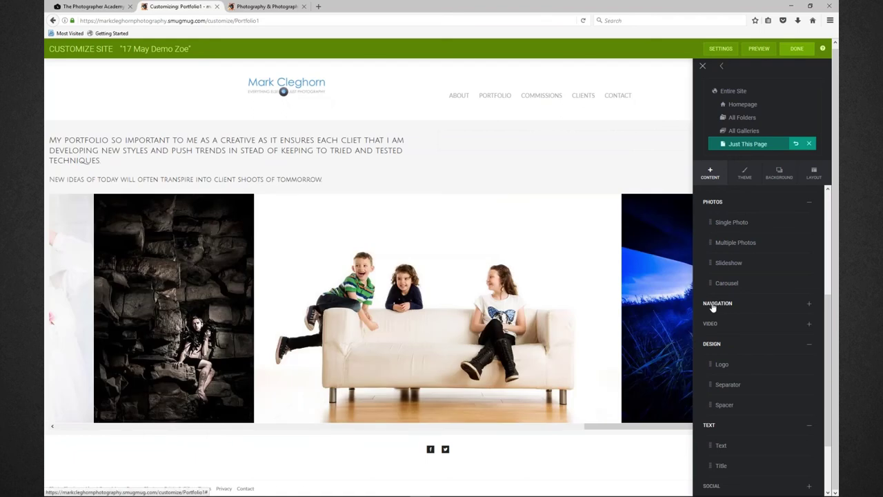
left_click(714, 303)
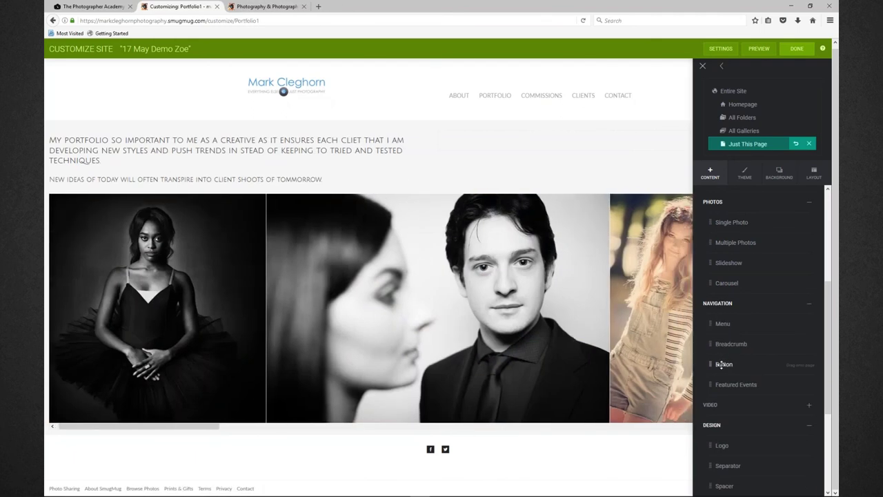
left_click_drag(719, 364, 445, 335)
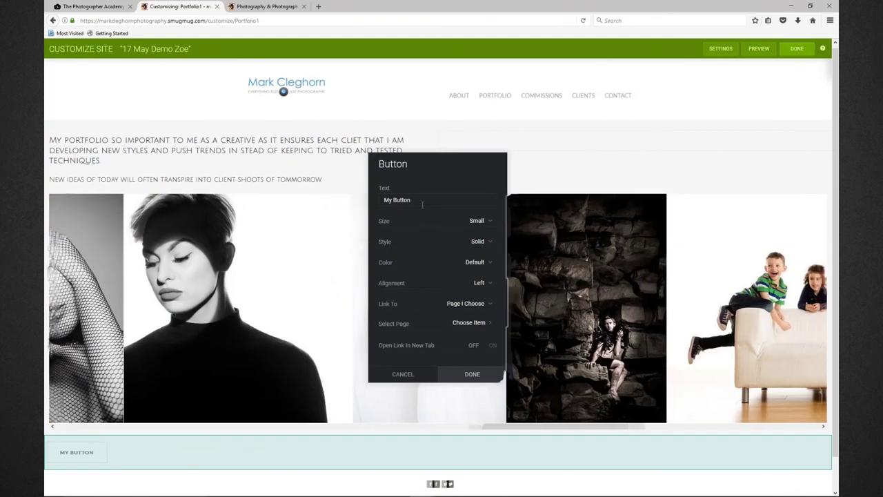
Label the button "Book A Shoot or Enquiries" and set its size to Large
left_click_drag(422, 200, 371, 200)
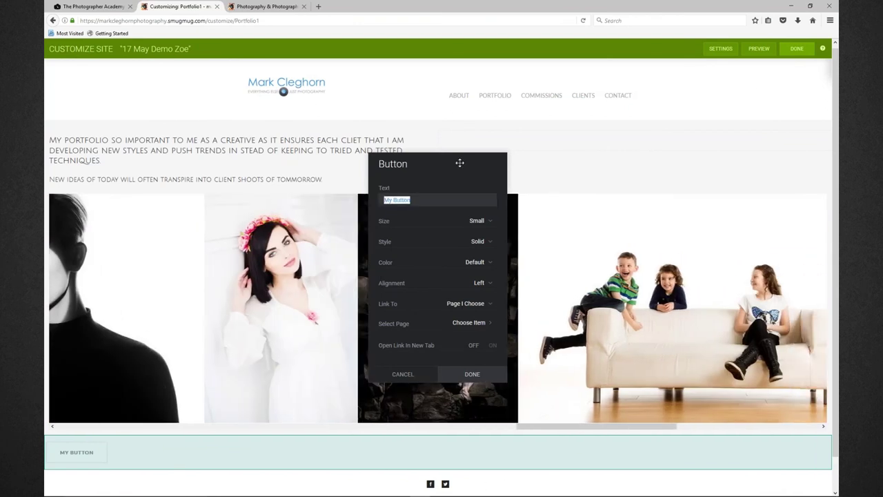
type("Book ")
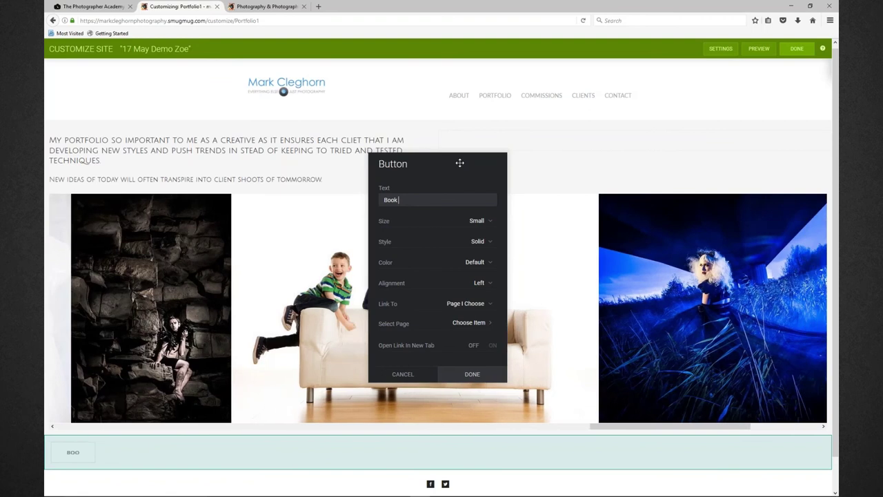
type("A Sho")
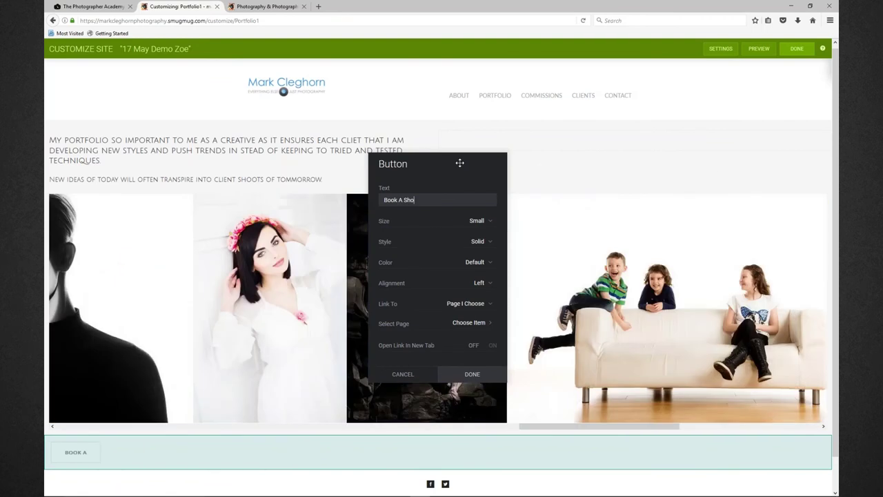
type("ot or")
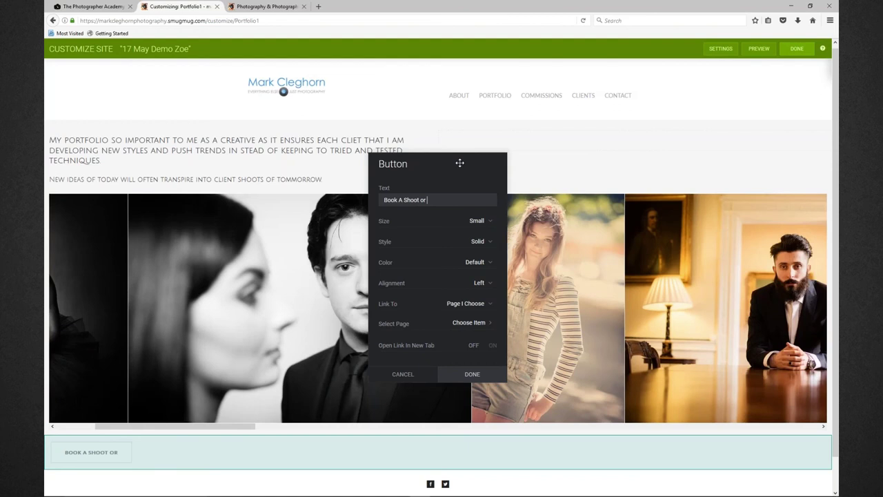
type(" En")
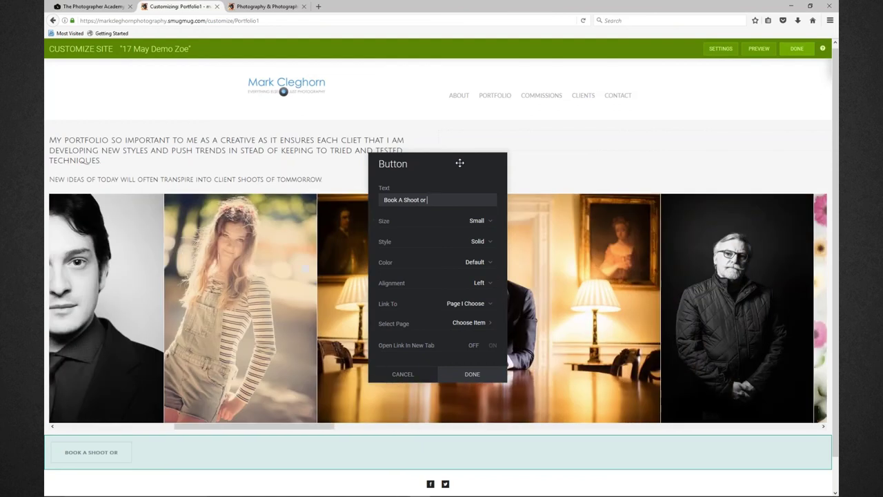
type("quir")
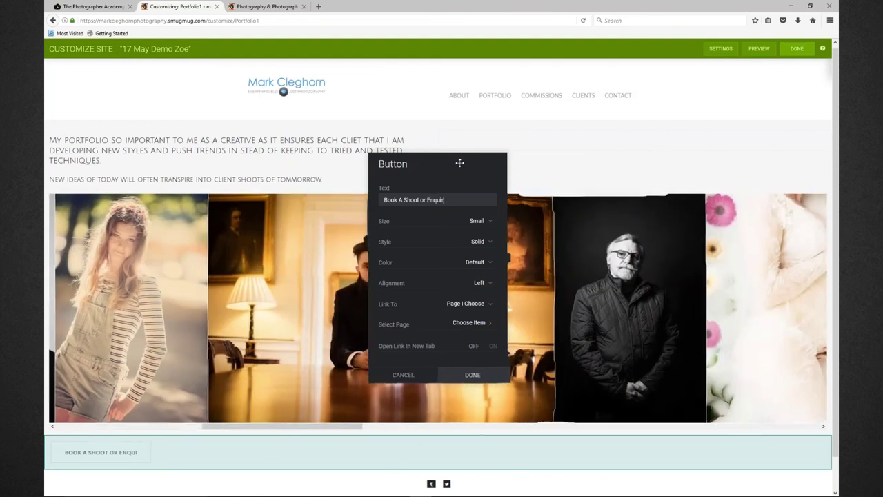
type("ies")
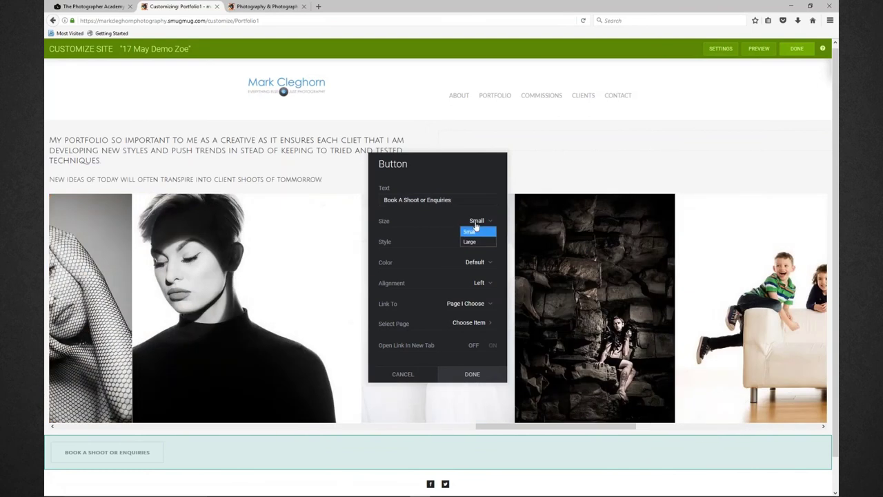
left_click(472, 243)
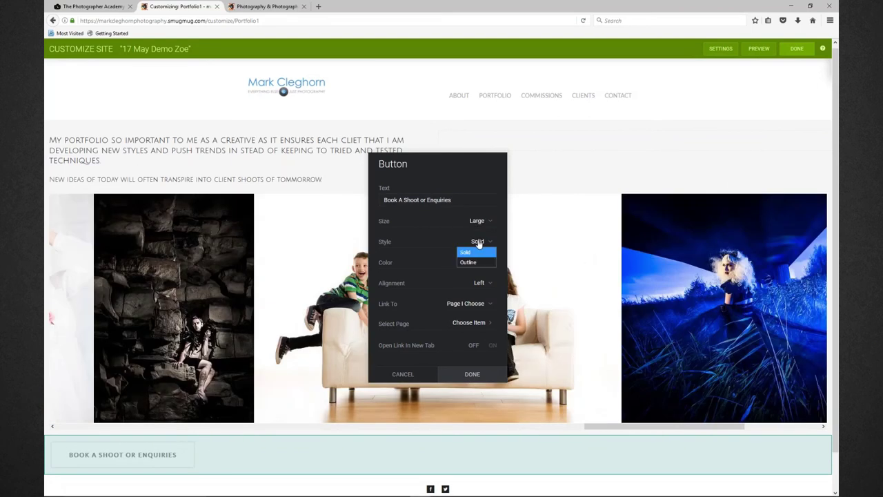
Try the Outline style with the Accent color on the button, and return it to the Solid style
left_click(475, 262)
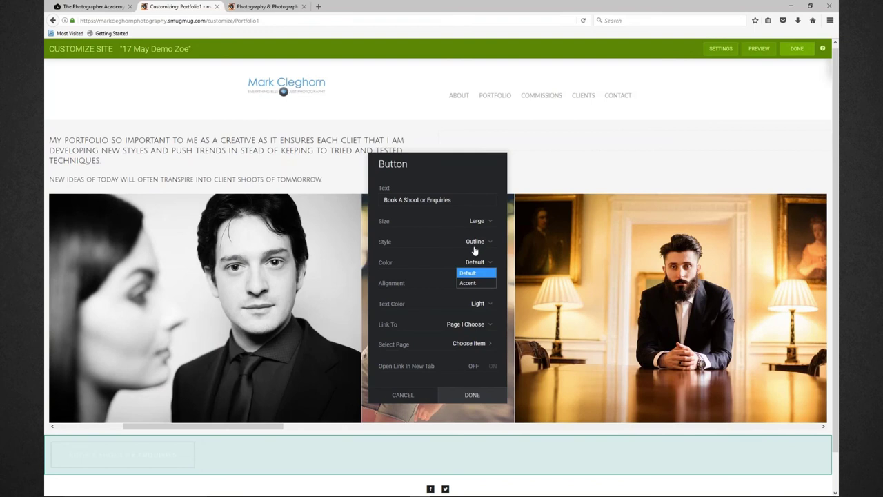
left_click(473, 284)
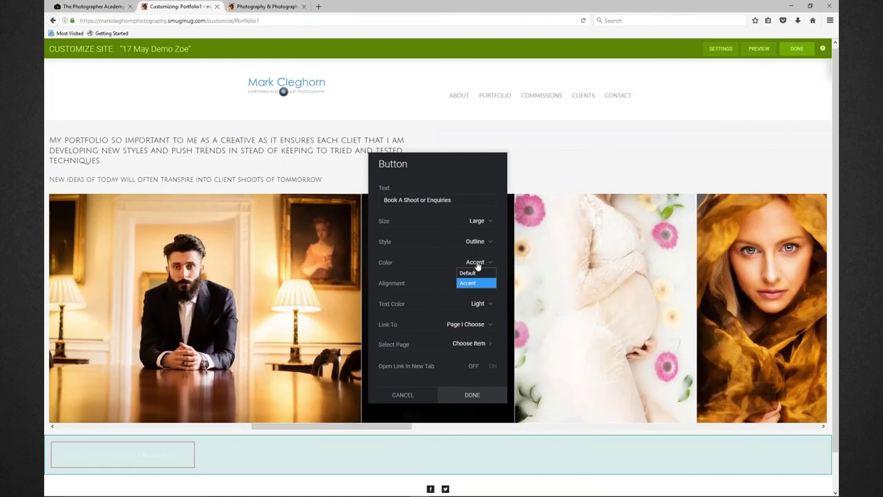
left_click(477, 241)
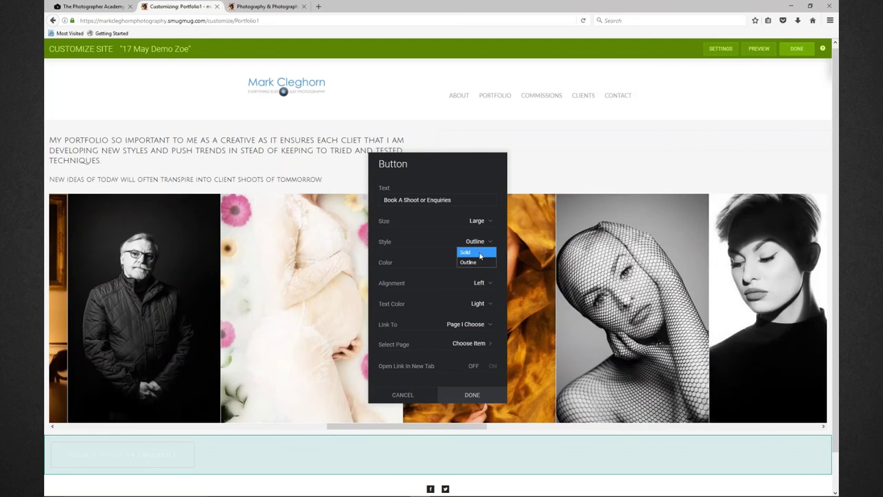
left_click(480, 253)
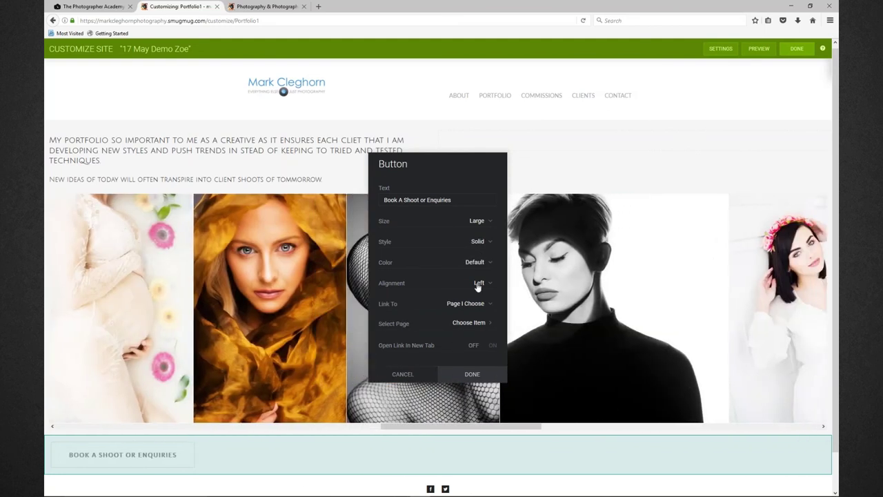
Set the button's alignment to Center
left_click(477, 284)
left_click(474, 303)
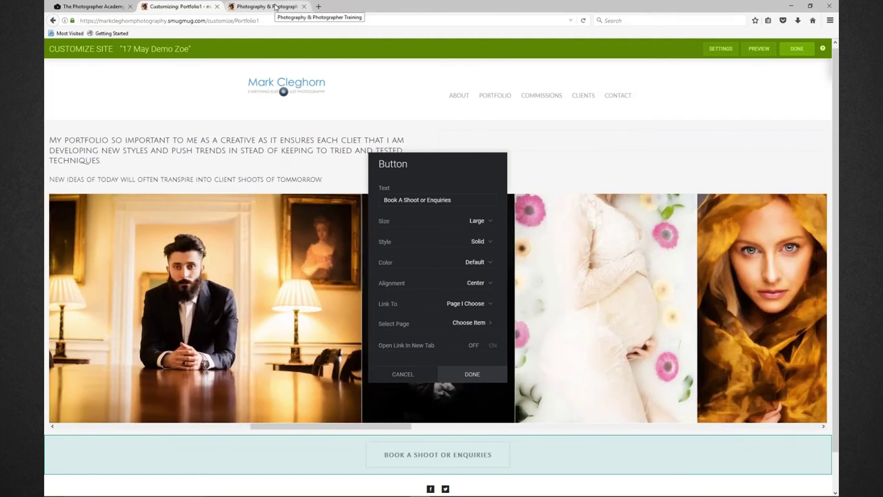
Open the live SmugMug site in a new browser tab, go to its Commissions page, and copy that page's address
left_click(275, 6)
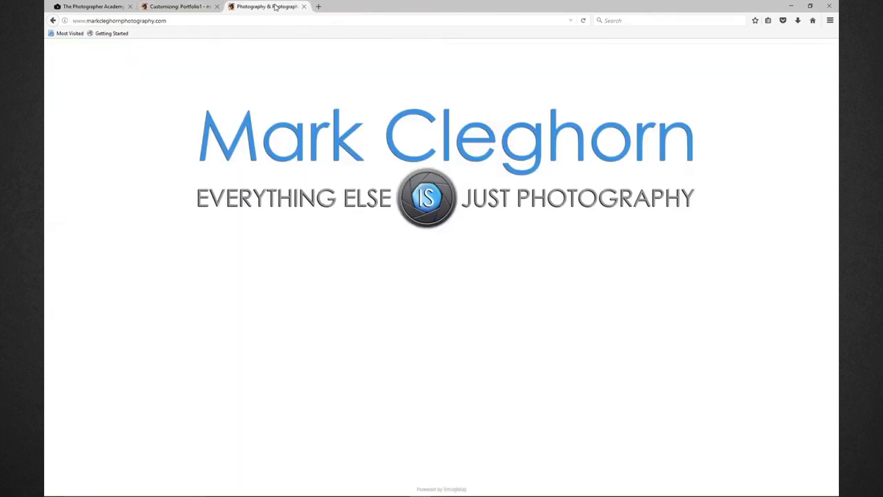
key("ctrl+Tab")
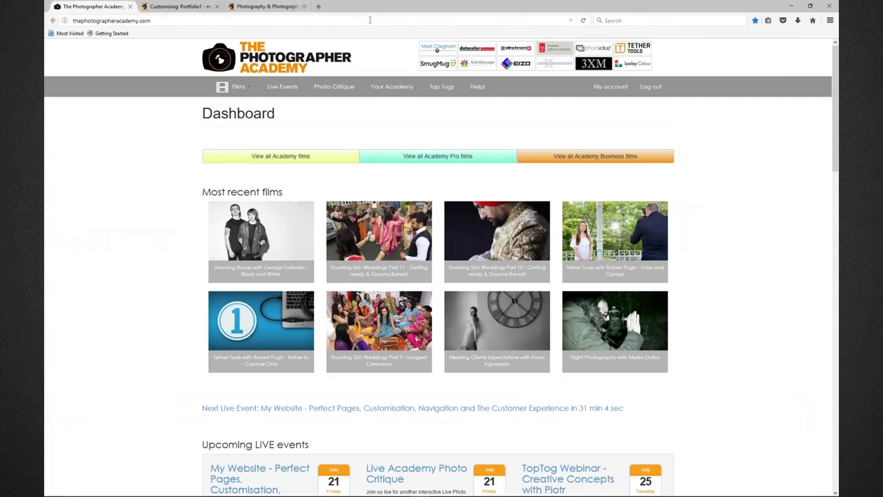
left_click(319, 7)
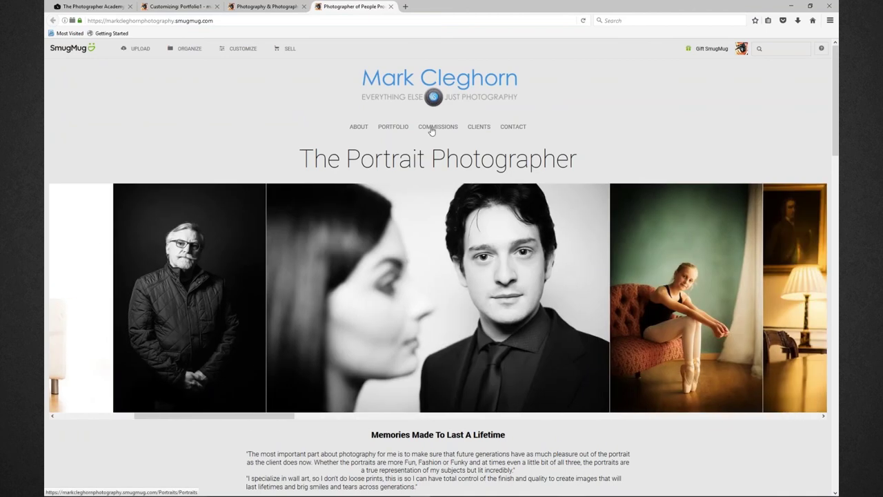
left_click(431, 128)
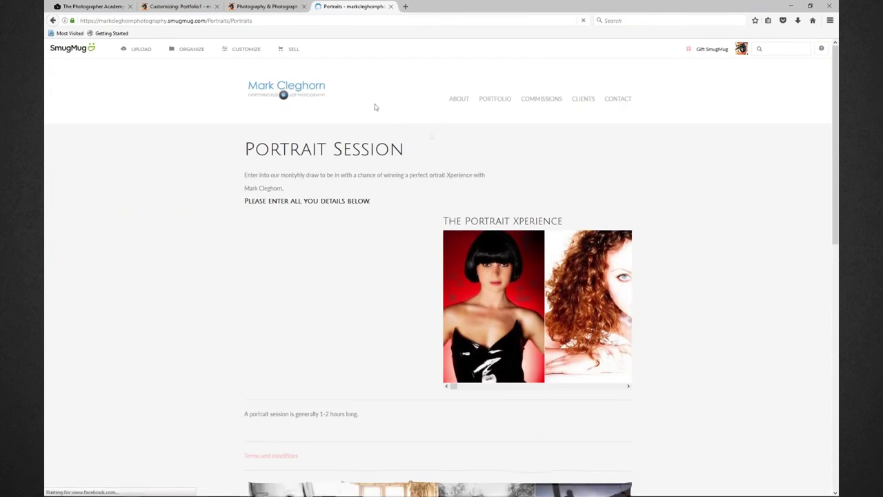
left_click(151, 20)
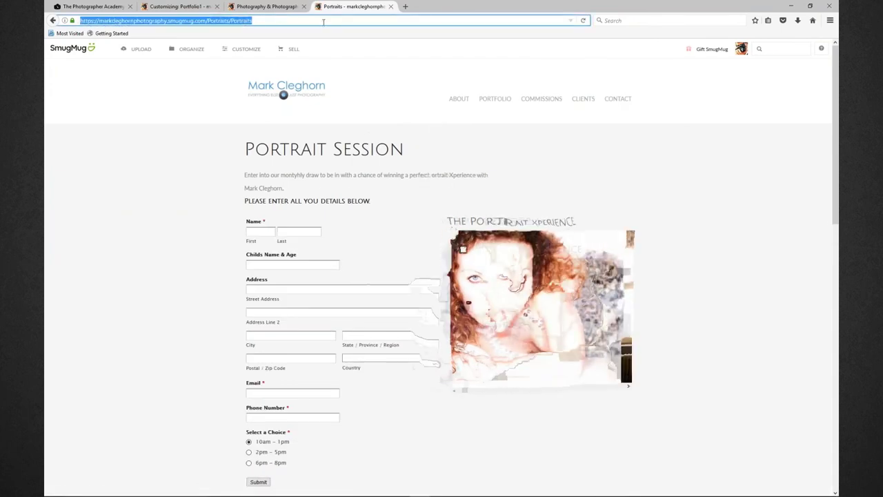
Return to the Portfolio1 customization and link the button to a Custom URL, pasting the copied Portraits page address
left_click(178, 6)
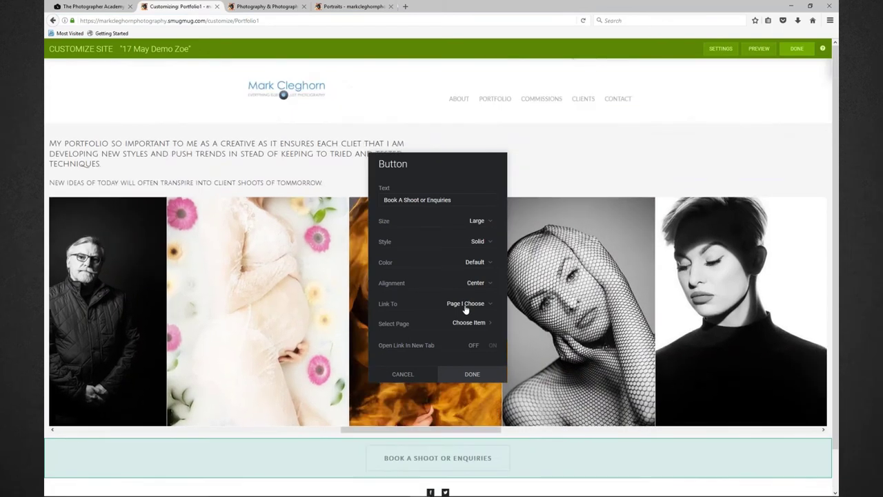
left_click(467, 322)
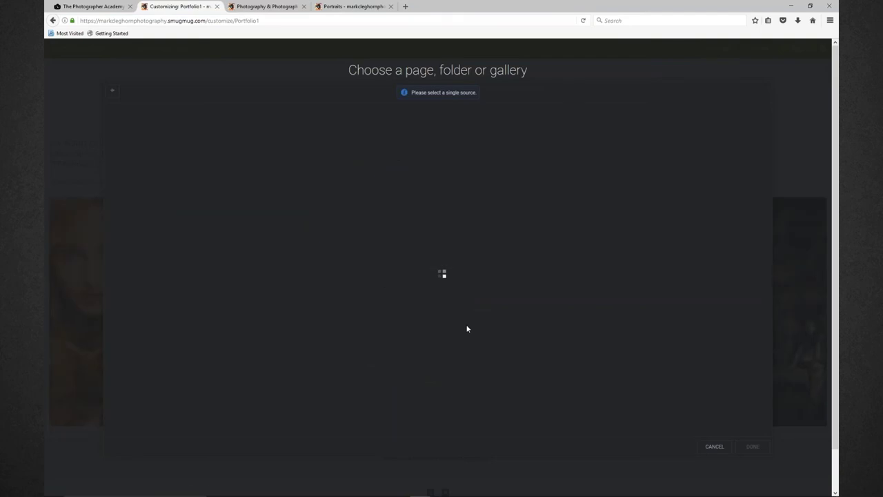
left_click(715, 447)
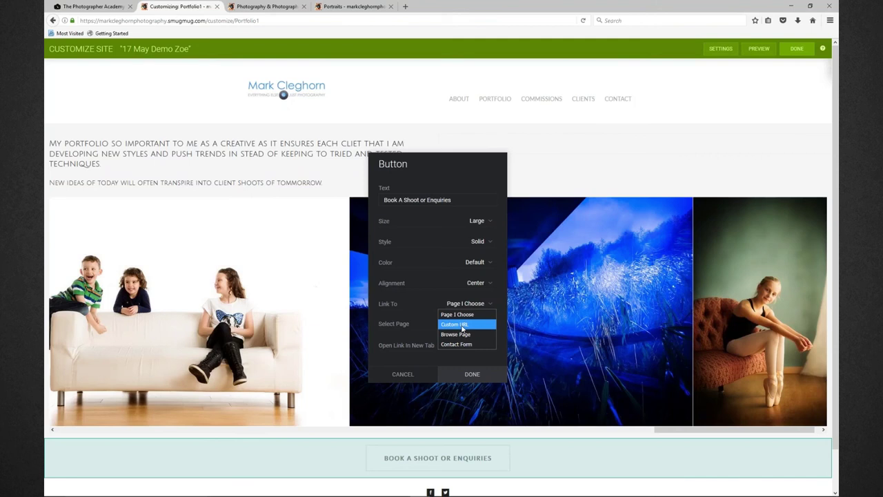
left_click(460, 324)
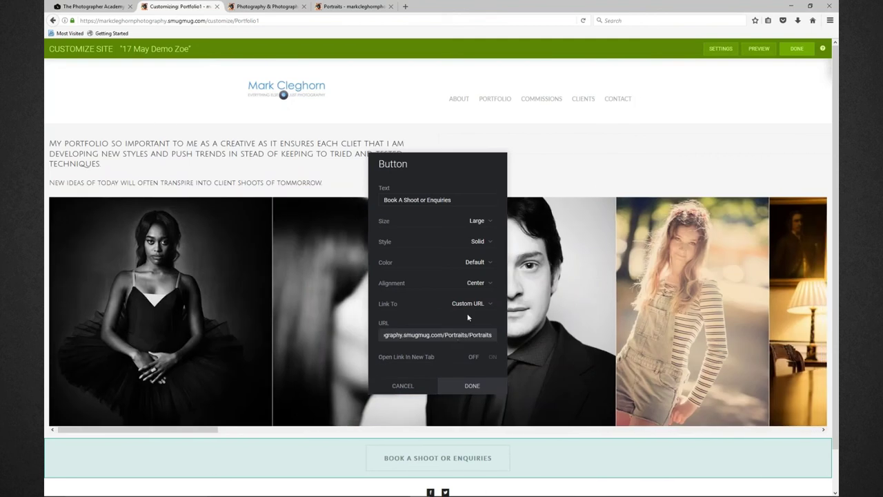
Switch the button's link to Page I Choose and look through the site's pages, folders and galleries for a target
left_click(469, 305)
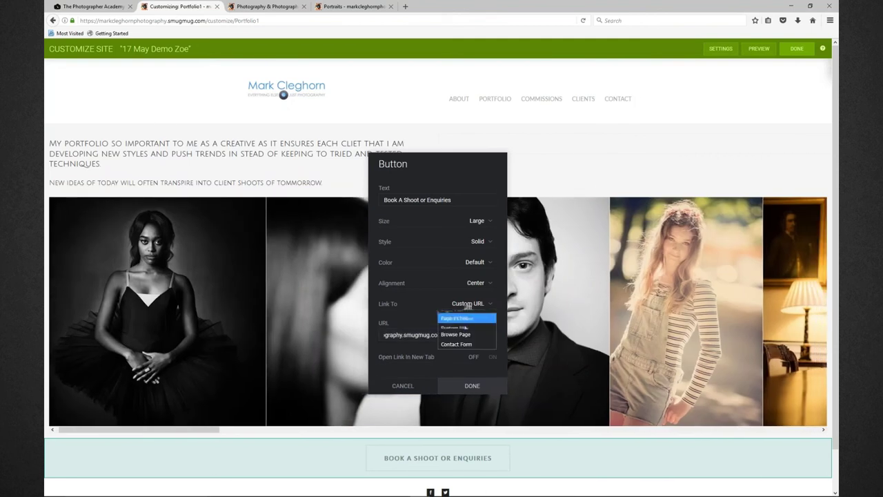
left_click(465, 316)
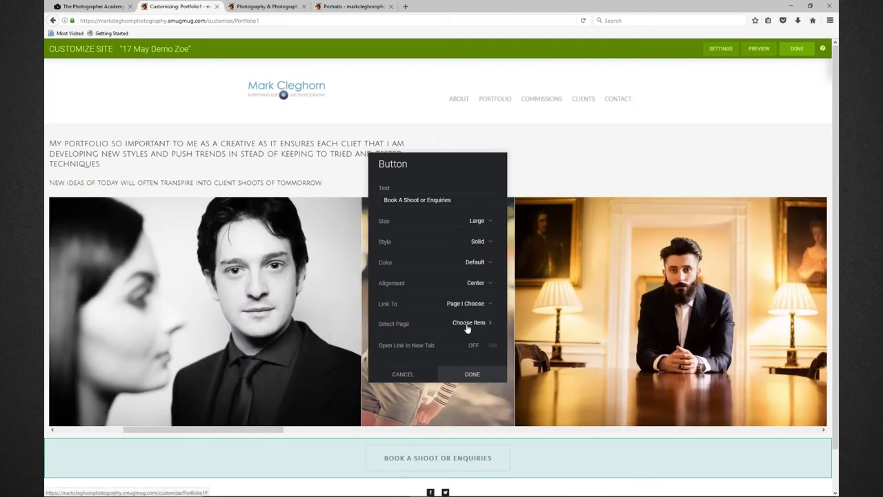
left_click(470, 325)
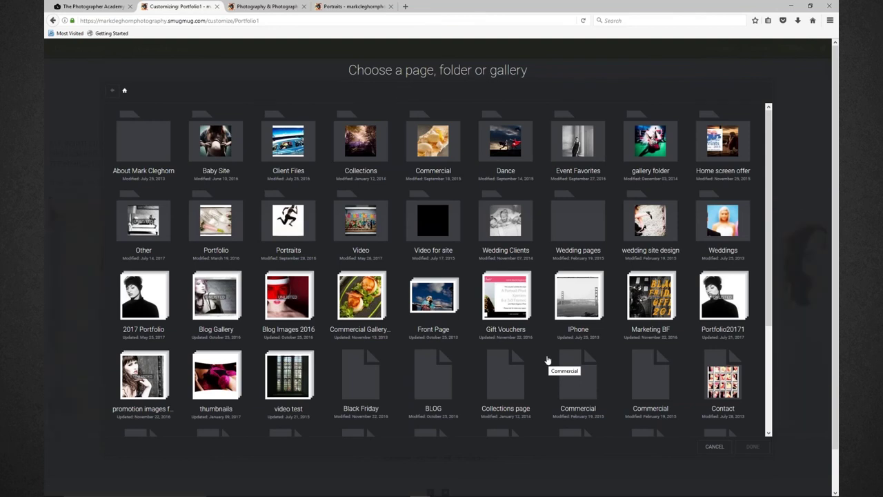
scroll(548, 360, "down", 3)
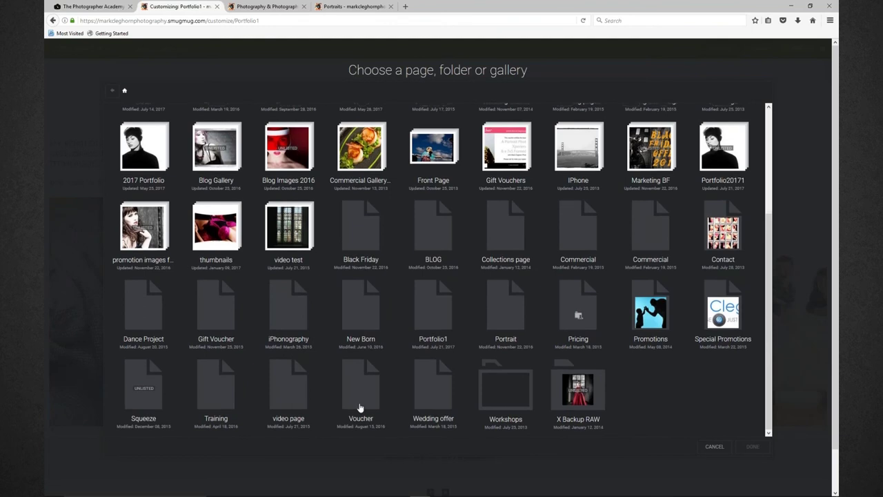
scroll(359, 408, "up", 3)
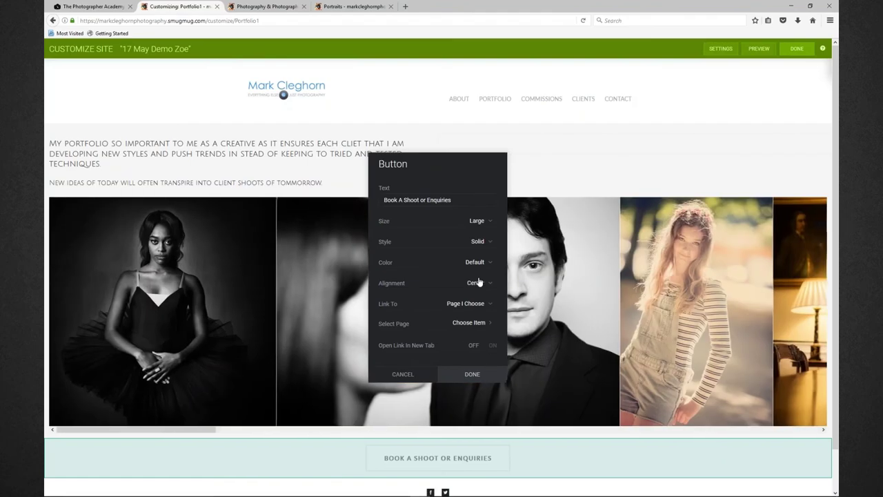
Set the button's link target back to Custom URL, using the Portraits page address
left_click(469, 304)
left_click(467, 323)
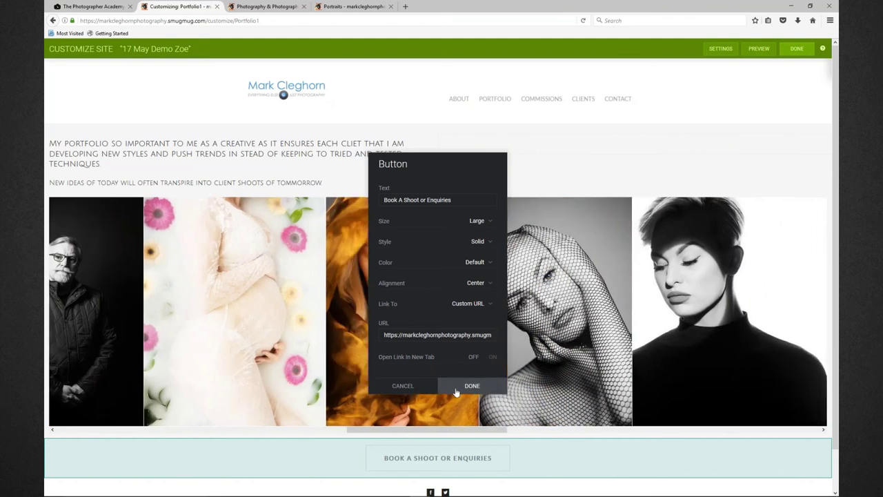
Save the button's settings and move the button block up between the introductory text and the spacer
left_click(456, 387)
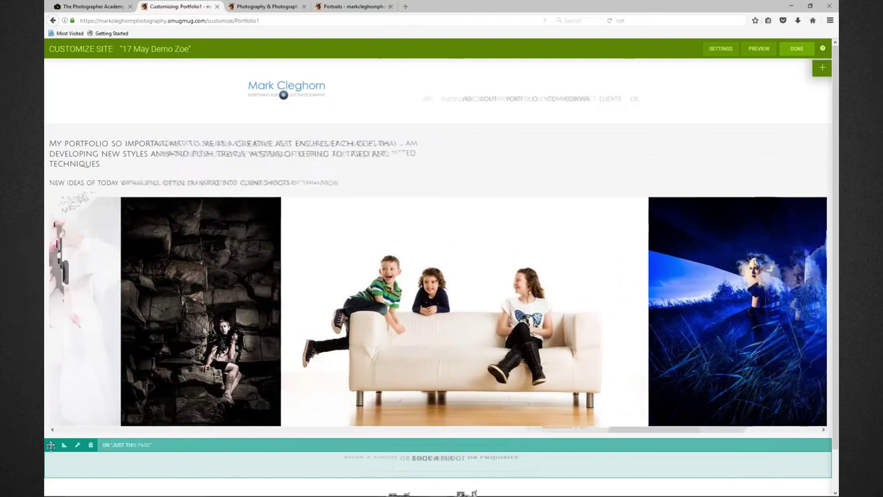
left_click_drag(51, 444, 238, 354)
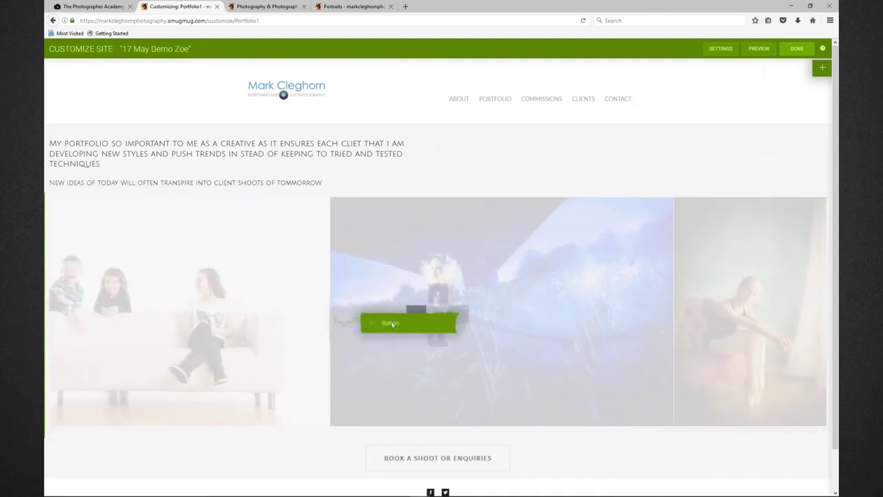
left_click_drag(409, 305, 476, 178)
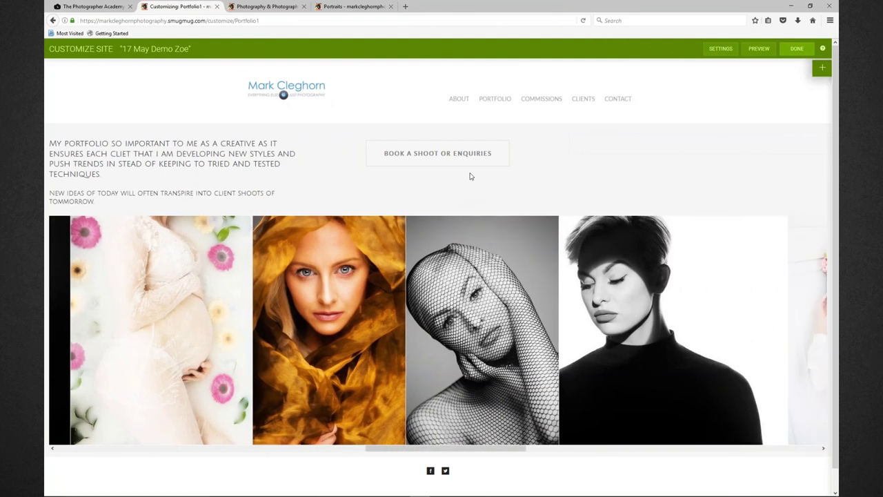
mouse_move(220, 156)
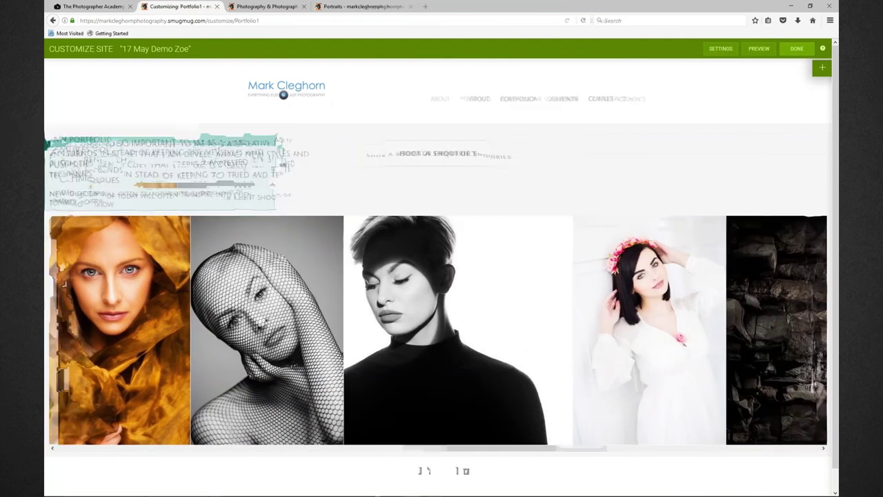
mouse_move(428, 156)
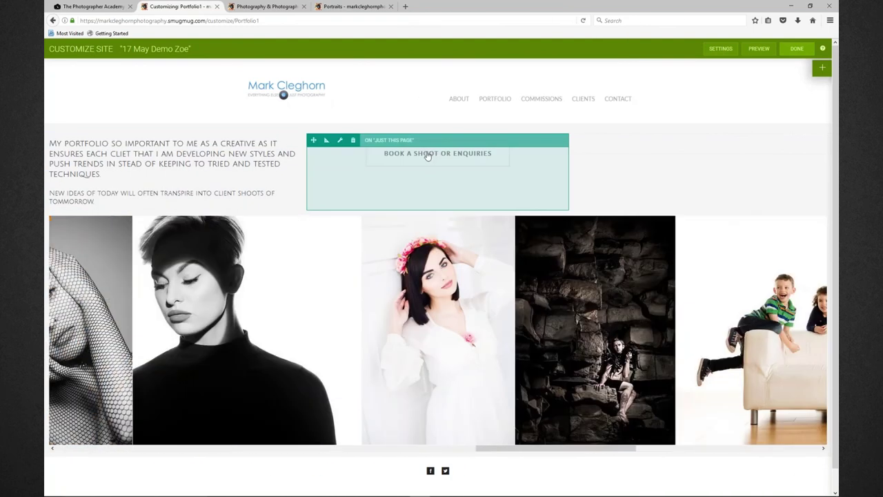
mouse_move(630, 161)
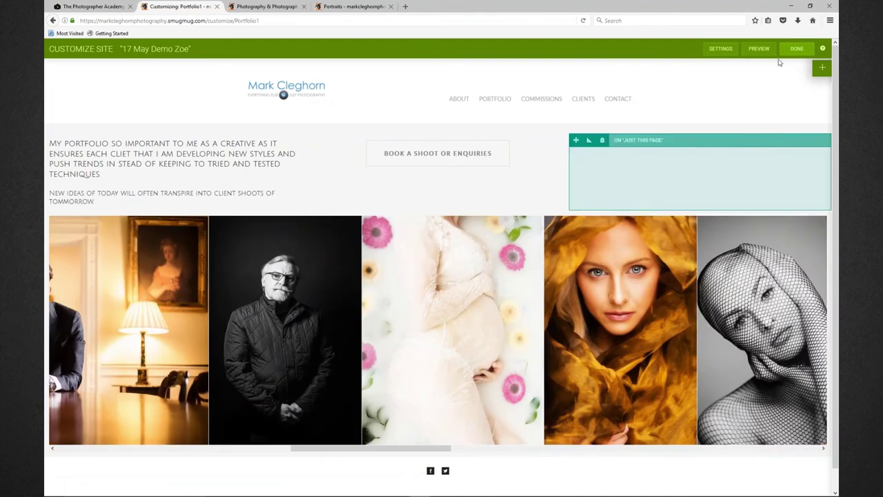
Add a Single Photo block beside the carousel, using the Portfolio20171 photo of the woman in golden fabric
left_click(821, 68)
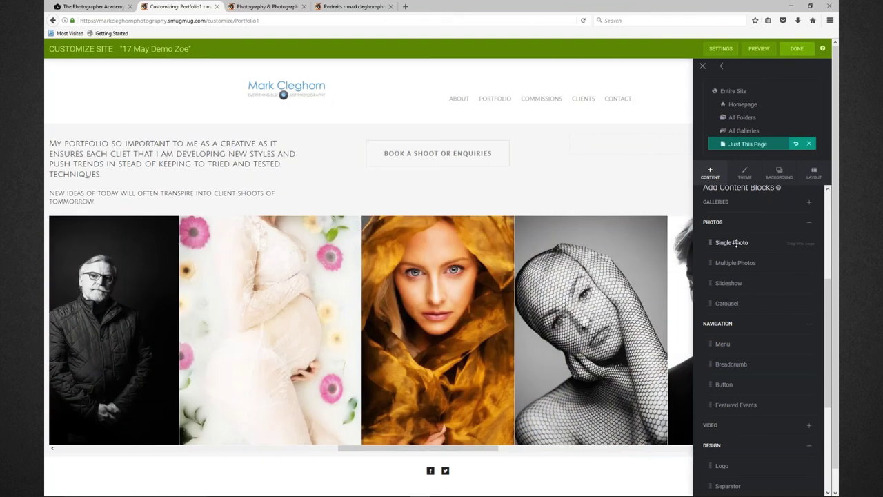
left_click_drag(735, 242, 60, 316)
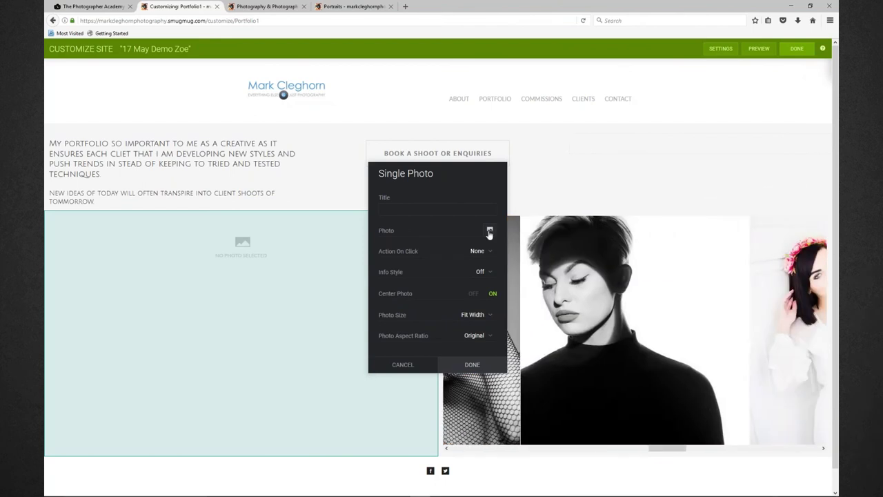
left_click(489, 232)
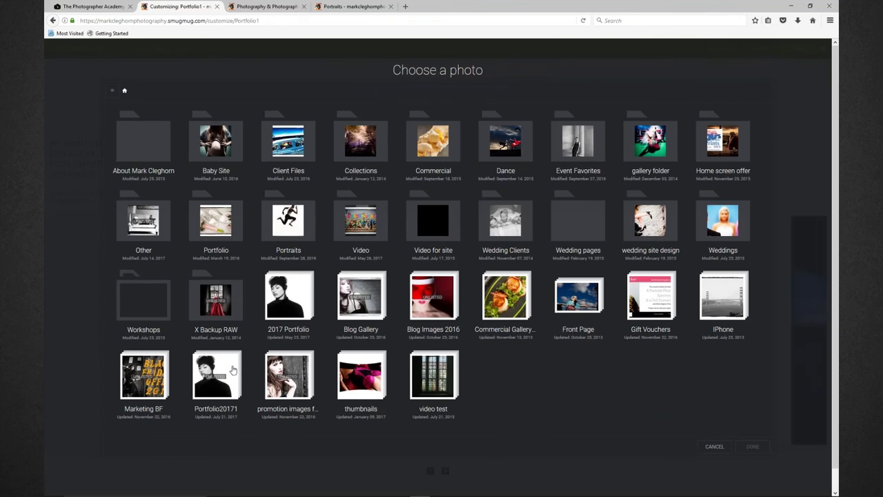
left_click(233, 371)
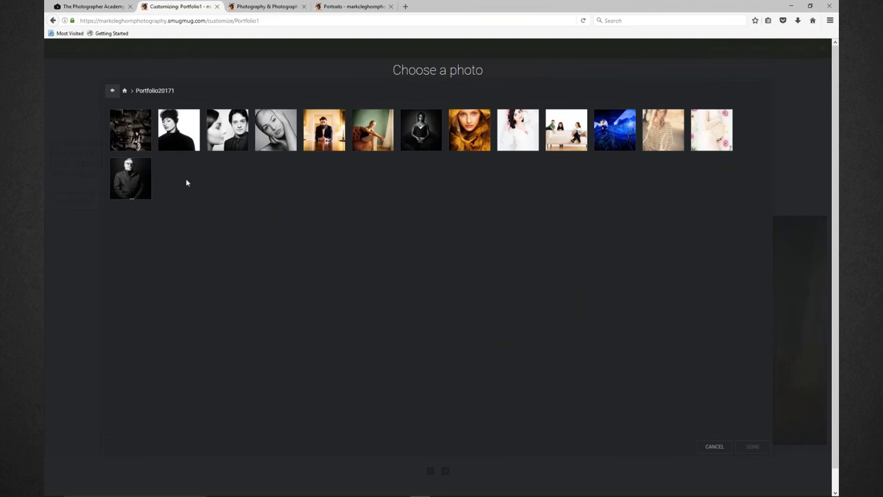
left_click(466, 132)
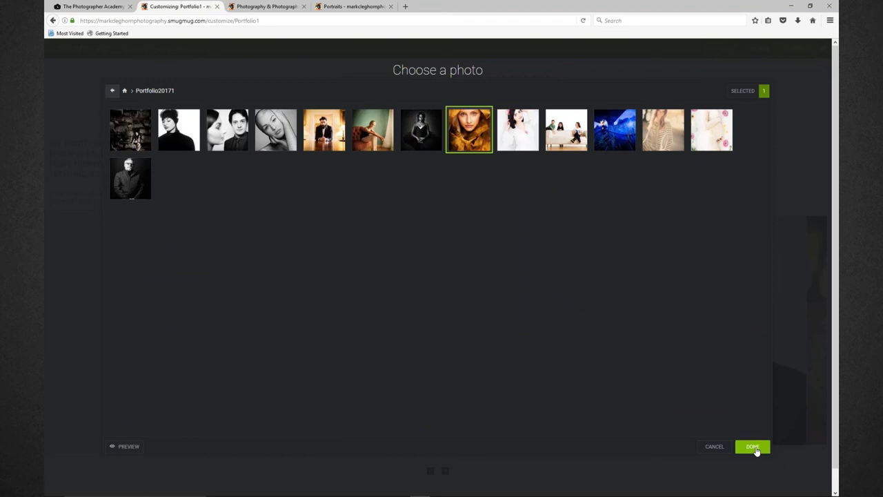
left_click(753, 447)
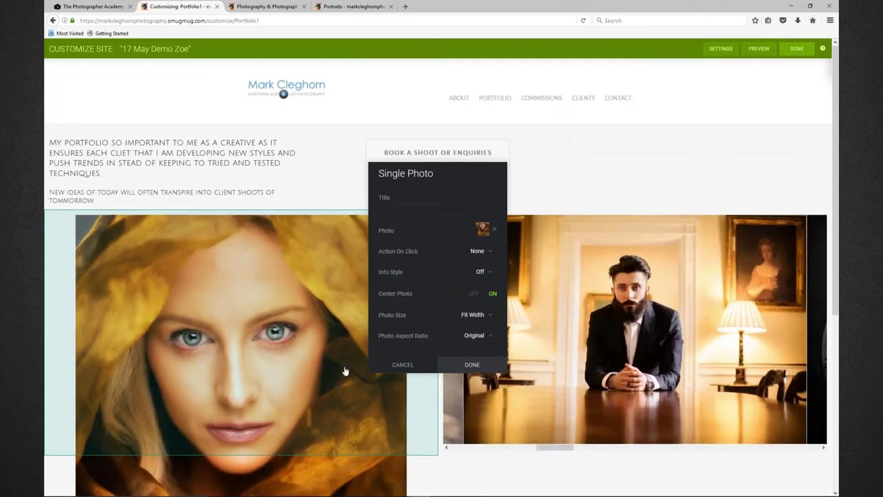
Try the new single photo at the Medium, Fill Width and X Large sizes
scroll(358, 372, "down", 5)
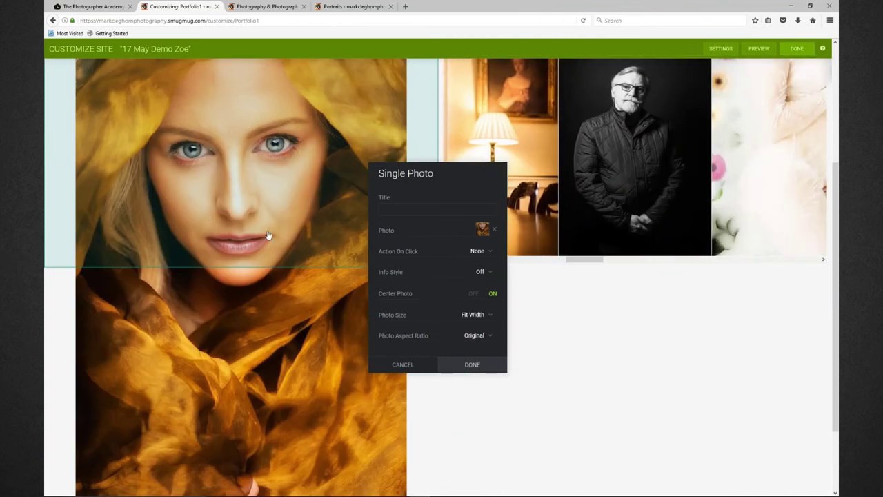
scroll(248, 254, "up", 4)
scroll(372, 255, "down", 2)
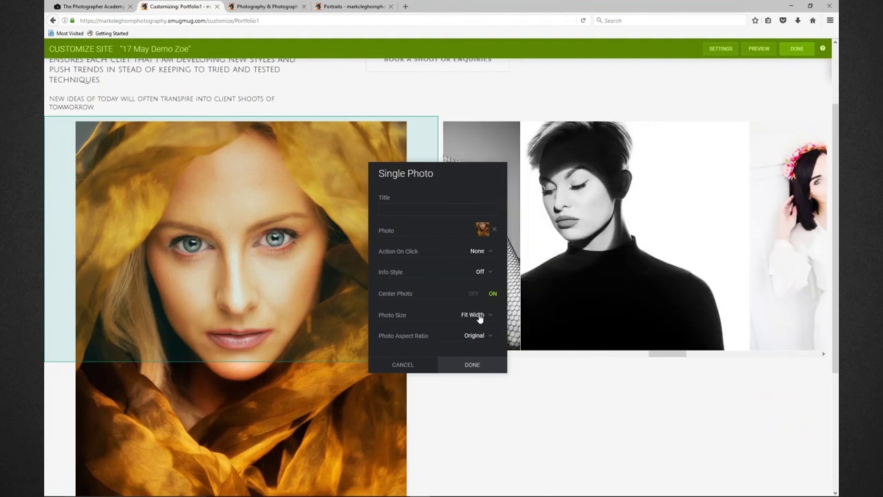
left_click(479, 316)
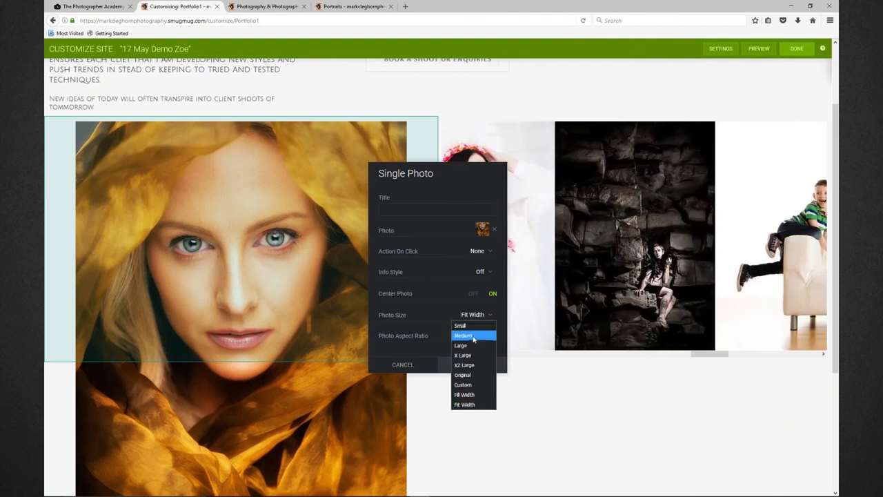
left_click(474, 336)
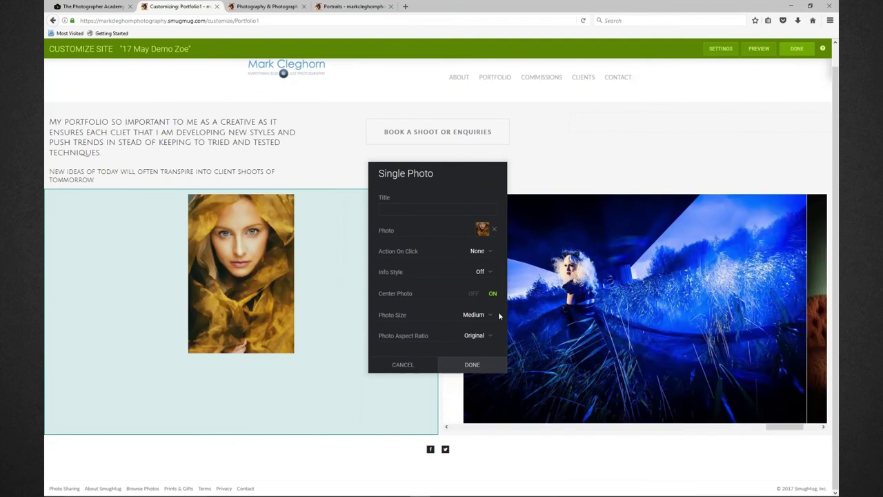
left_click(479, 319)
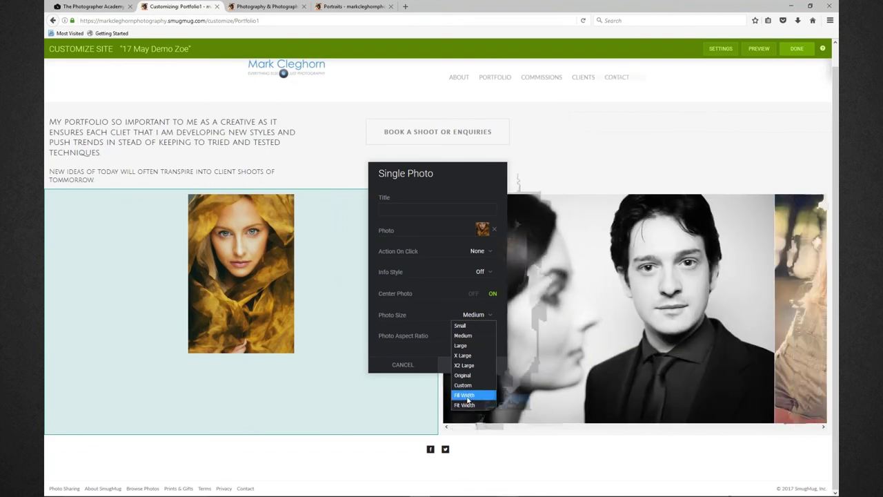
left_click(468, 397)
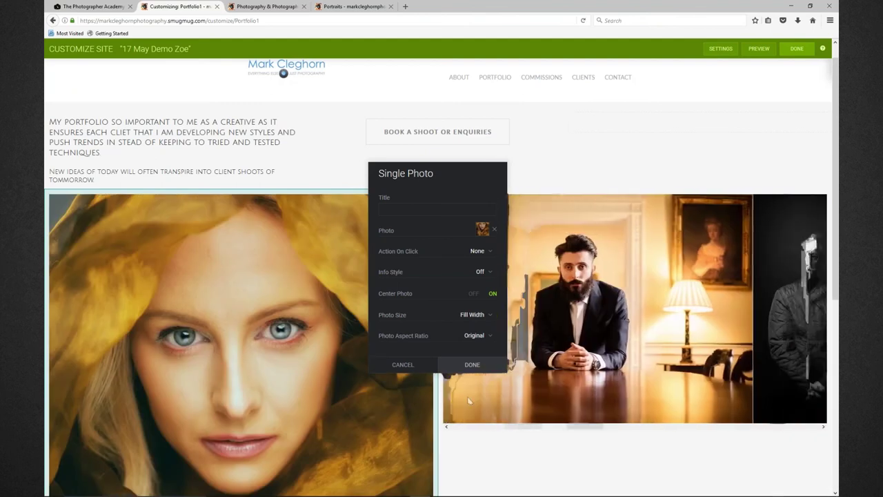
left_click(473, 316)
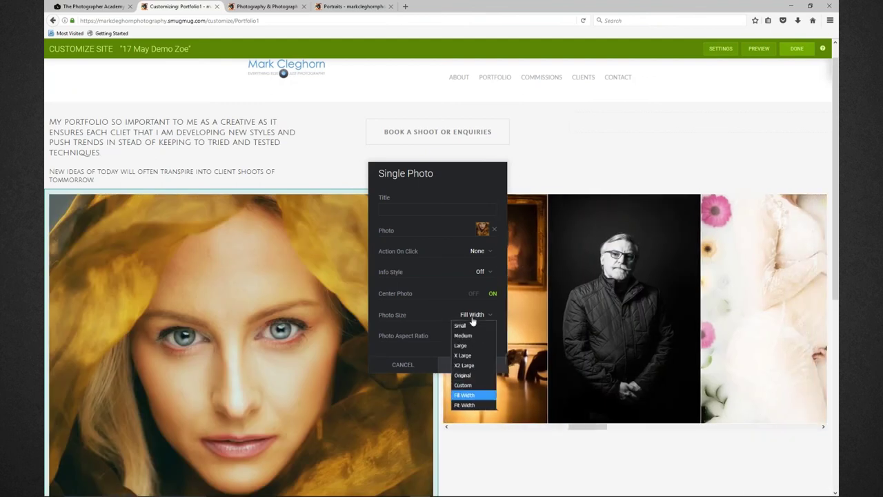
left_click(469, 356)
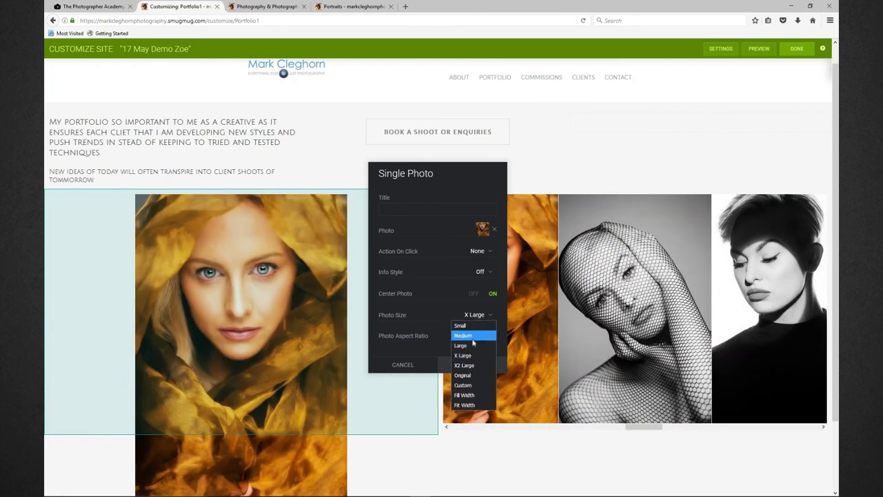
Set the single photo's size to Large and its container width to 25%
left_click(473, 346)
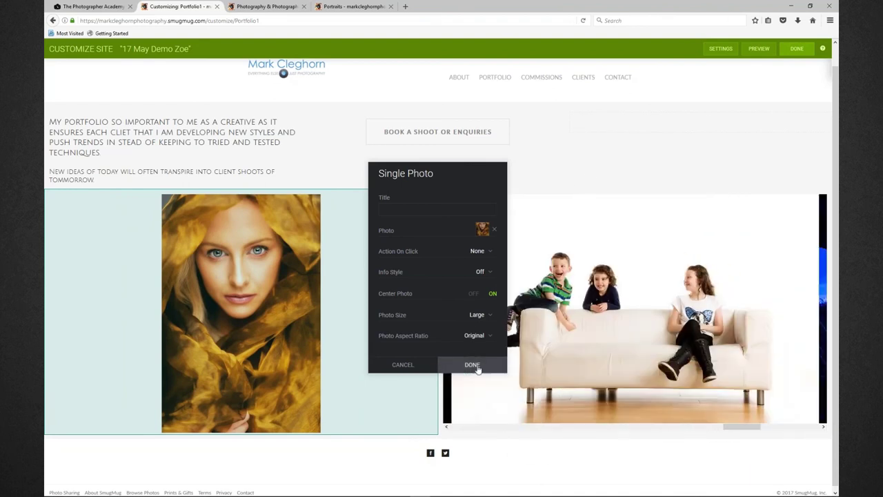
left_click(473, 365)
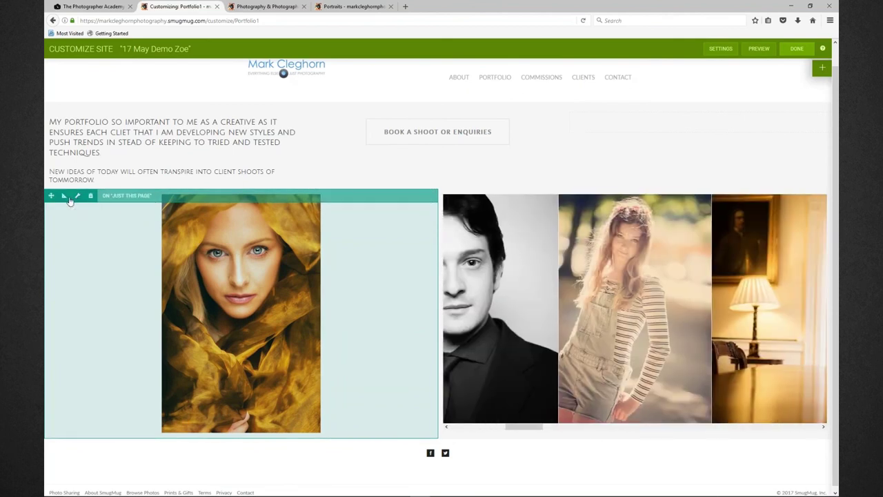
left_click(63, 197)
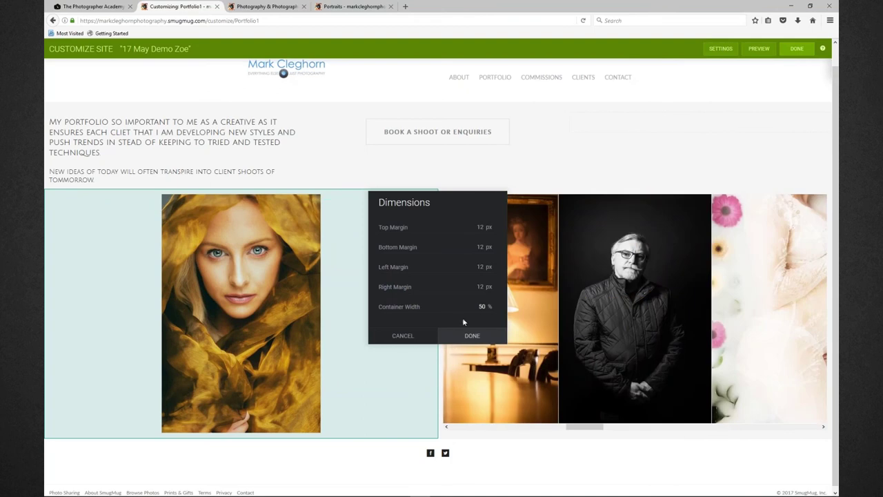
left_click(489, 305)
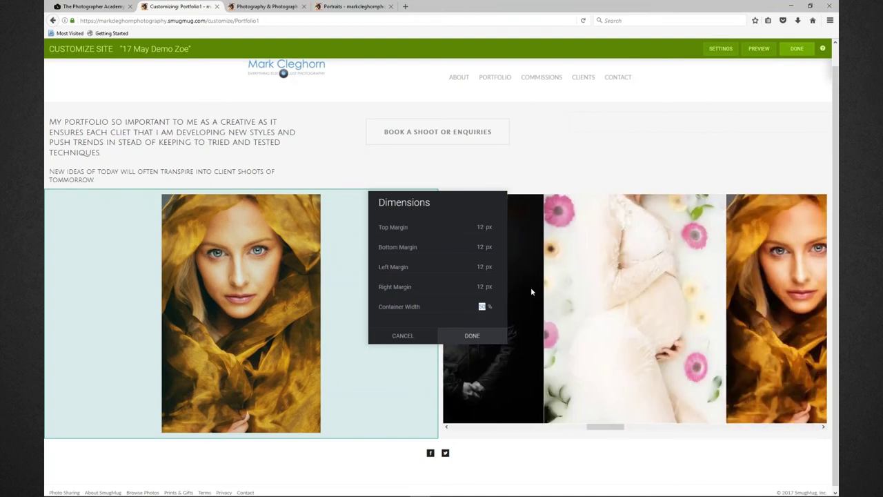
type("25")
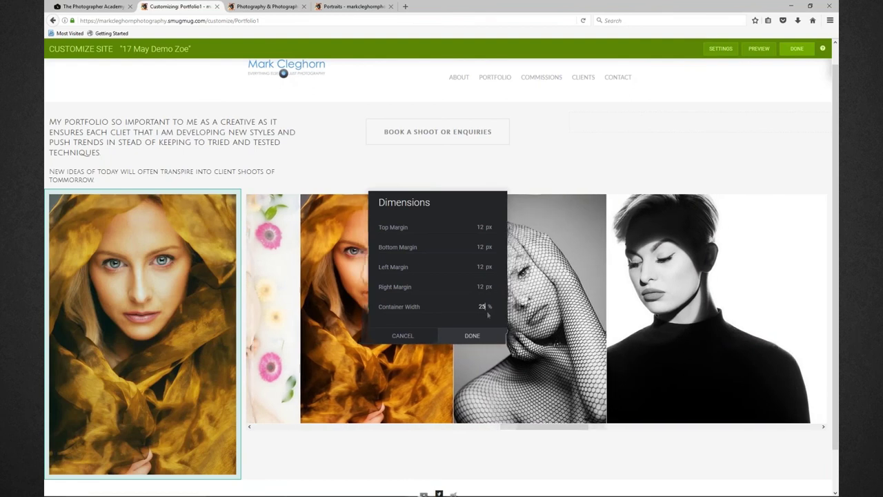
left_click(474, 336)
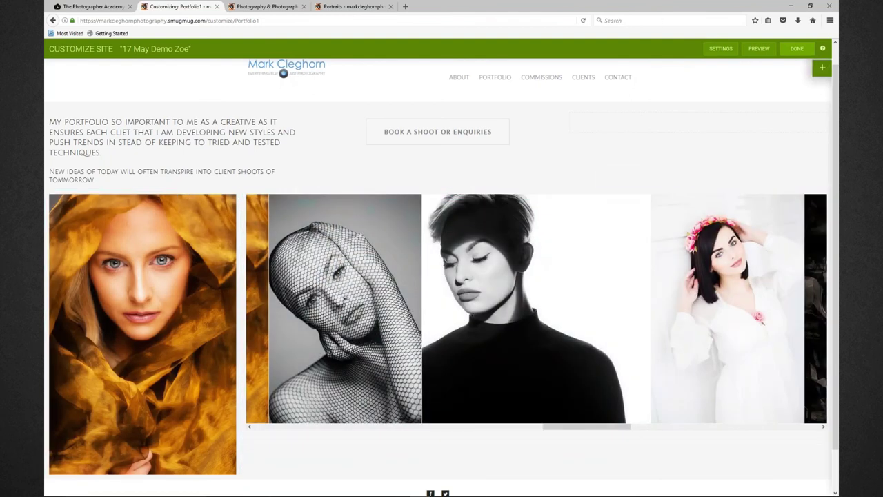
Add a second Single Photo block between the first photo and the carousel, using Portfolio20171's dark portrait of the older man in glasses
mouse_move(159, 357)
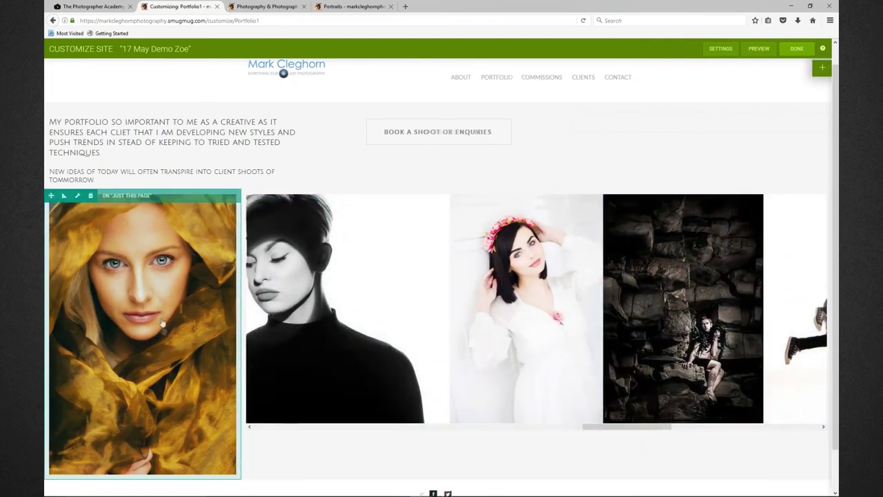
mouse_move(511, 336)
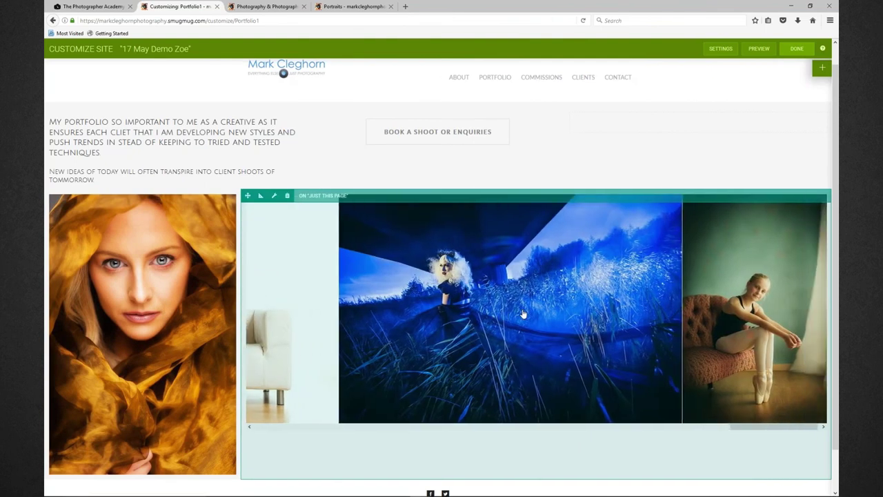
left_click(822, 67)
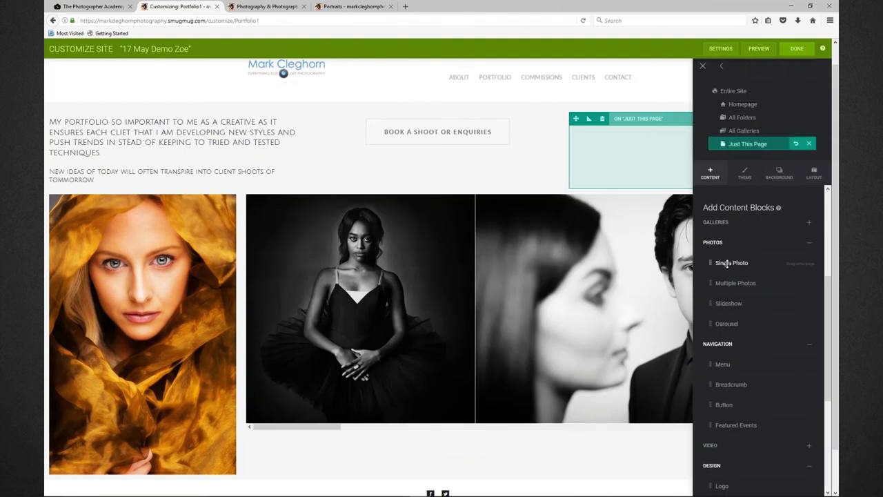
left_click_drag(725, 264, 249, 303)
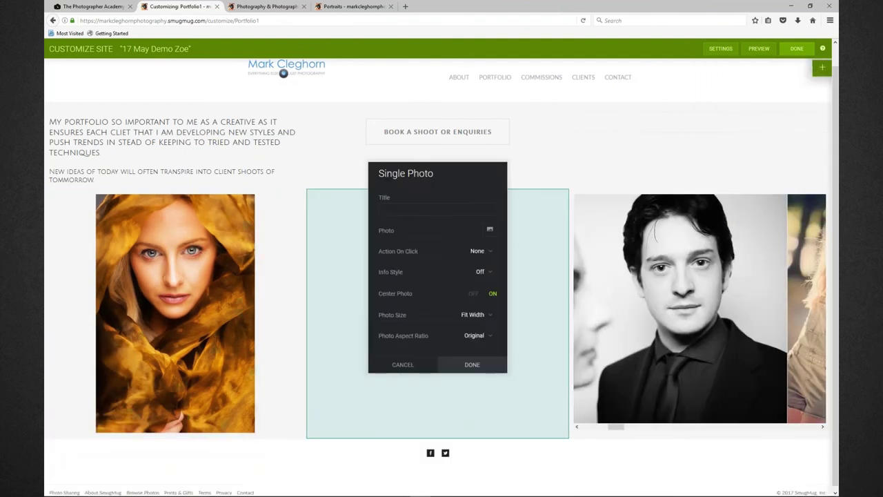
left_click(490, 229)
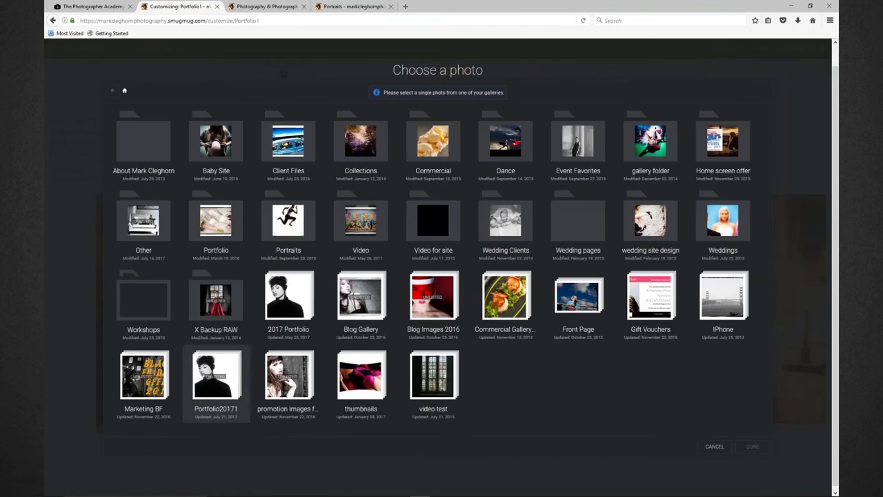
left_click(220, 382)
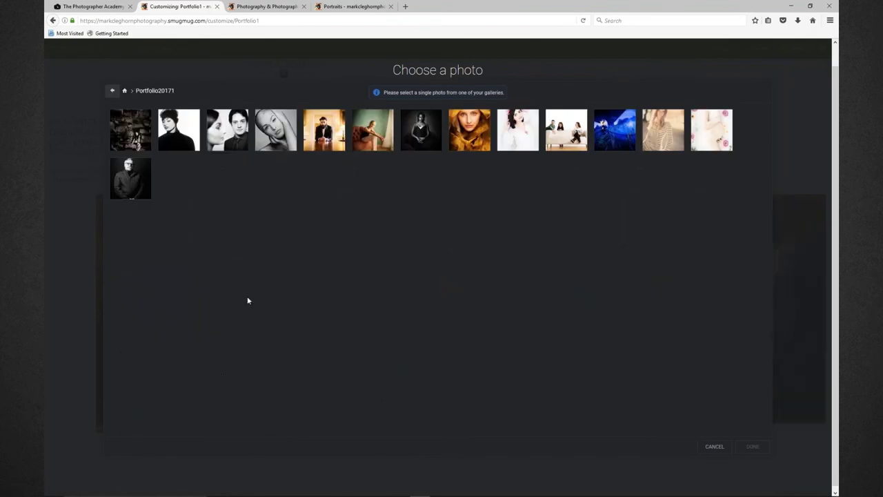
left_click(128, 185)
left_click(128, 185)
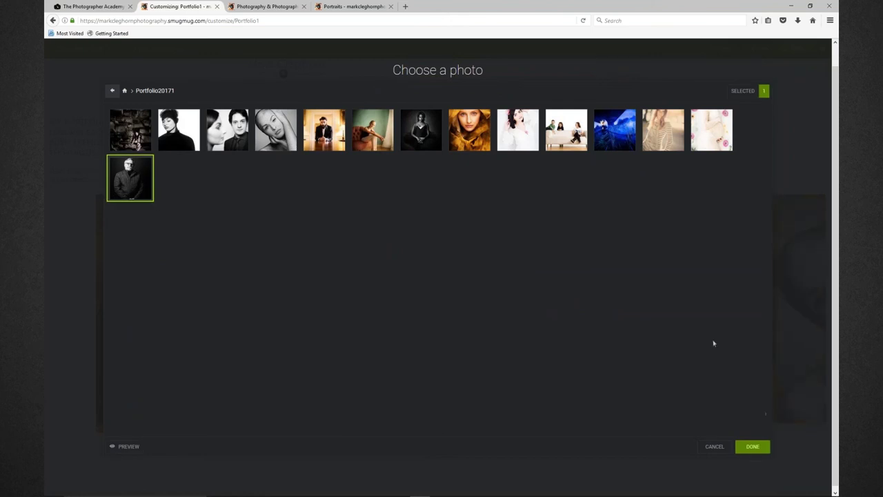
left_click(752, 447)
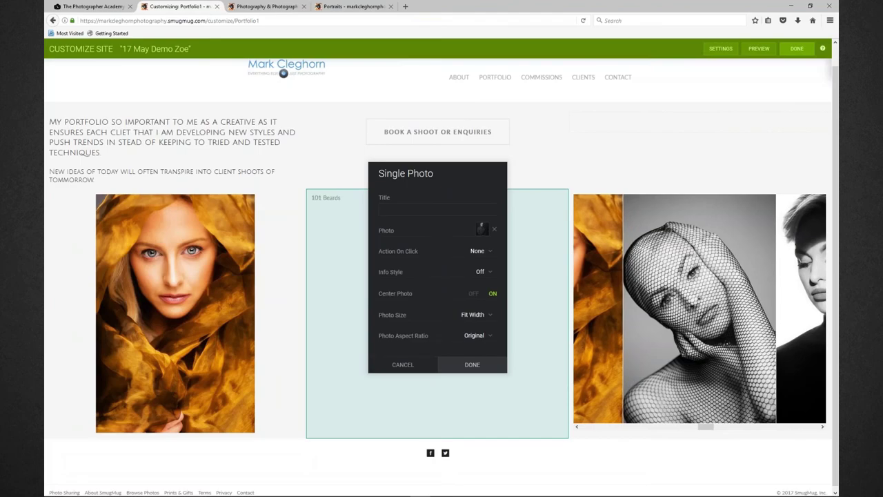
Set the second single photo's size to Large and apply the block's settings
left_click(467, 315)
left_click(469, 348)
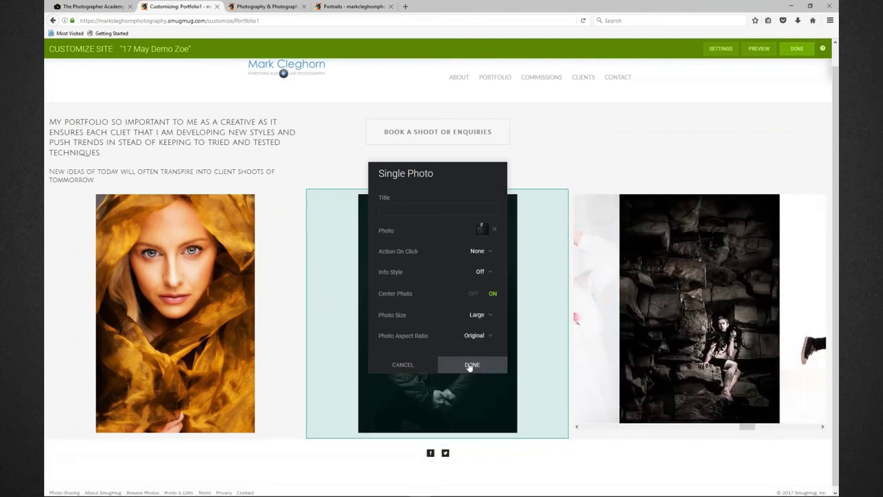
left_click(471, 365)
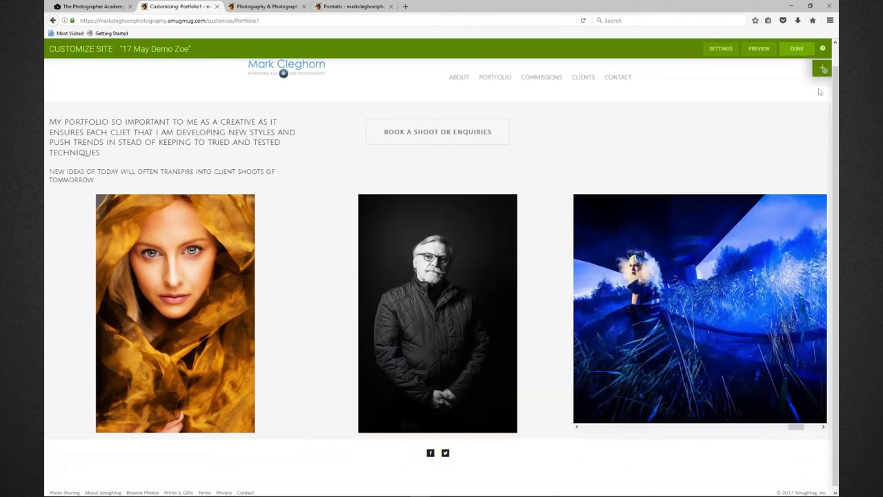
Add a Multiple Photos block before the carousel, choosing Portfolio20171's netted-woman portrait, dark rock-wall photo and floral maternity photo individually
left_click(823, 67)
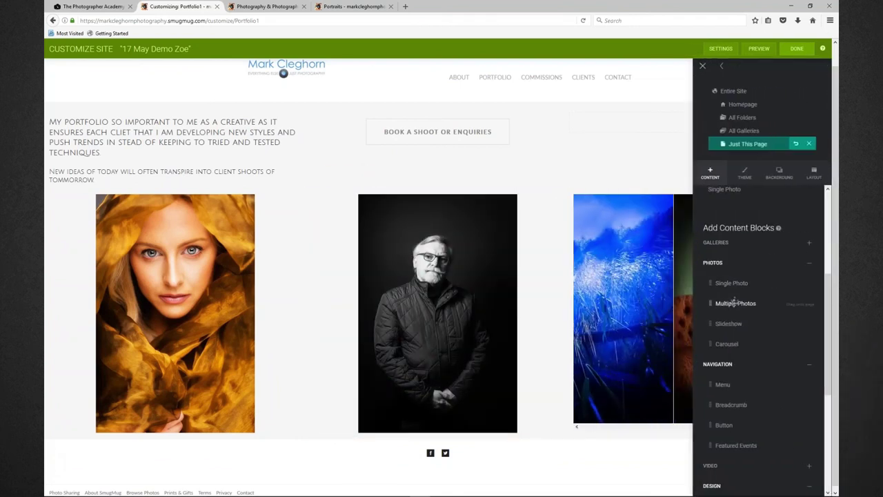
left_click_drag(670, 297, 614, 306)
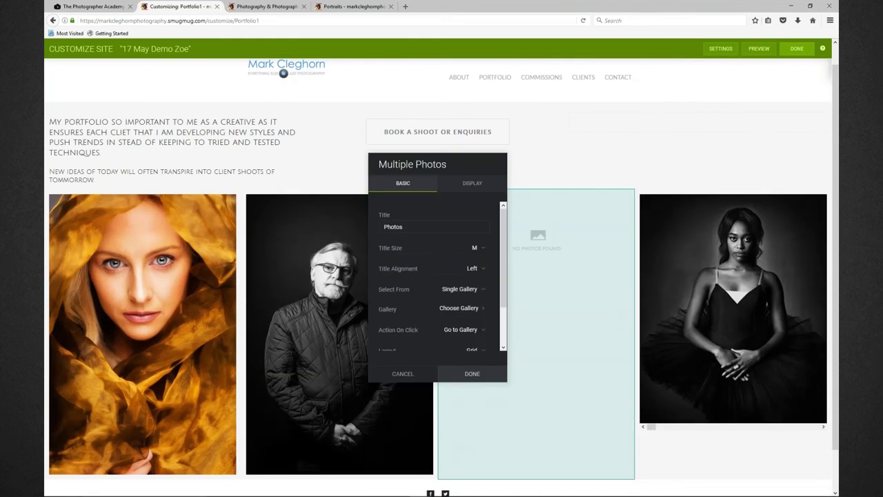
left_click(465, 290)
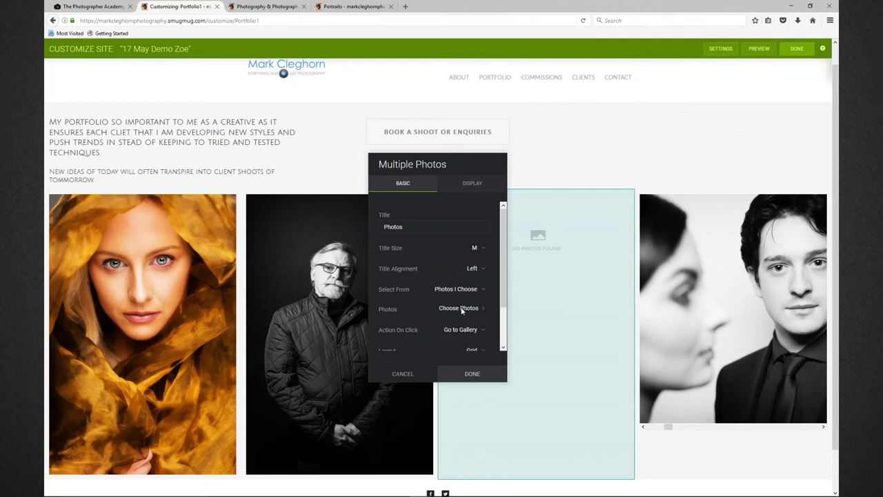
left_click(462, 309)
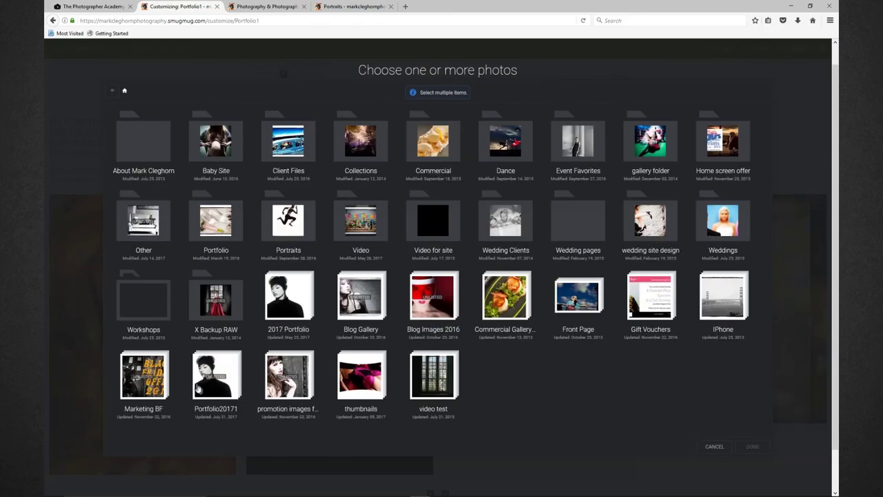
left_click(197, 389)
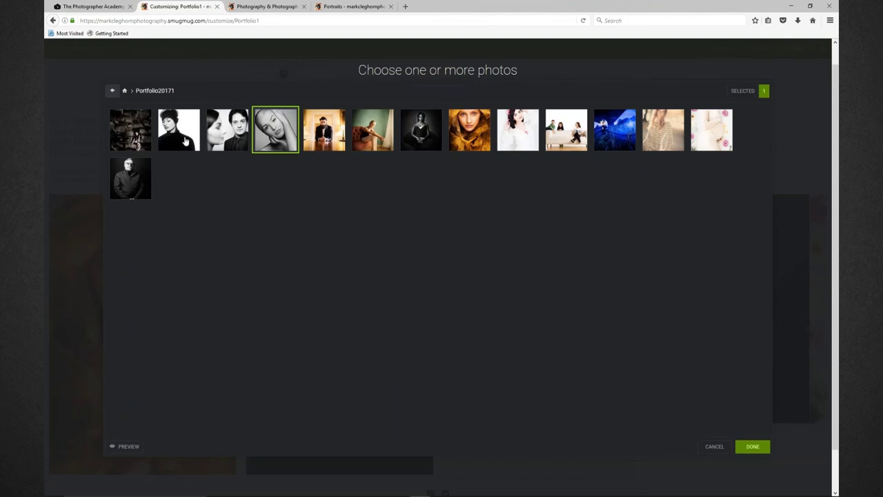
left_click(138, 139)
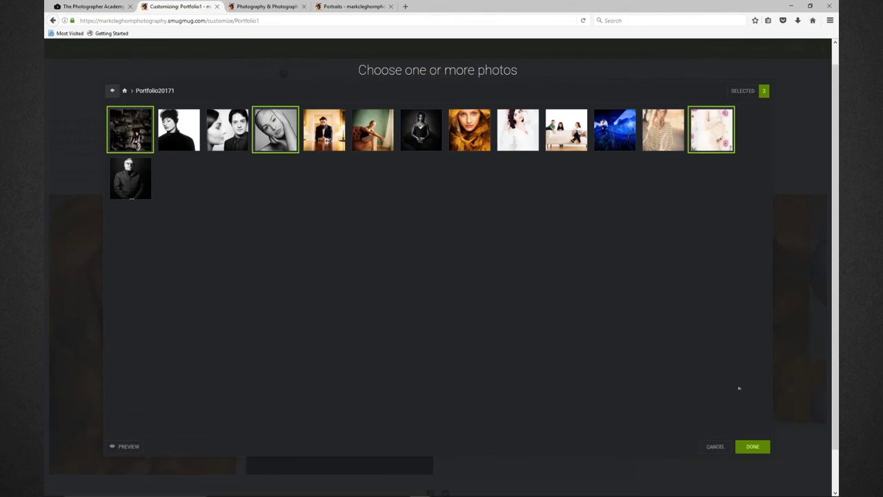
left_click(752, 447)
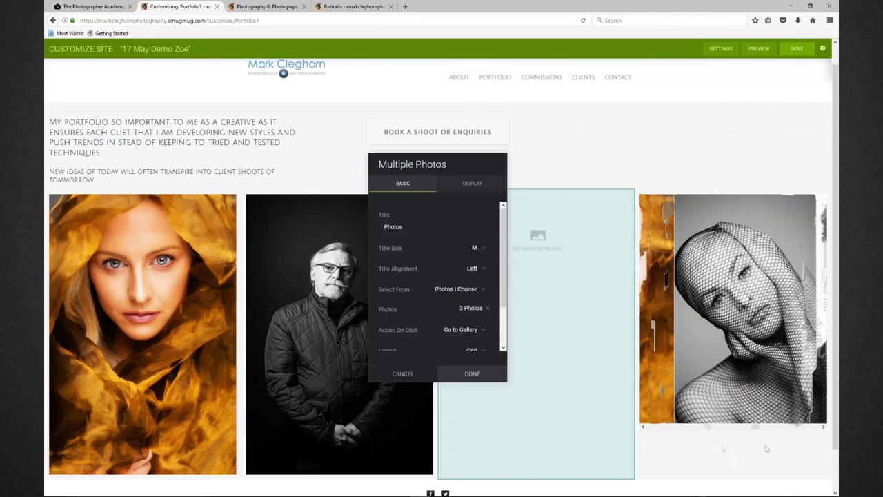
Set the Multiple Photos block's click action to None and its layout to Vertical
left_click_drag(463, 162, 326, 169)
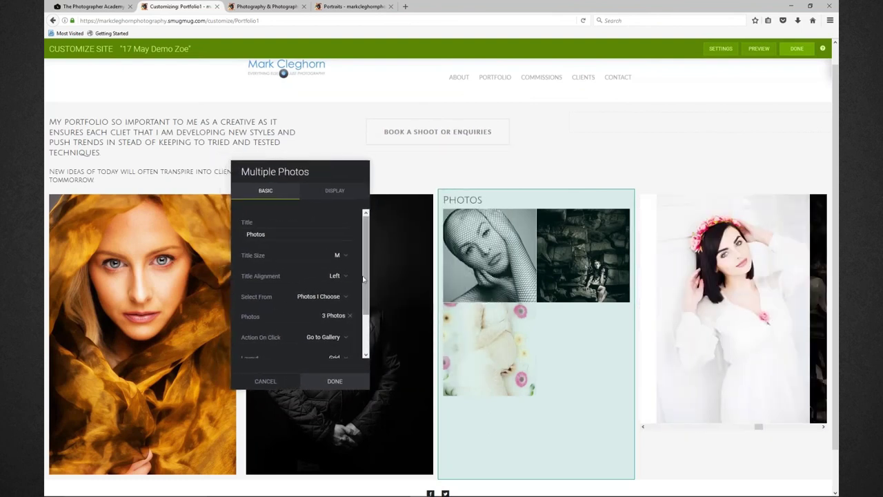
left_click_drag(364, 279, 358, 323)
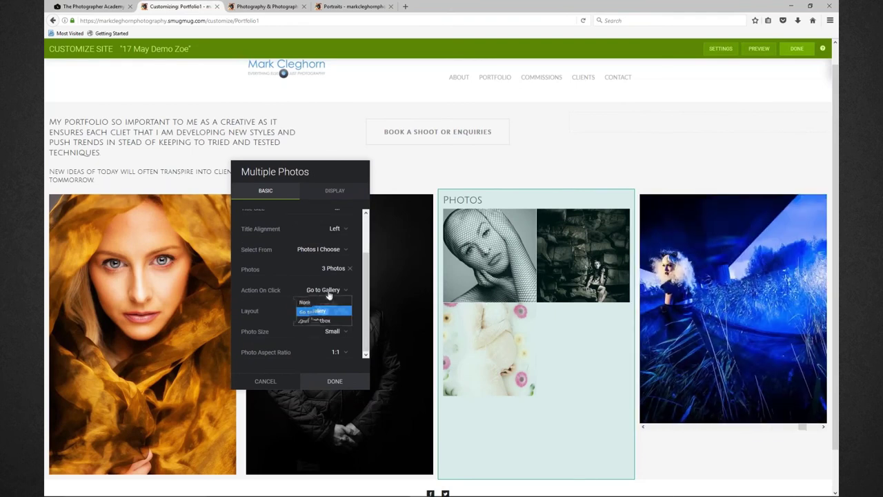
left_click(327, 301)
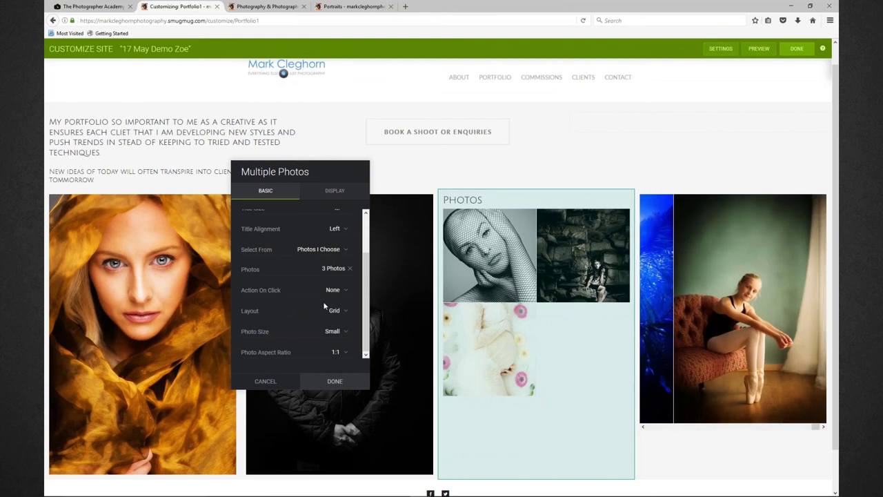
left_click(334, 312)
left_click(326, 332)
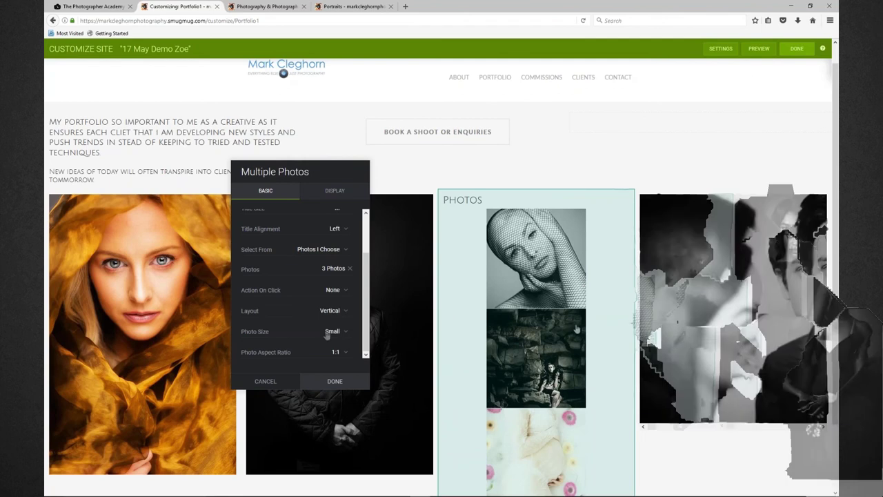
Try the Auto photo size on the vertical photo stack and return it to Small
scroll(381, 276, "down", 2)
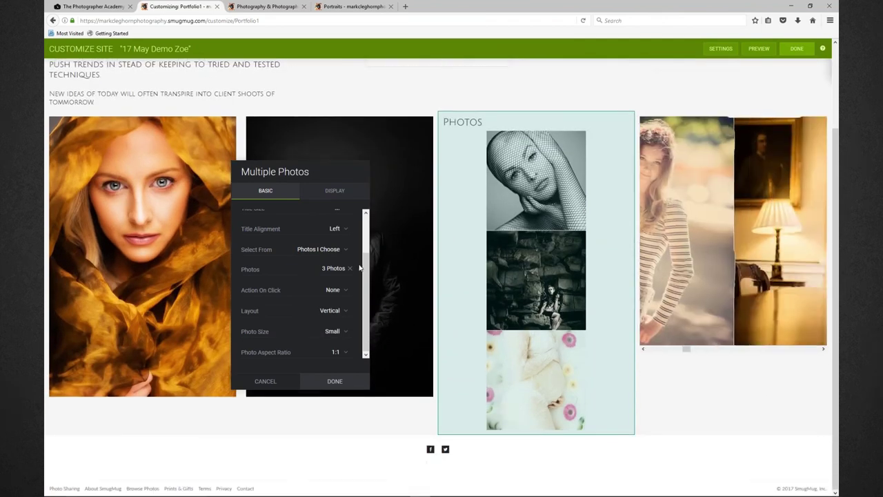
left_click(332, 332)
left_click(330, 343)
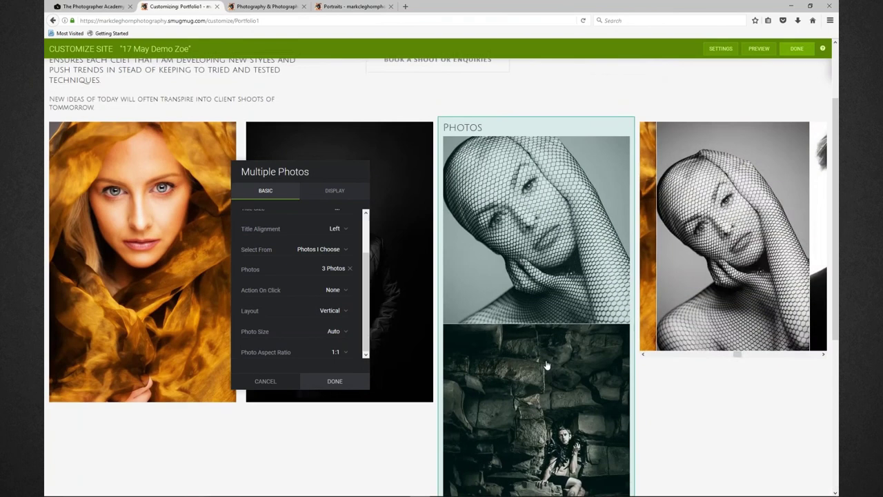
left_click(333, 333)
left_click(331, 362)
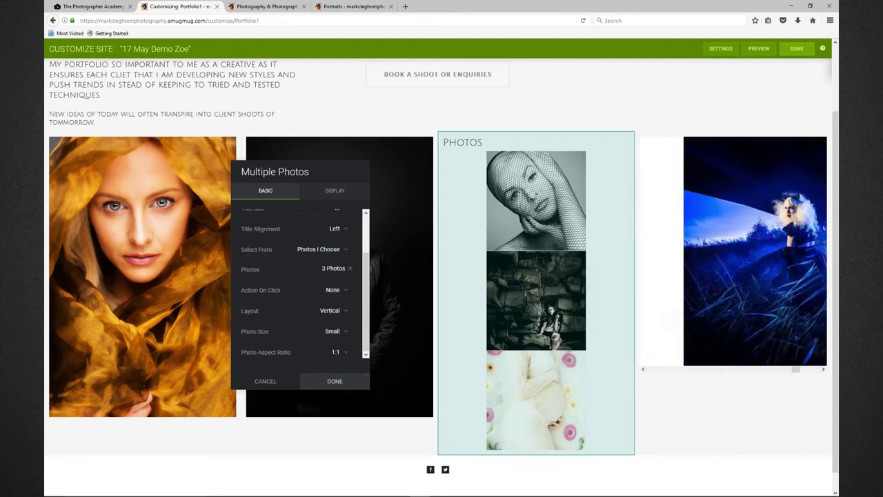
Try a 3:2 aspect ratio for the stacked photos and settle on 2:3
left_click(334, 352)
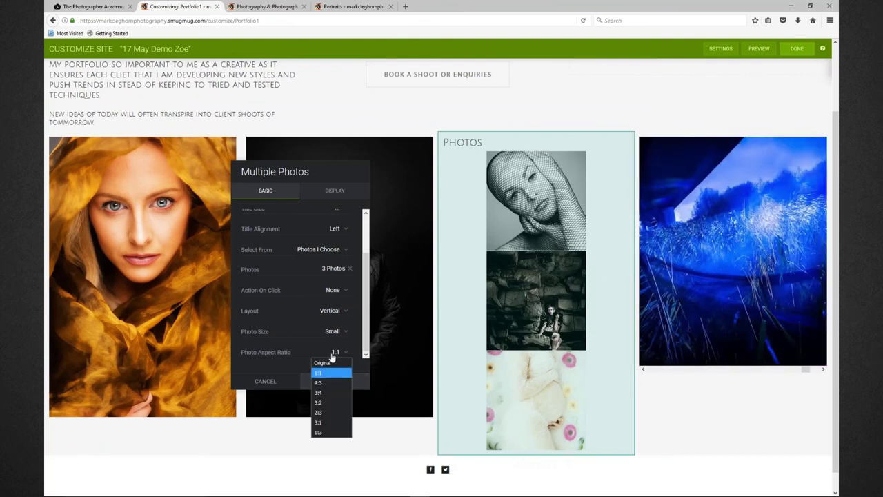
left_click(331, 403)
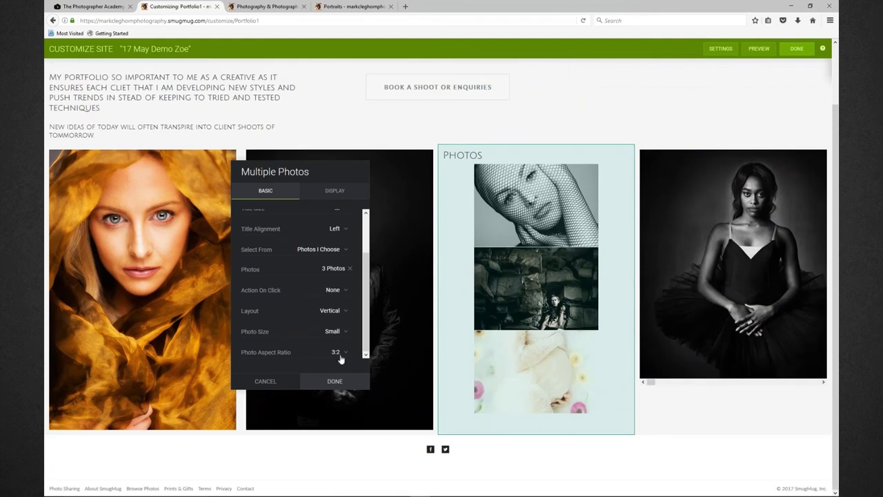
left_click(339, 354)
left_click(335, 412)
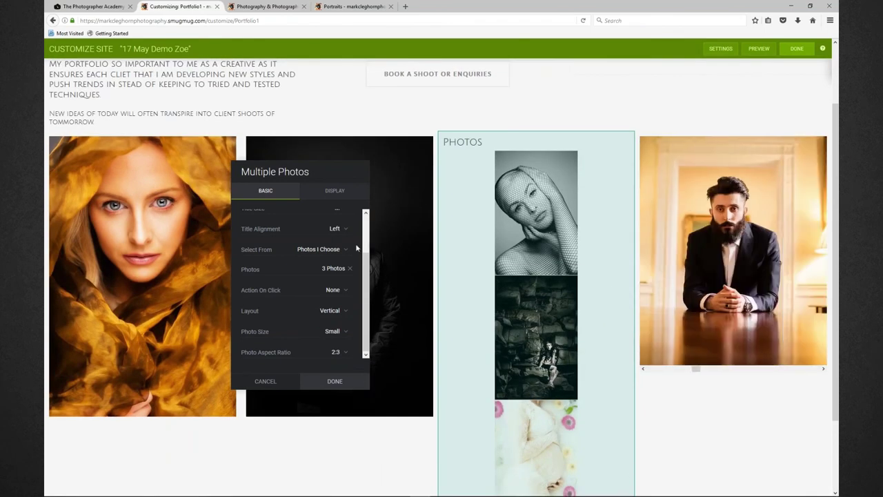
Remove the floral maternity photo from the Multiple Photos block's selection in Portfolio20171
left_click(334, 268)
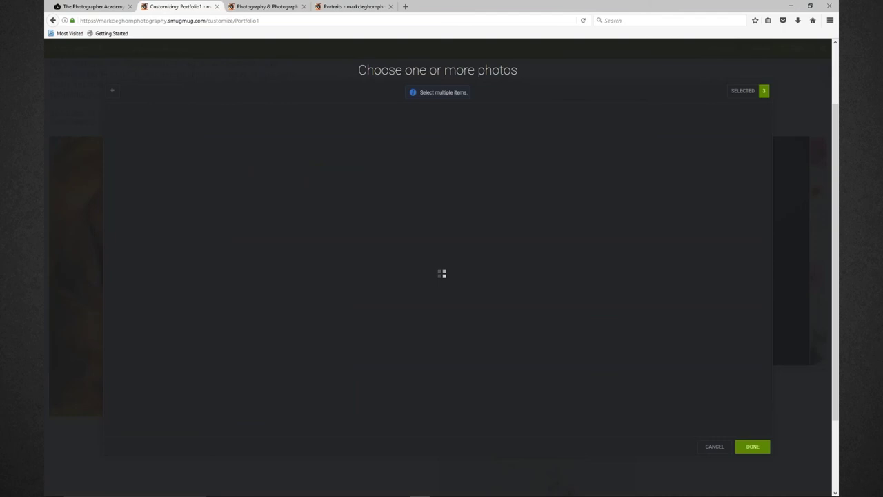
left_click(216, 376)
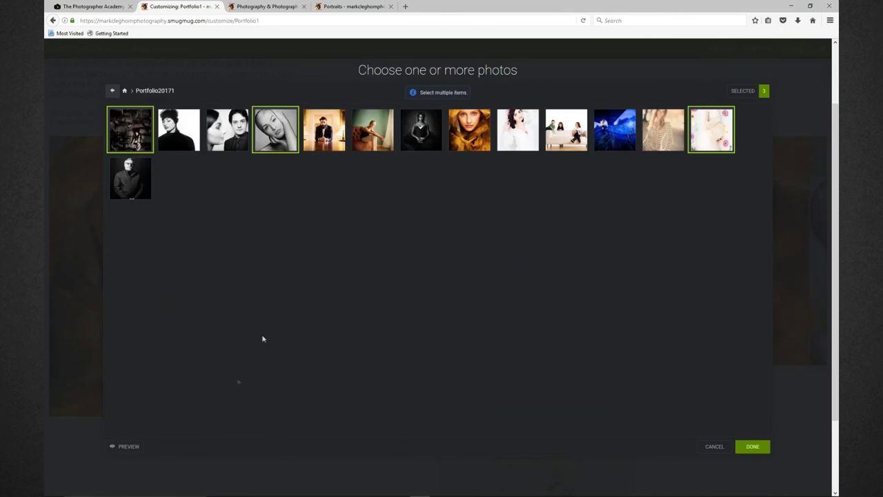
left_click(757, 445)
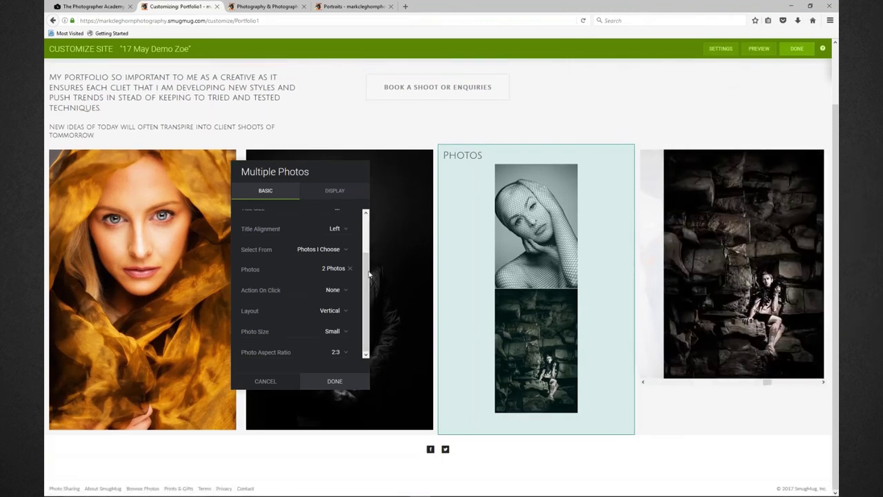
Clear the title of the Multiple Photos block
scroll(367, 207, "up", 2)
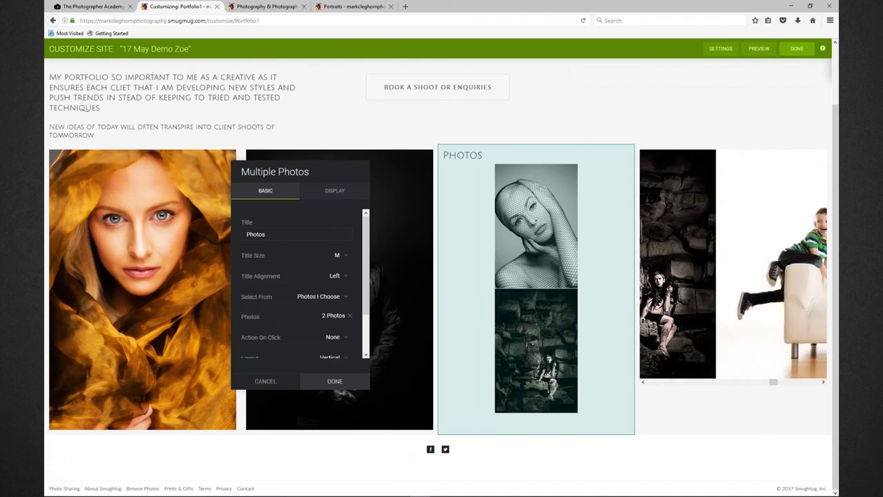
double_click(282, 236)
key("BackSpace")
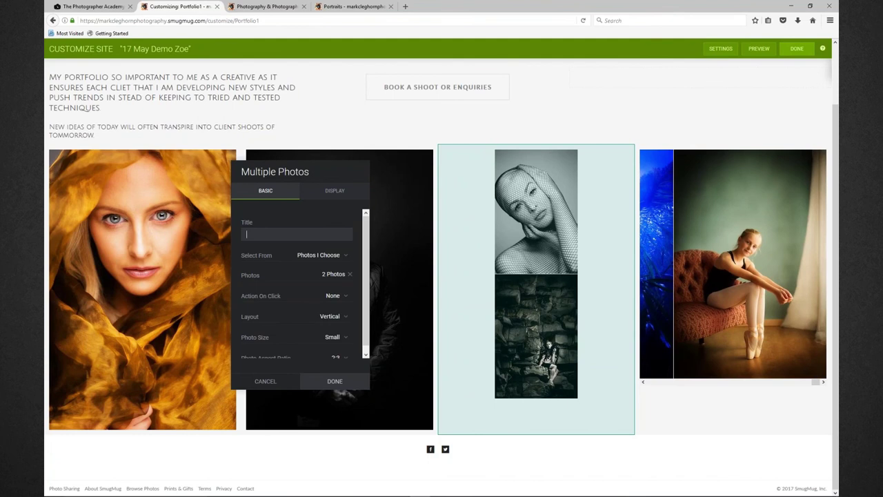
Try the Medium size on the two stacked photos, return it to Small and apply the block's settings
scroll(307, 319, "down", 1)
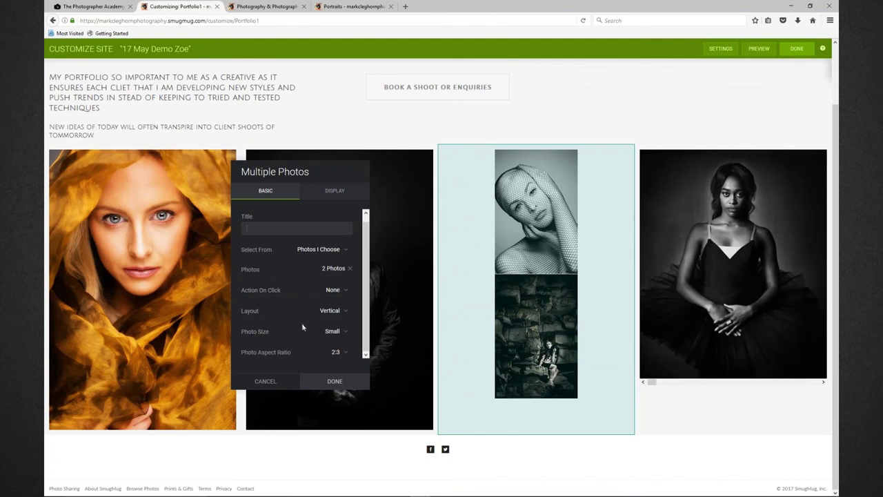
left_click(332, 331)
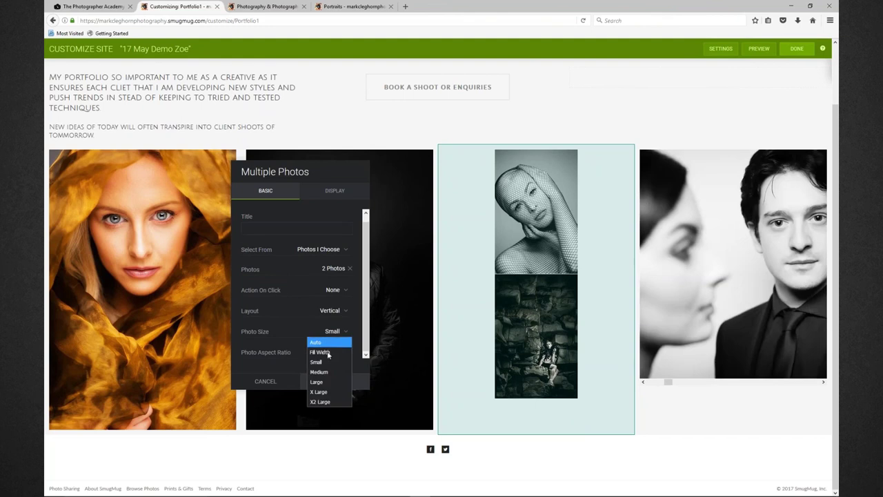
left_click(320, 372)
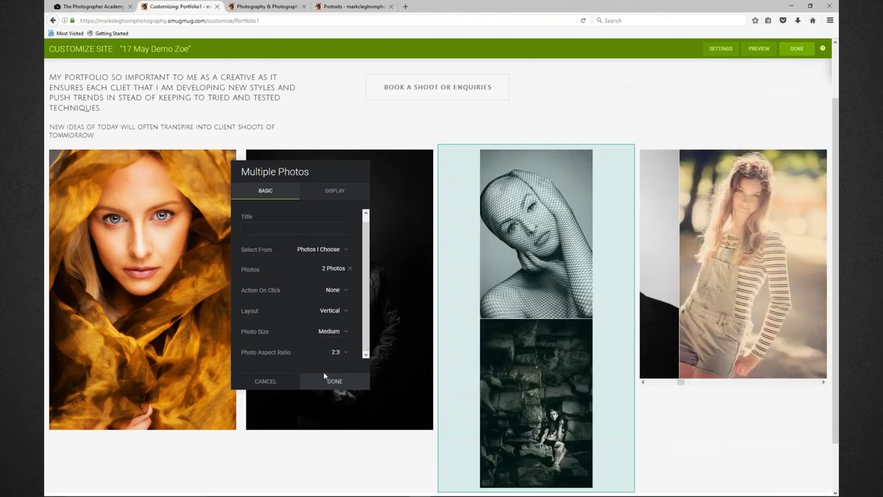
left_click(330, 332)
left_click(327, 361)
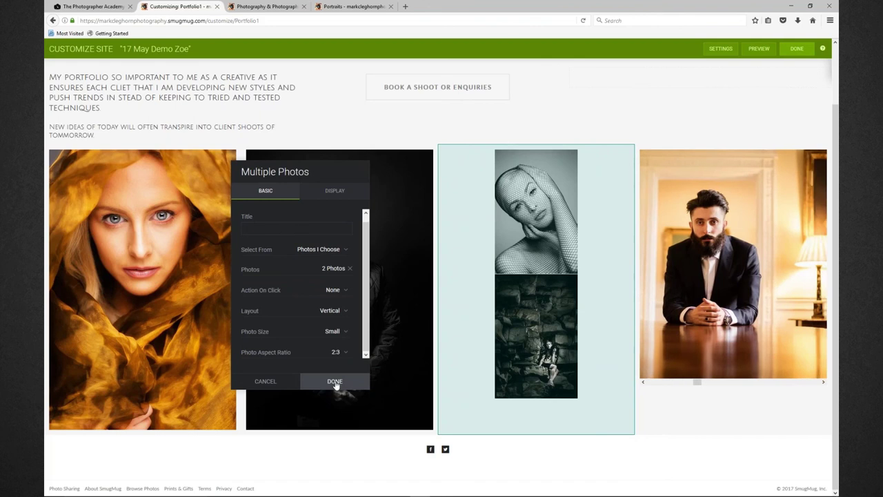
left_click(335, 382)
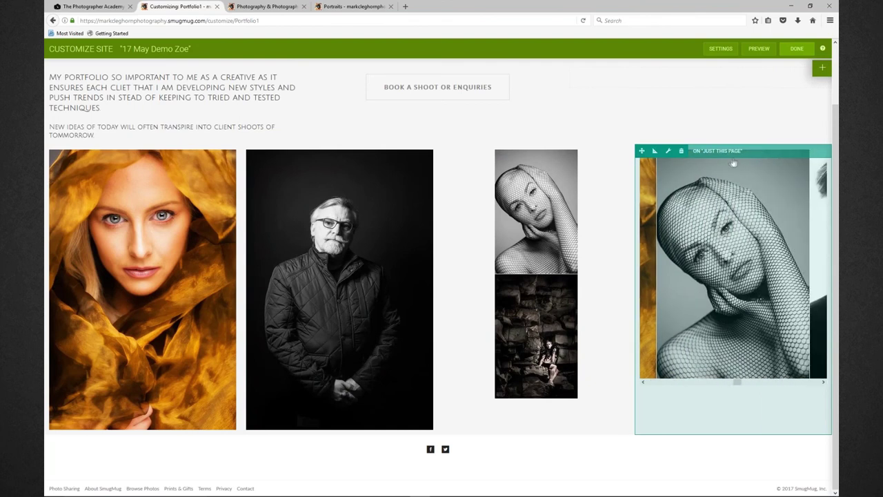
Move the carousel into its own full-width row beneath the photo blocks and check its settings, leaving them without changes
left_click_drag(643, 150, 361, 435)
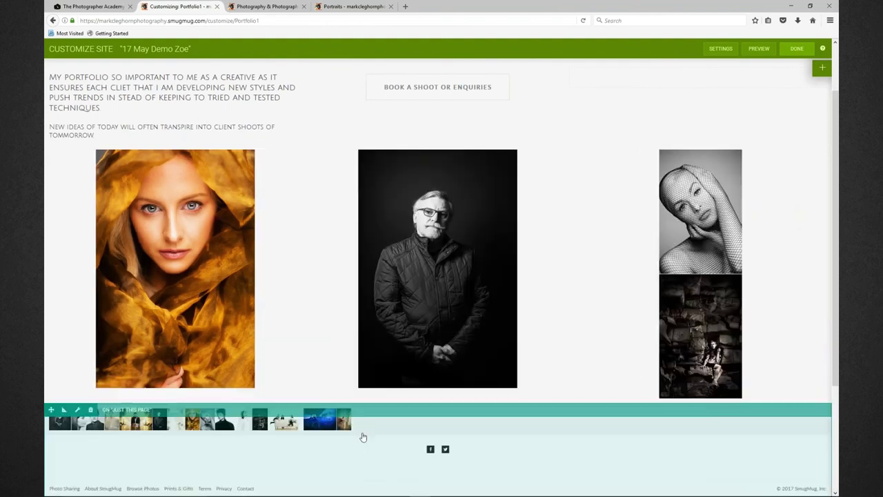
scroll(361, 436, "down", 3)
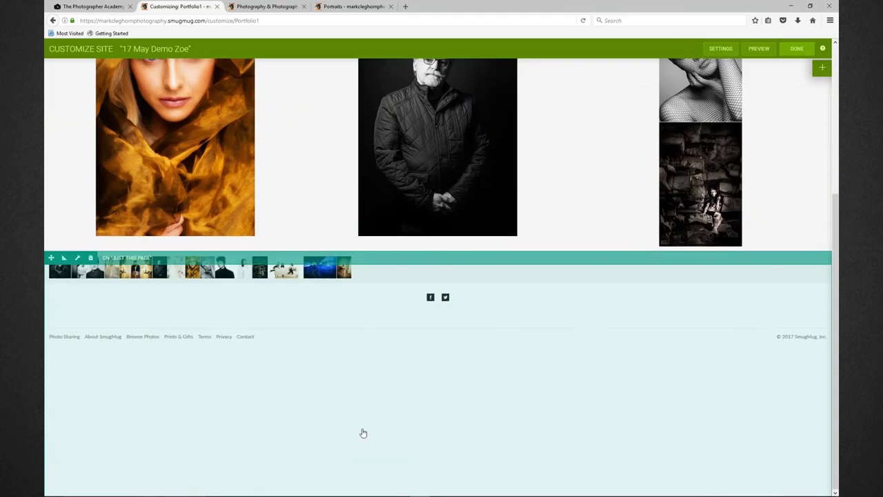
scroll(361, 432, "up", 3)
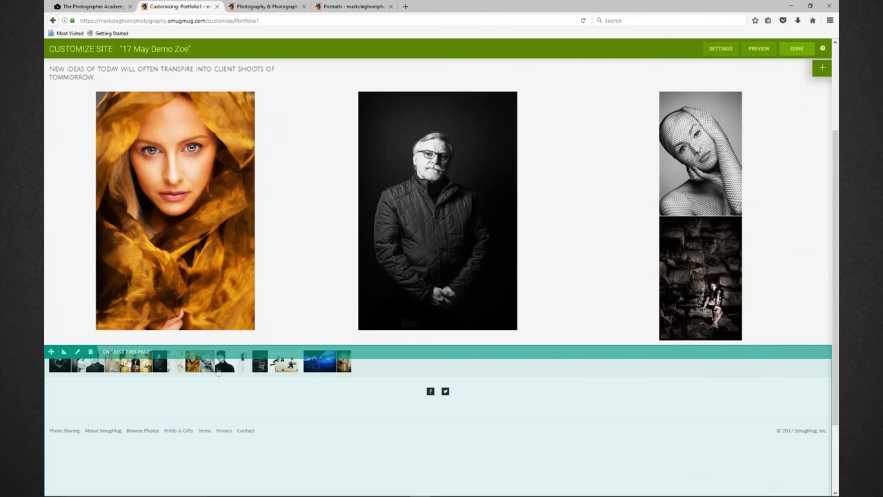
scroll(196, 345, "up", 2)
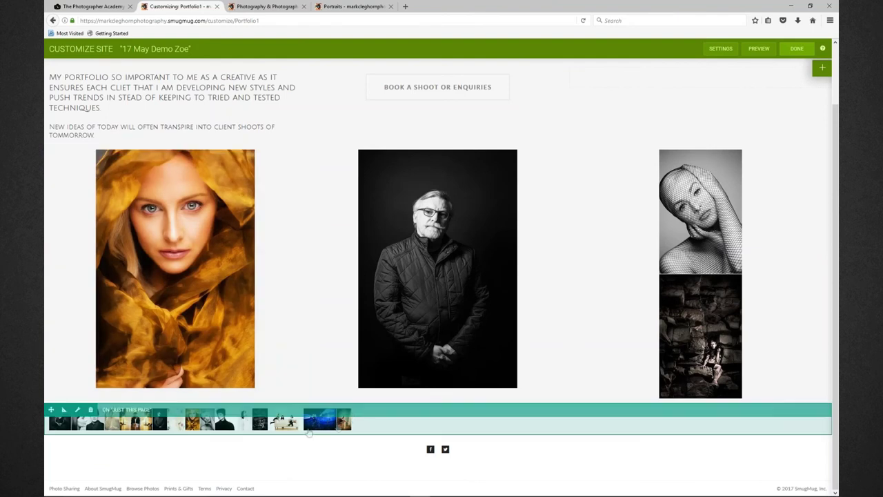
left_click(318, 426)
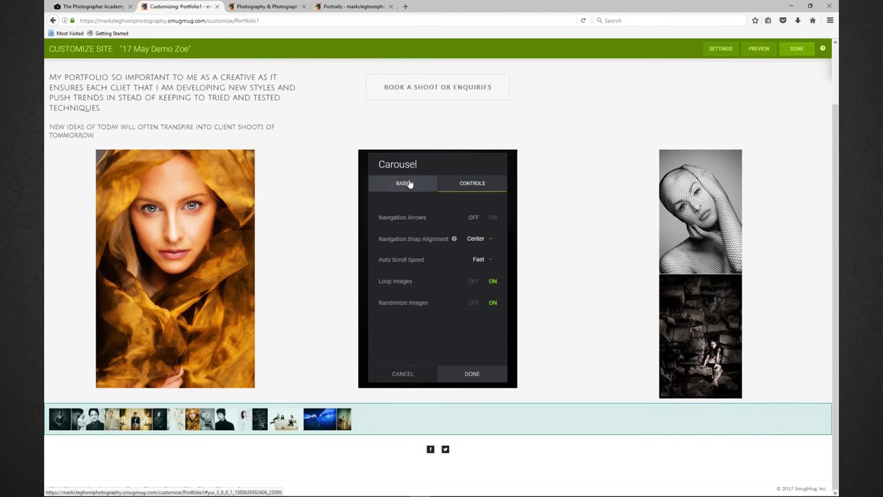
left_click(401, 374)
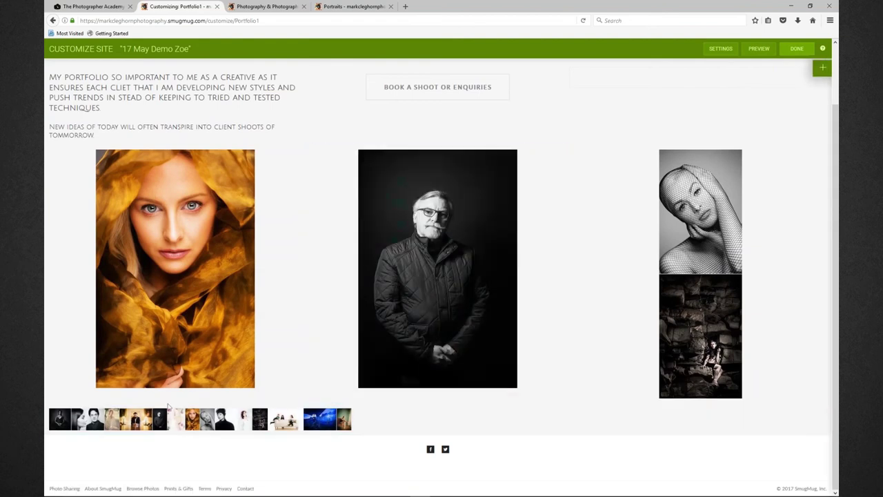
Move the carousel up out of the bottom row and place the golden-scarf portrait block to its left in the same row
left_click_drag(50, 409, 440, 166)
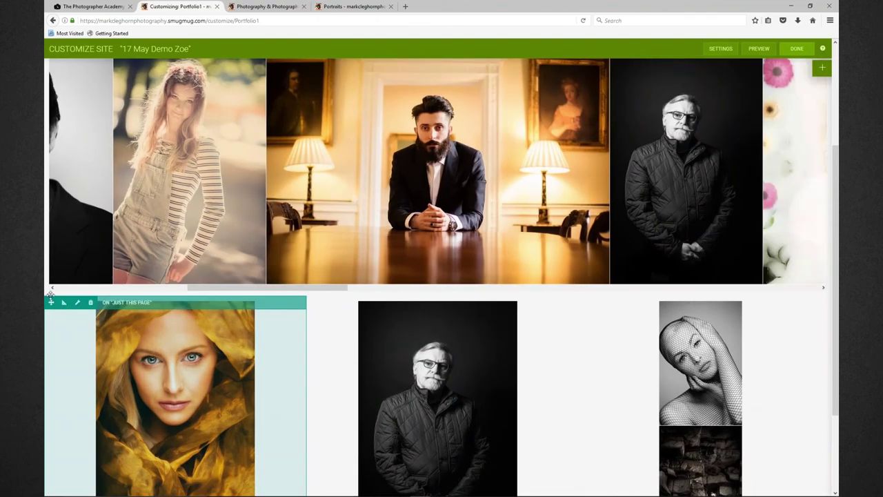
left_click_drag(50, 295, 83, 193)
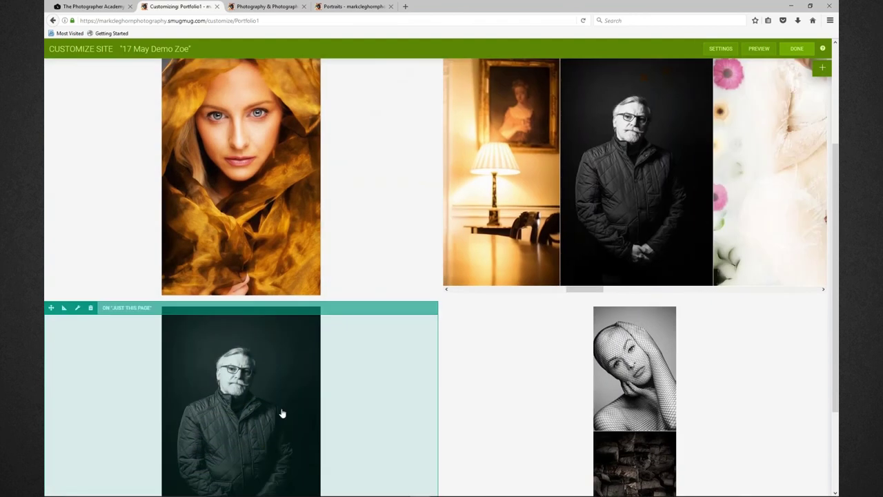
scroll(280, 414, "up", 3)
scroll(280, 415, "down", 3)
Place the two stacked photos between the golden-scarf portrait and the carousel, and delete the single photo of the man in the jacket
left_click_drag(451, 276, 295, 178)
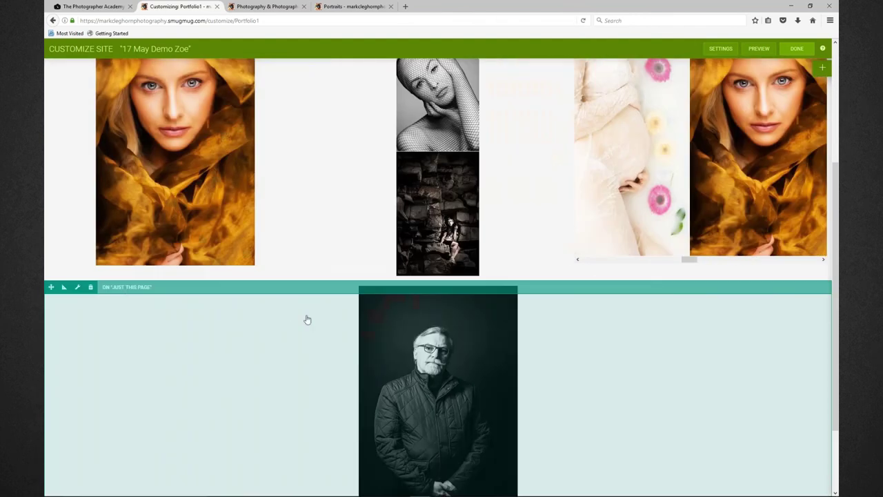
left_click(91, 288)
left_click(472, 280)
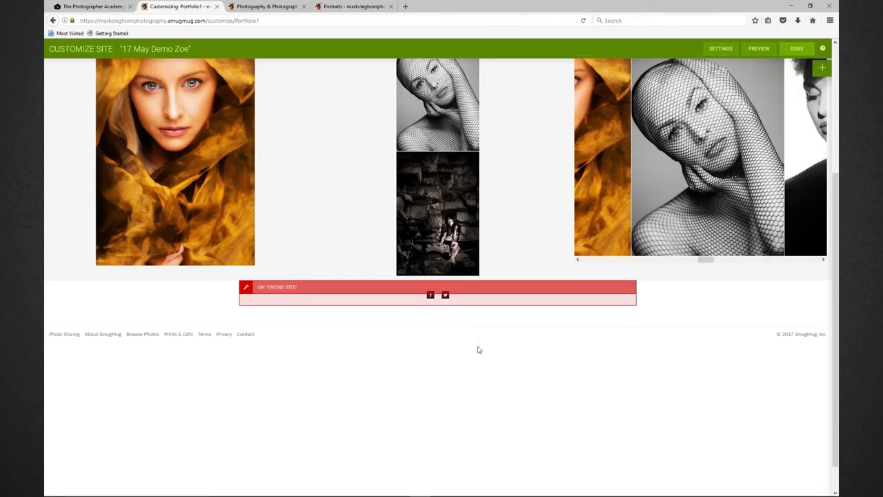
Set the container width of the golden-scarf portrait block to 20%
scroll(477, 348, "up", 3)
mouse_move(427, 489)
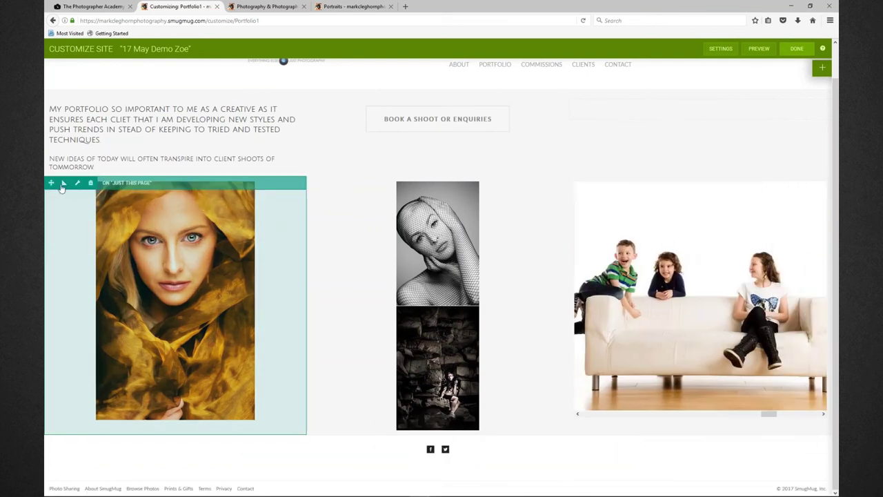
left_click(63, 184)
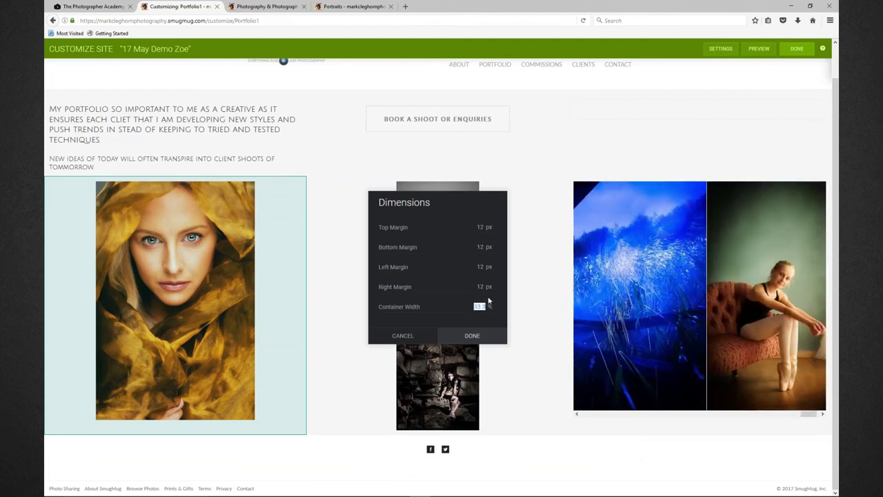
type("20")
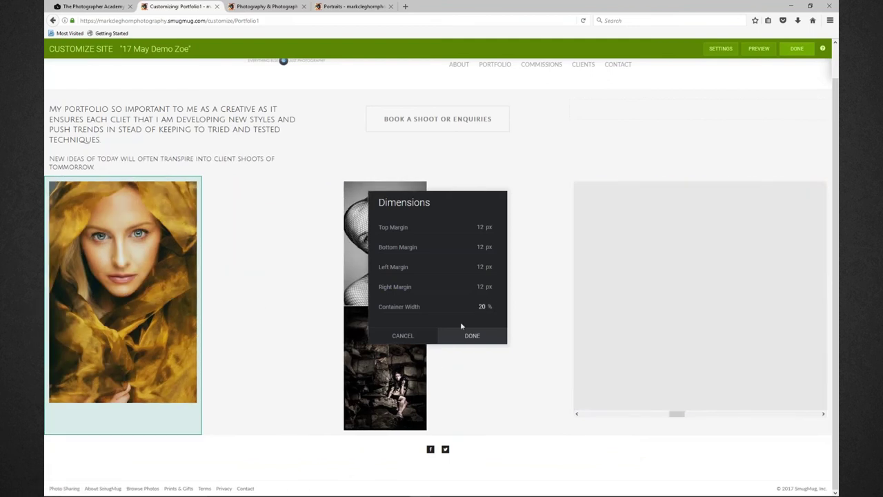
left_click(464, 336)
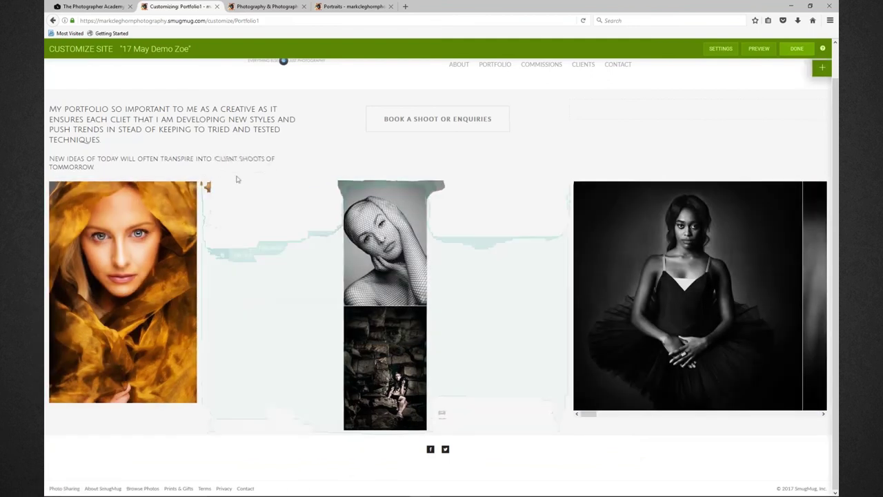
Reduce the container width of the two stacked photos so they form a narrow column between the portrait and the carousel
left_click(220, 184)
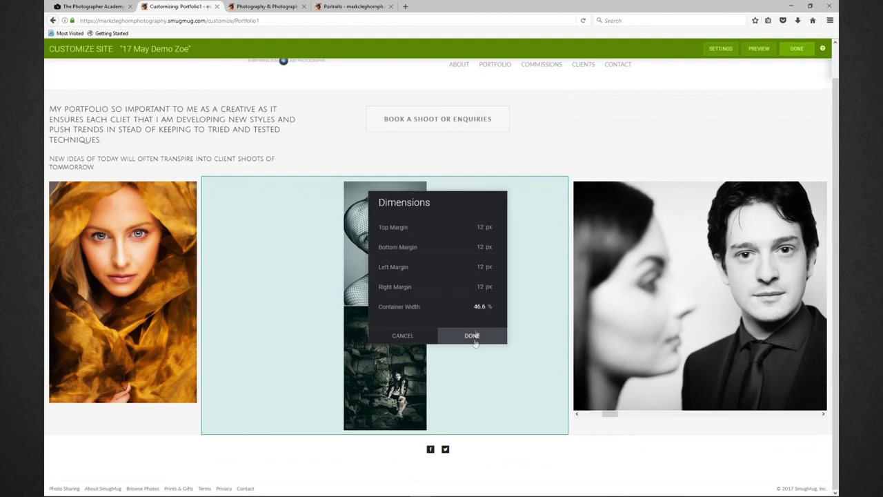
type("8")
key("Return")
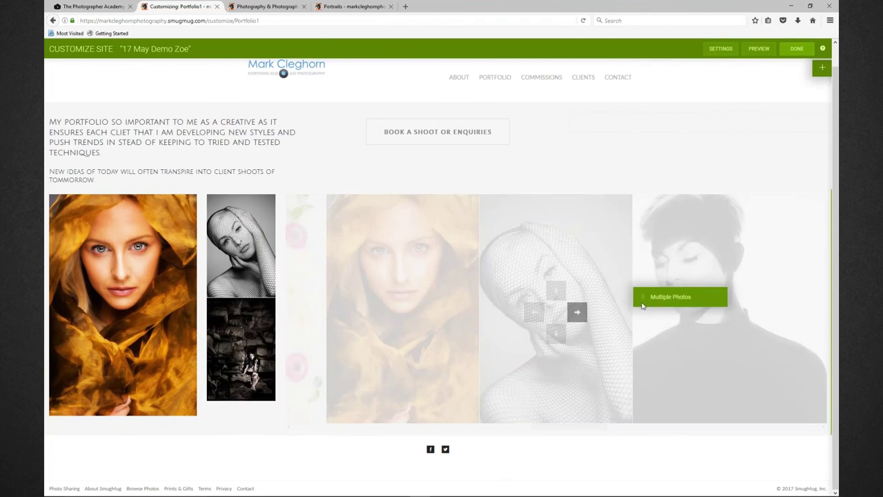
Move the Multiple Photos block to the far side of the carousel and narrow its container width
left_click_drag(643, 305, 635, 304)
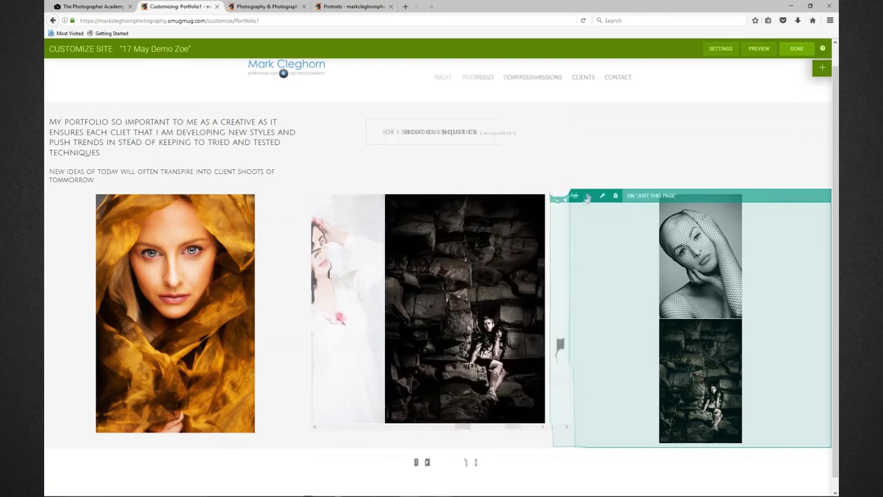
left_click(589, 197)
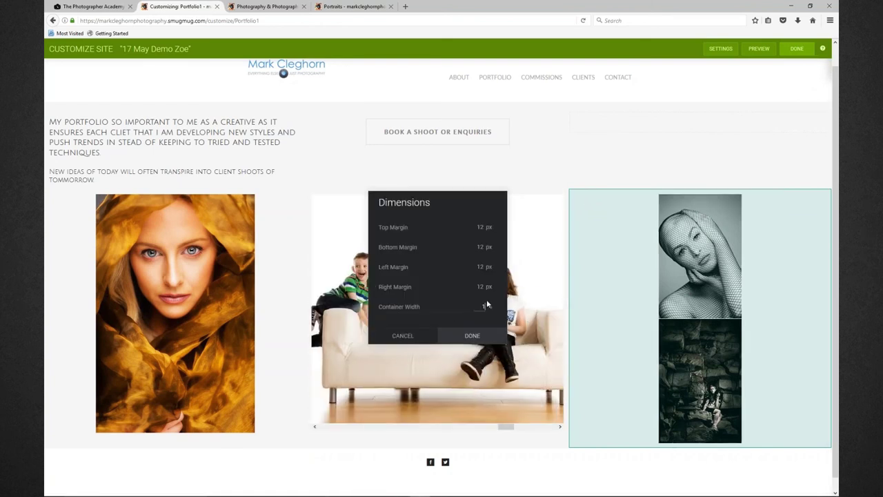
left_click(471, 337)
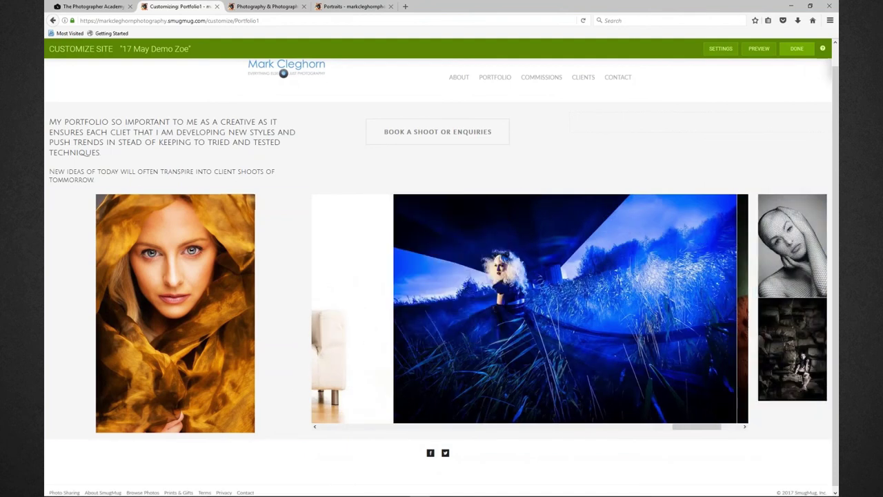
Set the container width of the single photo block with the golden-veiled portrait to 20%
left_click(65, 197)
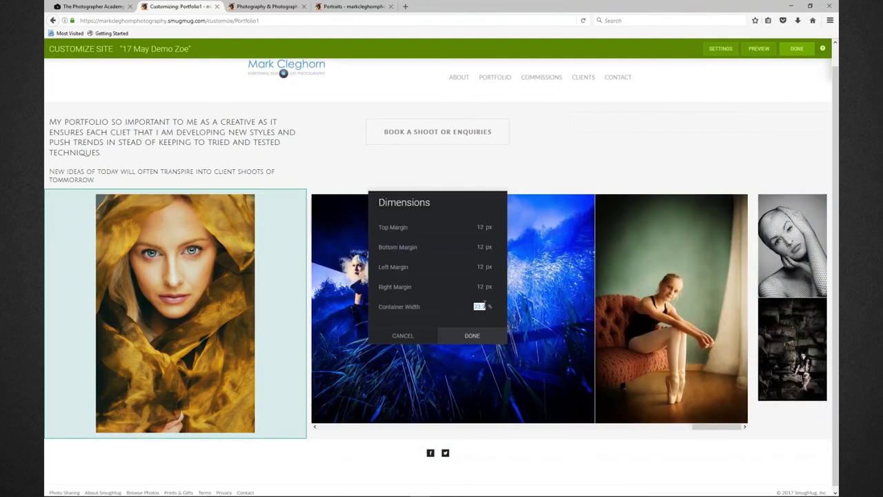
type("20")
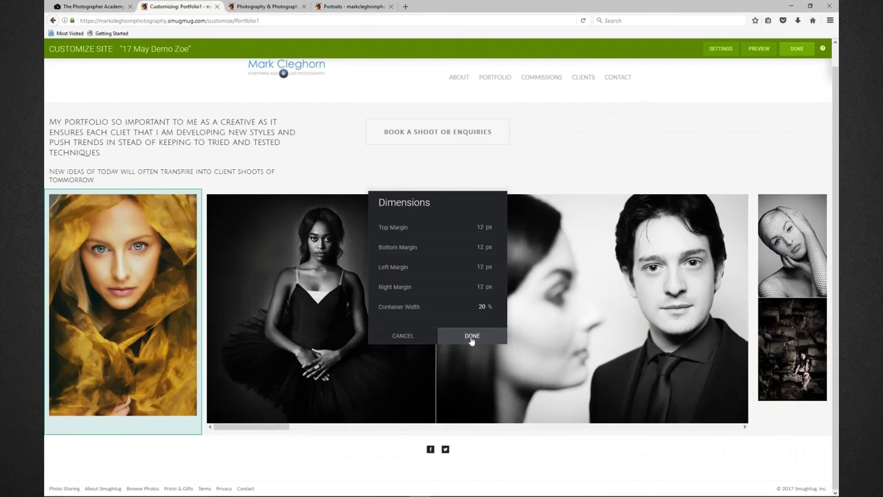
left_click(472, 336)
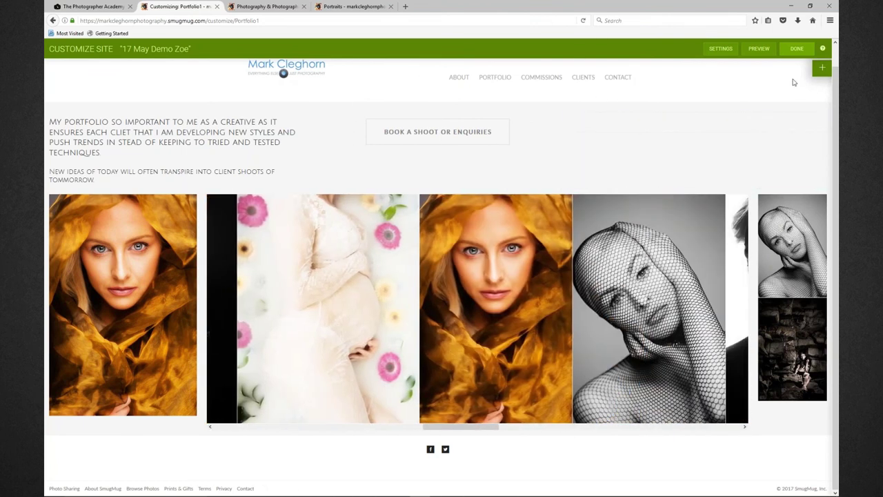
Add a Title content block to just this page, above the portfolio introduction text
left_click(821, 66)
scroll(763, 314, "down", 3)
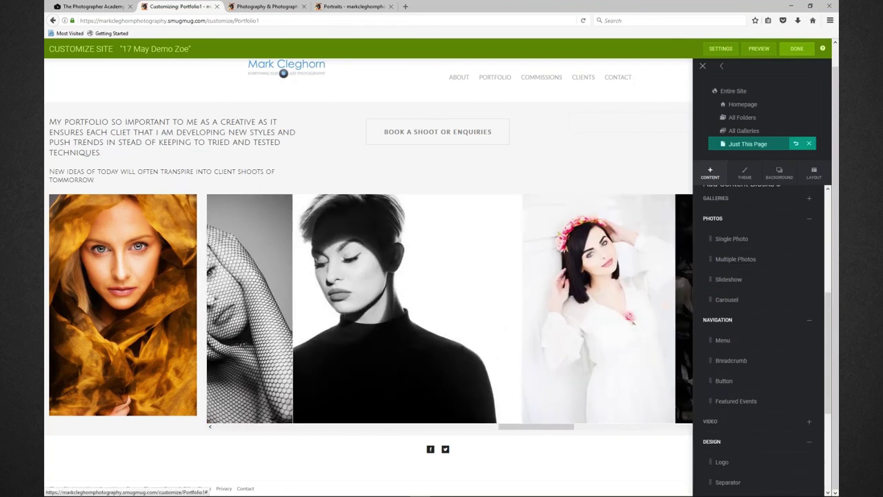
scroll(731, 327, "up", 2)
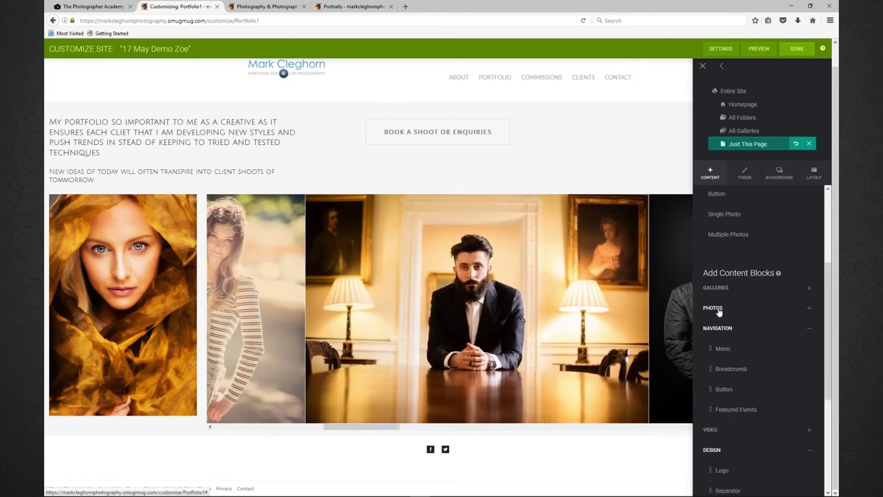
scroll(720, 325, "down", 2)
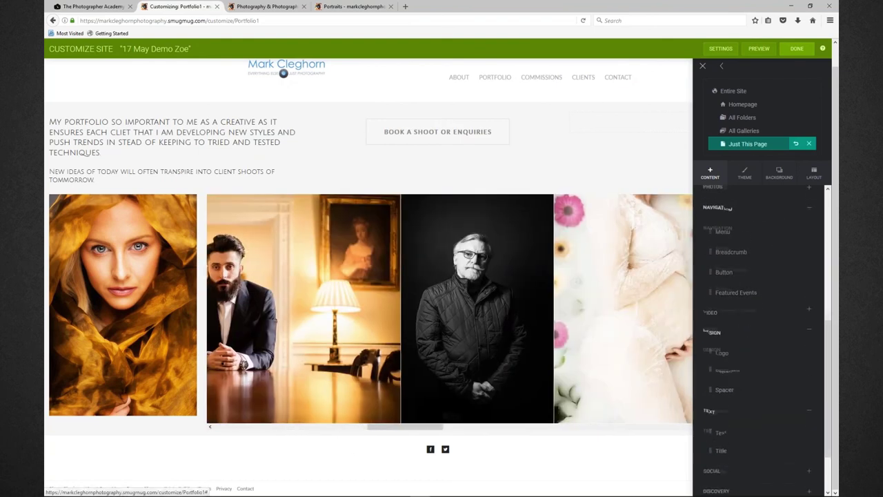
scroll(725, 260, "up", 1)
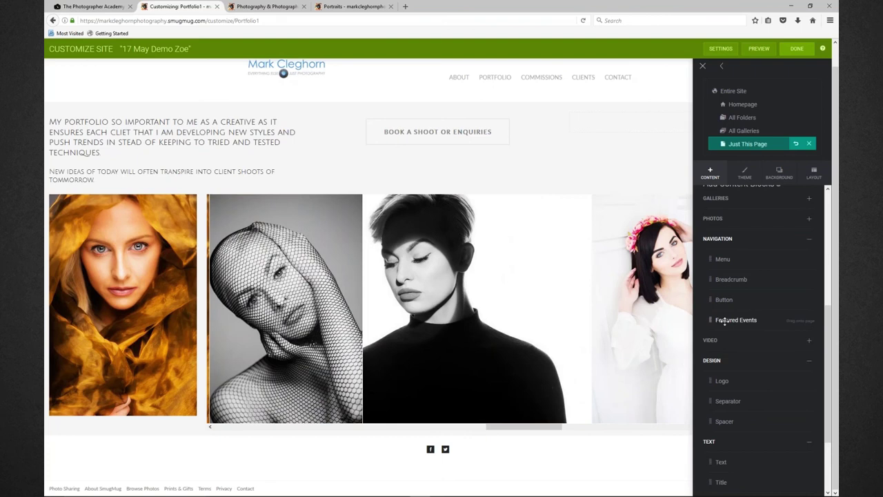
left_click(719, 239)
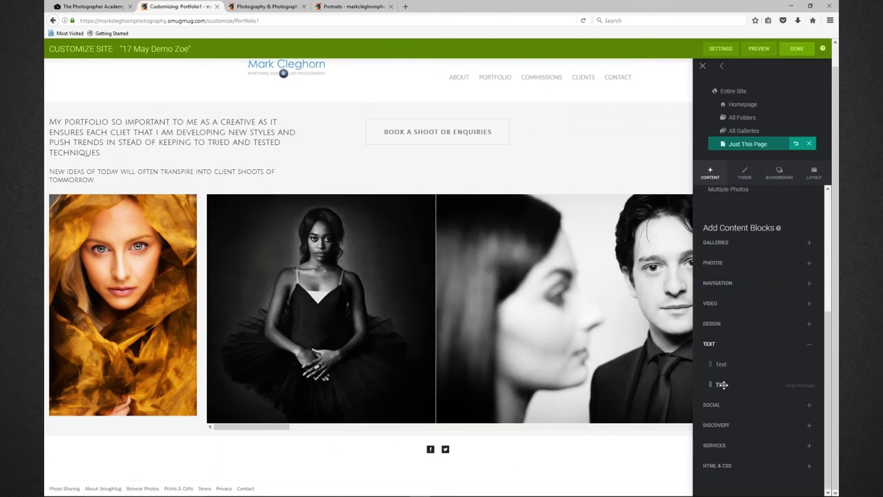
left_click_drag(721, 384, 177, 138)
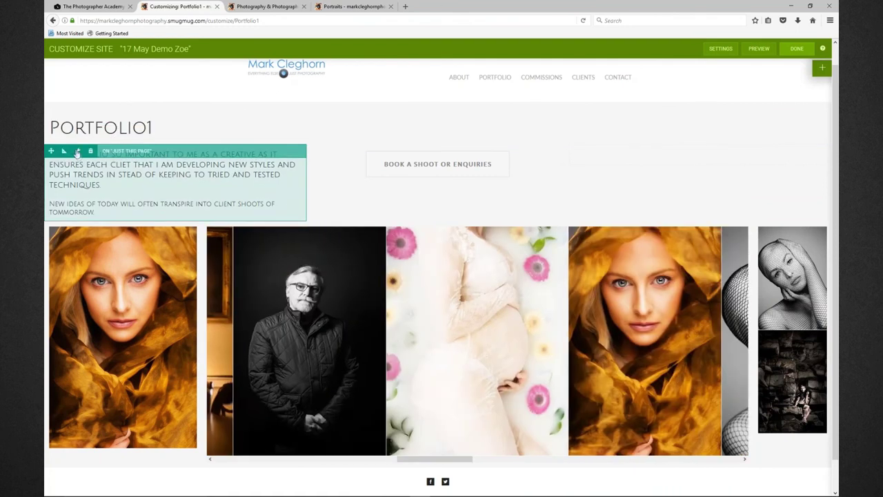
Change the title block's text to "Portfolio", leaving the introduction text block as it is
left_click(78, 152)
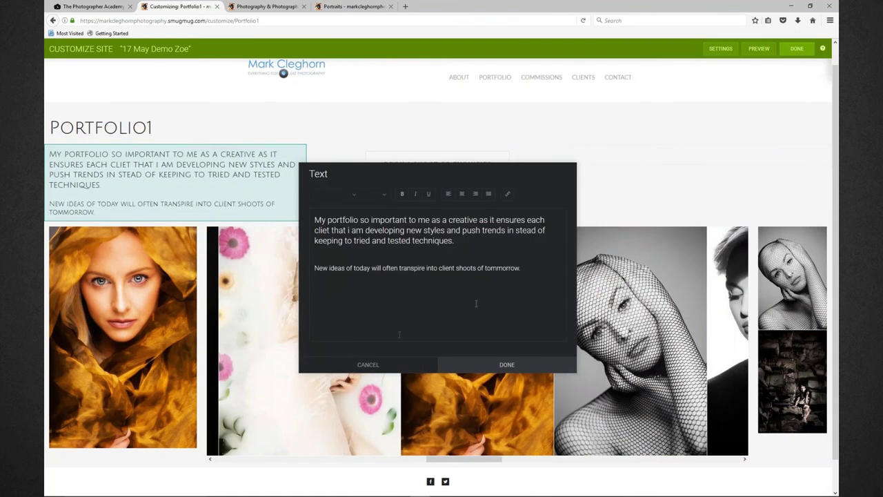
left_click(369, 365)
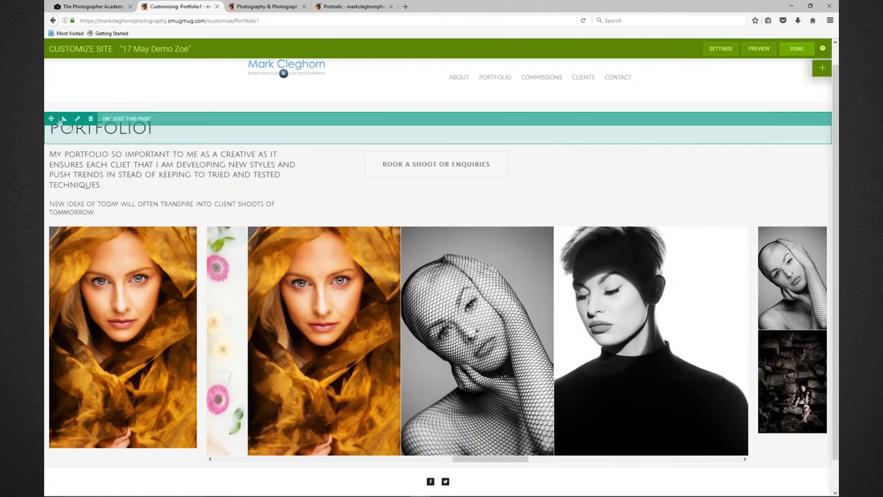
left_click(77, 118)
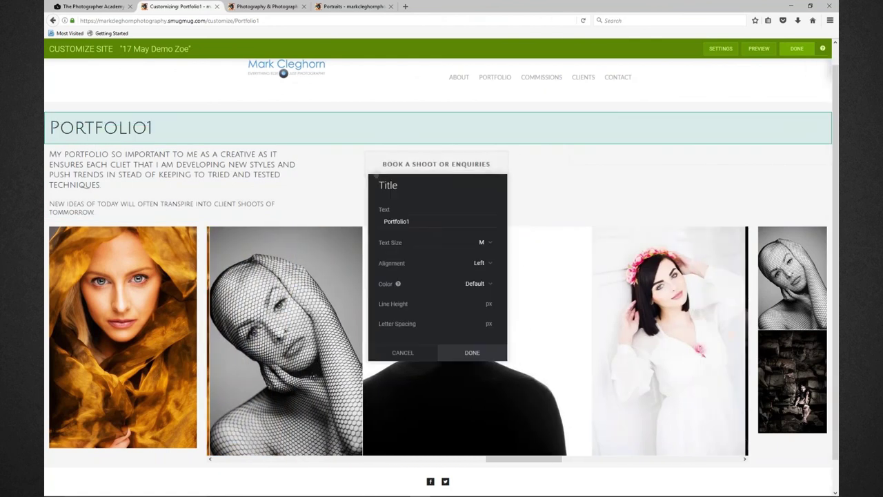
left_click(431, 221)
key("BackSpace")
left_click(472, 353)
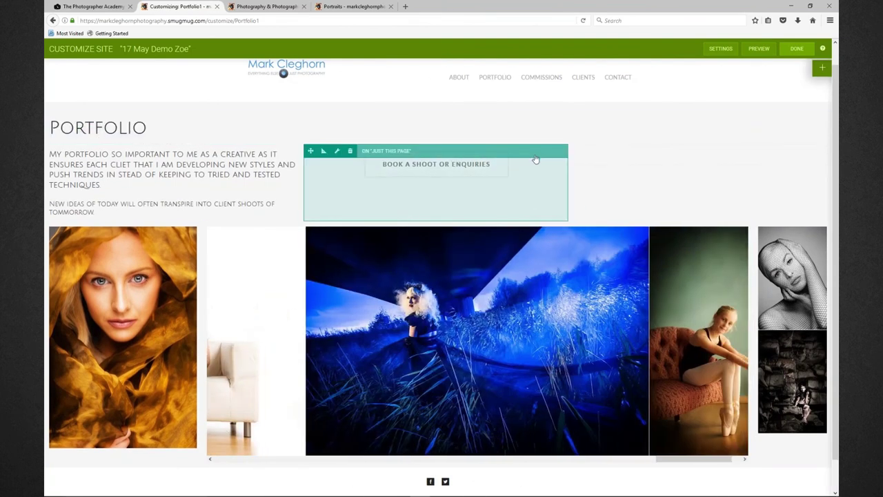
Examine the content blocks available under Social, Discovery and Services
left_click(822, 67)
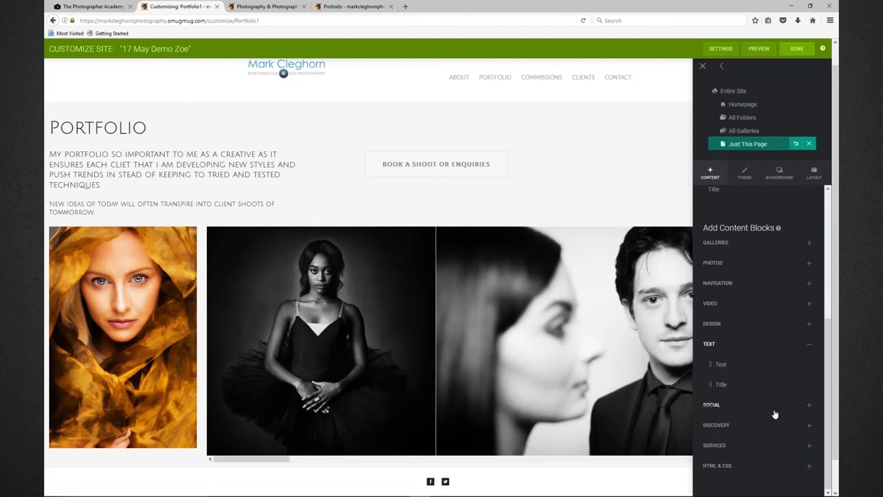
left_click(709, 344)
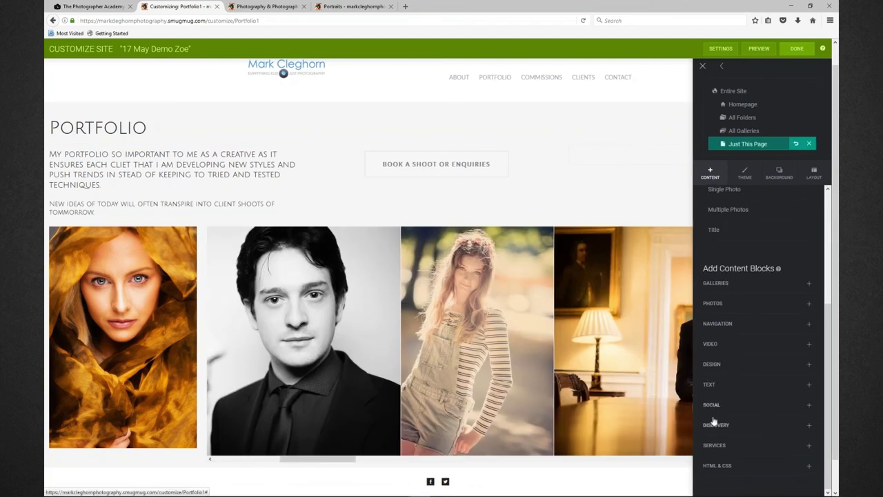
scroll(731, 358, "down", 3)
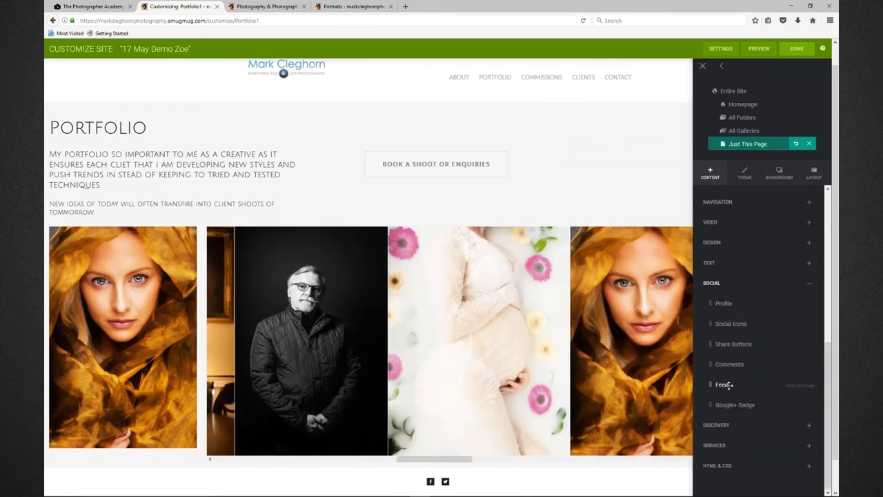
scroll(727, 393, "down", 1)
left_click(716, 425)
scroll(721, 417, "down", 2)
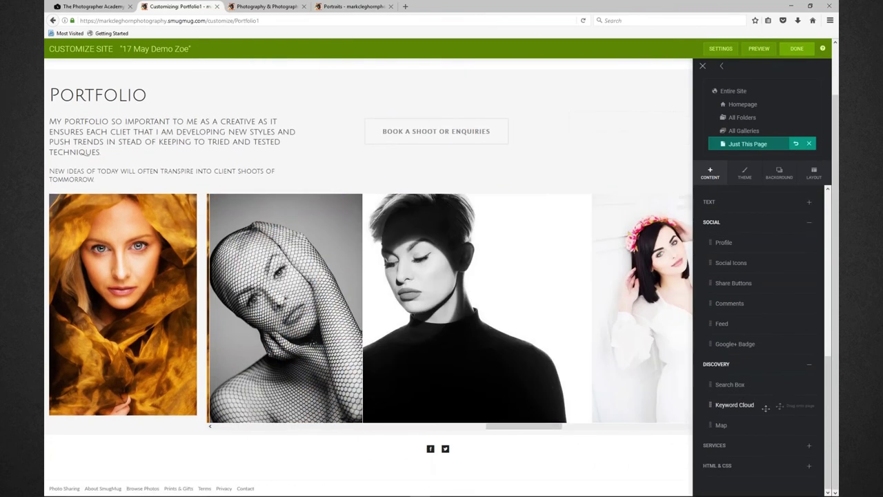
left_click(718, 446)
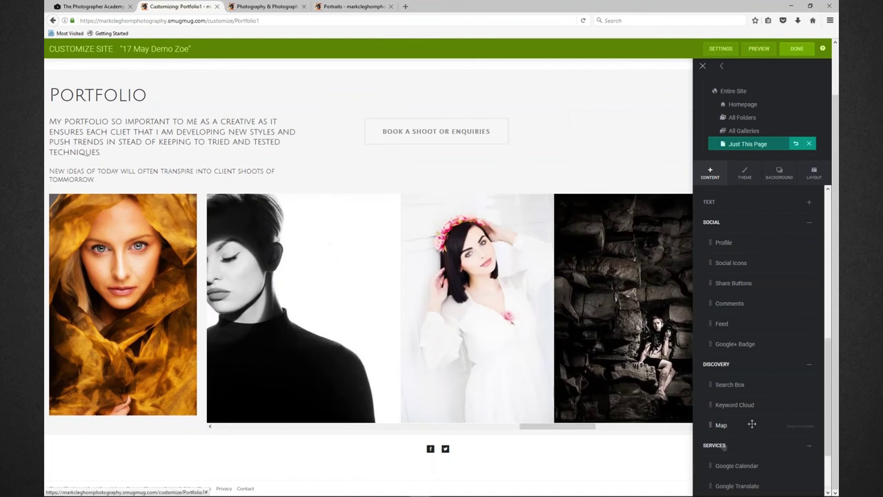
scroll(746, 379, "down", 2)
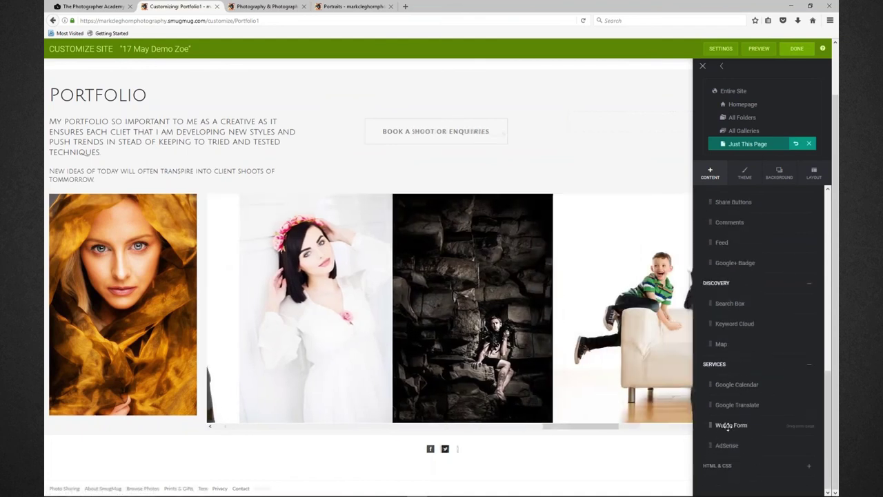
Publish the page changes and test the header menu's Portfolio link in a separate browser tab, closing that tab
left_click(798, 50)
left_click(429, 245)
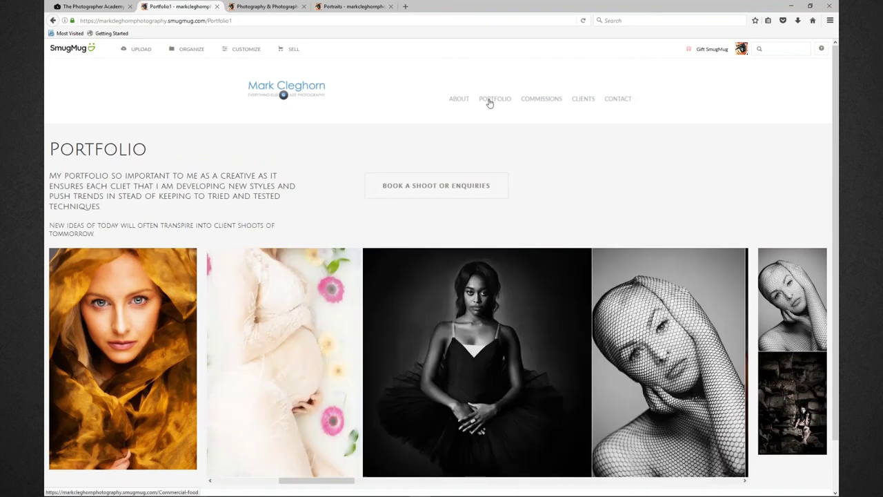
middle_click(490, 101)
left_click(243, 10)
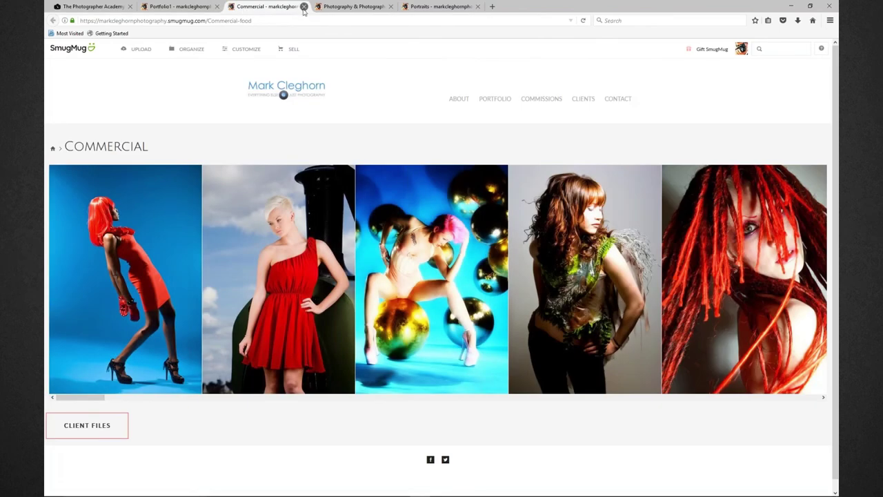
left_click(304, 7)
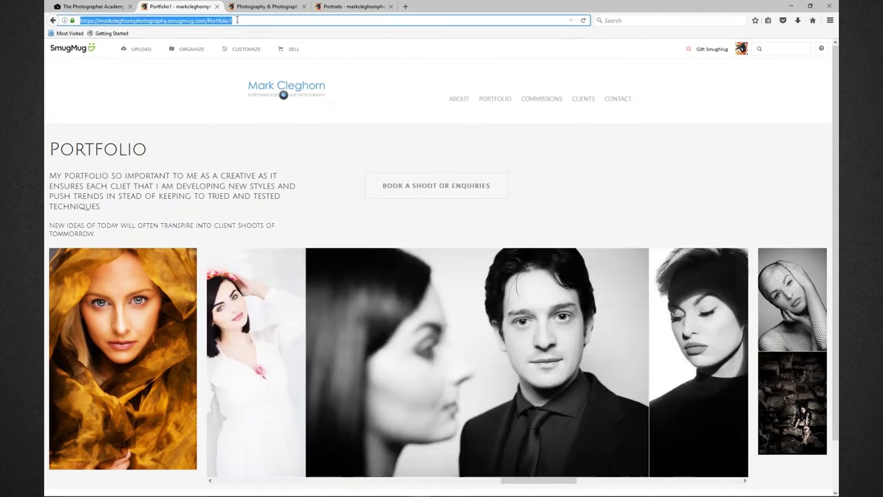
Point the header menu's Portfolio link to the custom URL of the Portfolio1 page and publish the change
left_click(251, 54)
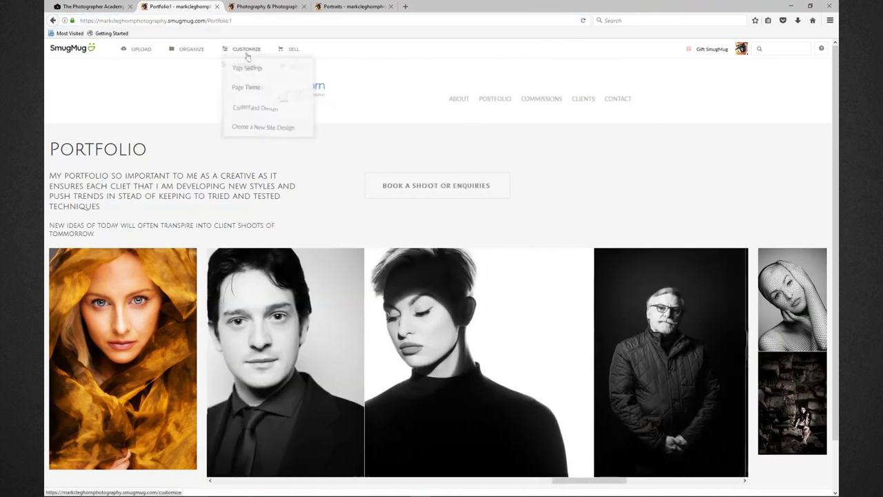
left_click(253, 110)
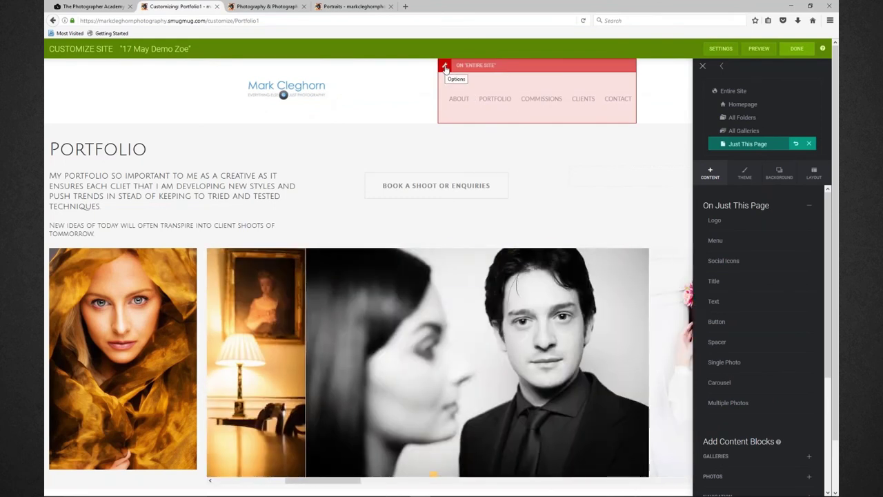
left_click(445, 67)
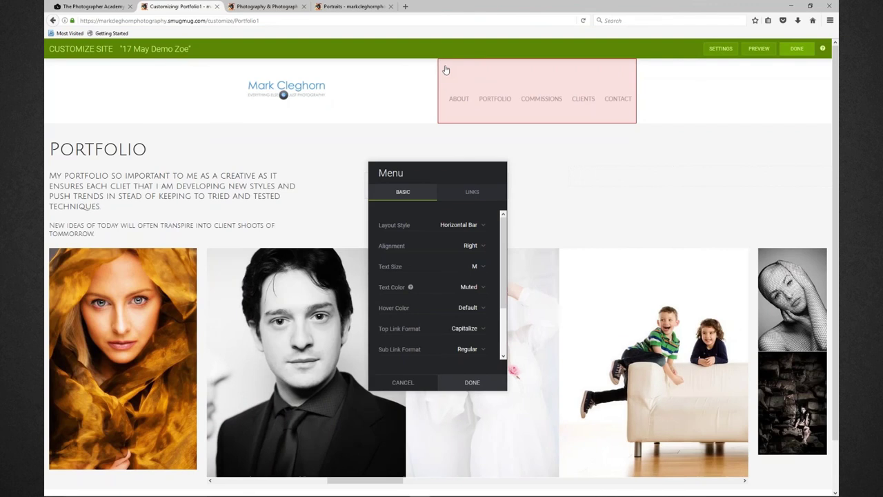
left_click(473, 193)
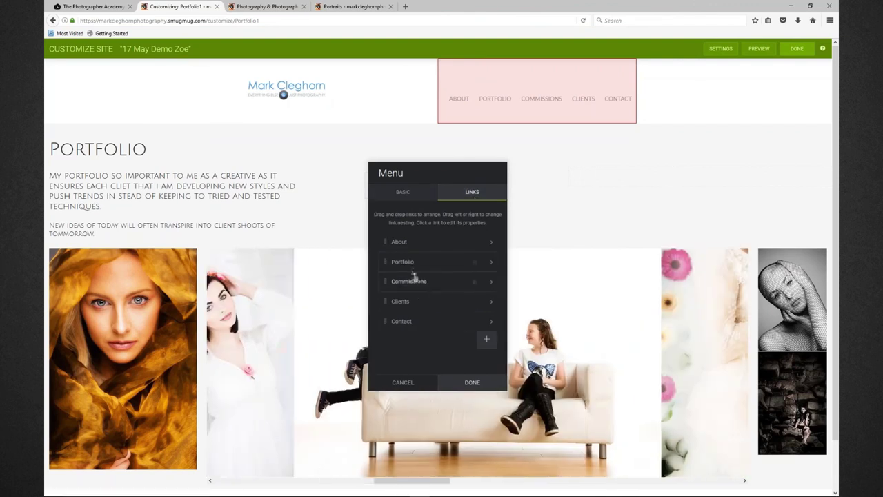
left_click(412, 265)
triple_click(470, 266)
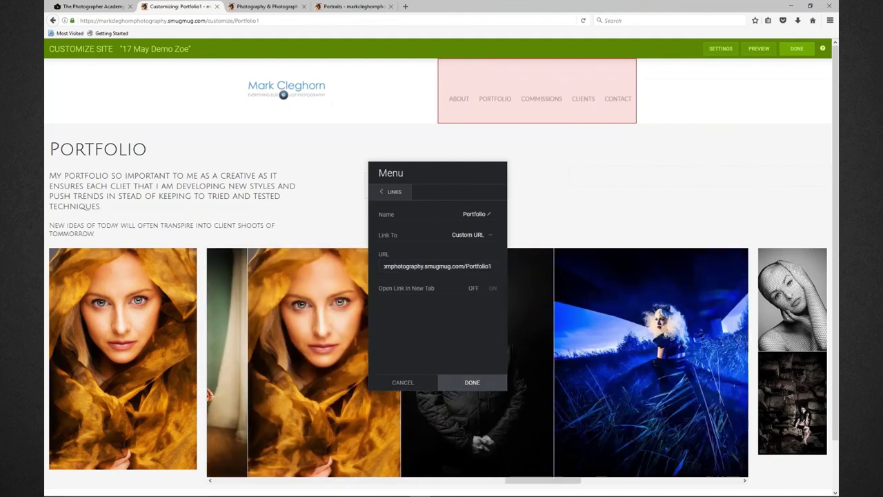
left_click(473, 383)
left_click(798, 49)
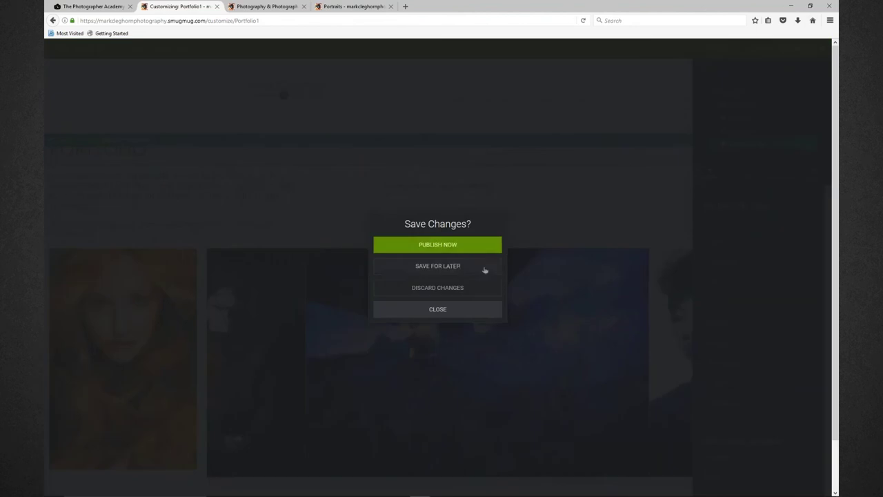
left_click(460, 254)
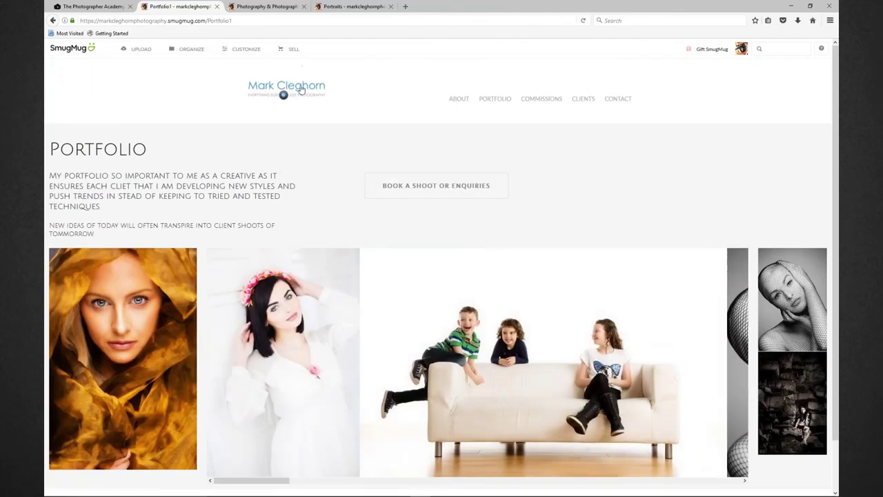
Open the site's homepage through the header logo and review its content, including the Our Portfolio section
left_click(302, 87)
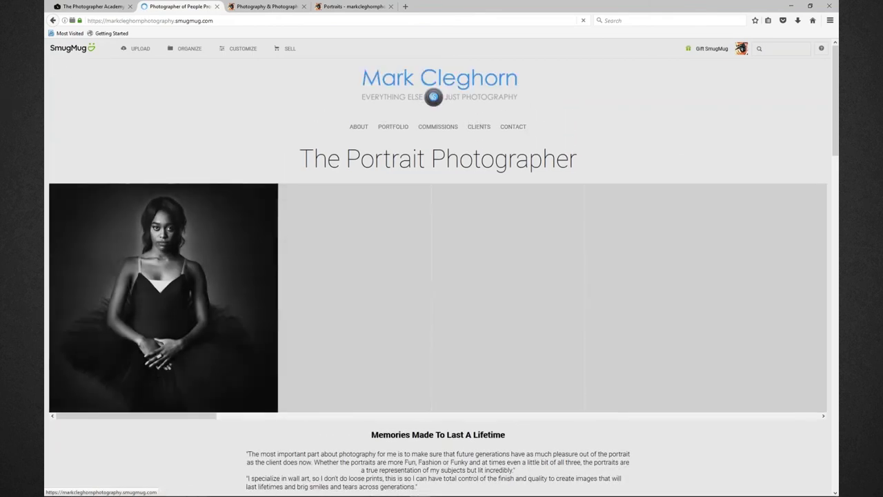
scroll(647, 314, "down", 3)
scroll(645, 311, "down", 8)
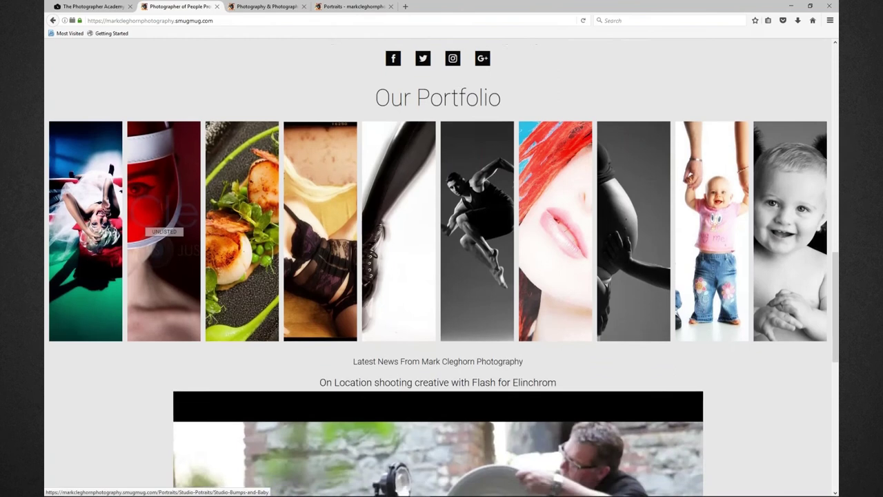
scroll(632, 312, "up", 11)
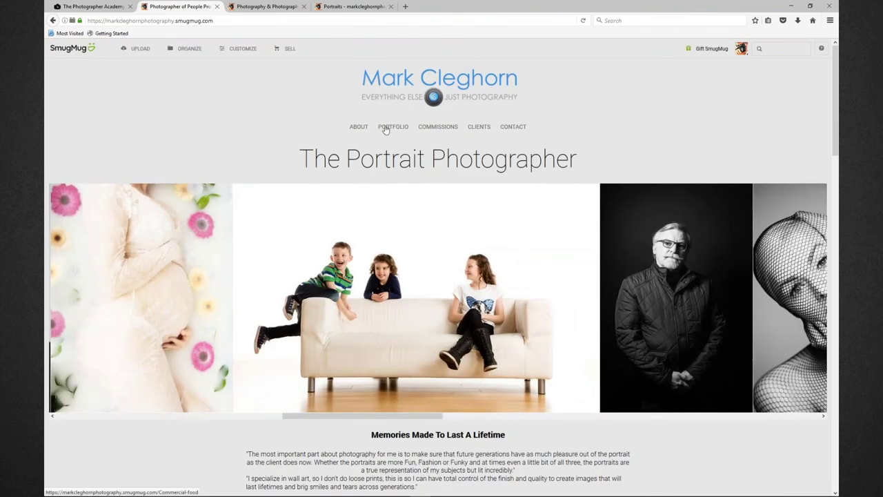
Test the homepage menu's Portfolio link and compare it with the Portfolio page open in another browser tab
left_click(385, 130)
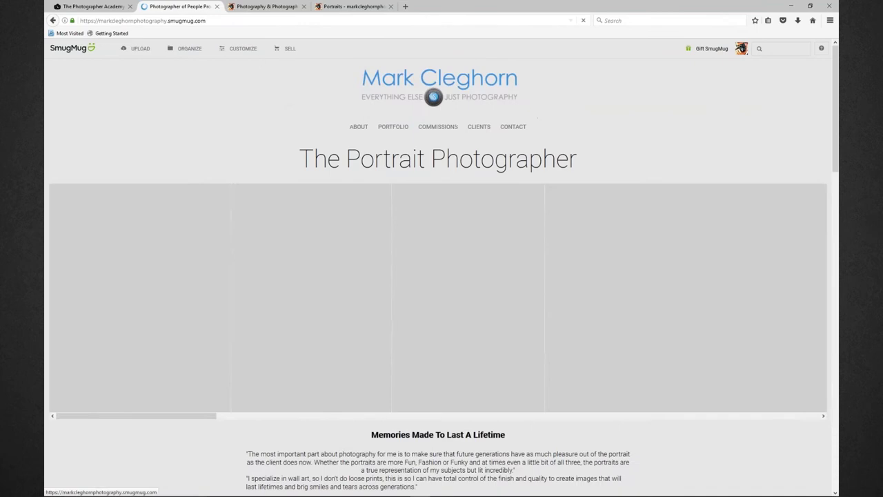
left_click(258, 7)
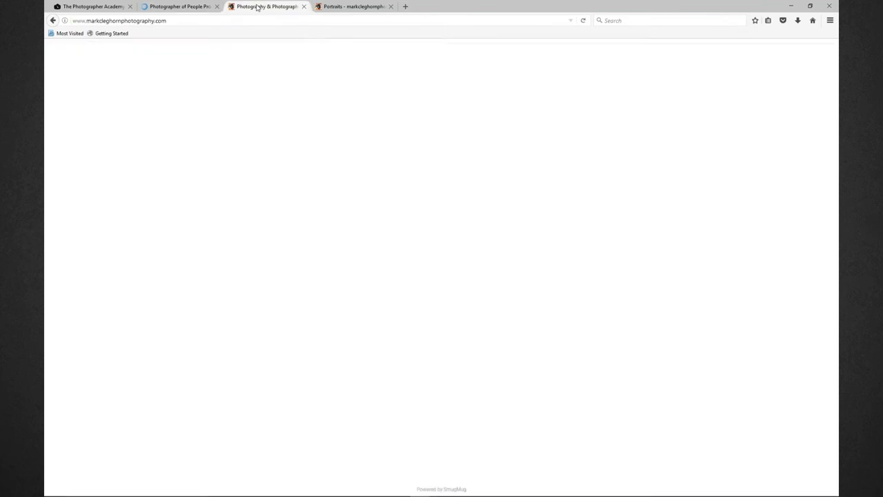
left_click(343, 7)
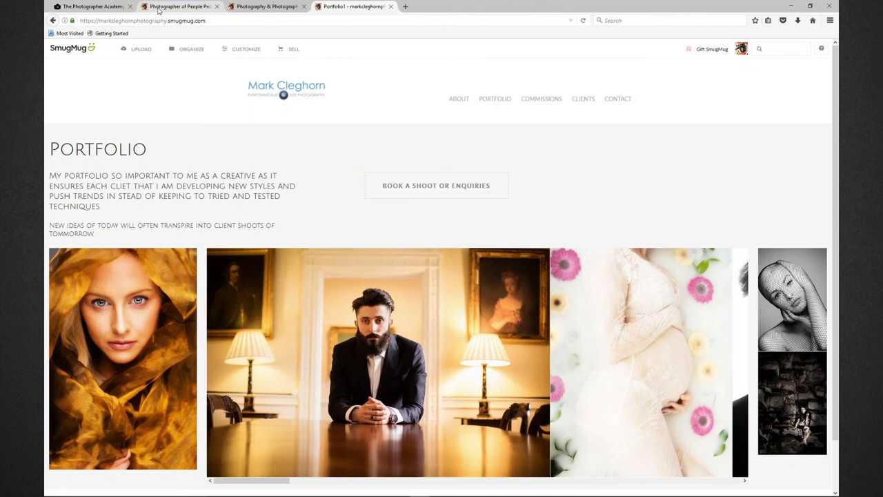
left_click(158, 9)
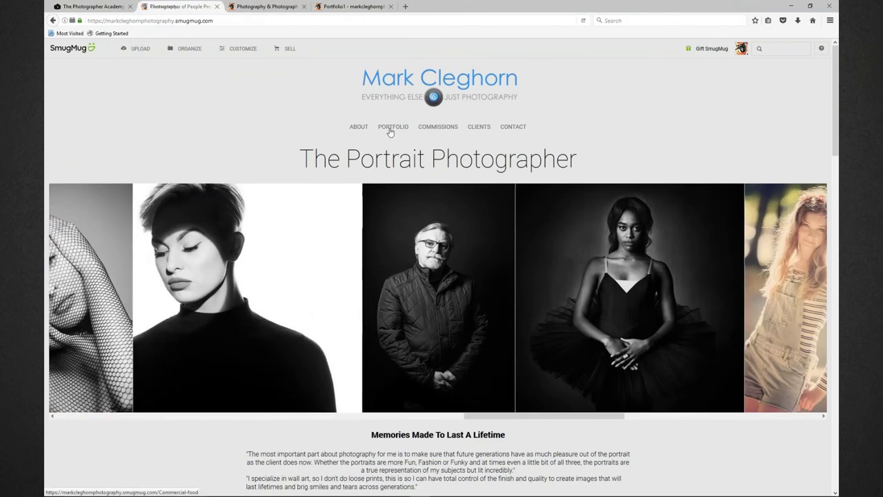
left_click(390, 131)
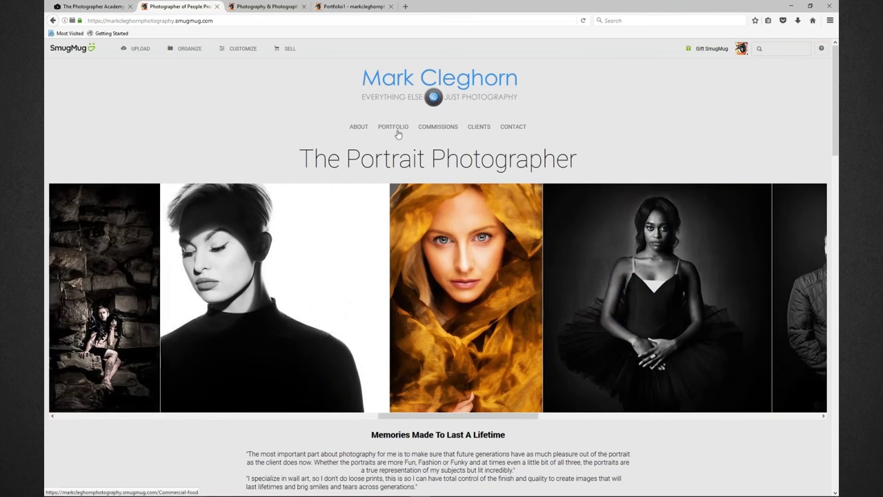
Point the Portfolio link in the homepage menu block to the custom URL of the Portfolio1 page and publish the change
mouse_move(244, 51)
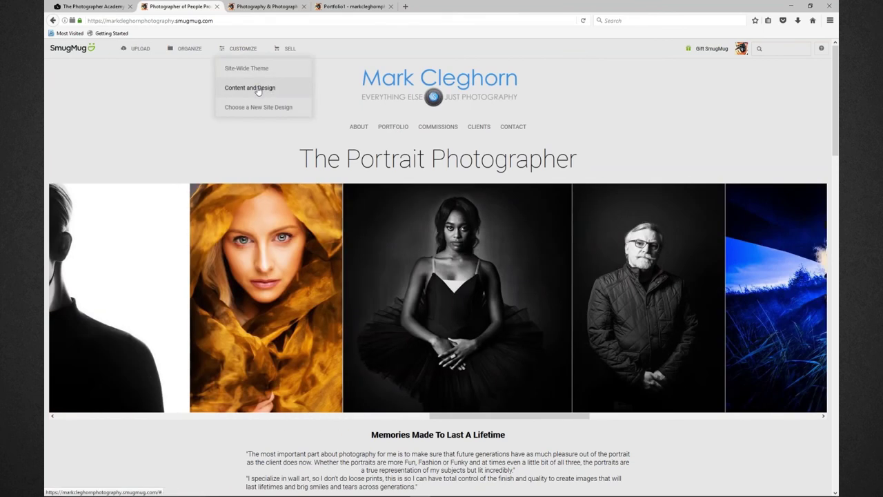
left_click(250, 88)
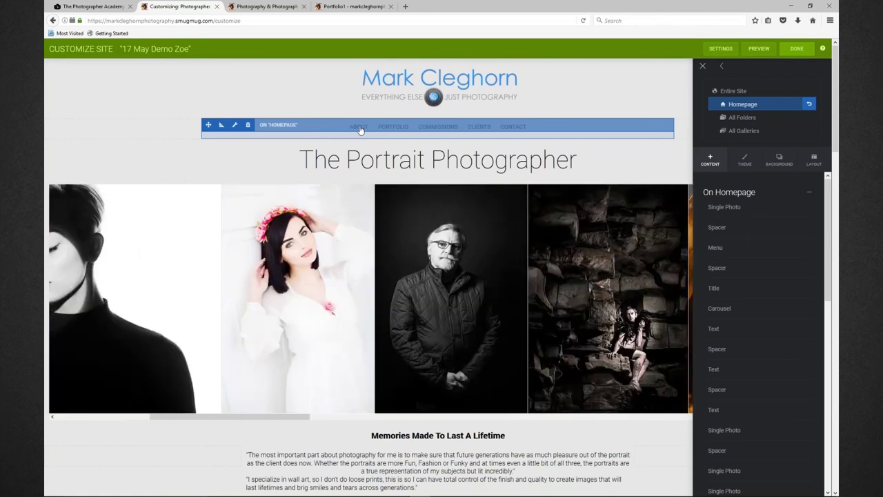
left_click(234, 126)
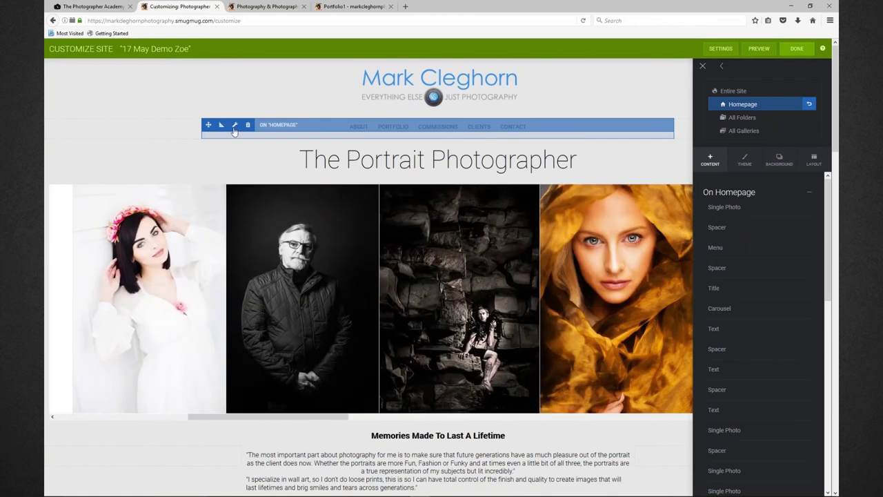
left_click(471, 192)
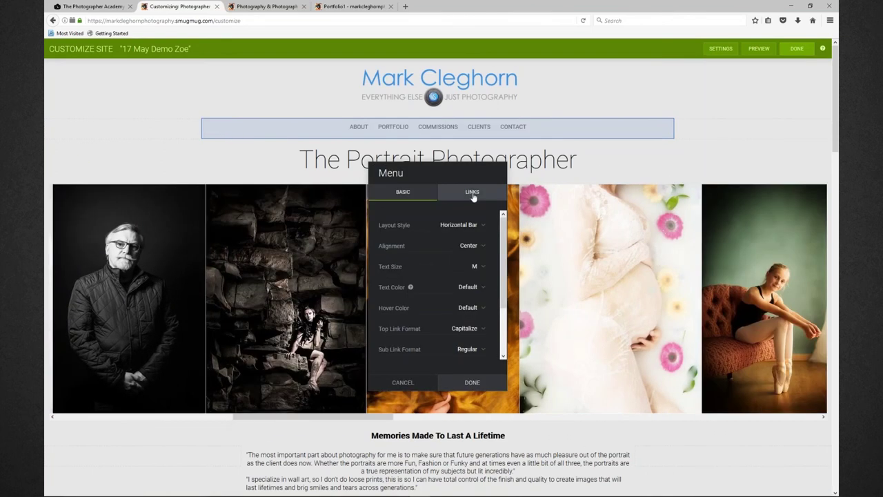
left_click(415, 265)
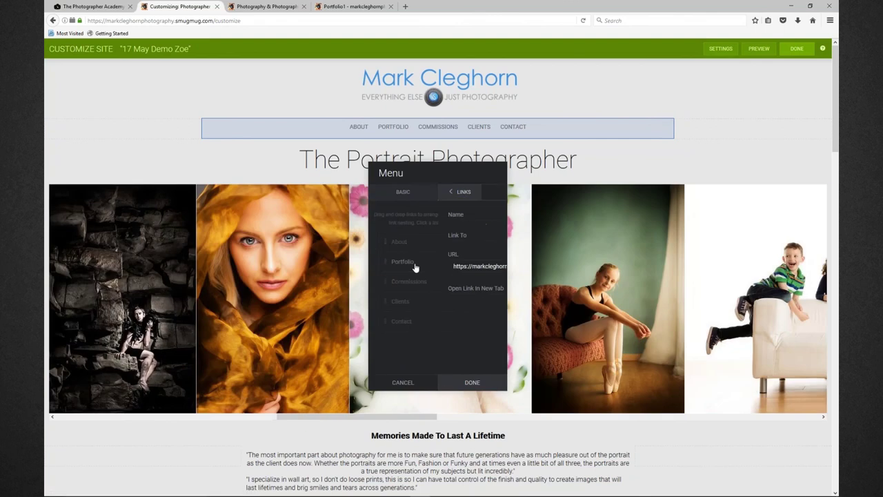
triple_click(442, 267)
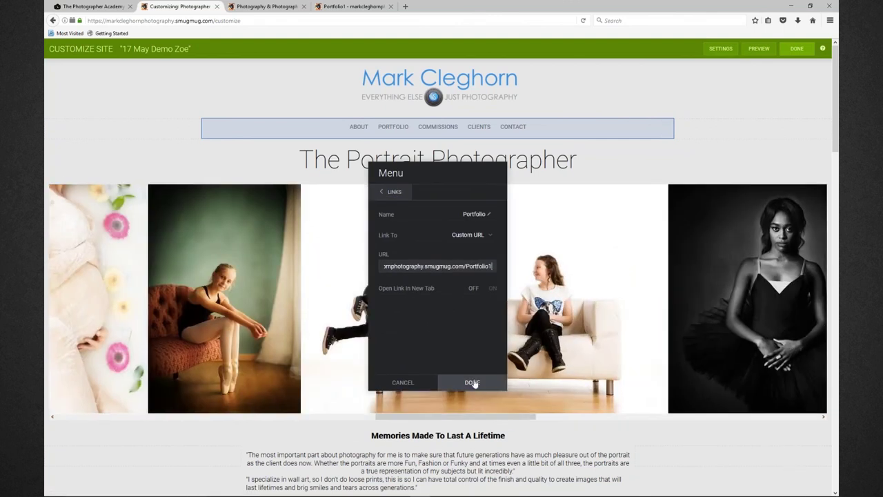
left_click(474, 382)
left_click(801, 50)
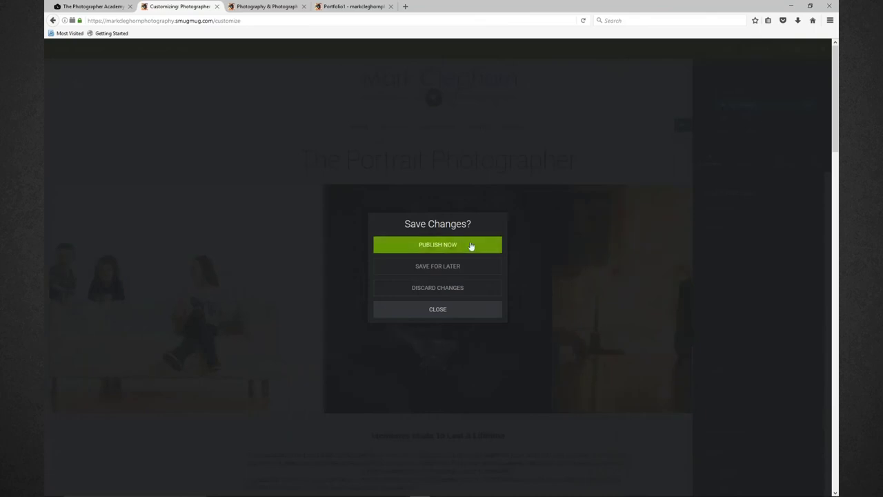
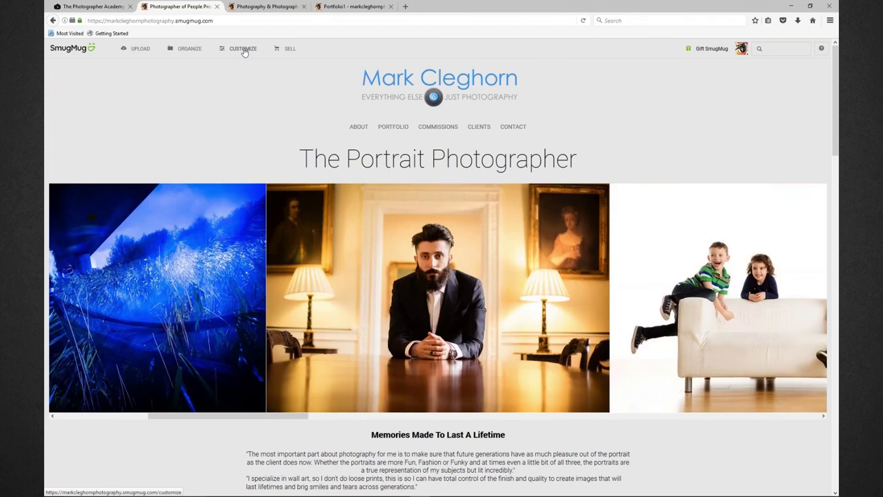
Find the Deco template among the available site designs, preview it and apply it for customization
left_click(244, 50)
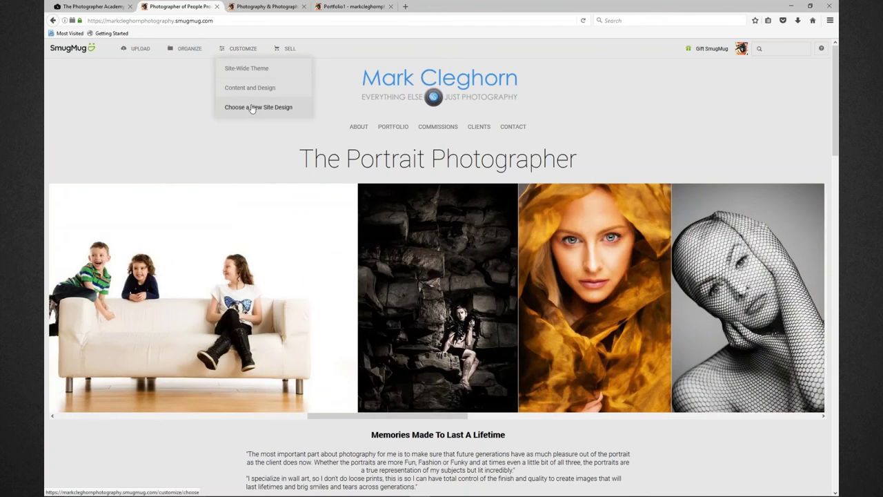
left_click(253, 109)
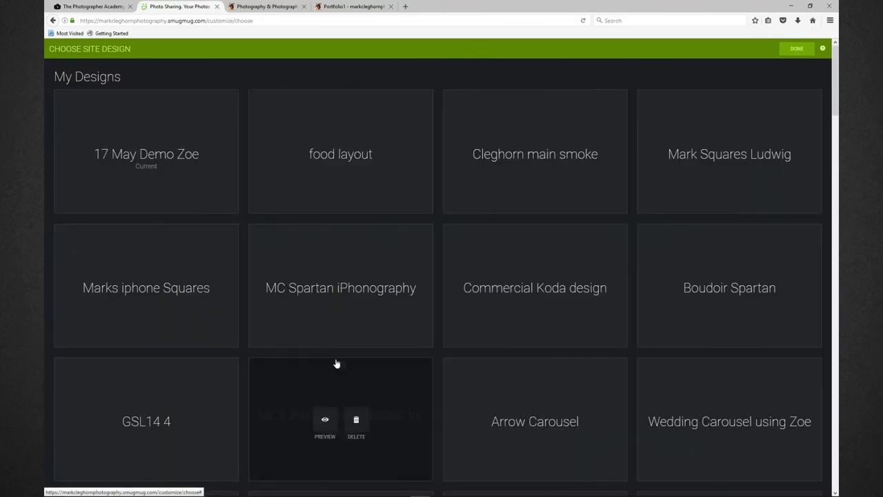
scroll(333, 365, "down", 5)
scroll(336, 361, "up", 4)
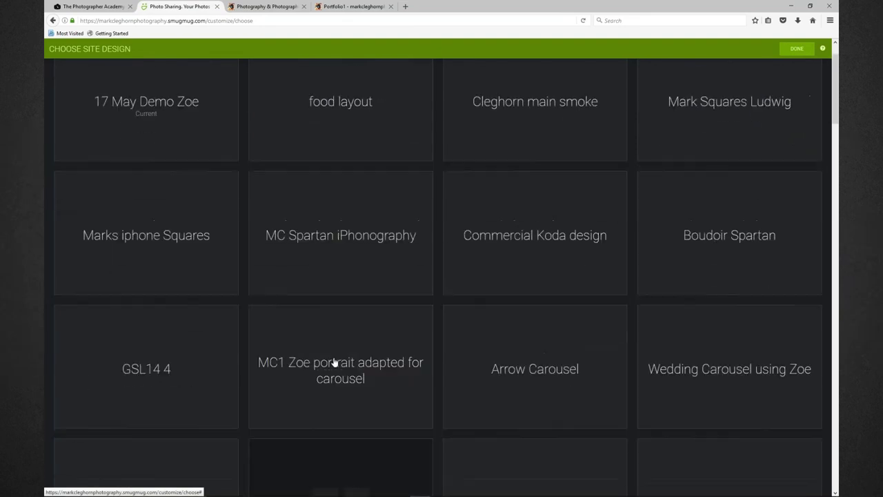
mouse_move(149, 178)
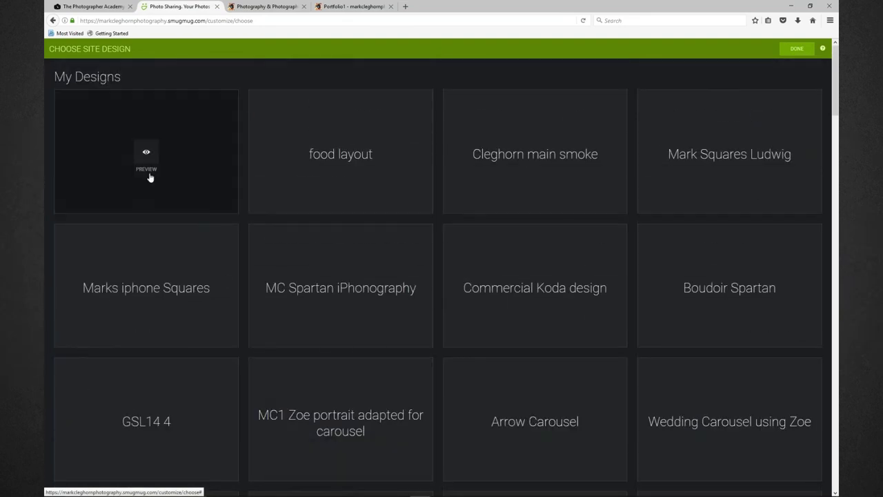
scroll(205, 380, "down", 8)
scroll(197, 400, "down", 8)
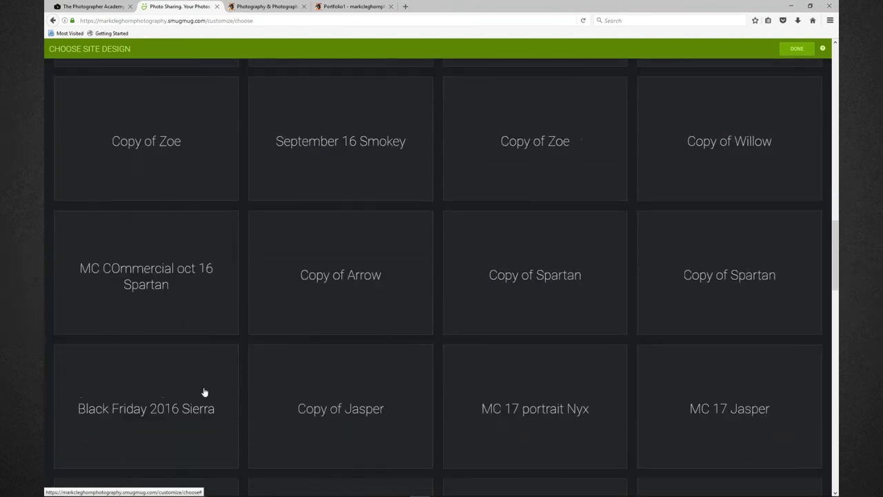
scroll(834, 278, "down", 10)
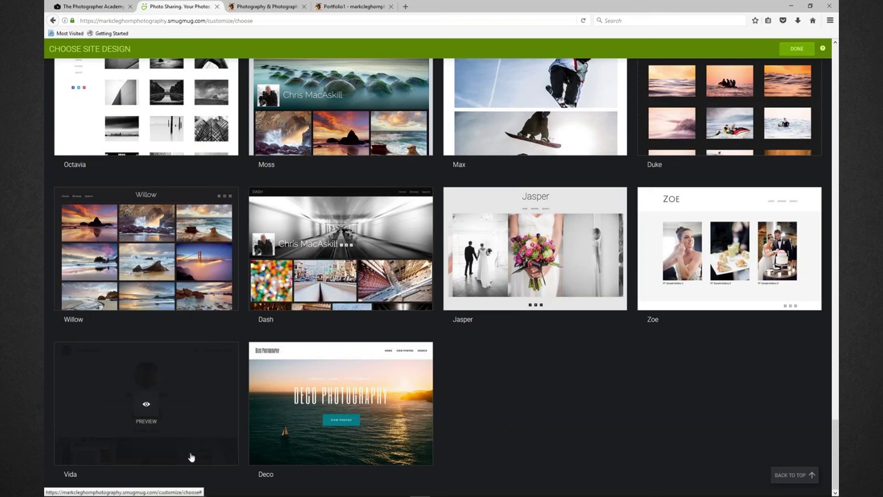
left_click(327, 432)
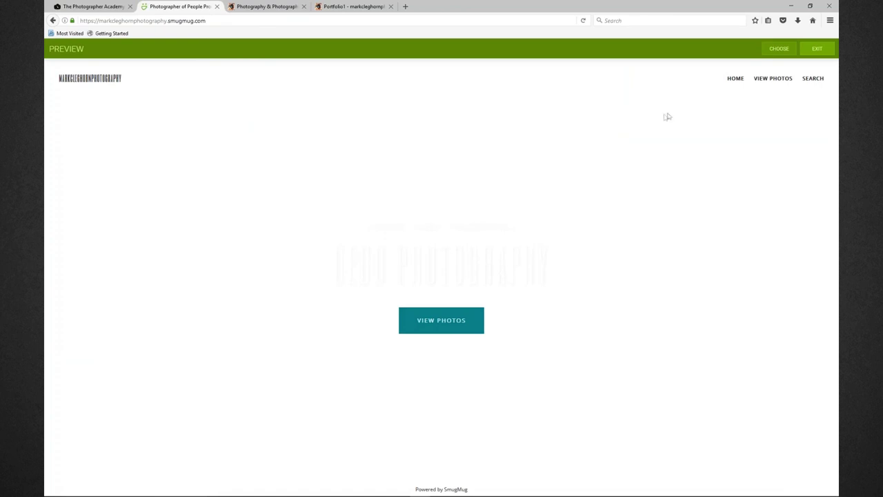
left_click(779, 48)
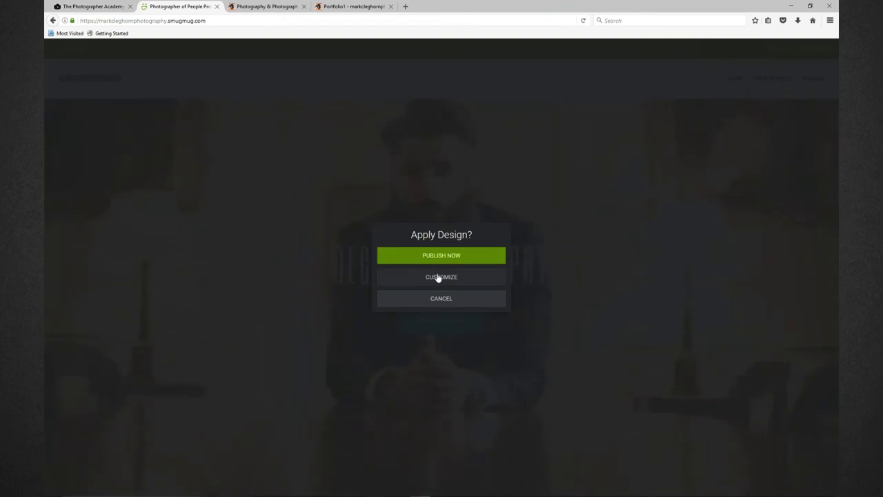
left_click(438, 277)
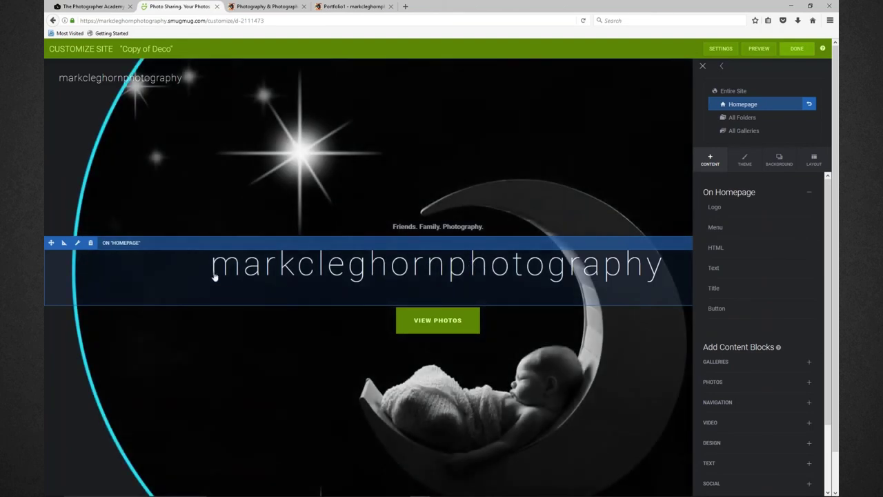
Set the homepage title block's text to the photographer's full name followed by "Photography"
left_click(77, 243)
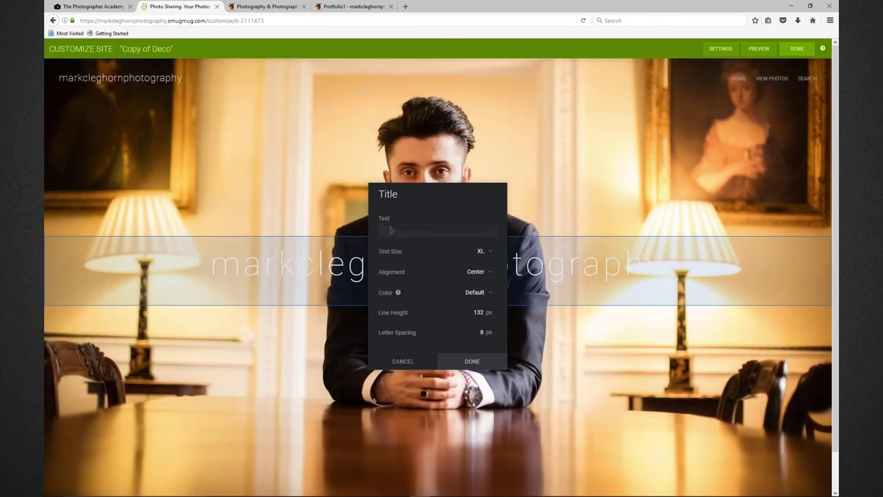
left_click(391, 230)
type("Mark Clegh")
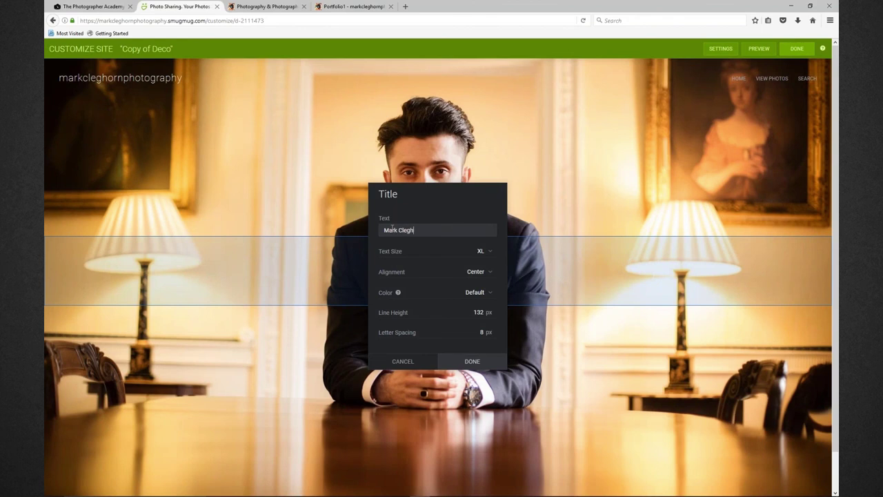
type("orn ")
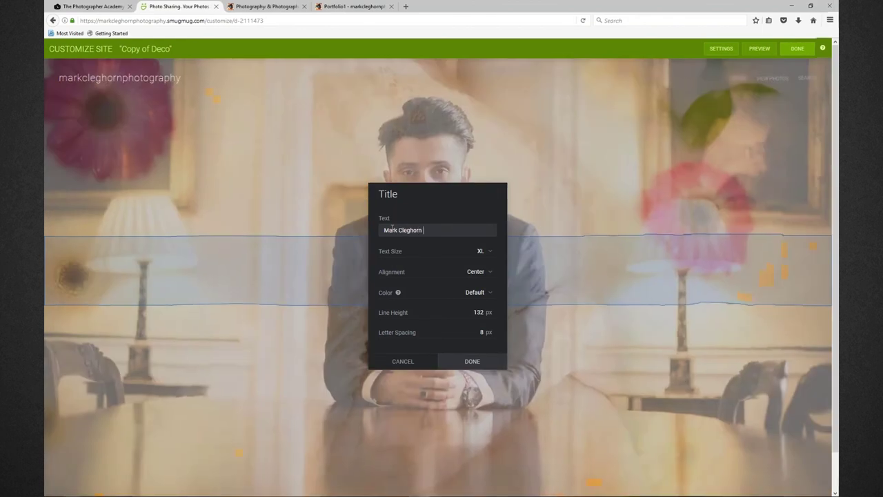
type("Photography")
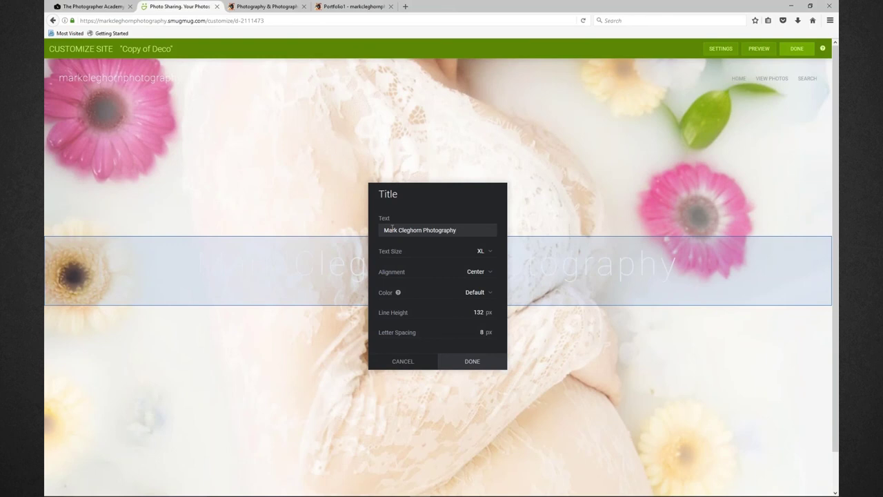
left_click(481, 252)
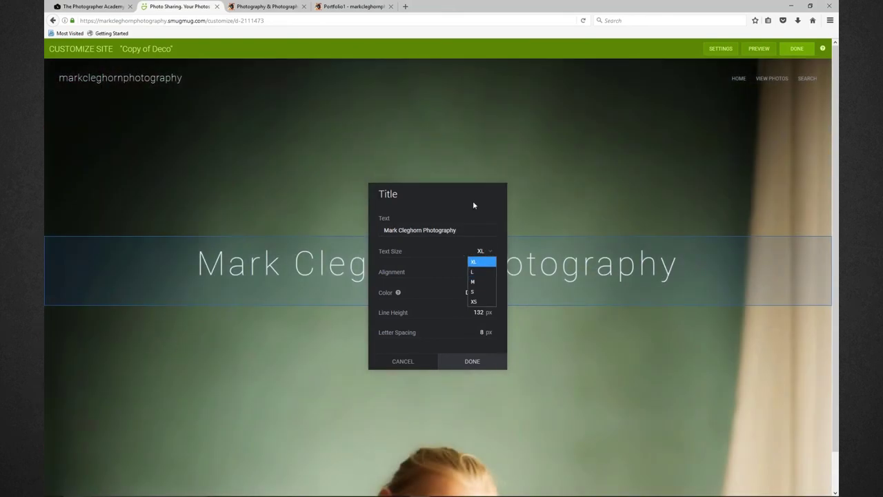
left_click(474, 203)
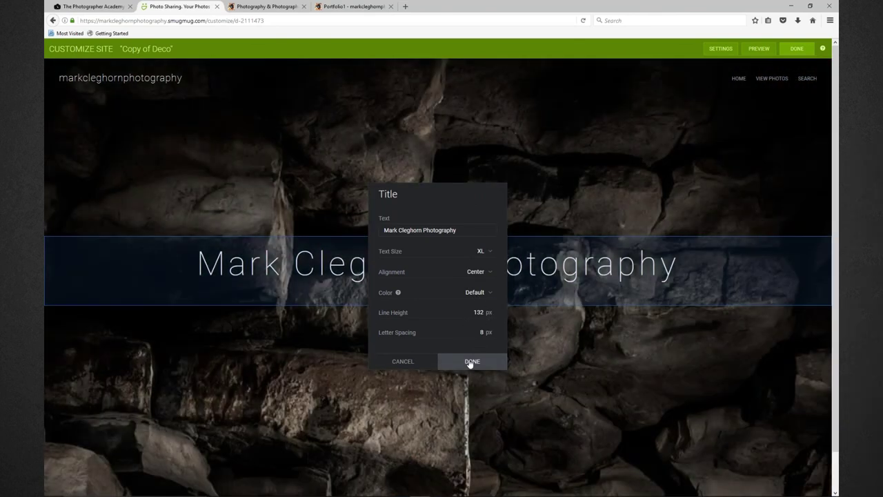
left_click(472, 361)
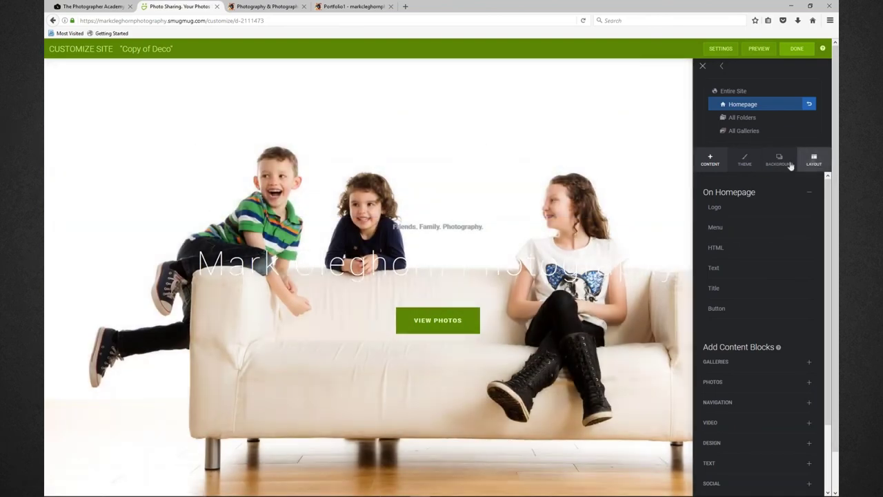
Keep the homepage background as a slideshow and set its photo source to Photos I Choose
left_click(783, 166)
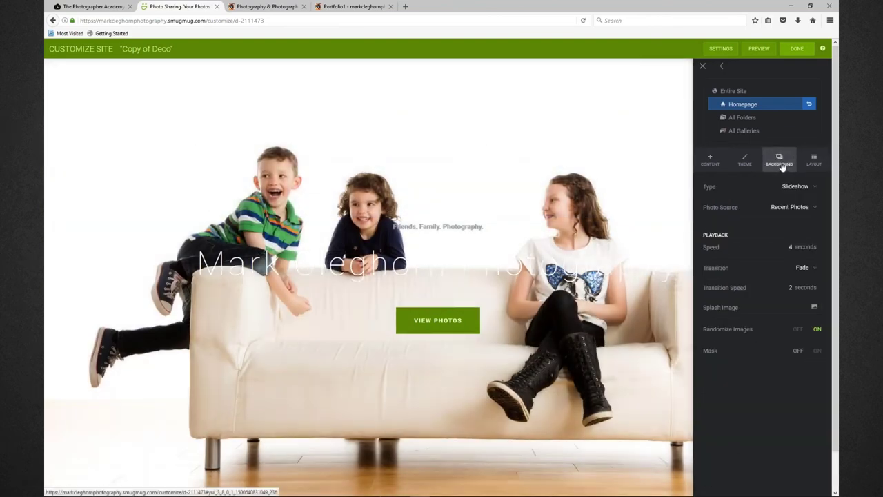
left_click(794, 186)
left_click(795, 189)
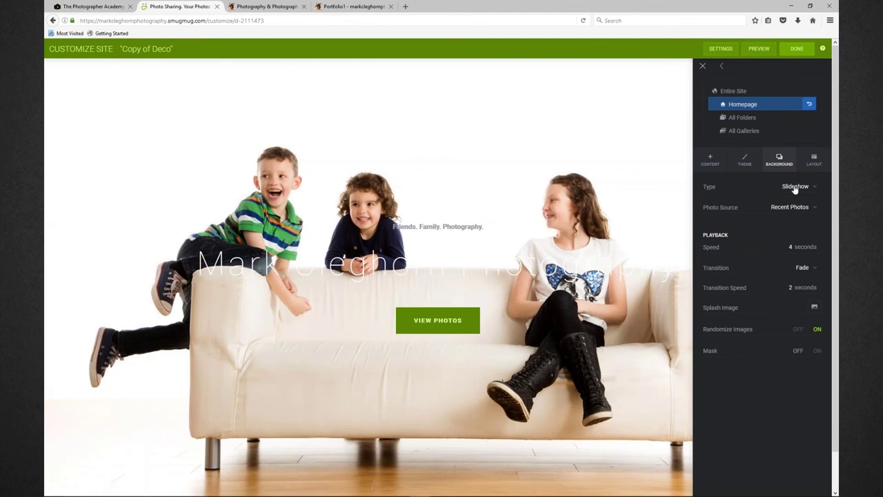
left_click(795, 189)
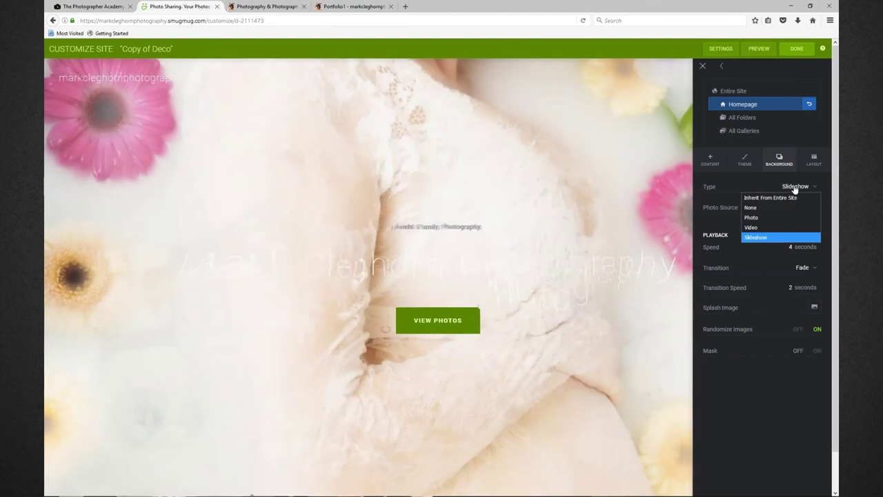
left_click(783, 238)
left_click(791, 208)
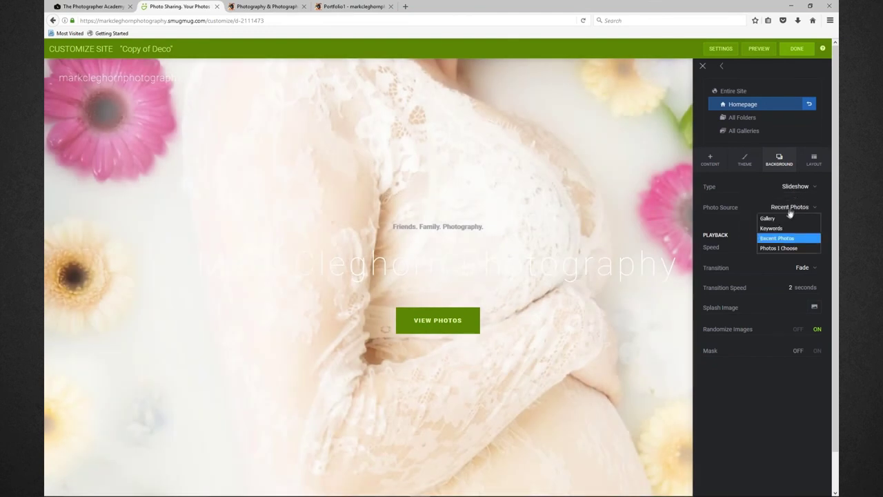
left_click(782, 249)
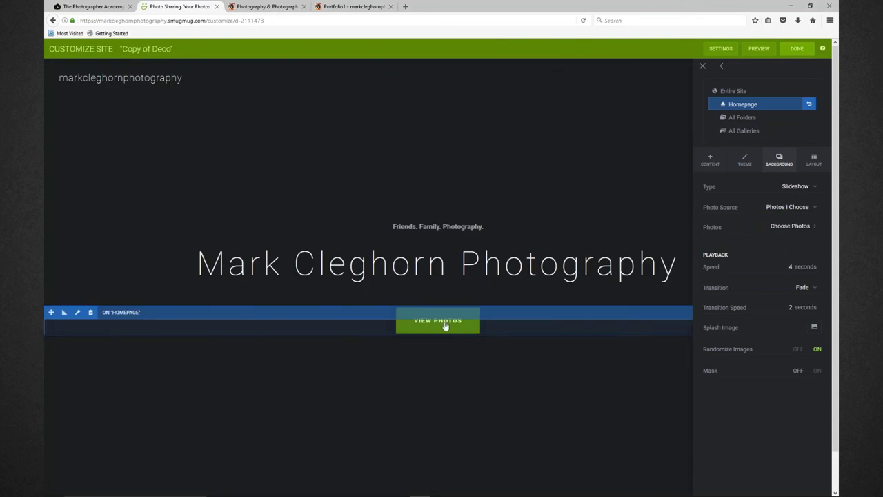
From the Portfolio20171 gallery, select the bearded man at the table, the children on the sofa and the blue landscape portrait for the slideshow
left_click(786, 227)
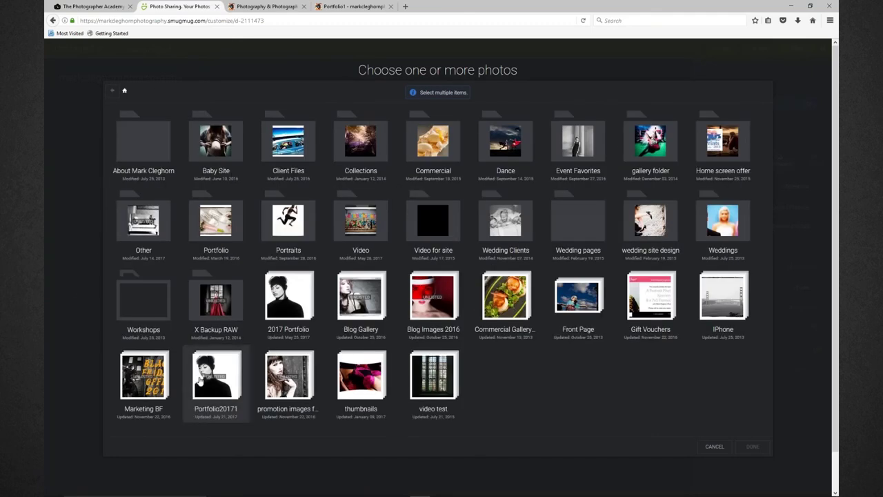
left_click(200, 379)
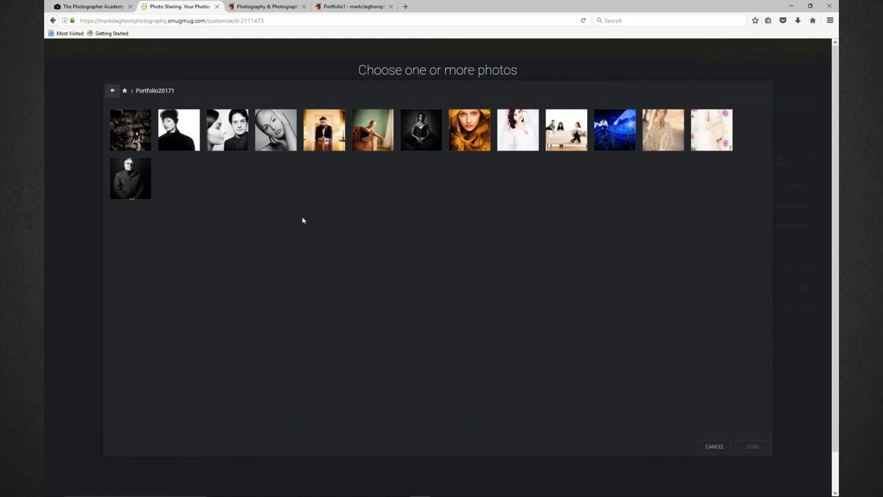
left_click(328, 138)
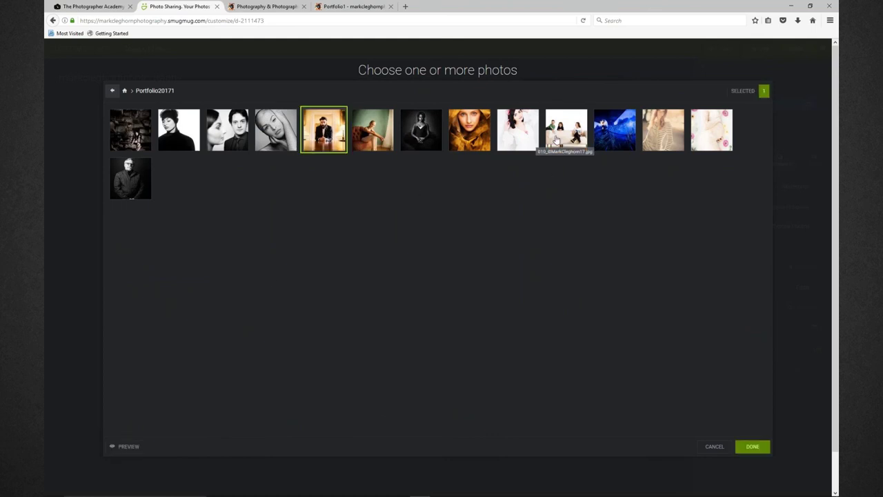
left_click(557, 140)
left_click(606, 139)
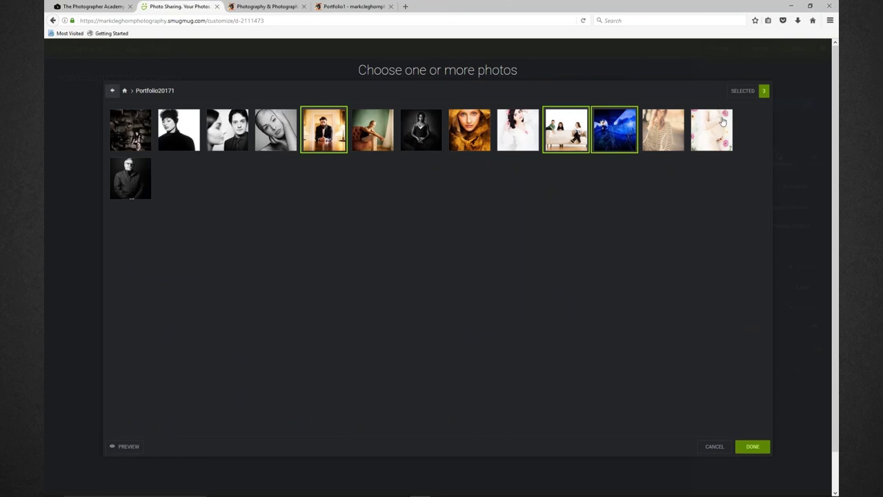
Check the portfolio images in Bridge, and back in the browser add the black-and-white couple photo to the slideshow selection and apply it
key("alt+Tab")
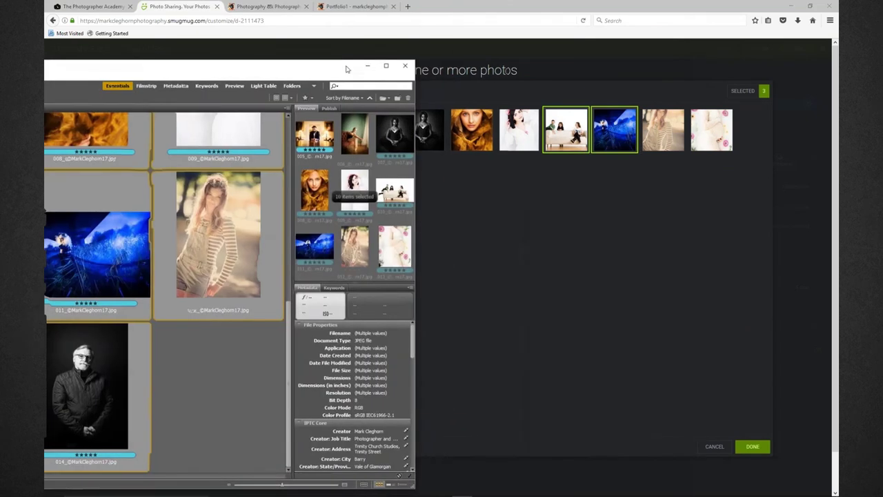
scroll(255, 285, "up", 2)
scroll(254, 286, "up", 2)
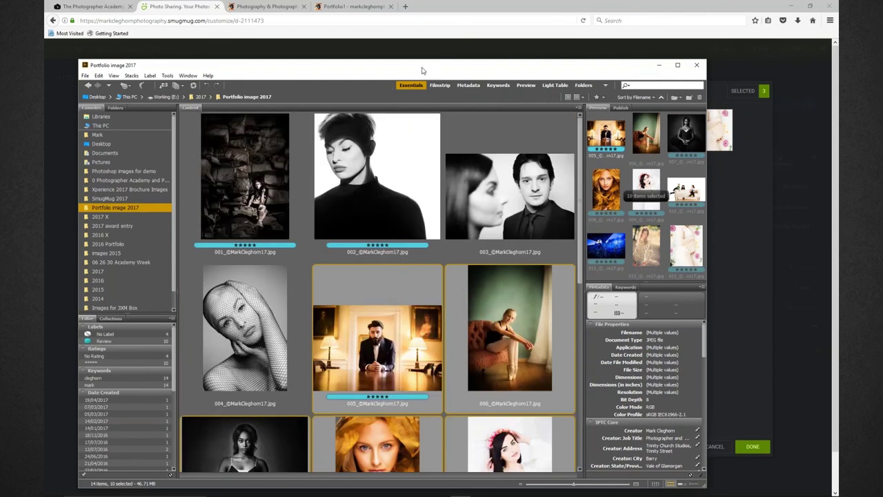
key("alt+Tab")
left_click(242, 142)
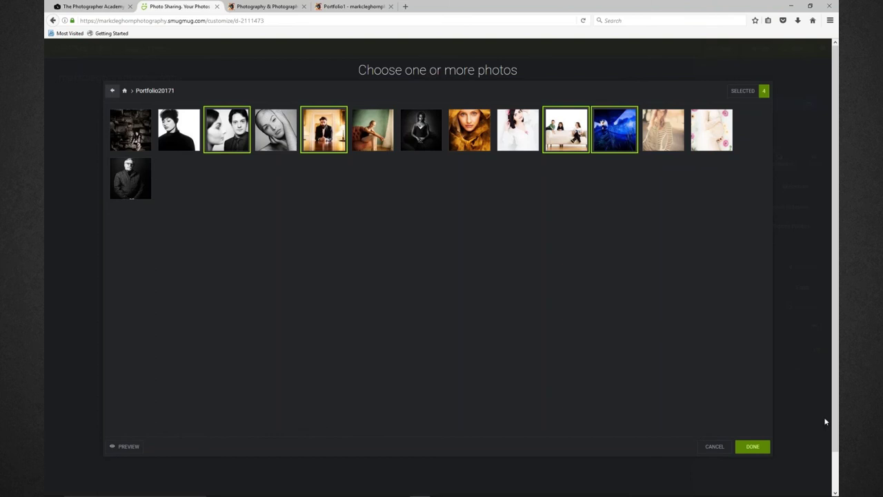
left_click(755, 445)
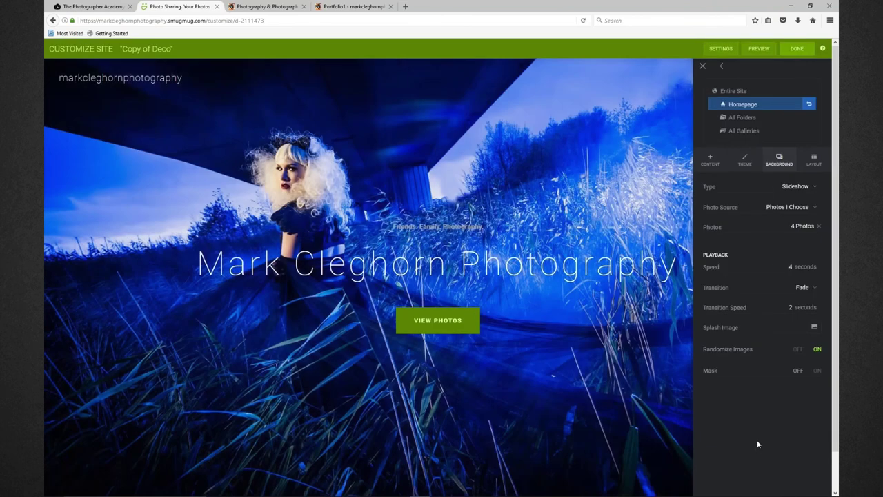
Replace the homepage tagline text above the title with "Funky Fashion Portraits"
mouse_move(441, 221)
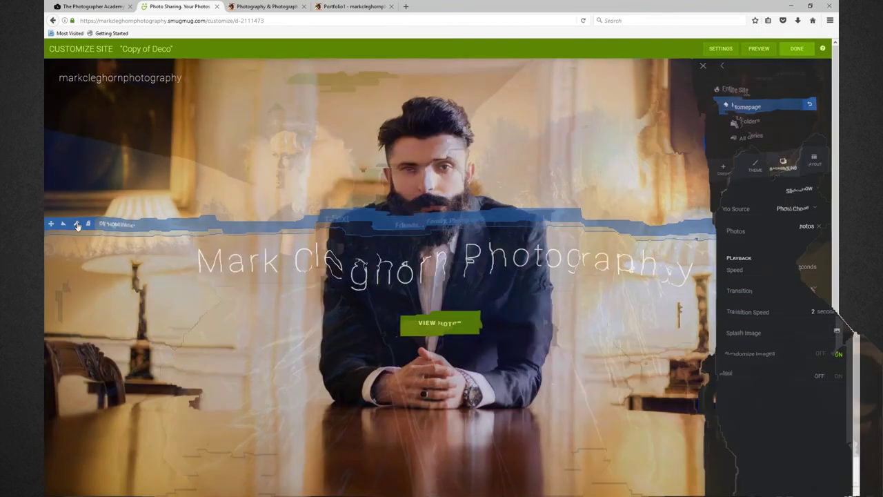
left_click(77, 224)
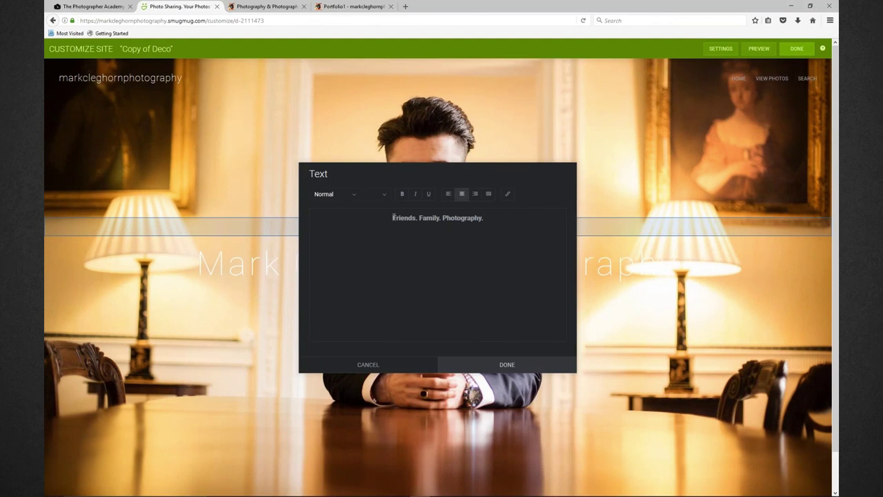
left_click_drag(393, 218, 512, 215)
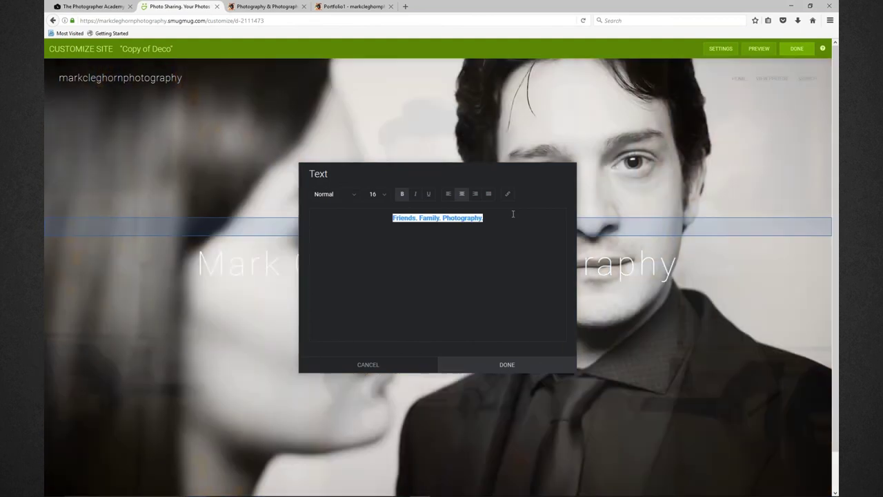
type("Fashion, ")
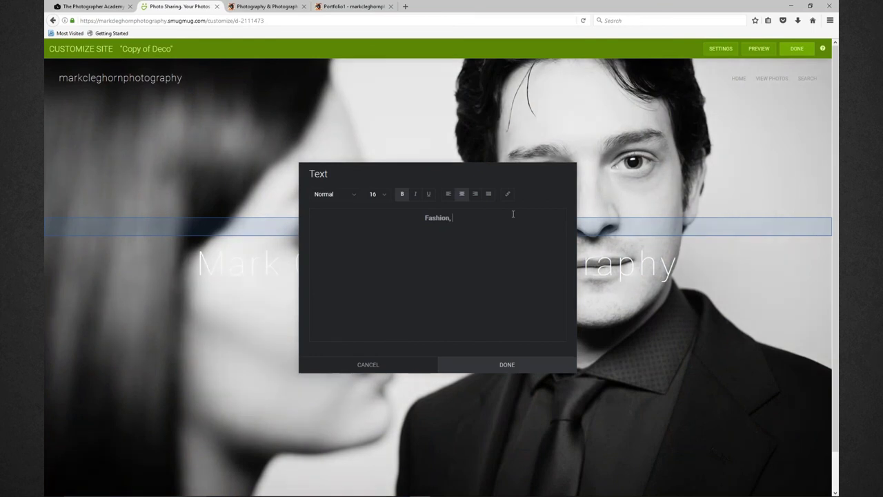
type("Funk")
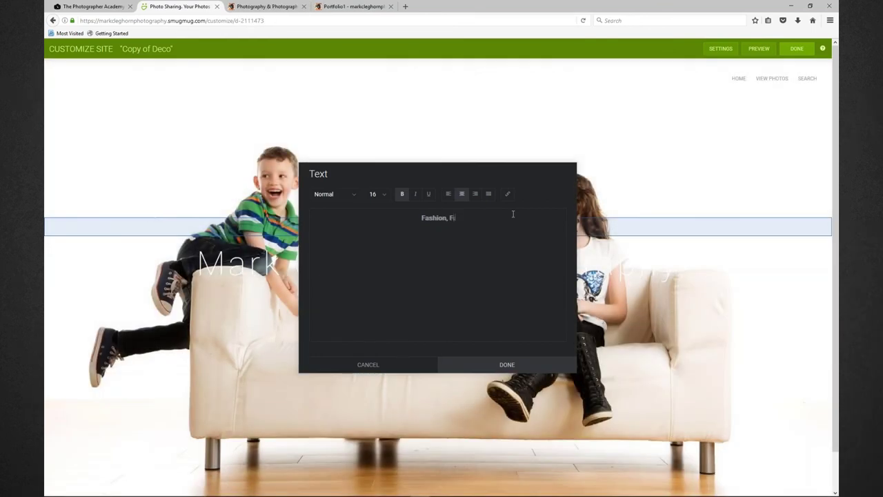
type(" Portra")
type("its")
type("y Fas")
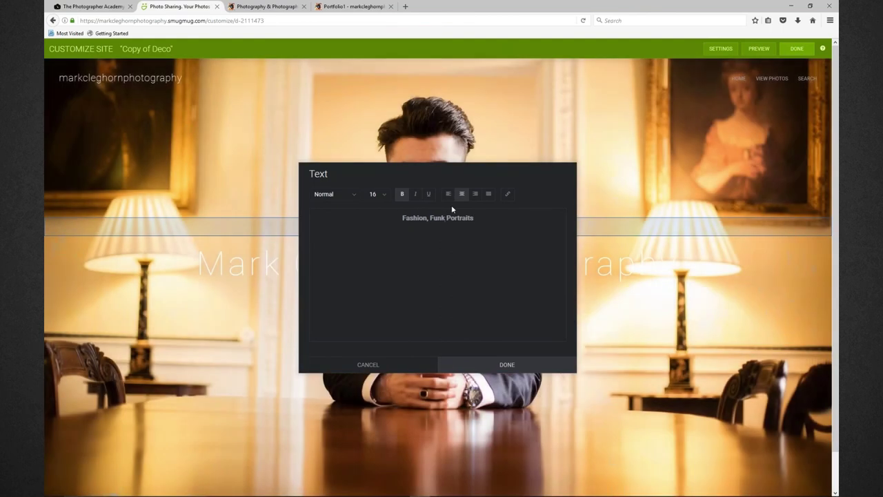
type("hio")
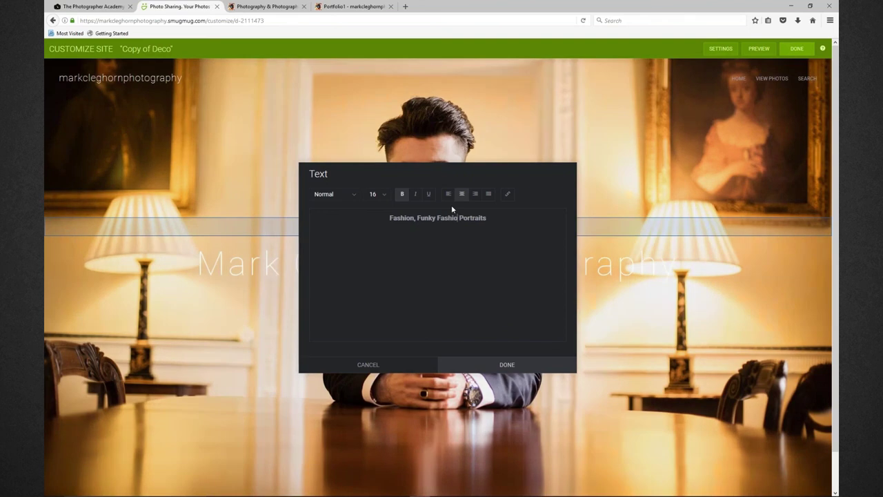
type("n")
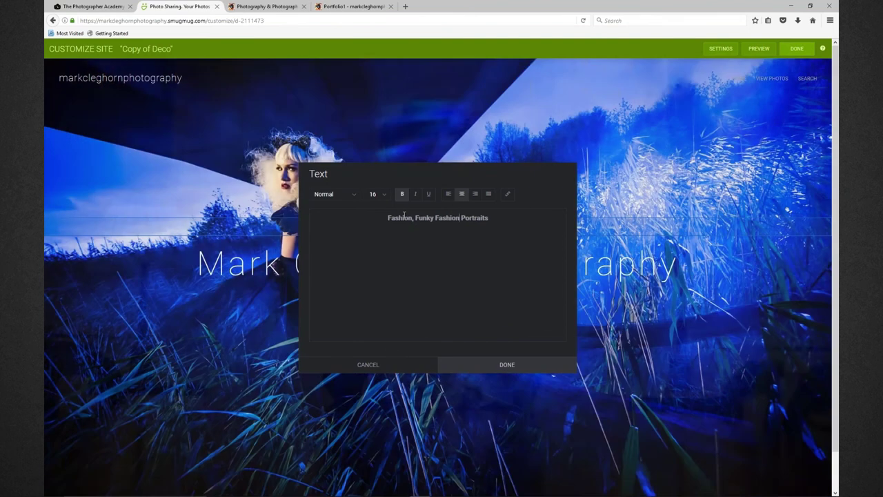
left_click_drag(413, 217, 378, 217)
key("BackSpace")
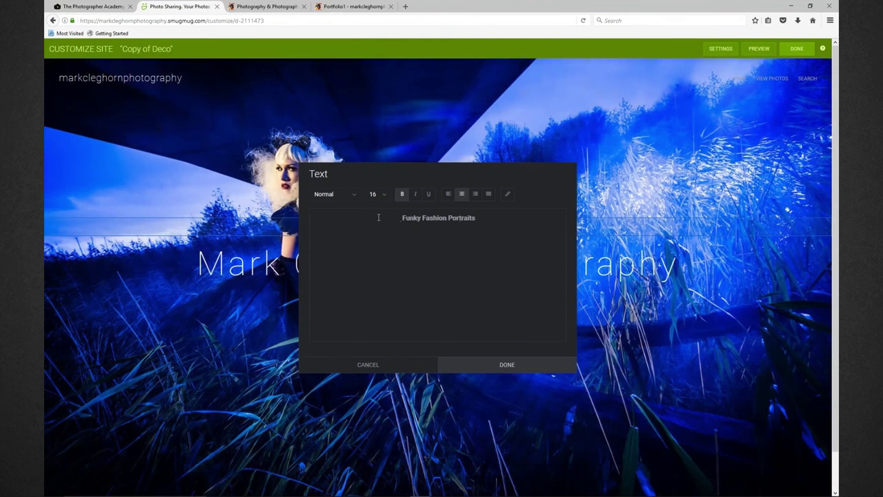
left_click(507, 365)
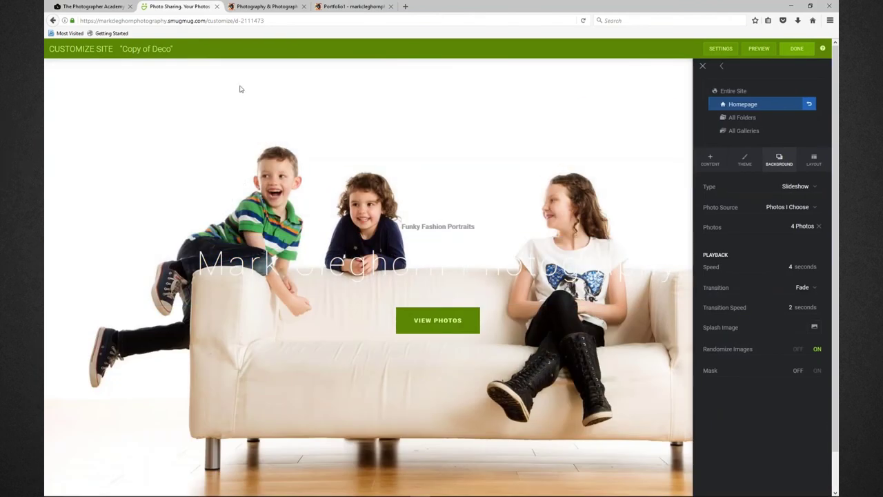
Insert spaces between the photographer's first name, surname and "photography" in the site logo text
mouse_move(355, 71)
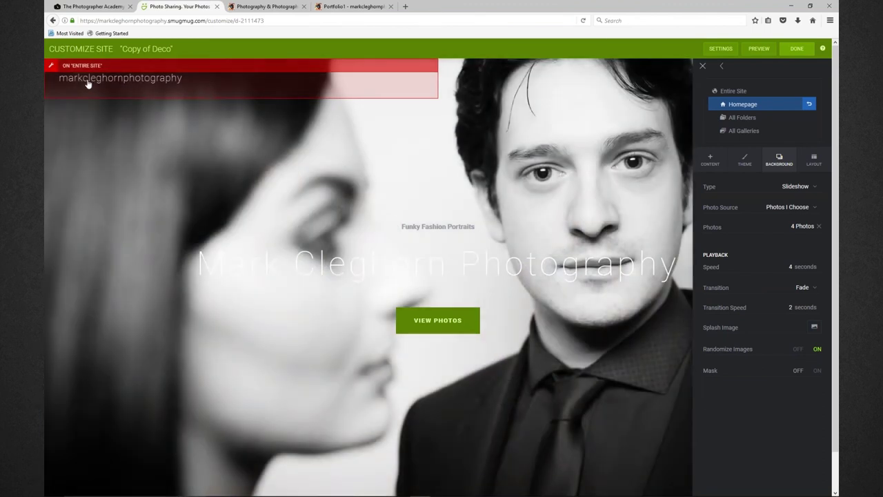
left_click(88, 83)
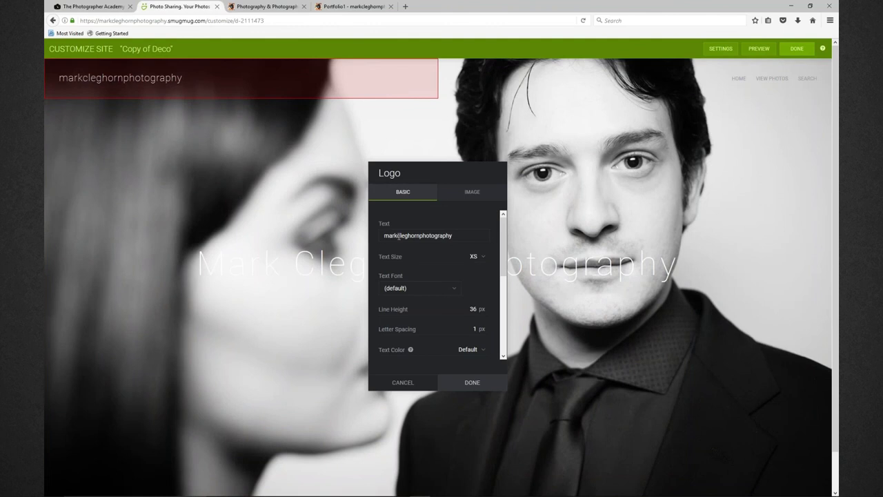
left_click(398, 236)
left_click(422, 236)
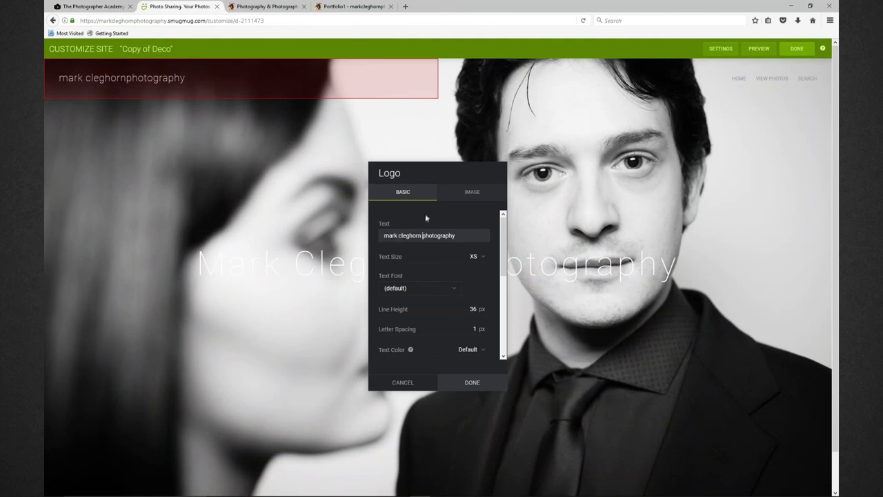
left_click(477, 384)
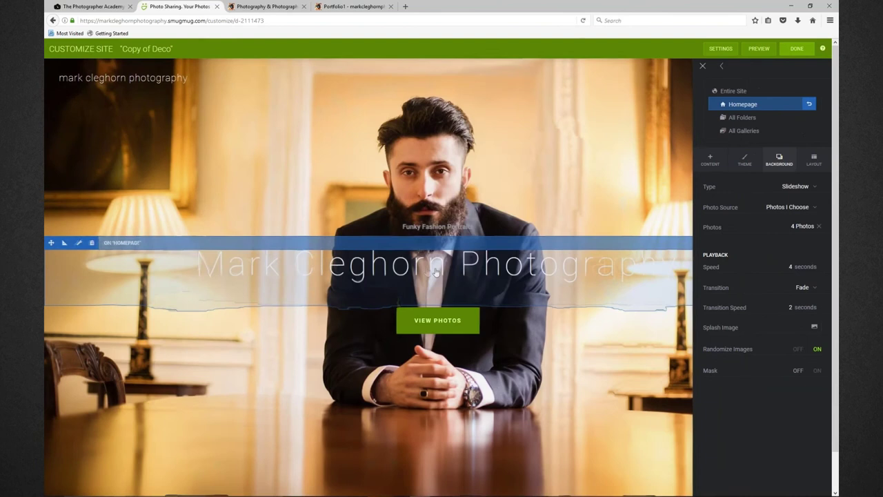
Change the homepage title block's text to "Dare To Be Different"
double_click(436, 273)
type("Dare T")
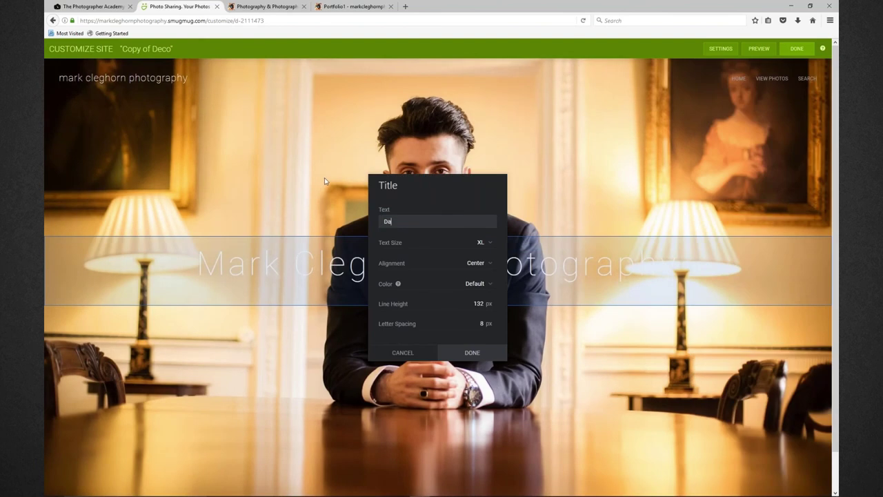
type("o B")
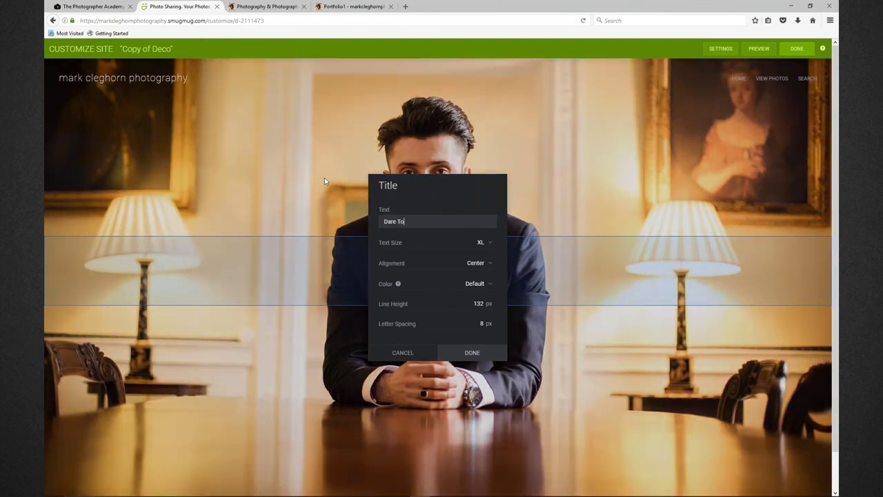
type("e Different")
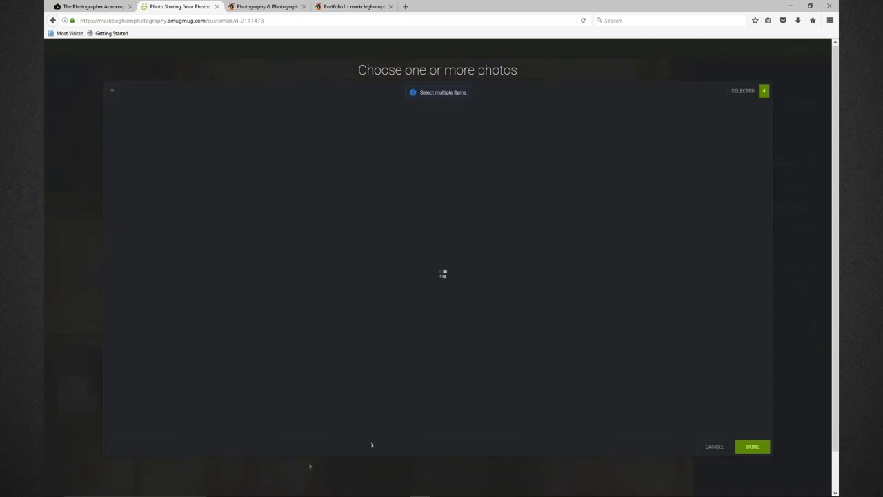
Remove the photo of the children on the sofa from the background slideshow's selection in the Portfolio20171 gallery
left_click(213, 385)
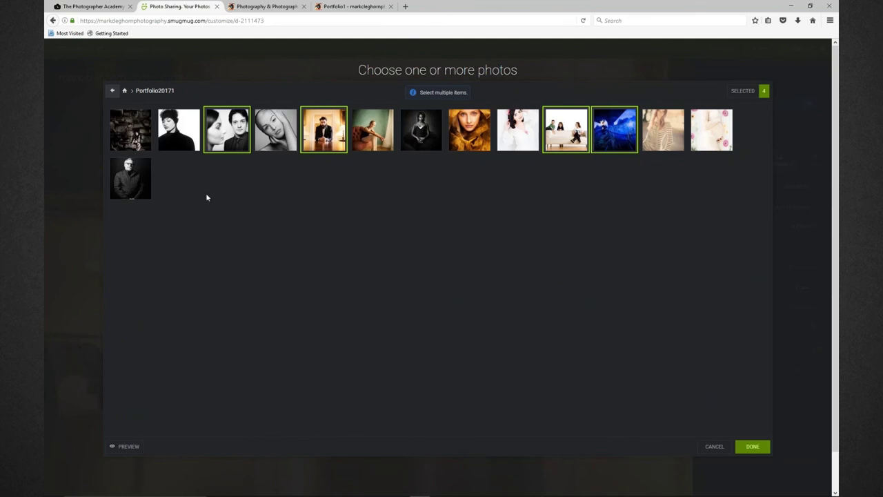
left_click(559, 129)
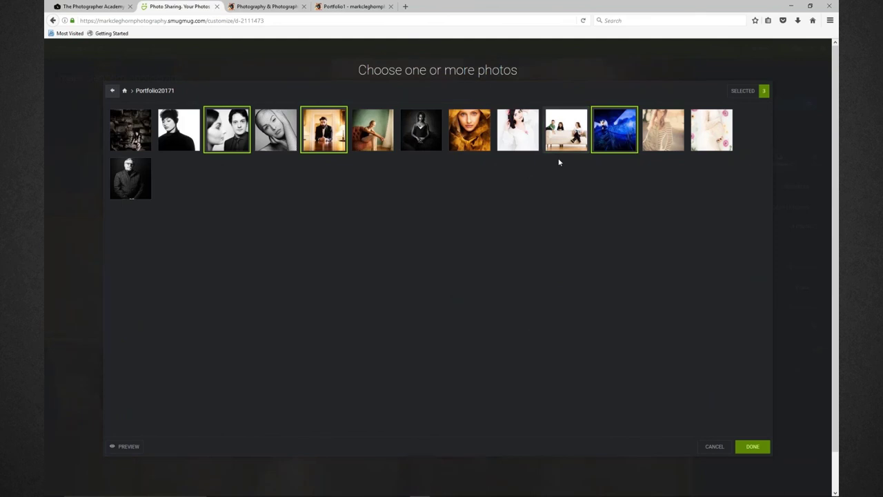
left_click(753, 447)
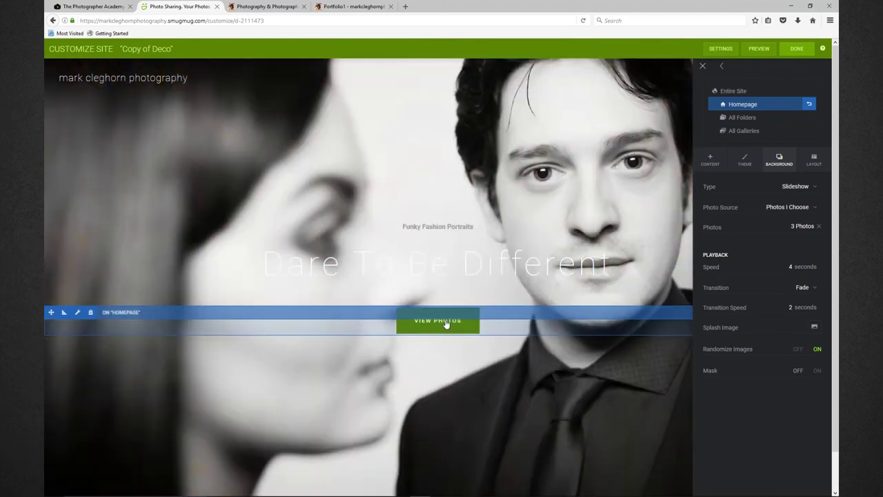
Change the homepage button's text to "Portfolio"
left_click(464, 314)
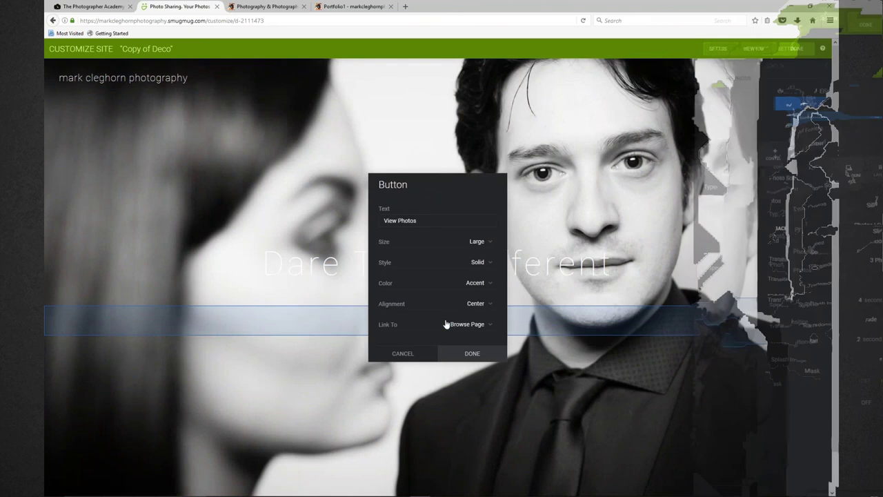
left_click_drag(434, 219, 363, 207)
type("Portf")
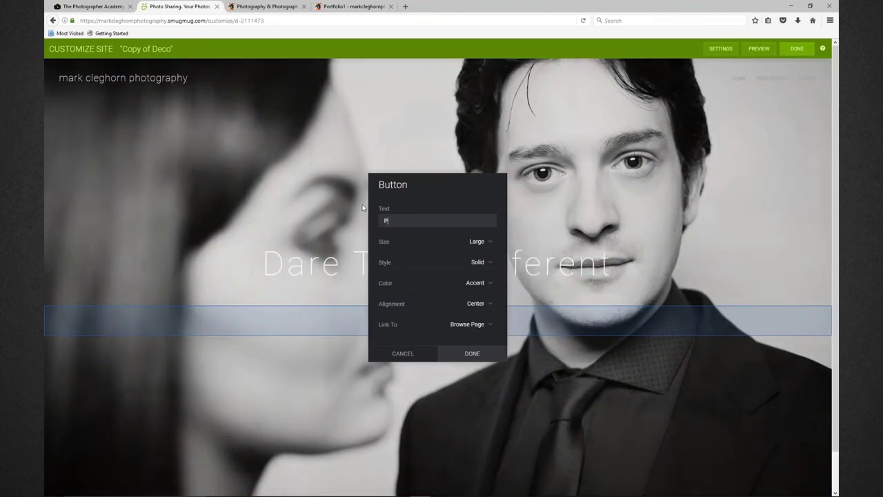
type("olio")
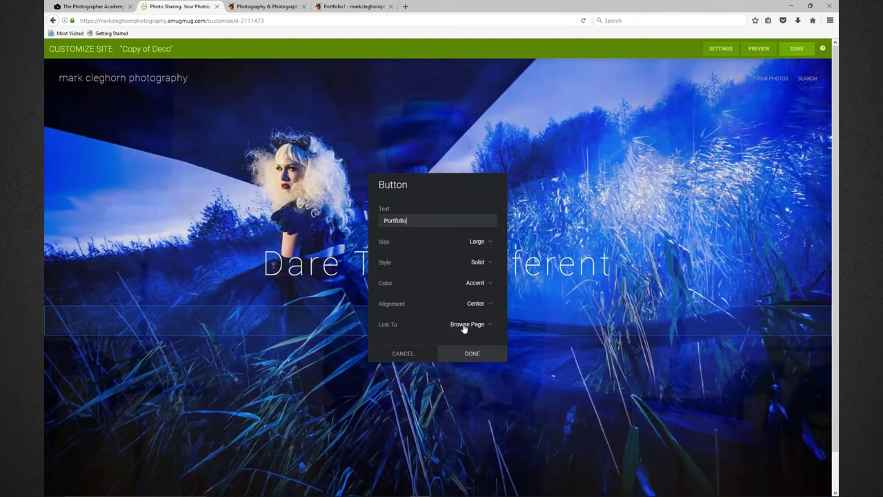
Link the homepage button to a custom URL, using the copied Portfolio page address, and save the button
left_click(463, 324)
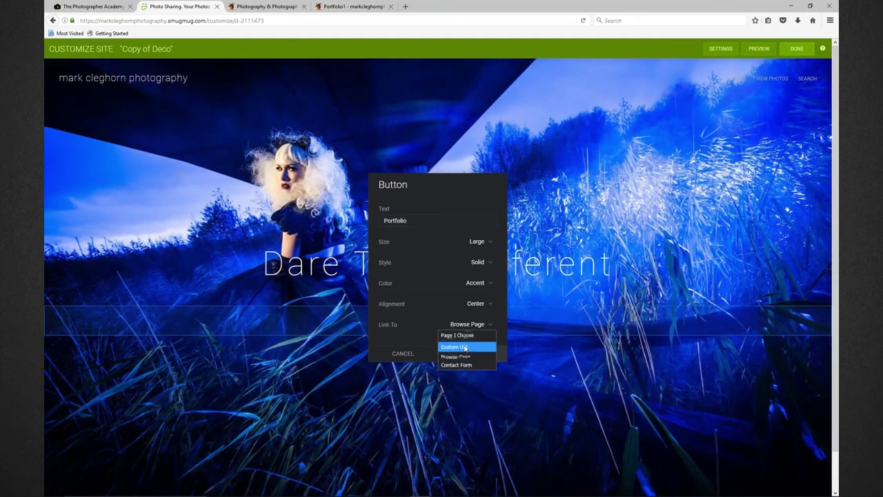
left_click(465, 347)
left_click(461, 358)
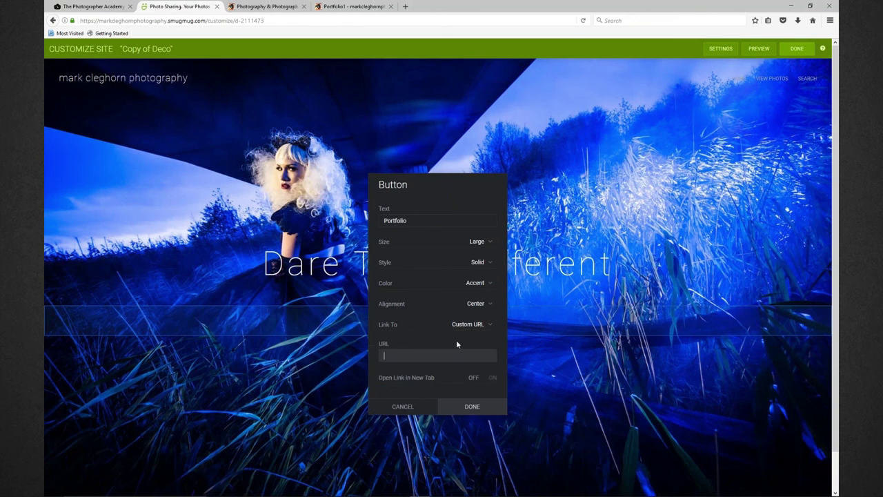
key("ctrl+v")
left_click(473, 407)
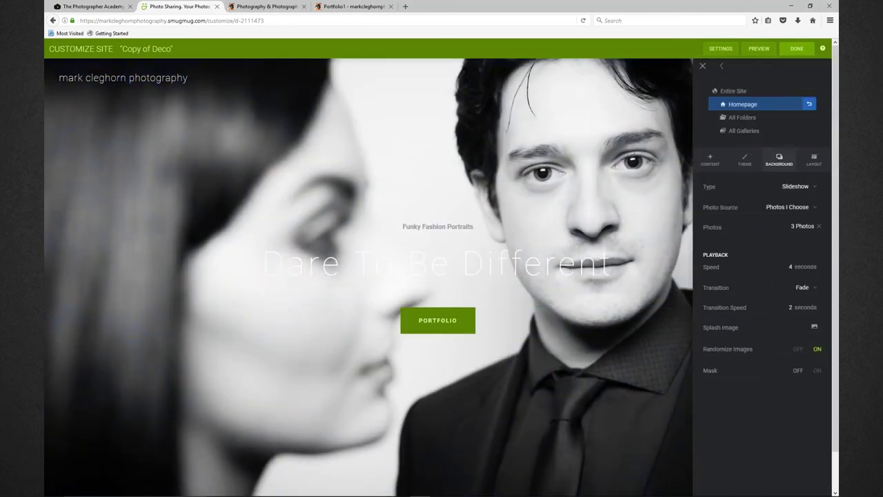
Rename the site design as "Demo july 17 Deco" in the design settings
left_click(721, 49)
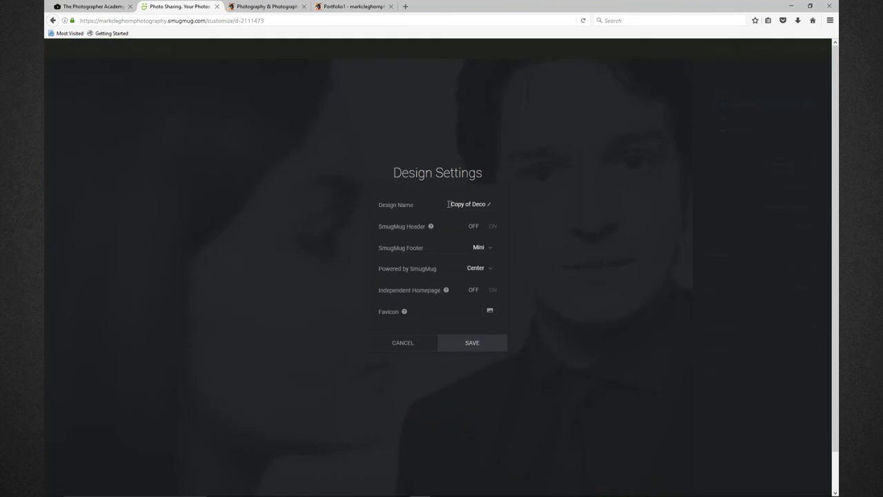
type("Demo")
key("Delete")
key("Delete")
key("Delete")
key("Delete")
key("Delete")
key("Delete")
key("Delete")
key("Delete")
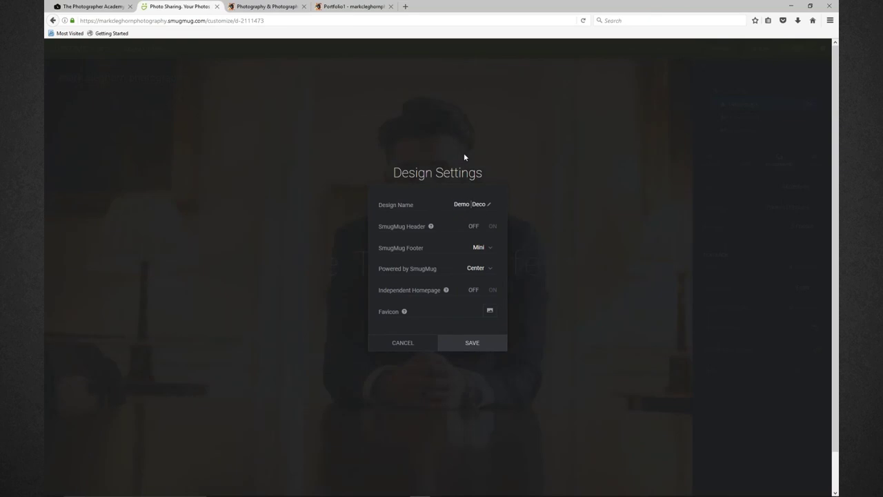
type("july 17")
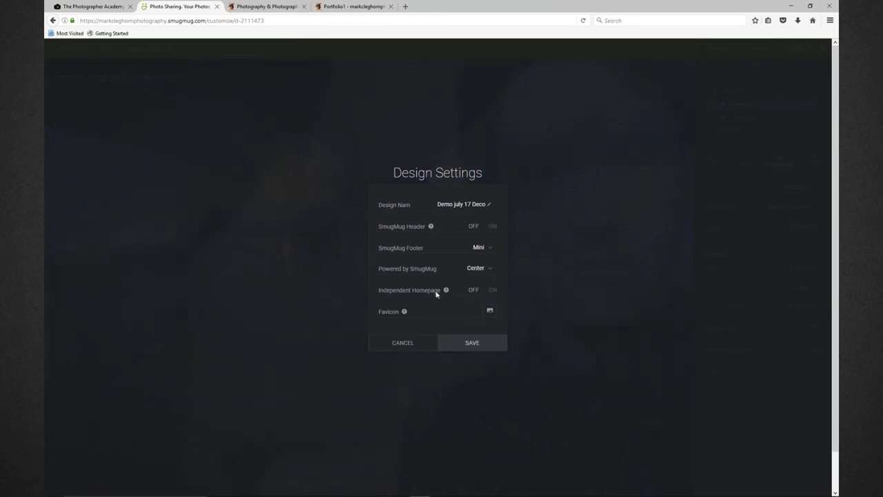
Set the black-and-white portrait of the blonde woman from the Portfolio20171 gallery as the favicon and save the design settings
left_click(489, 311)
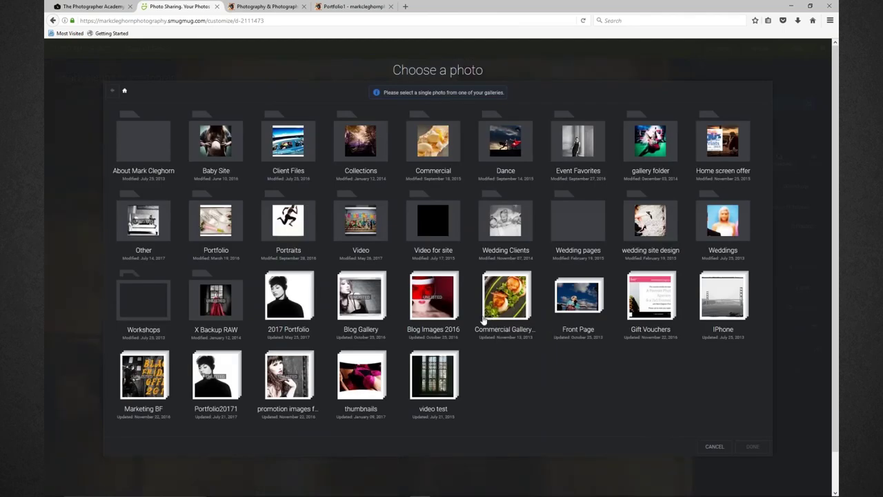
left_click(231, 385)
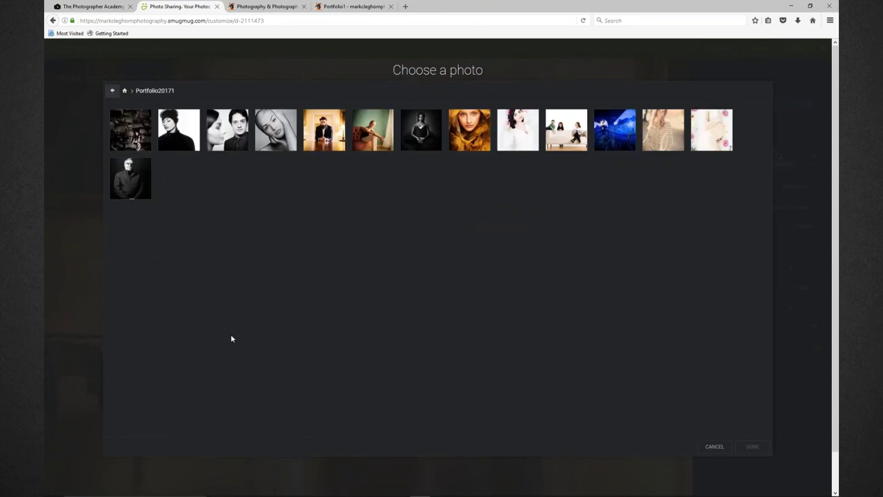
left_click(275, 130)
left_click(751, 449)
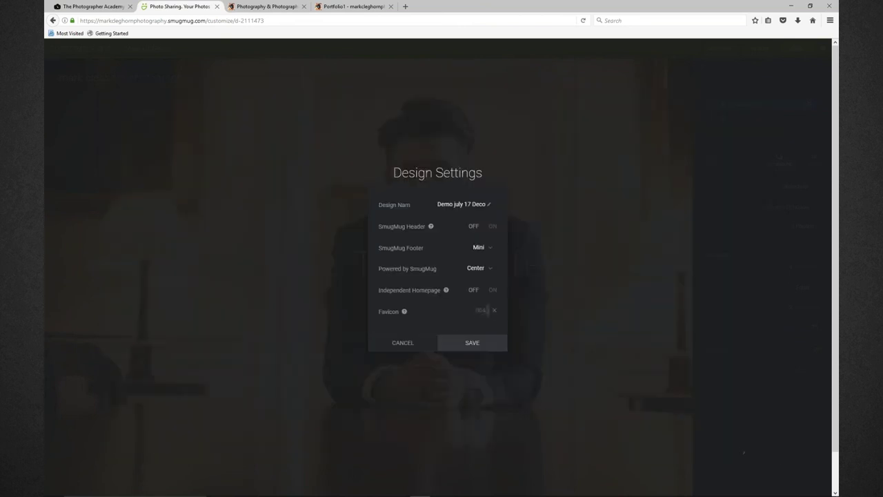
left_click(479, 343)
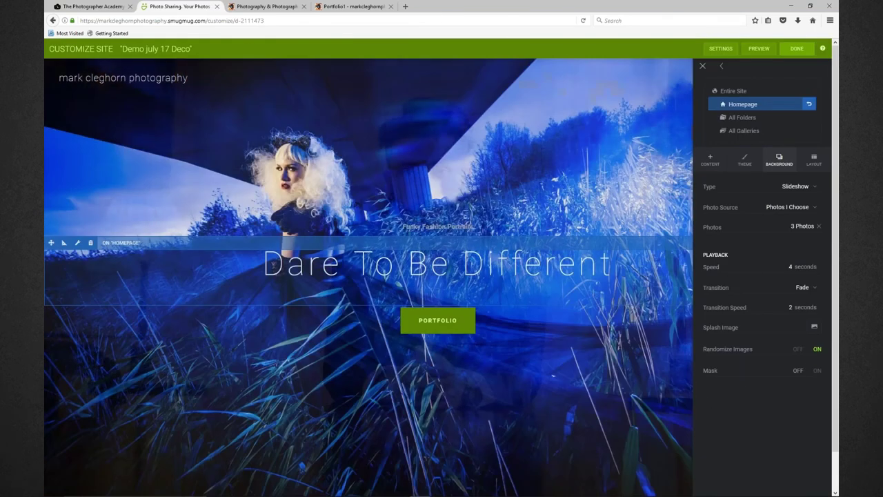
Publish the design and test the homepage's Portfolio button by opening the linked page and viewing its carousel
left_click(797, 48)
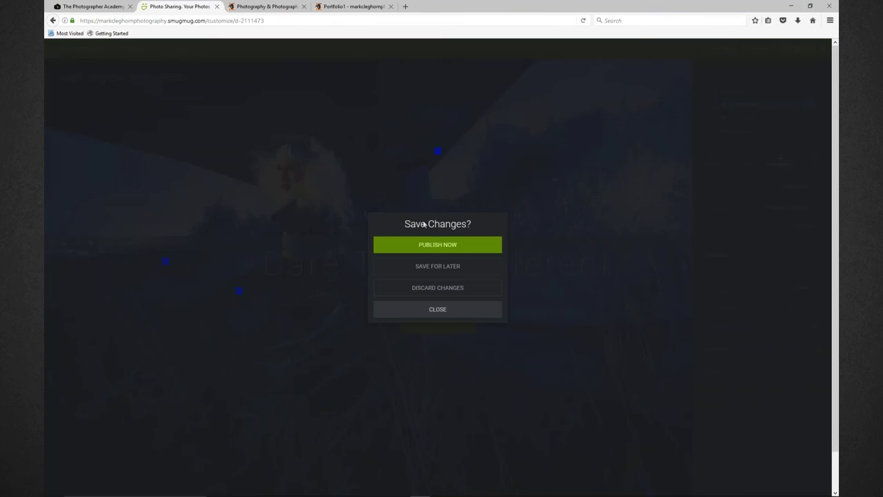
left_click(429, 246)
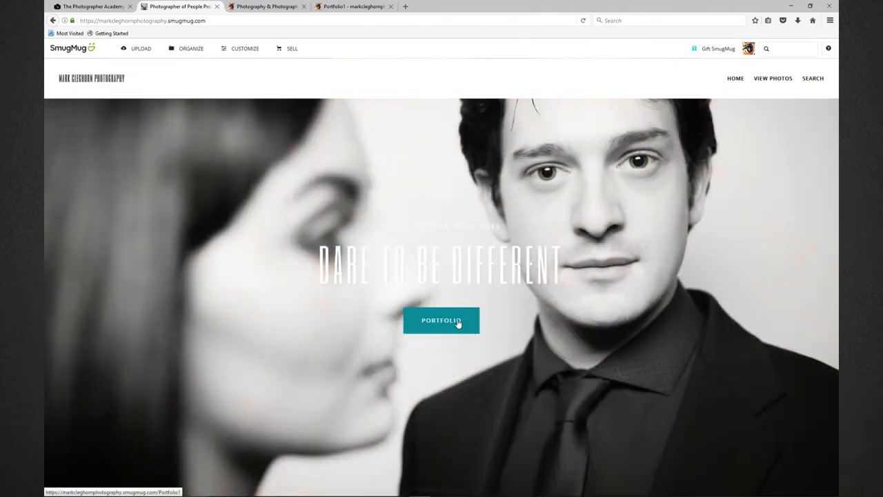
left_click(458, 321)
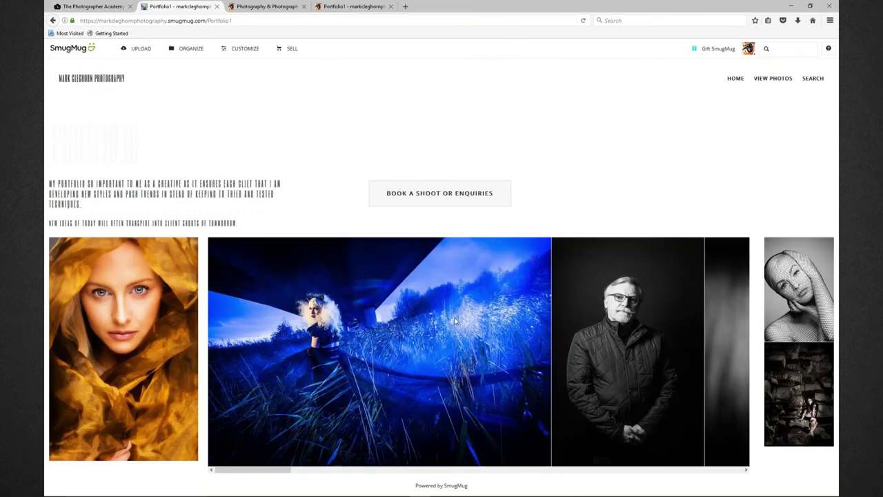
scroll(455, 321, "right", 3)
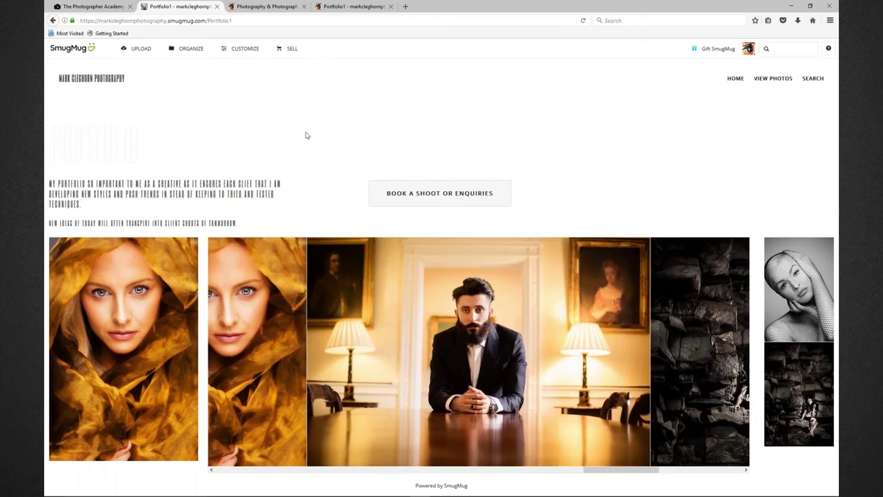
Browse the saved site designs, preview "17 May Demo Zoe", and return to the homepage without switching designs
left_click(245, 48)
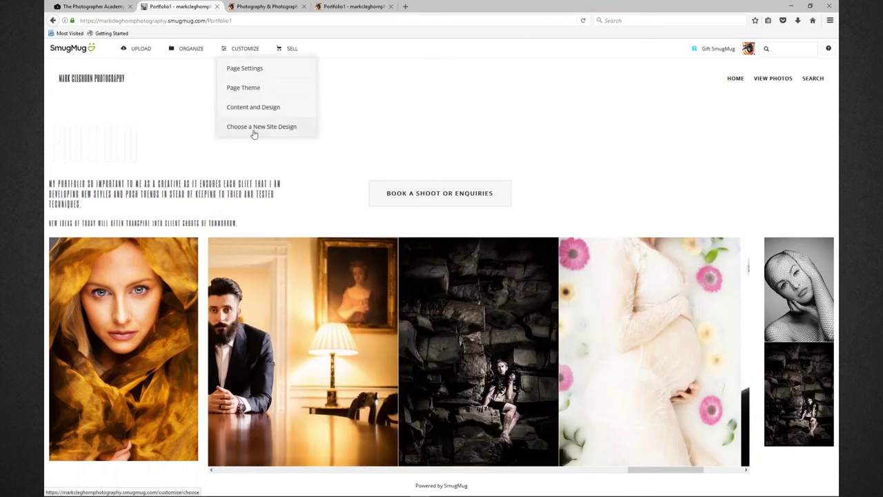
left_click(254, 127)
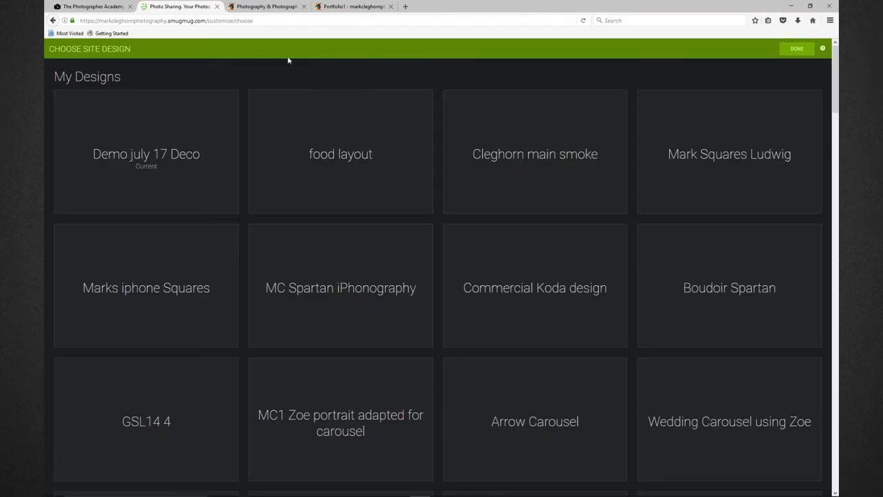
scroll(288, 60, "down", 5)
scroll(283, 61, "down", 8)
scroll(345, 327, "down", 7)
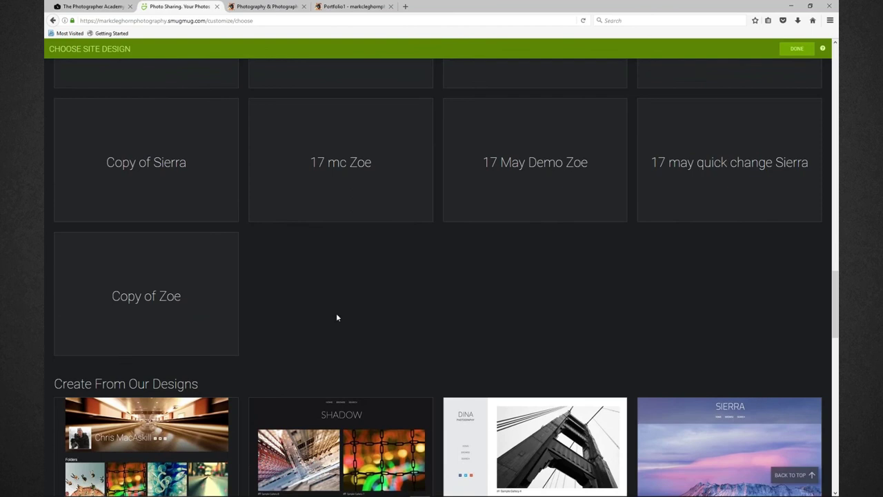
scroll(336, 318, "up", 1)
mouse_move(835, 293)
left_mouse_down()
mouse_move(835, 62)
mouse_move(835, 290)
left_mouse_up()
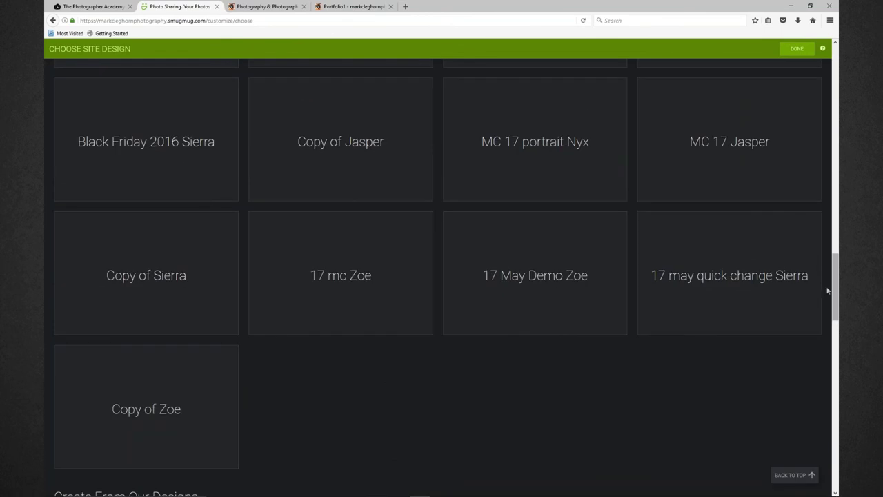
mouse_move(446, 306)
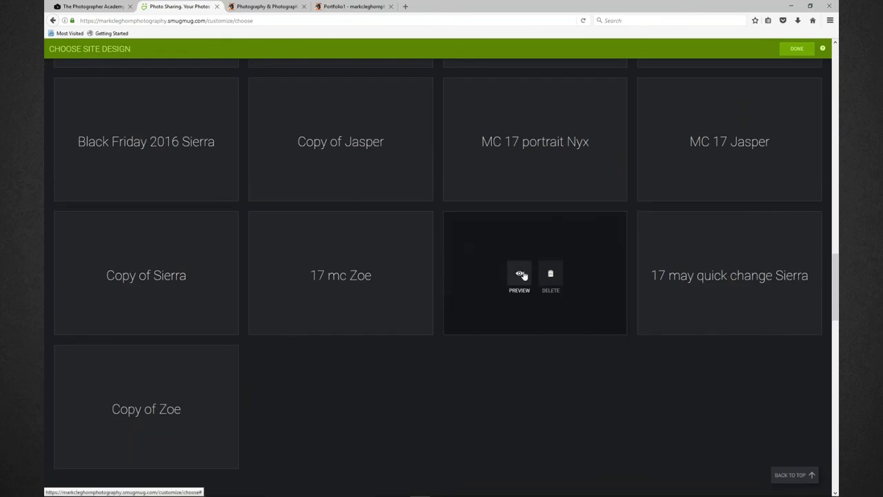
left_click(521, 274)
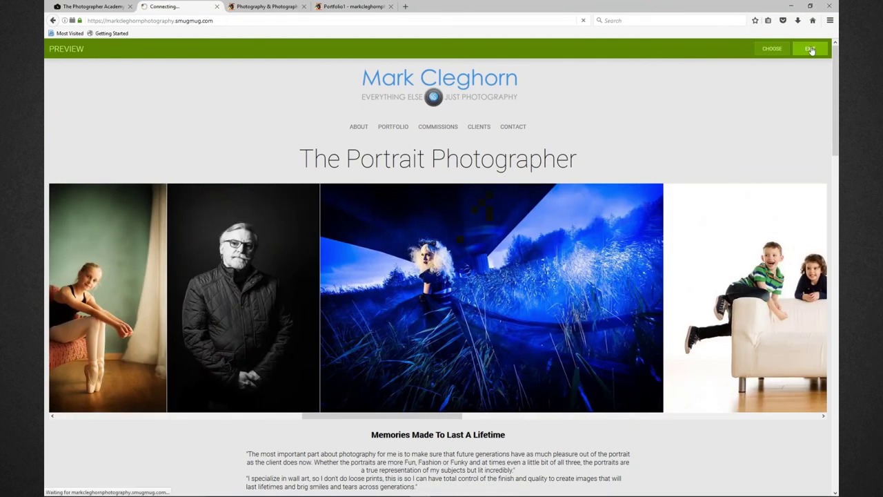
left_click(810, 48)
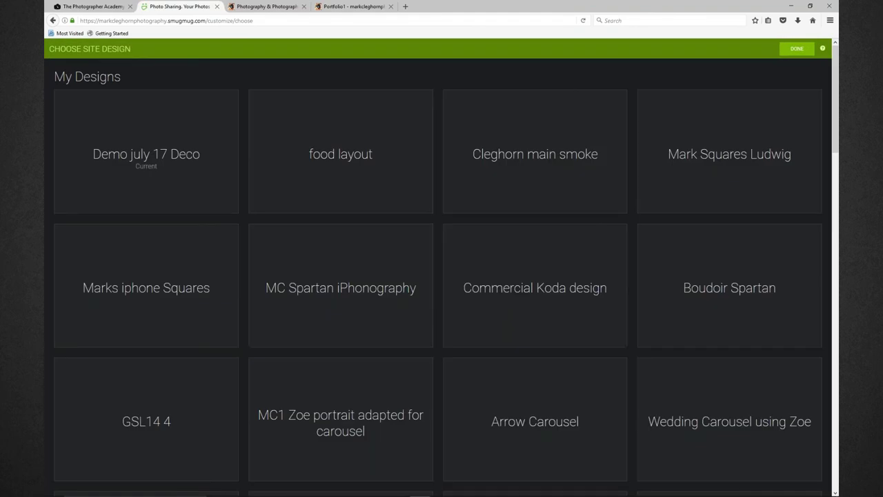
left_click(810, 49)
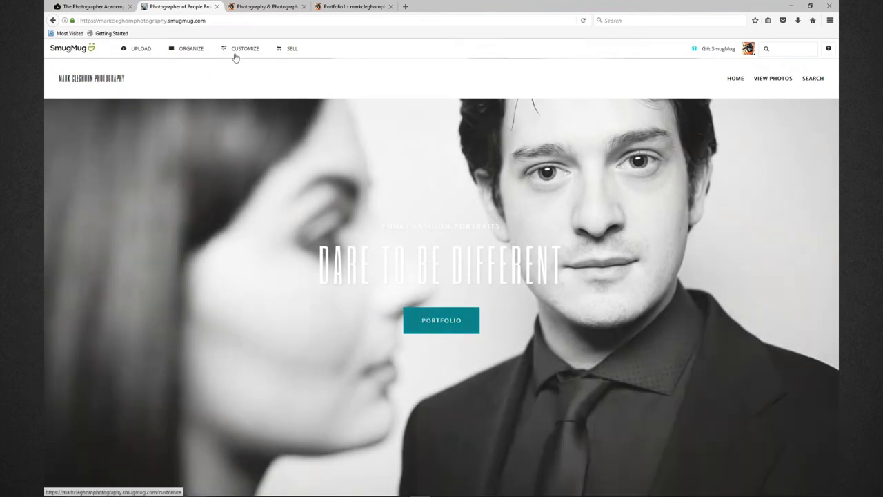
Reopen the homepage for content and design customization, and flip the editing sidebar to the opposite side and back
mouse_move(234, 57)
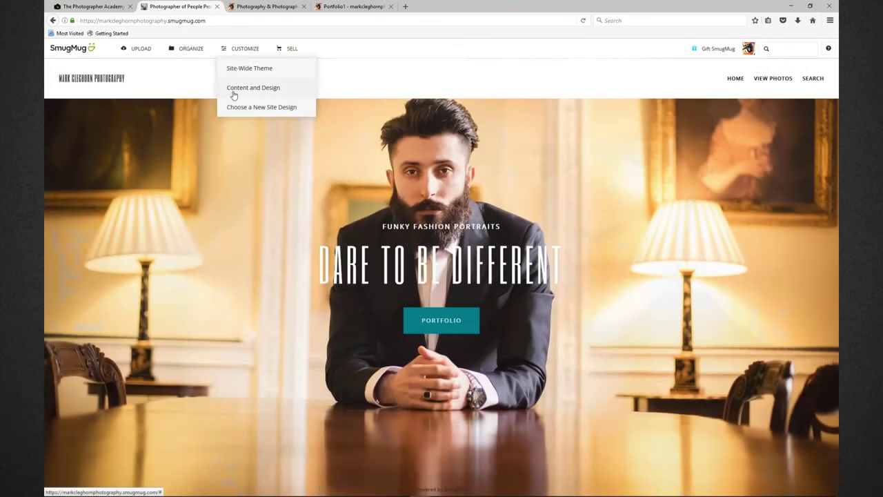
left_click(233, 89)
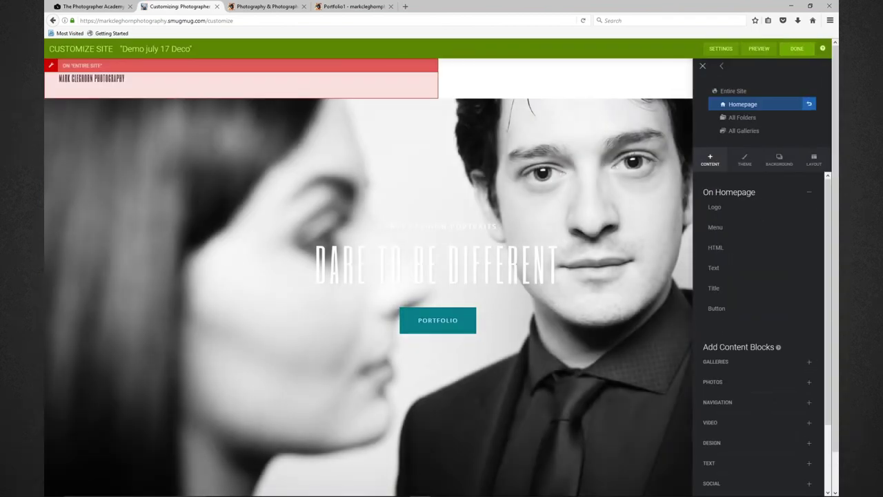
left_click(721, 66)
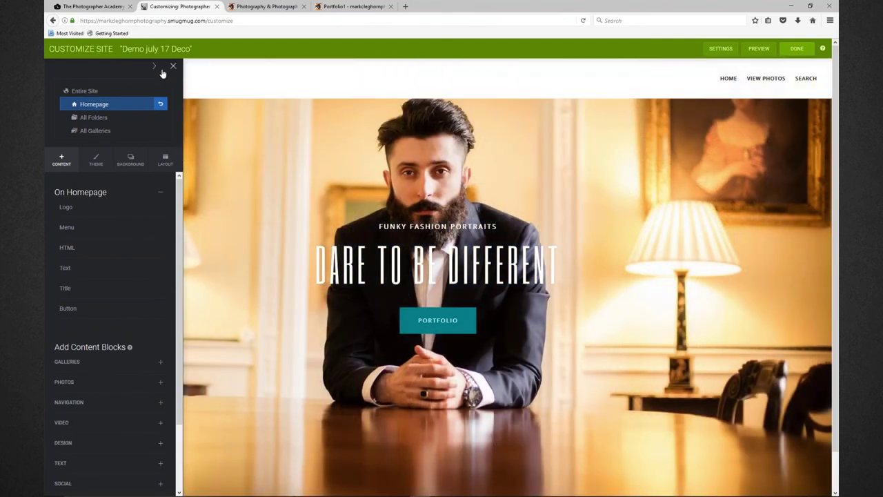
left_click(154, 66)
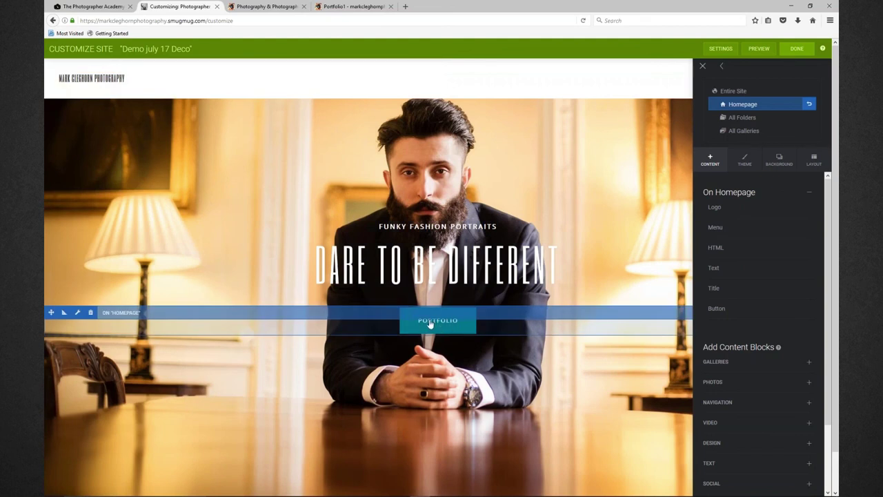
Open the settings of the homepage's Portfolio button and clear its custom URL
left_click(78, 313)
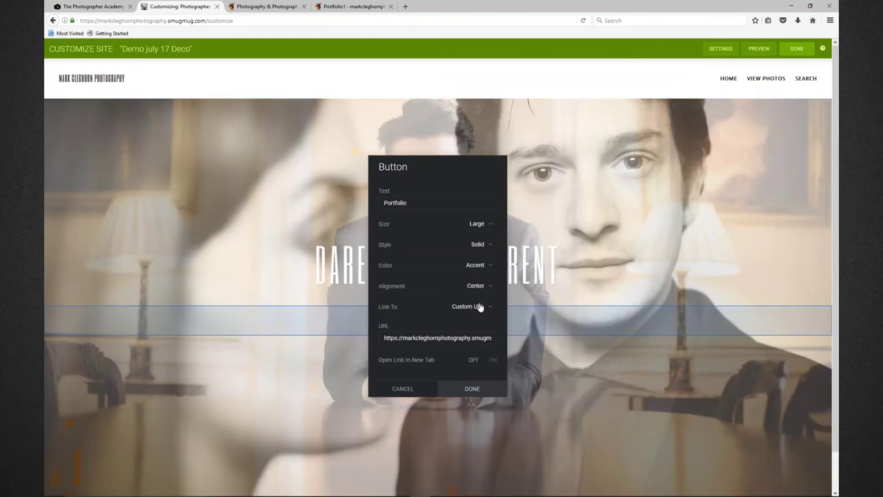
left_click(472, 307)
left_click(429, 299)
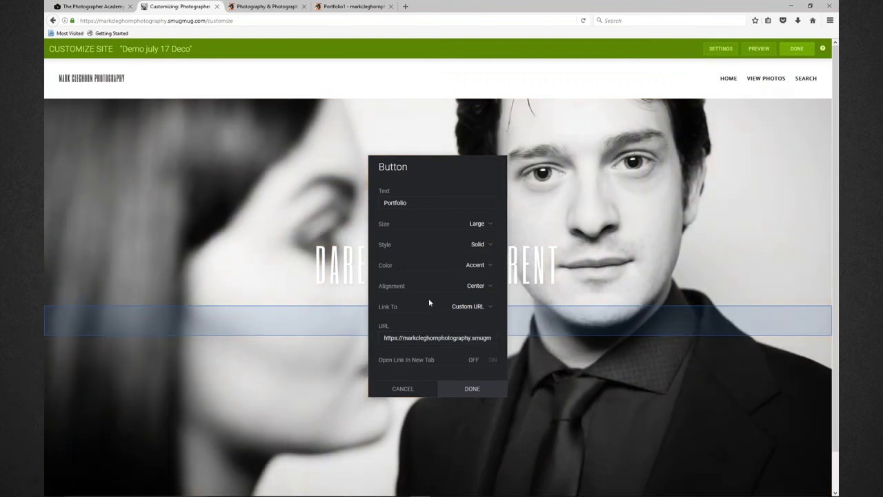
left_click(449, 338)
key("ctrl+a")
key("BackSpace")
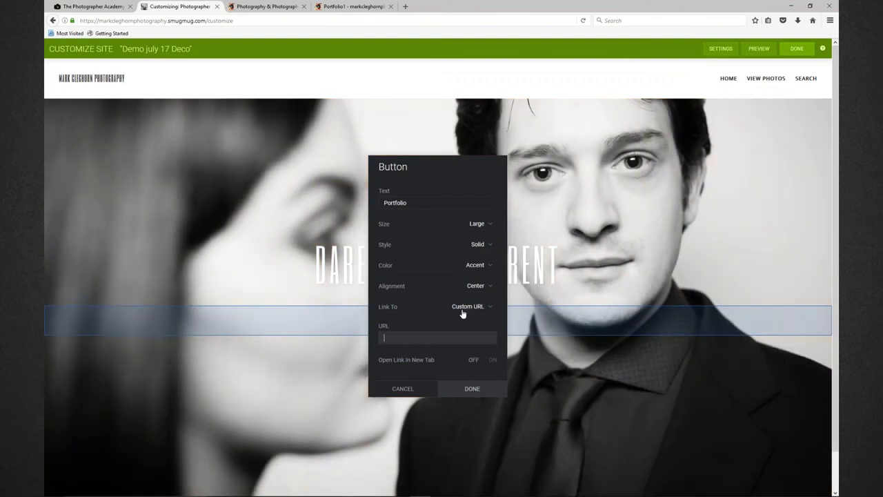
Set the homepage button's link target to Page I Choose
left_click(460, 311)
left_click(461, 310)
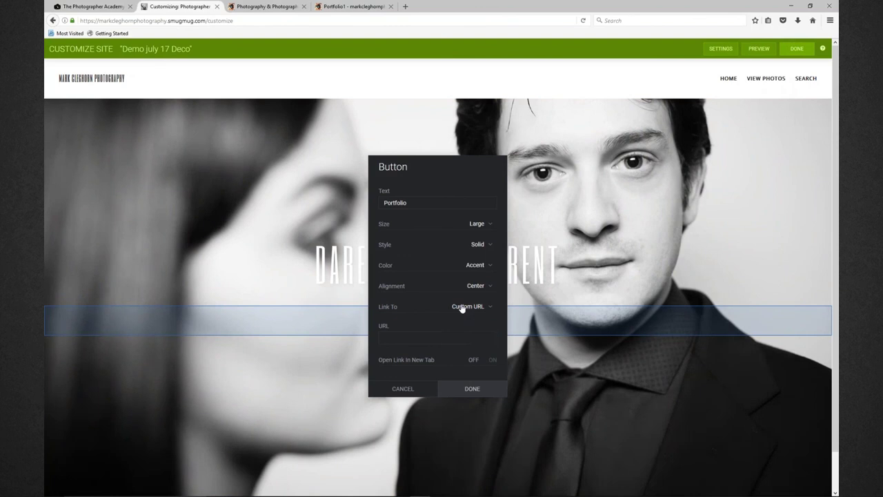
left_click(461, 310)
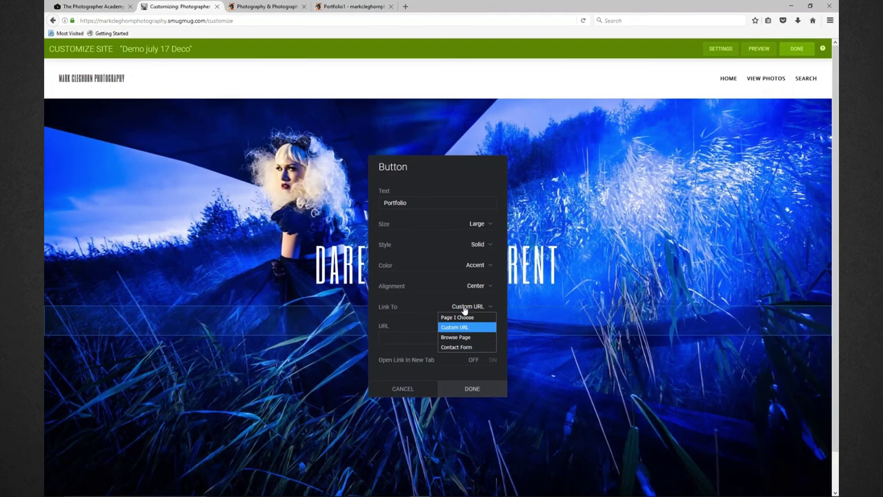
left_click(466, 317)
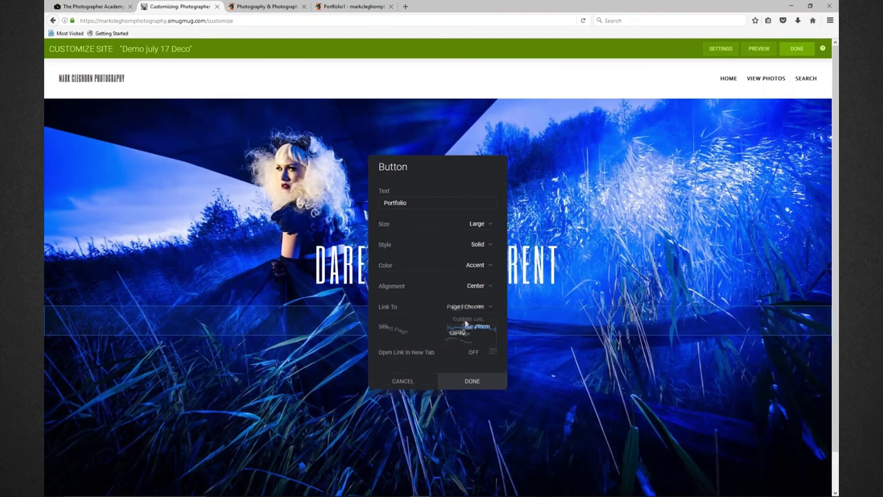
Change the homepage button's text to "Coming Soon" and try to save the button without choosing a page
double_click(418, 203)
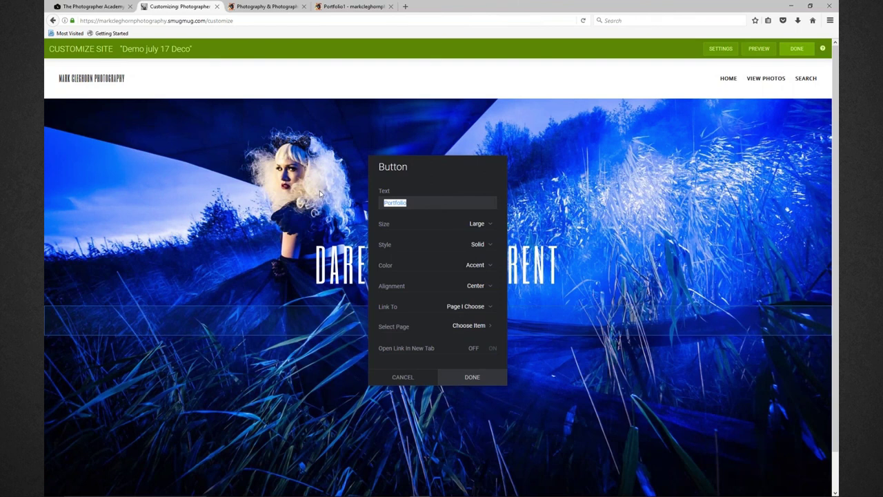
type("Coming Soo")
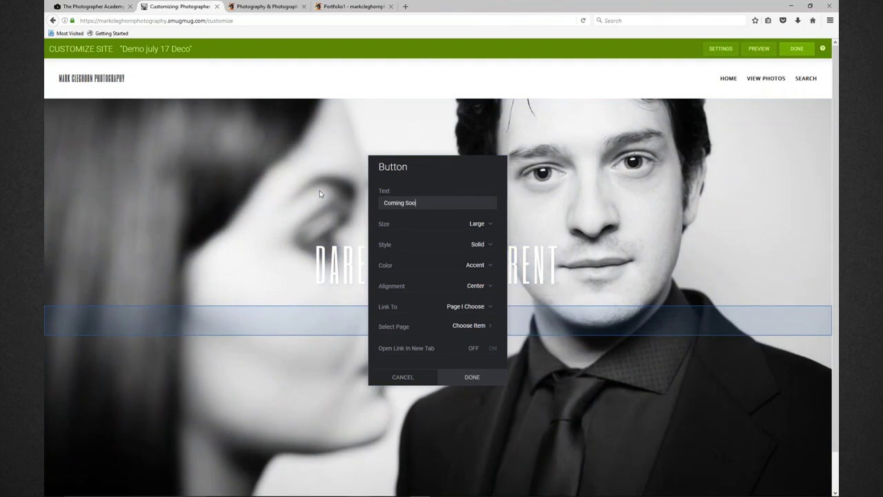
type("n")
left_click(468, 375)
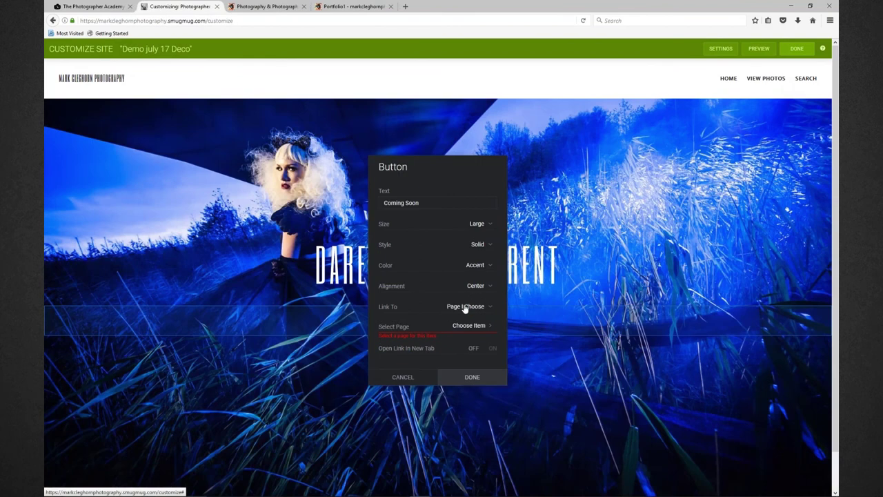
Link the Coming Soon button to a Custom URL copied from the site's root address without "/customize", and save the button
left_click(465, 306)
left_click(468, 330)
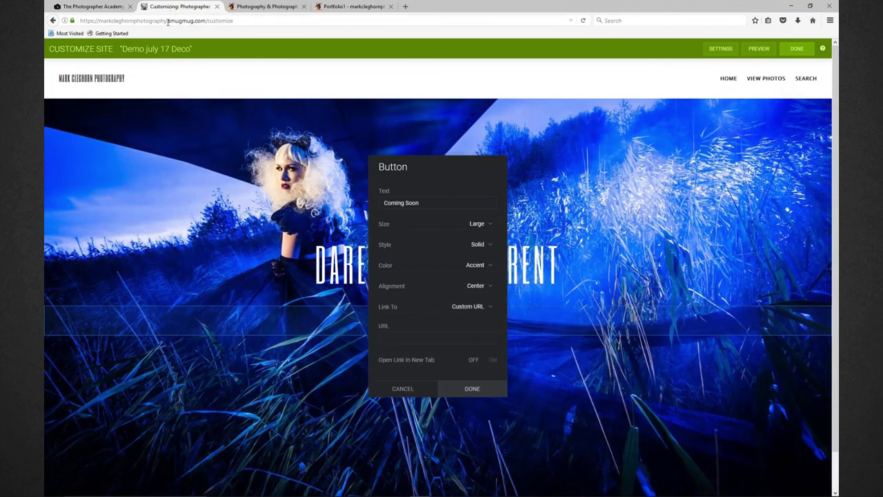
left_click(206, 20)
key("ctrl+c")
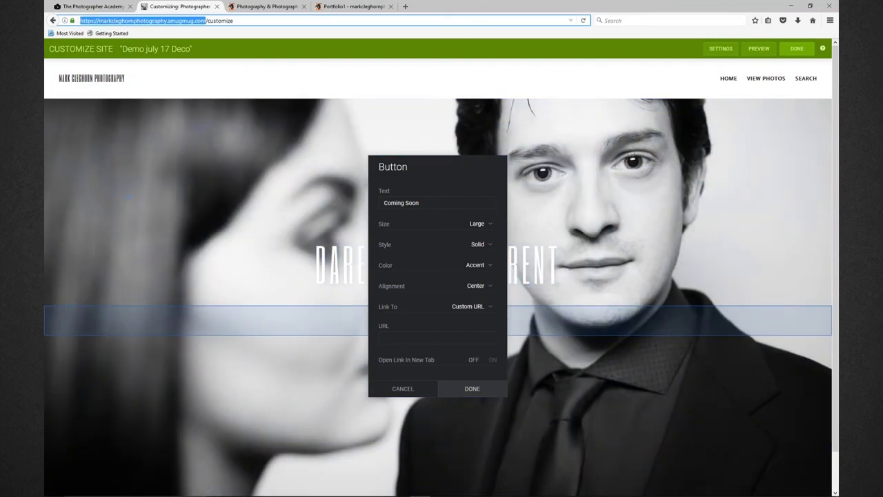
left_click(410, 339)
key("ctrl+v")
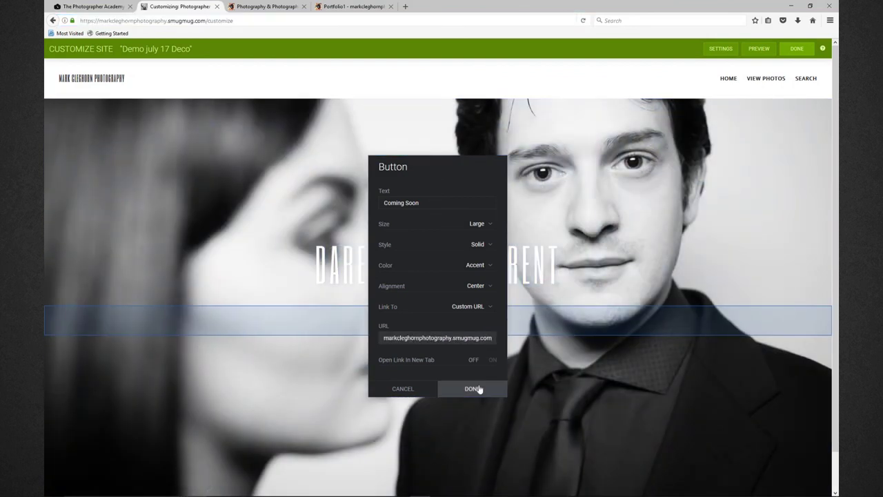
left_click(473, 389)
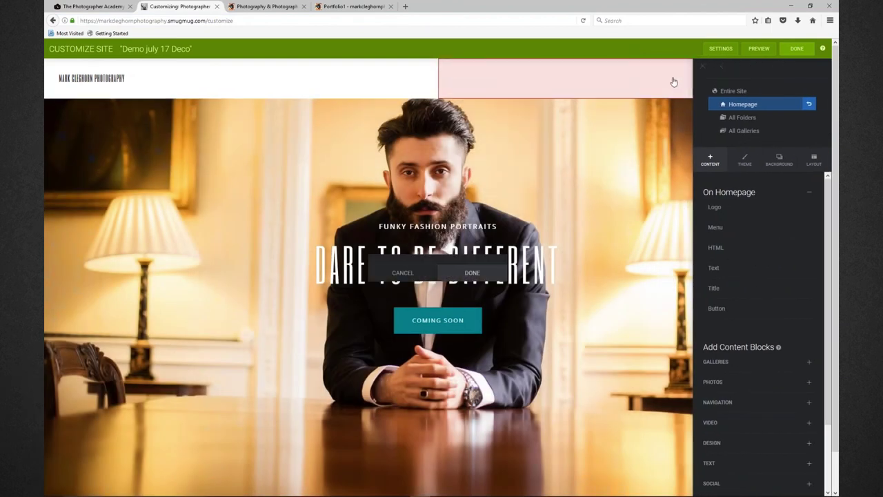
Remove the Home, View Photos and Search links from the site's header menu and save the menu
left_click(674, 82)
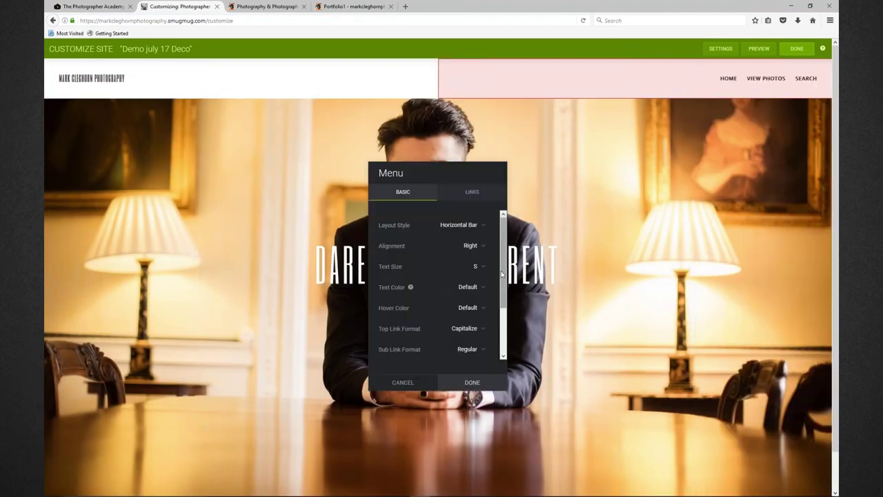
left_click(474, 196)
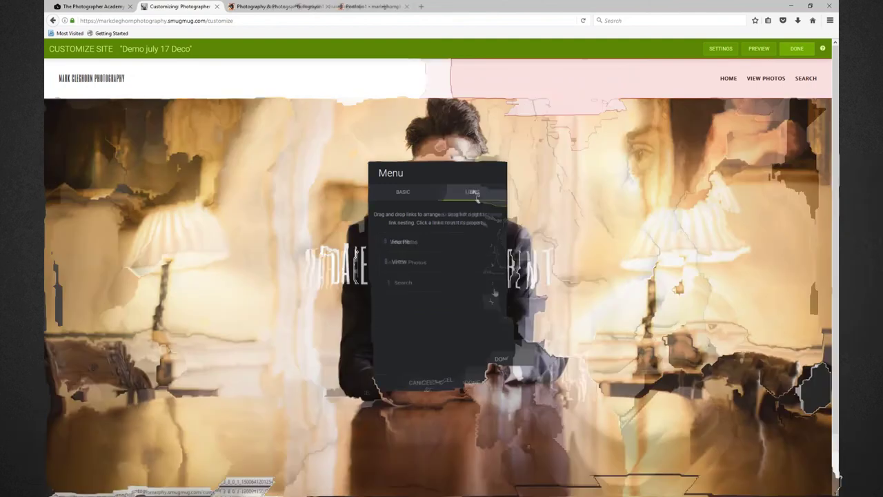
left_click(476, 241)
left_click(492, 241)
left_click(491, 242)
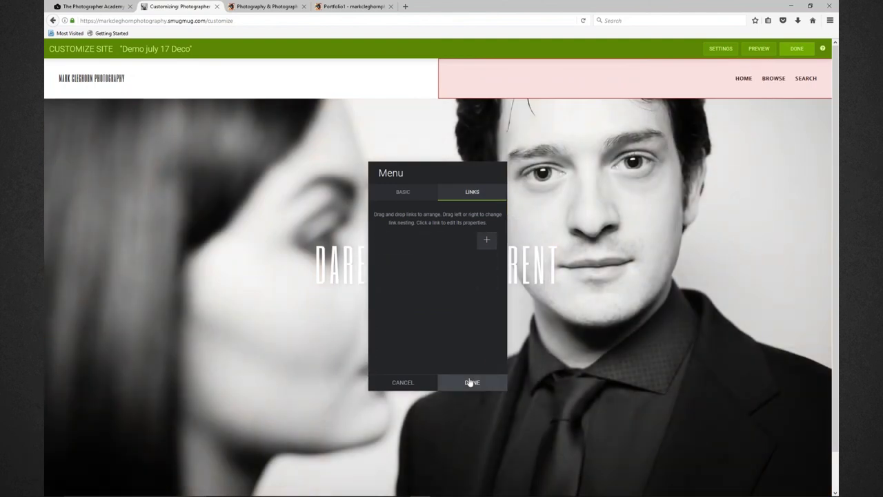
left_click(471, 382)
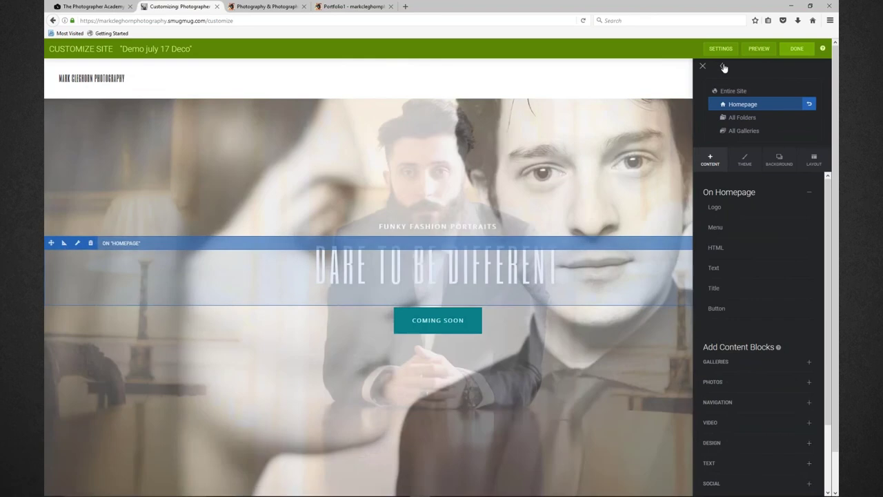
Flip the editing sidebar to the opposite side and delete the Home and Browse links from the header menu
left_click(724, 67)
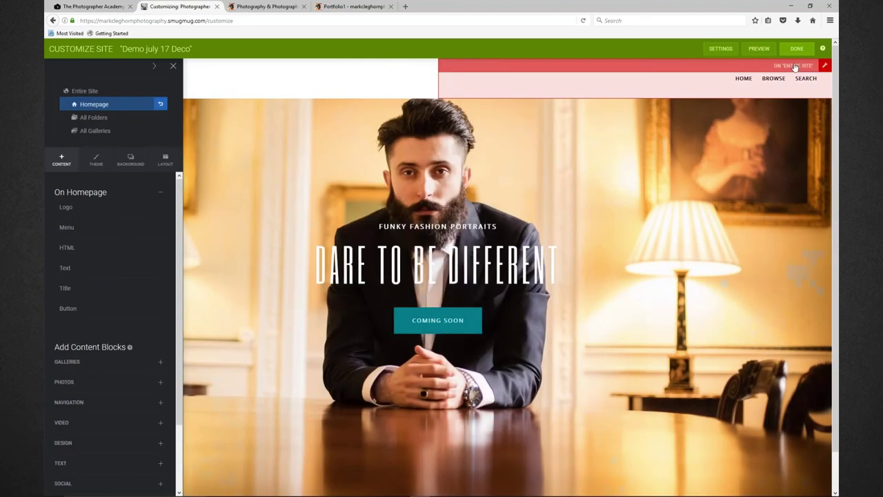
left_click(796, 69)
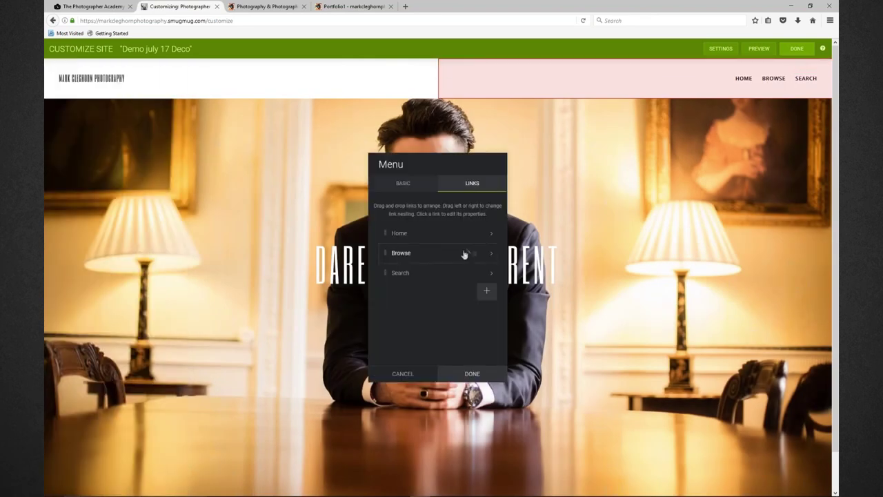
left_click(476, 235)
left_click(477, 235)
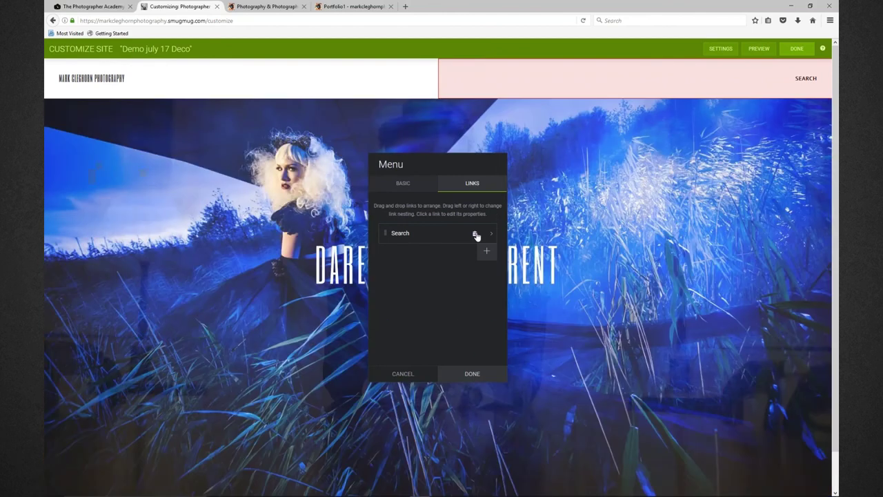
Rename the header menu's remaining Search link to "Coming Soon"
left_click(423, 185)
left_click(465, 187)
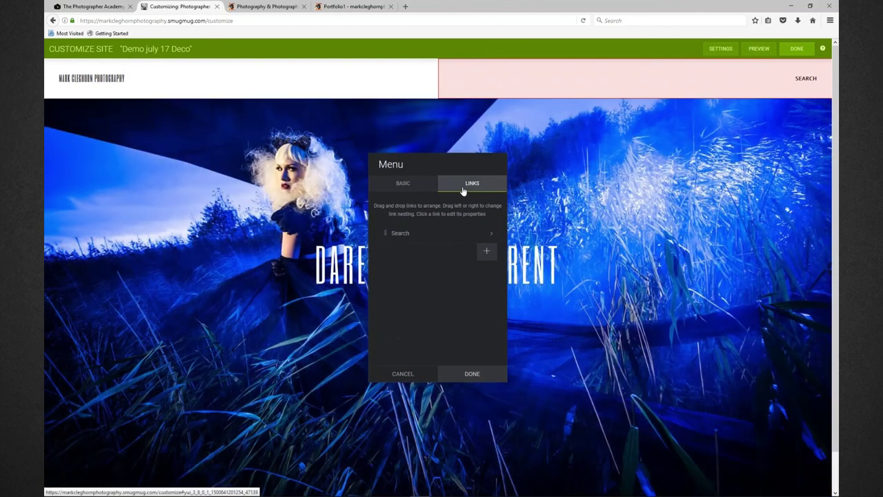
left_click(442, 235)
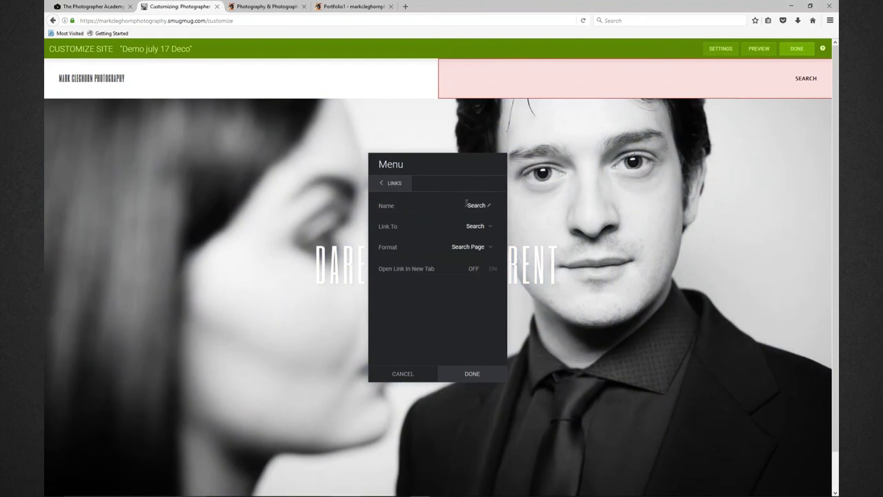
double_click(468, 205)
type("Conn")
type("ni")
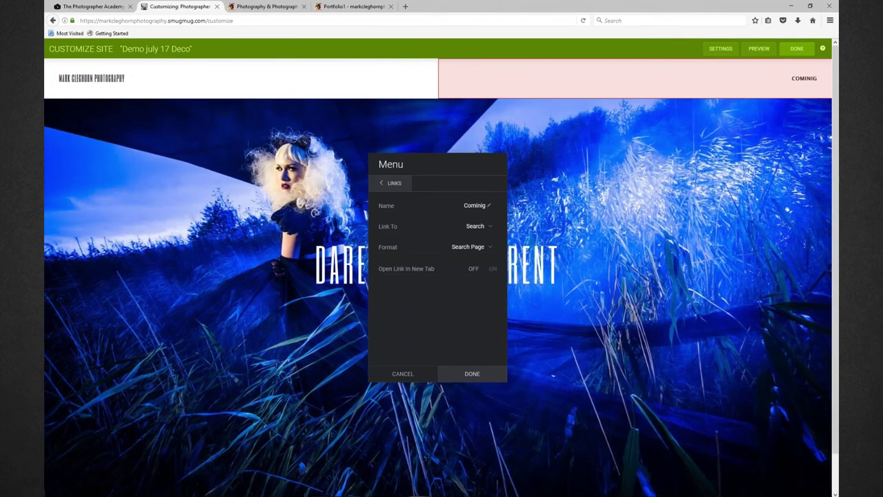
key("BackSpace")
key("BackSpace")
key("BackSpace")
type("ing Soo")
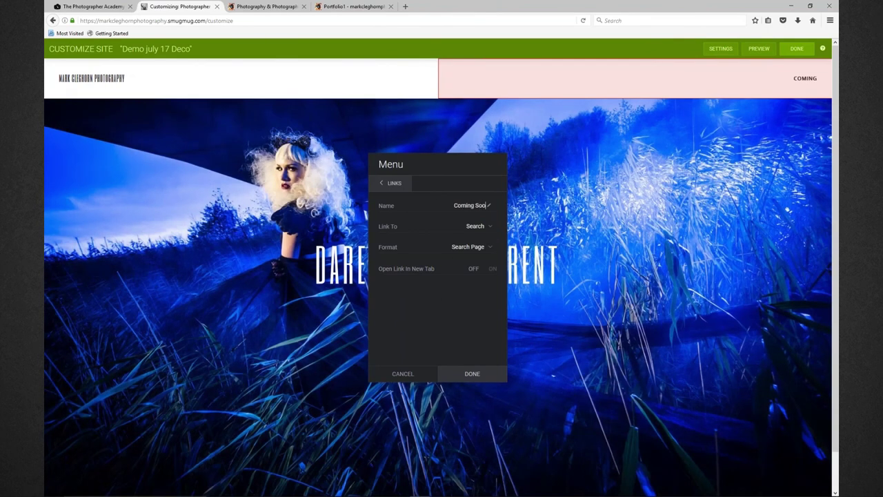
type("n")
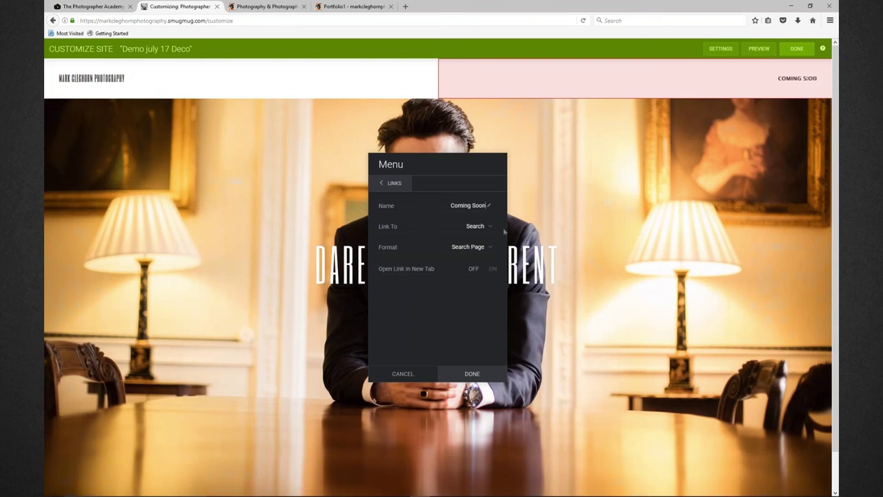
Link the Coming Soon menu item to the Homepage, save the menu, and publish the design changes
left_click(478, 227)
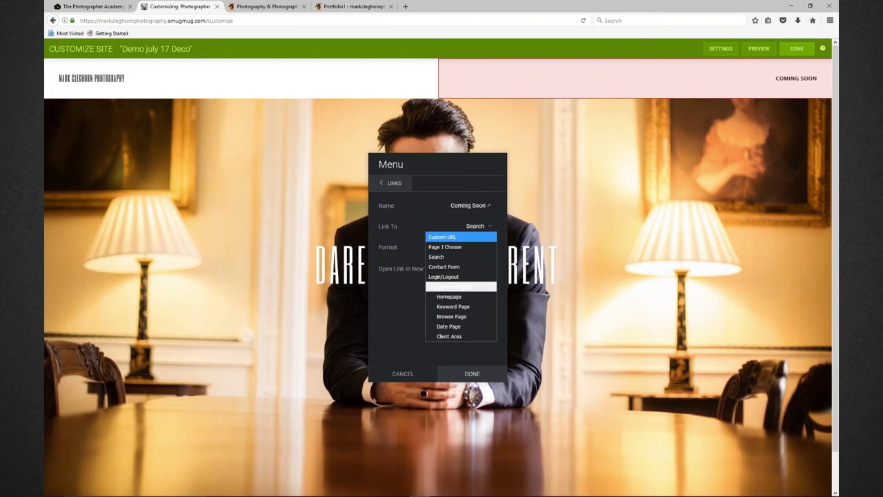
left_click(456, 296)
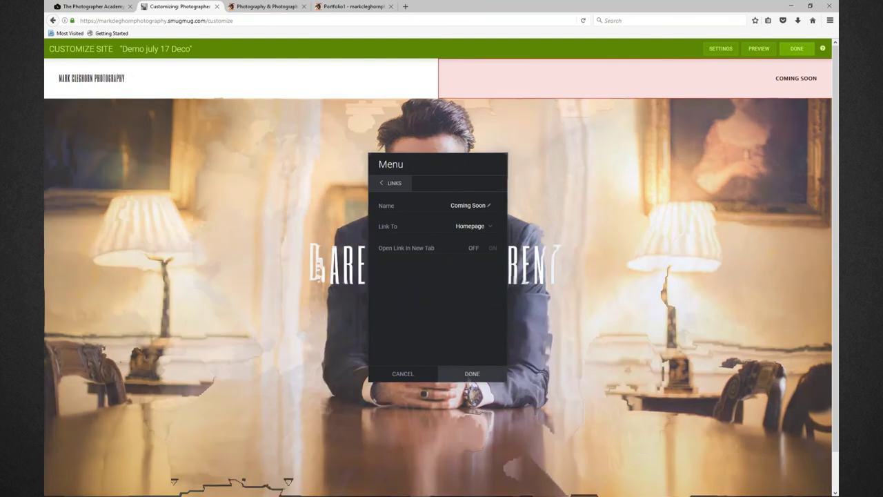
left_click(472, 374)
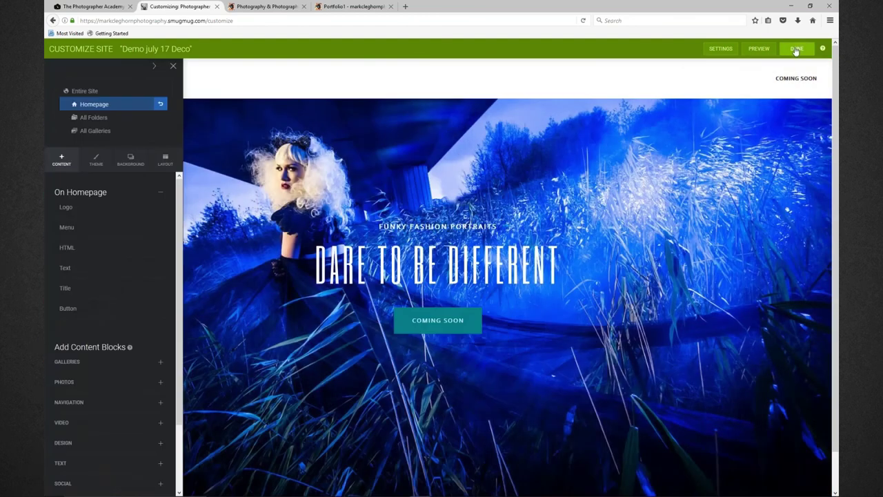
left_click(797, 48)
left_click(465, 246)
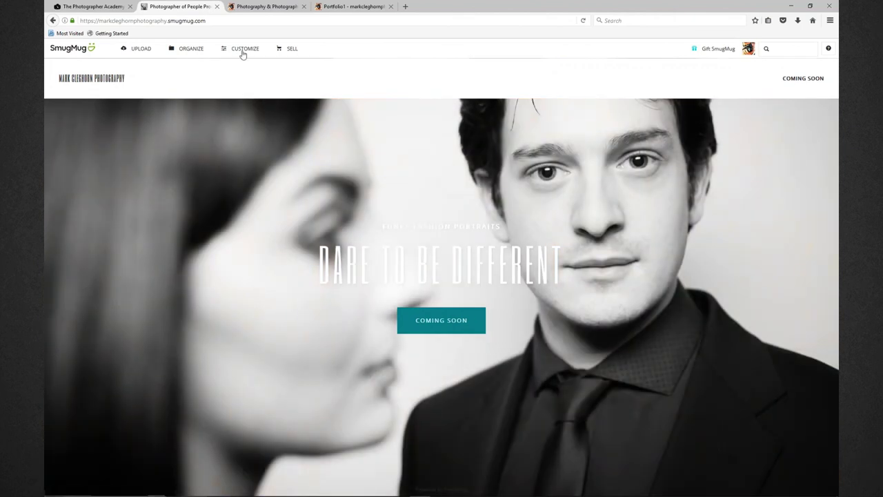
Preview the saved design with the heading "The Portrait Photographer" and publish it as the site's active design
left_click(242, 53)
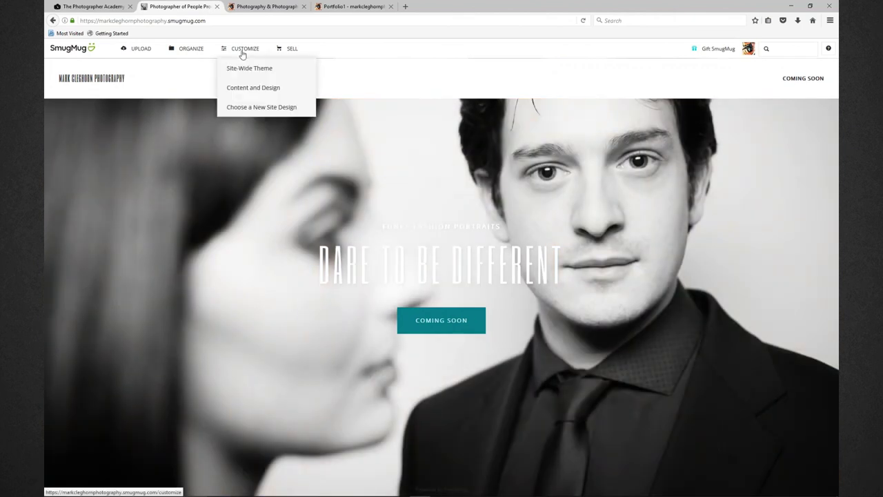
left_click(248, 109)
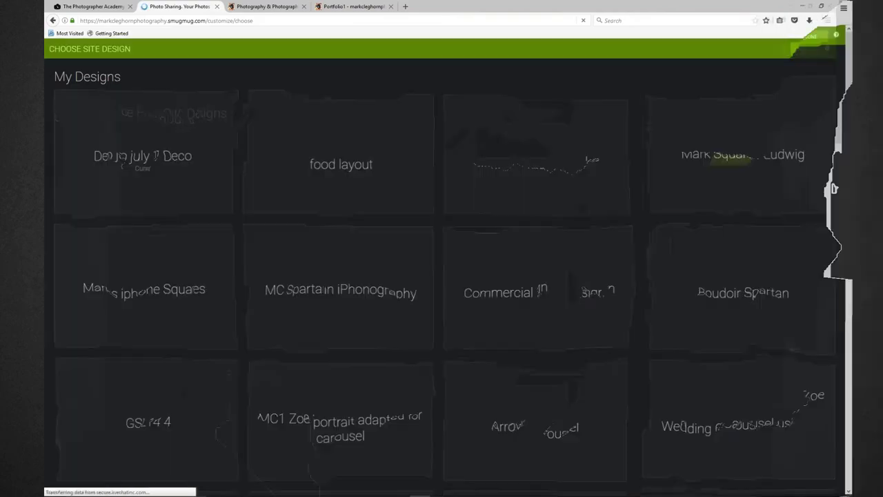
left_click_drag(835, 141, 824, 300)
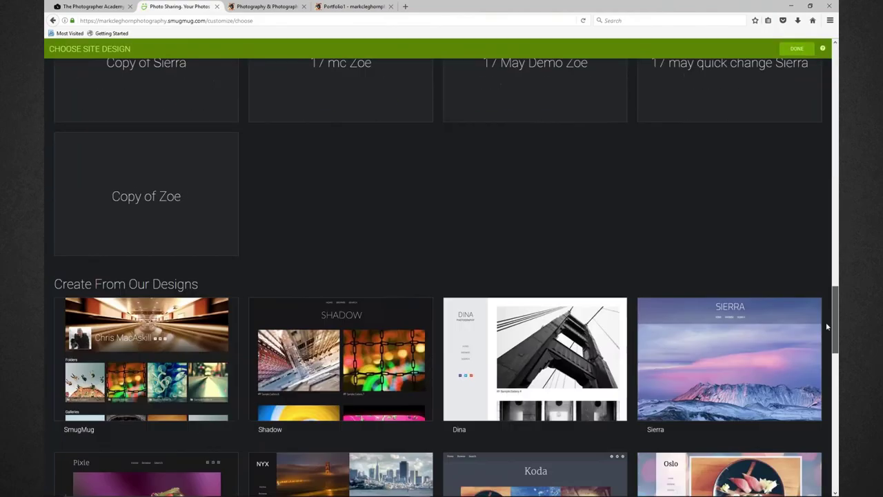
left_click(519, 221)
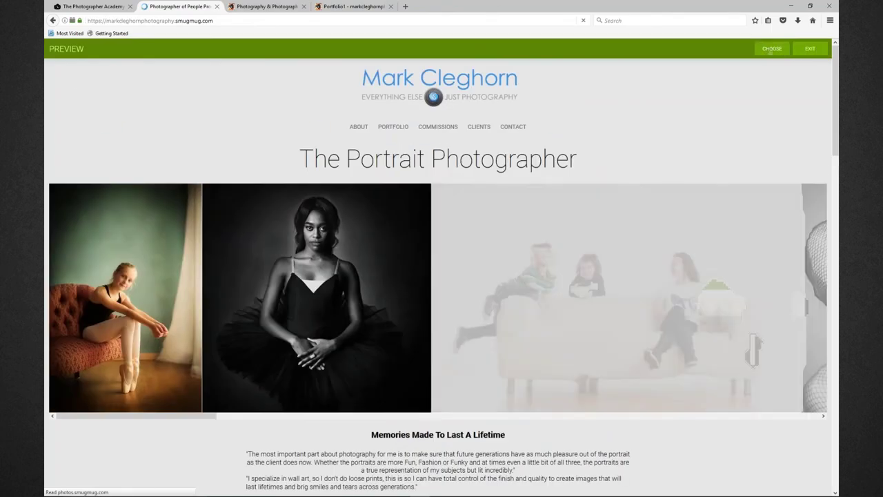
left_click(770, 49)
left_click(463, 255)
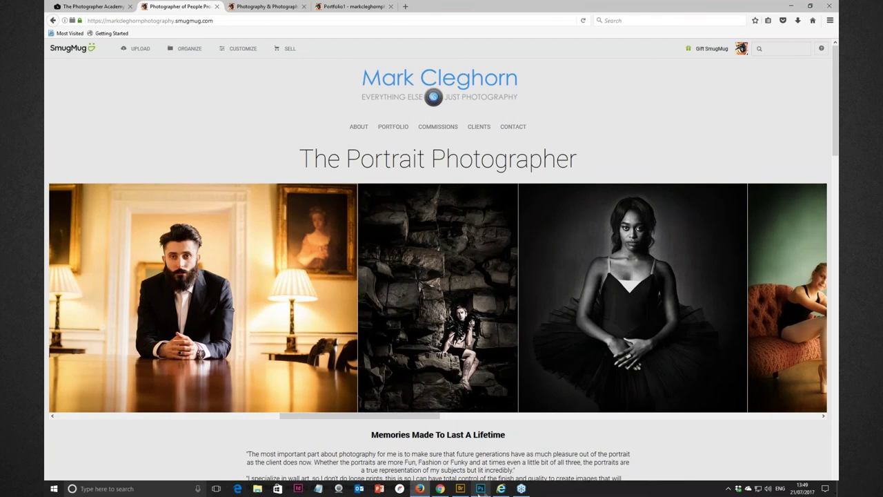
Switch to the Internet Explorer window with the SmugMug Just for Pros newsletter
left_click(501, 488)
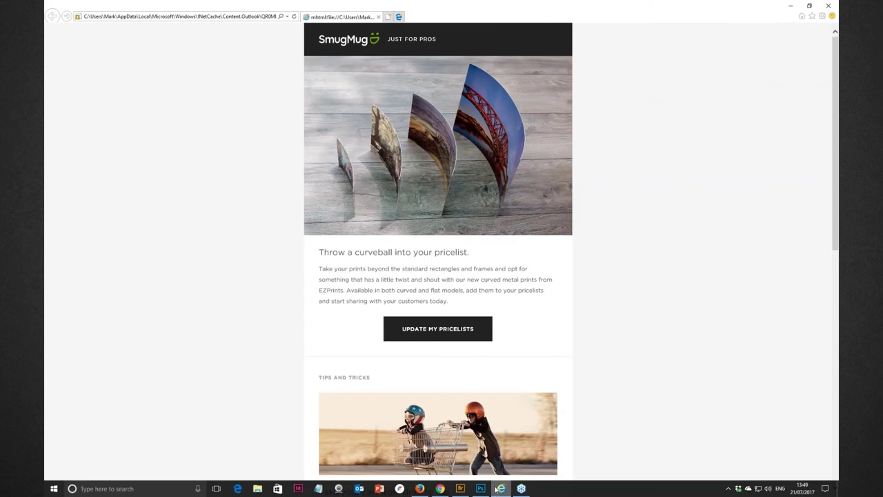
Open the newsletter's "Take your cart from drab to fab" article on customizing the SmugMug shopping cart
scroll(648, 241, "down", 4)
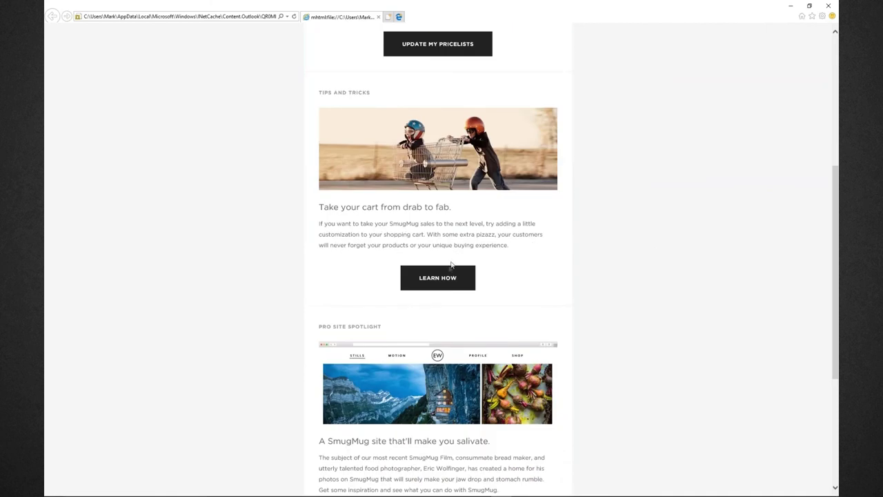
left_click(444, 283)
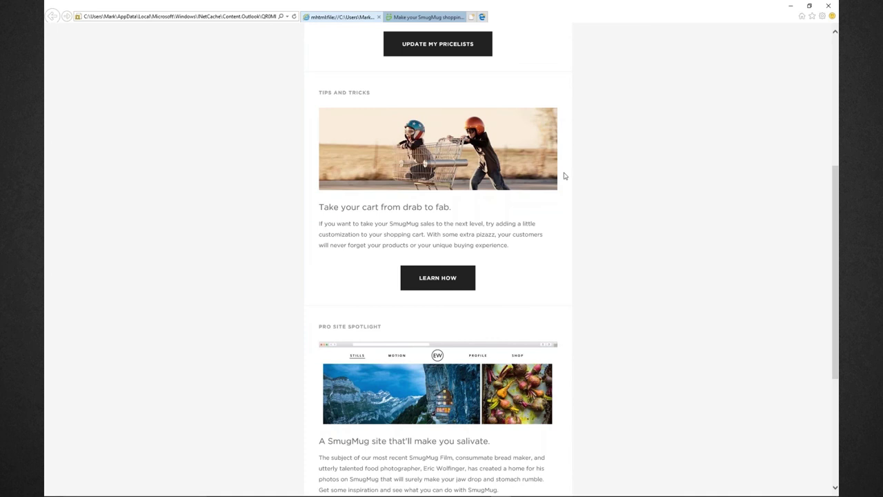
left_click(418, 17)
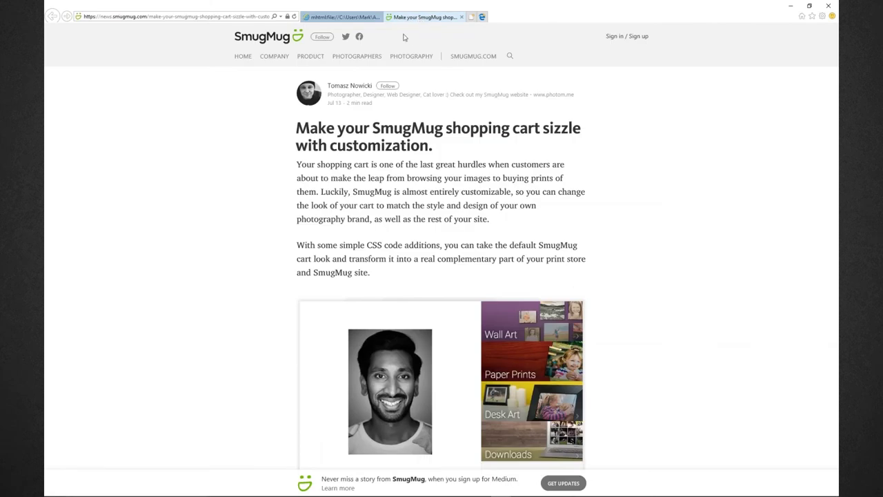
Examine the article's default and CSS-customized cart examples, its image preparation requirements, and the CSS code instructions
scroll(643, 334, "down", 4)
scroll(643, 333, "up", 1)
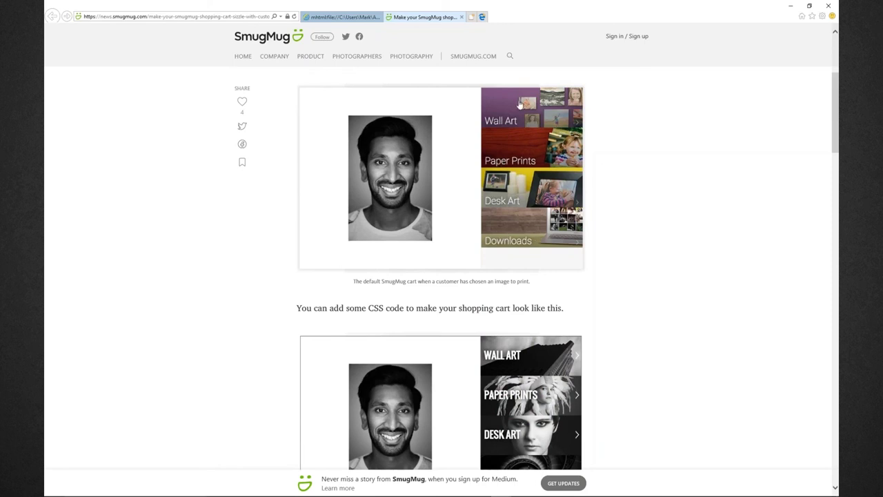
scroll(648, 301, "down", 2)
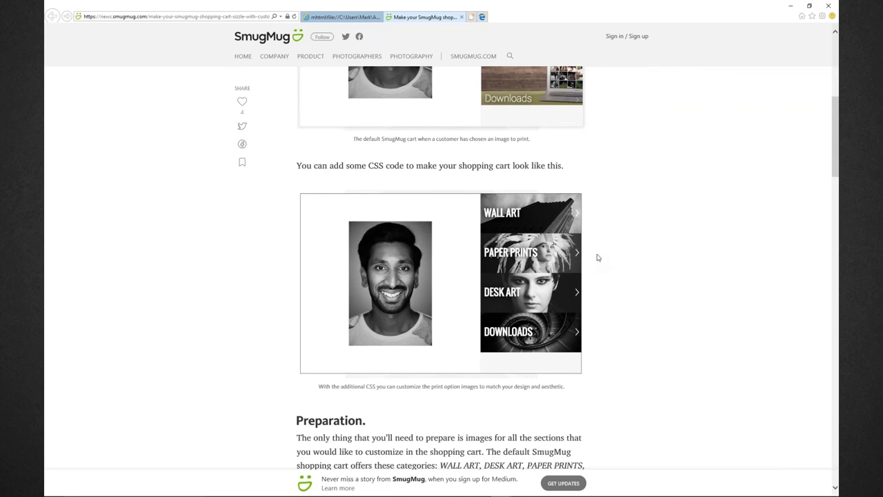
scroll(598, 256, "down", 4)
scroll(597, 256, "up", 2)
left_click(231, 16)
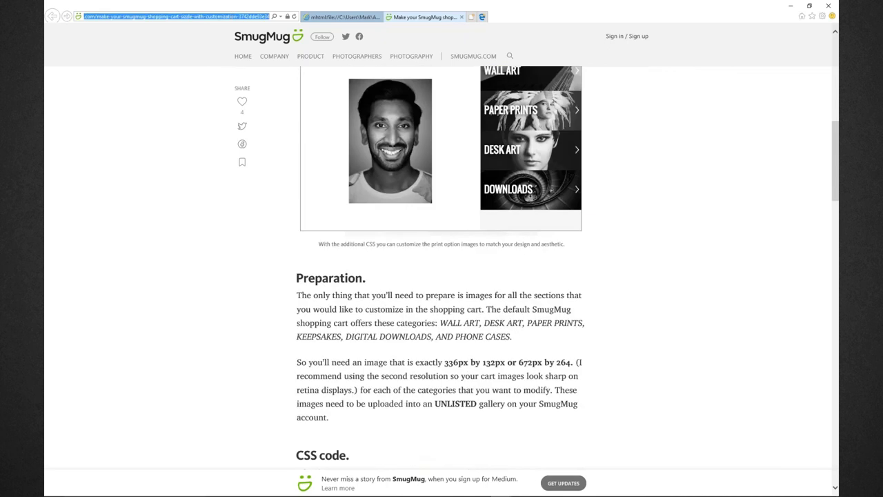
key("alt+Tab")
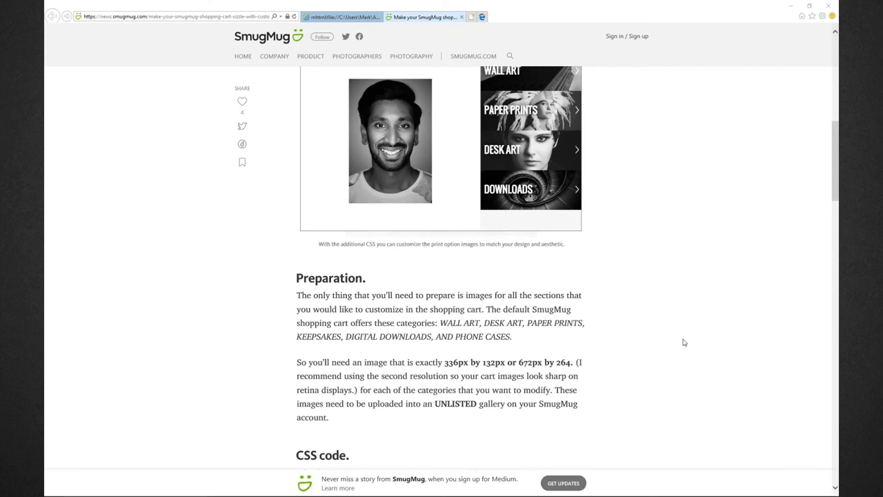
scroll(679, 347, "up", 1)
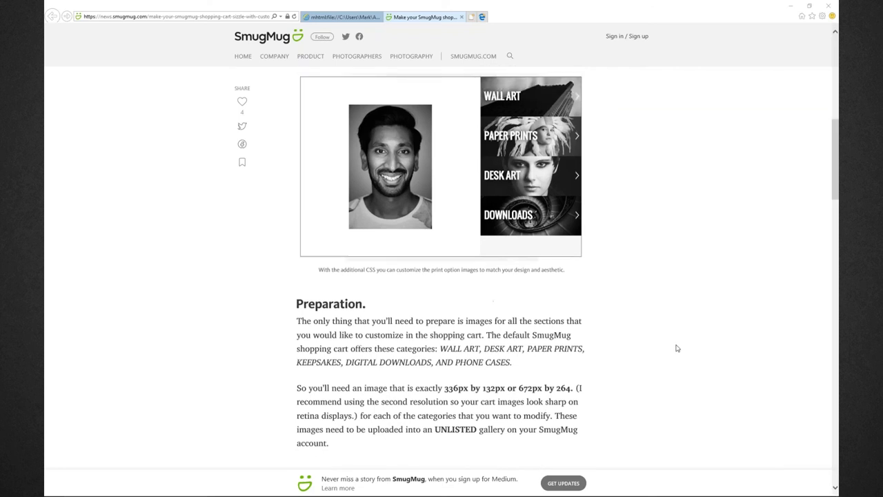
scroll(679, 347, "down", 3)
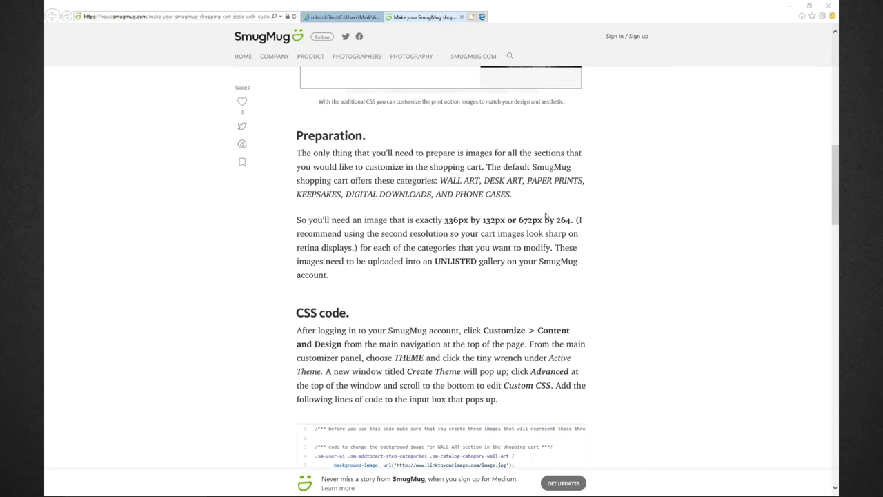
scroll(546, 217, "up", 5)
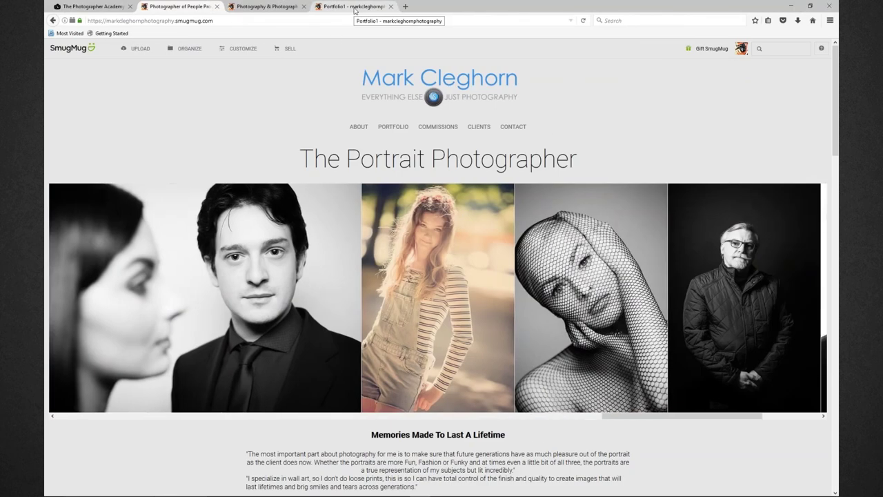
Open the Portrait Clients page of the live photography site in Firefox and enter the blonde woman's gallery
left_click(355, 7)
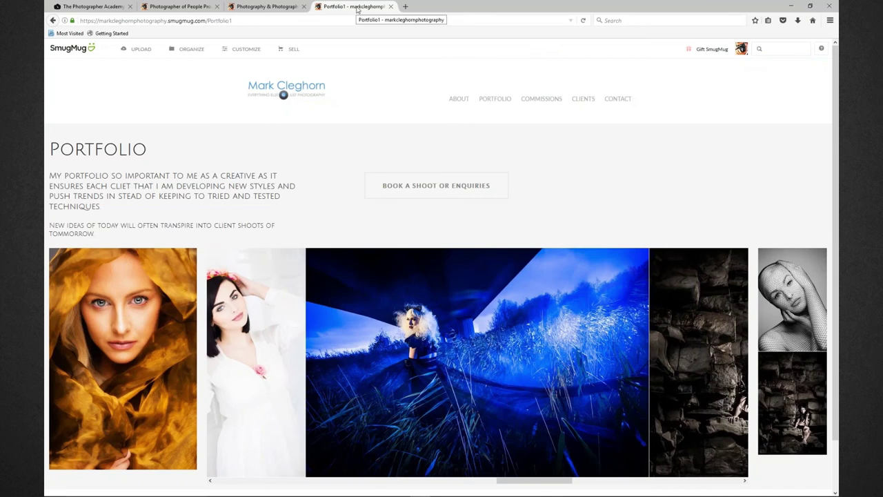
left_click(286, 7)
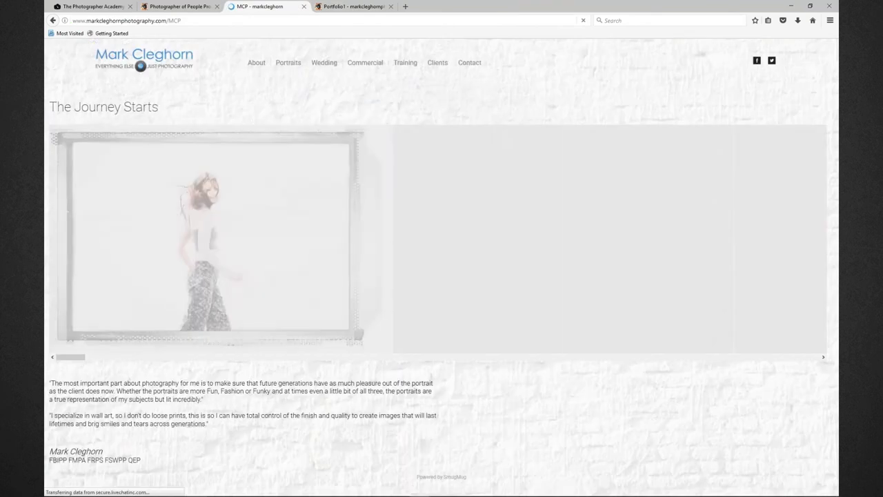
mouse_move(437, 62)
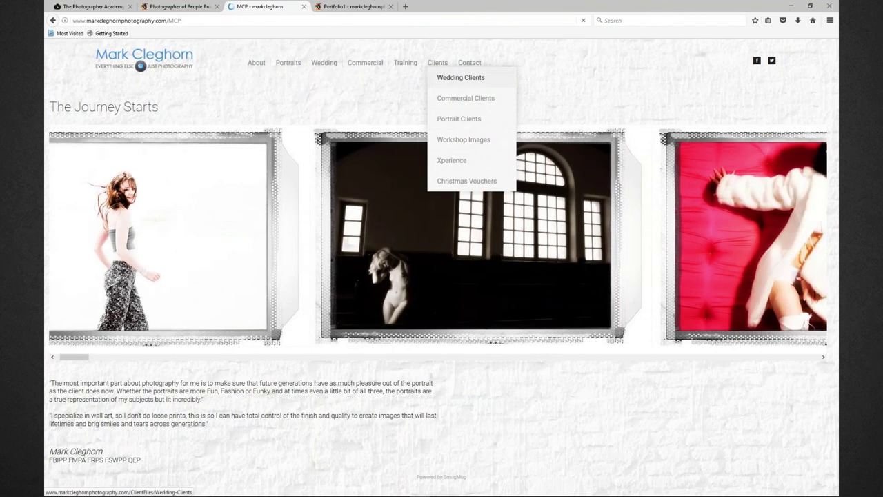
left_click(459, 119)
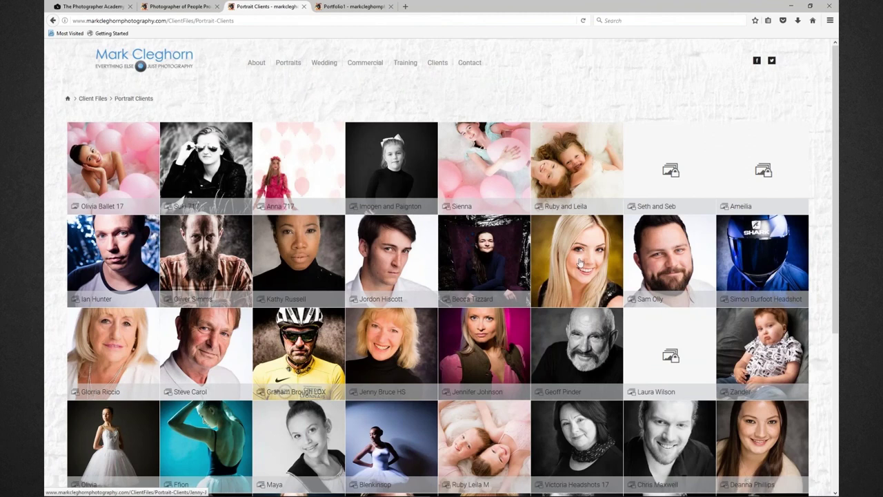
left_click(581, 262)
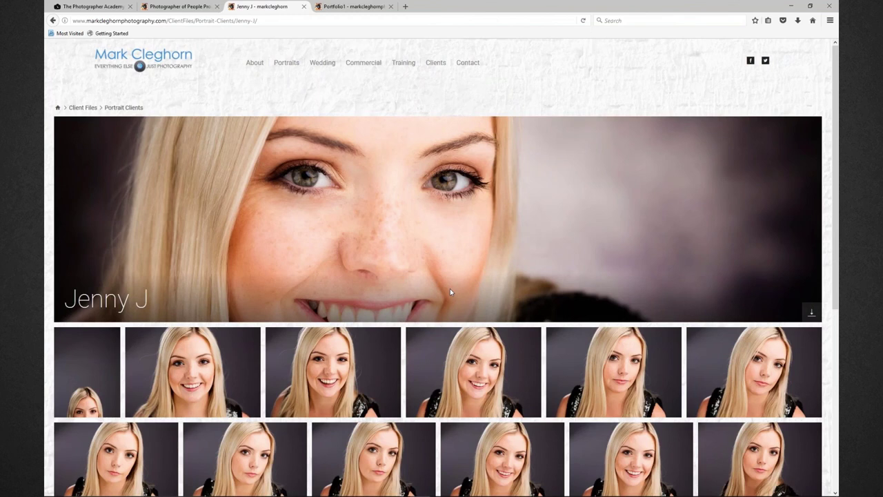
View the fourth photo of the client gallery at full size, then close the photo viewer
scroll(452, 304, "down", 1)
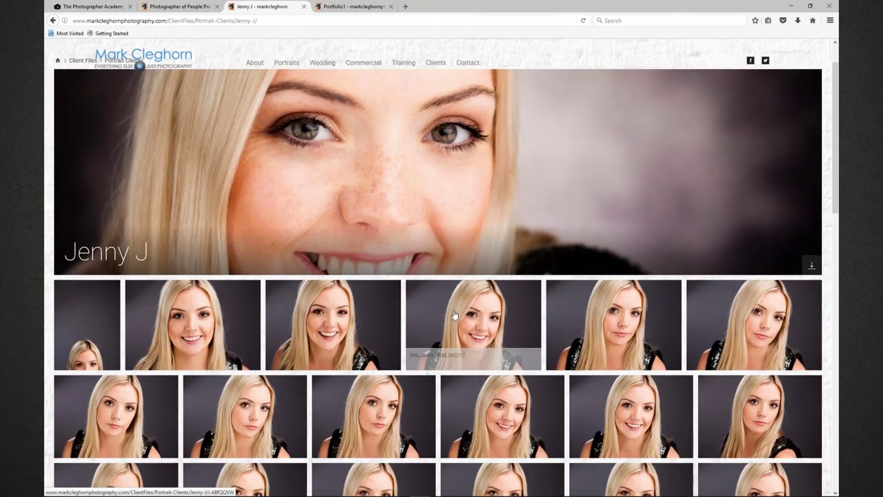
left_click(454, 315)
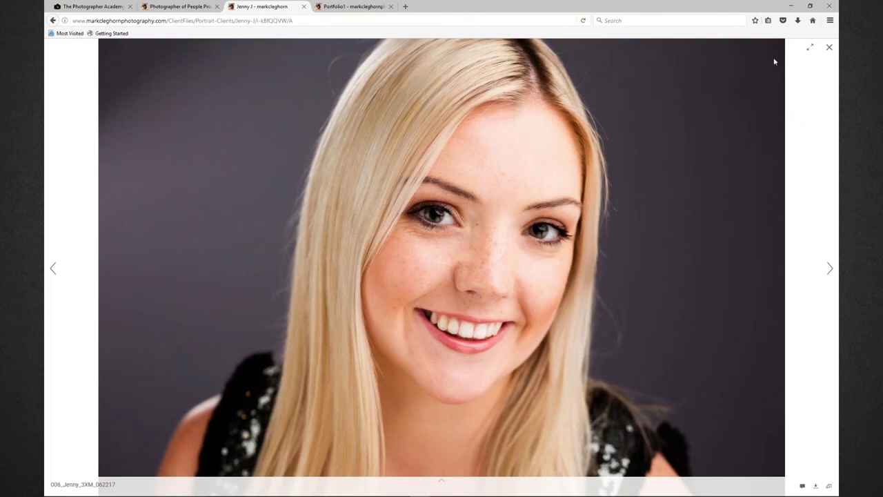
left_click(830, 50)
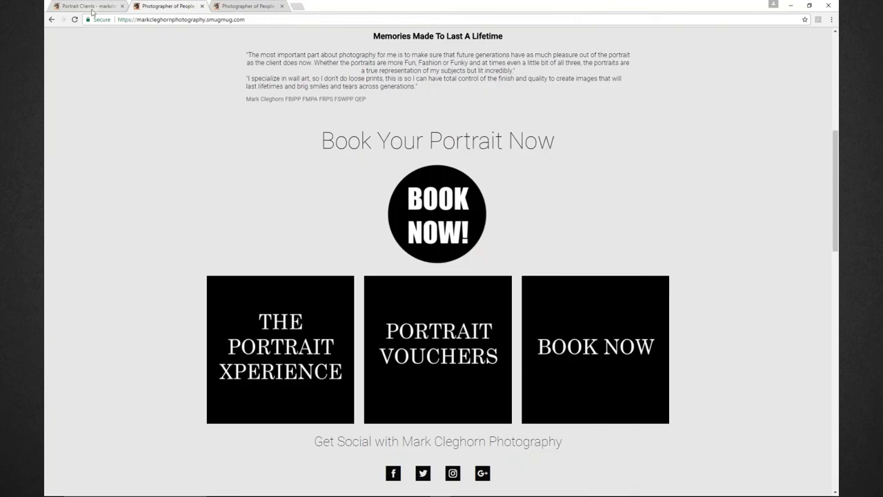
Switch to Chrome, open the same client gallery as the logged-in owner, and bring up its Gallery Settings
left_click(92, 12)
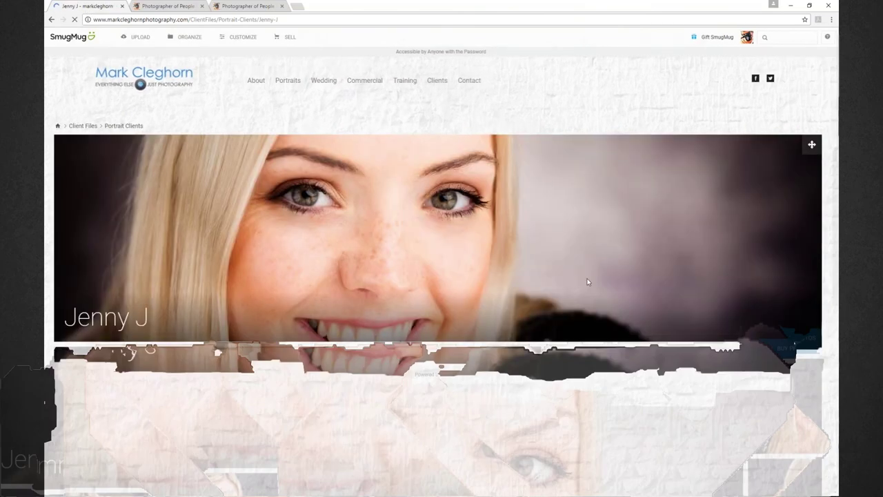
left_click(249, 40)
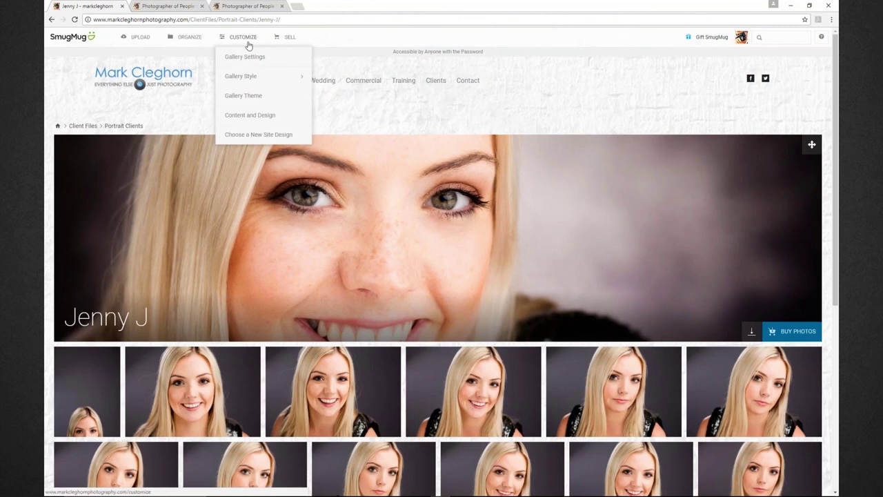
left_click(245, 58)
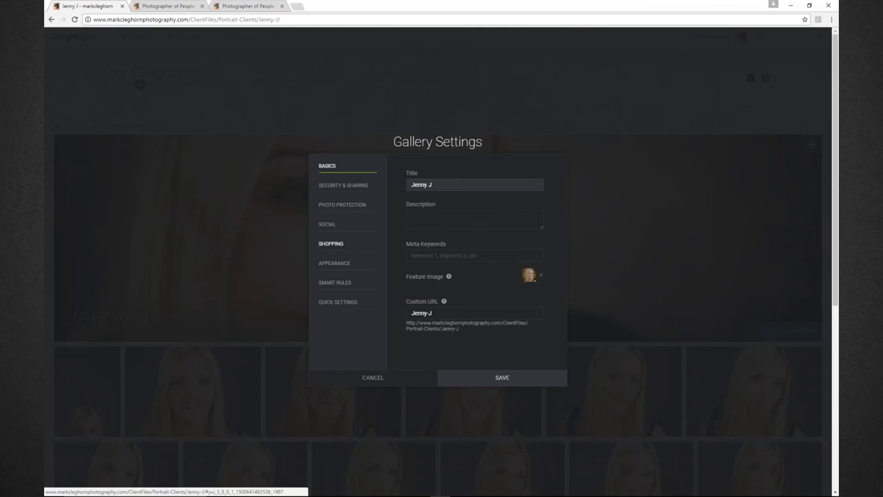
Turn on the gallery's Visitor Shopping Cart, set its Proof Delay to 3 Days, and save the settings
left_click(330, 244)
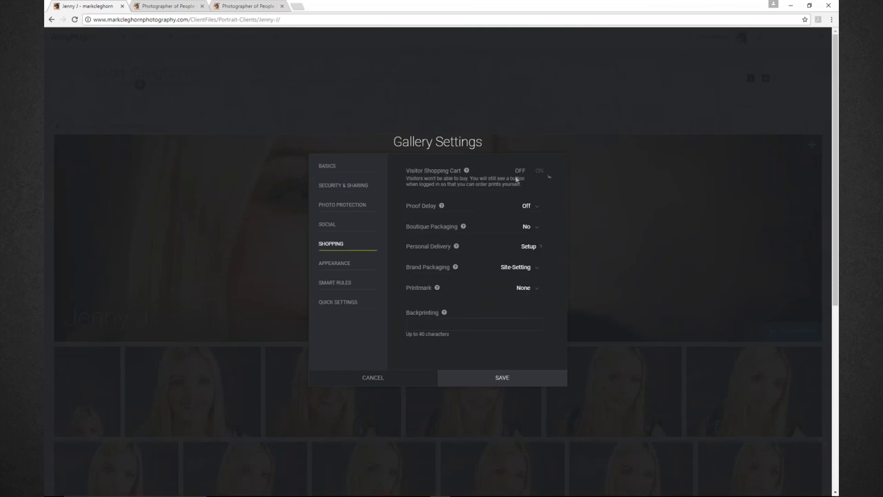
left_click(540, 172)
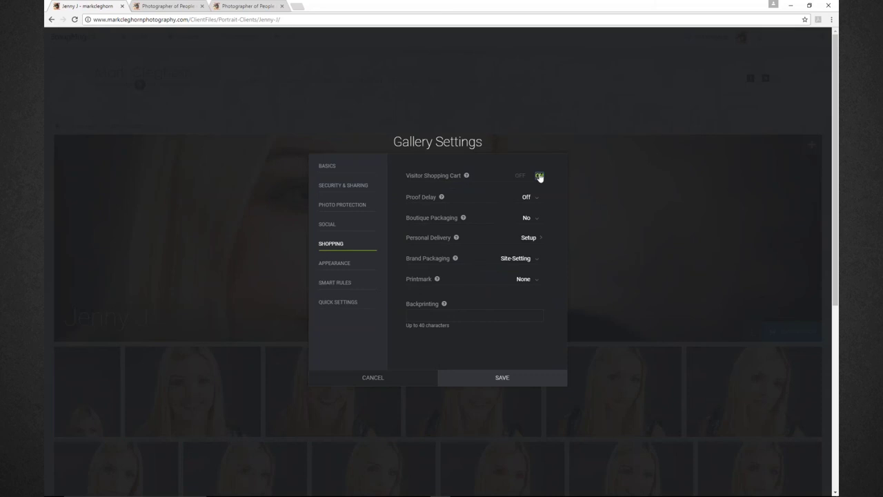
left_click(529, 197)
left_click(531, 227)
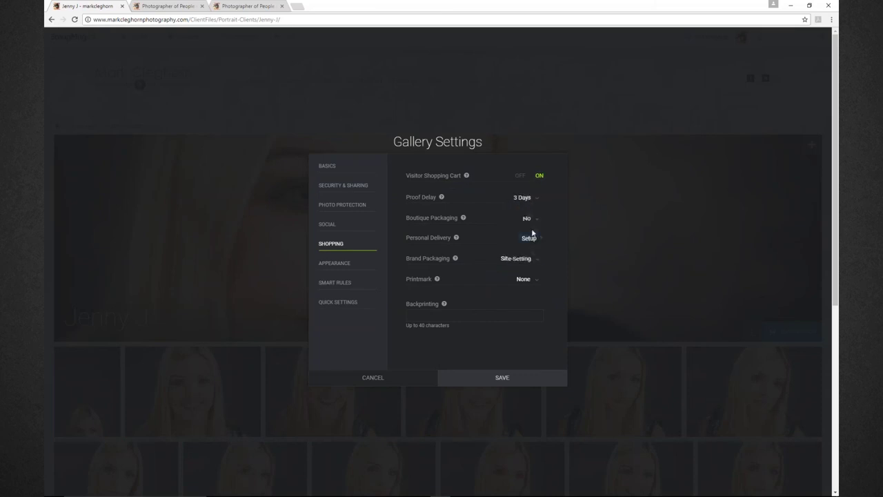
left_click(509, 379)
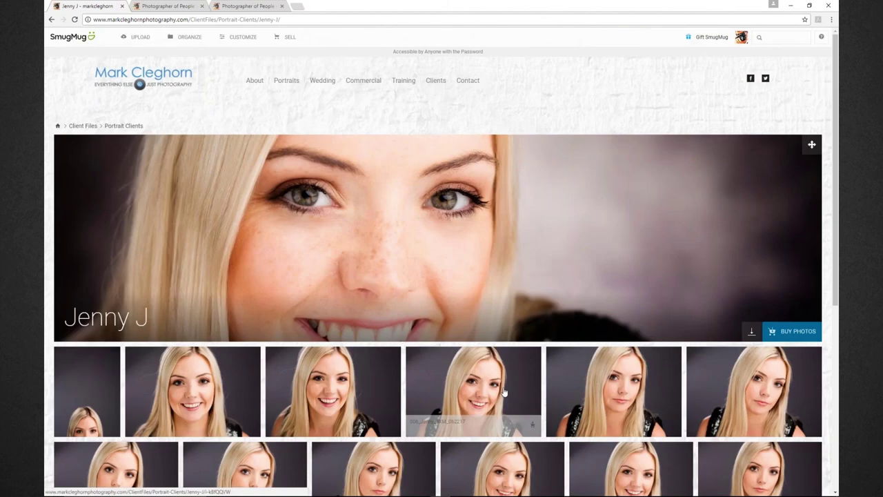
Review the pricelists available for the gallery and save it with Portraits 2016 (default) assigned
left_click(287, 39)
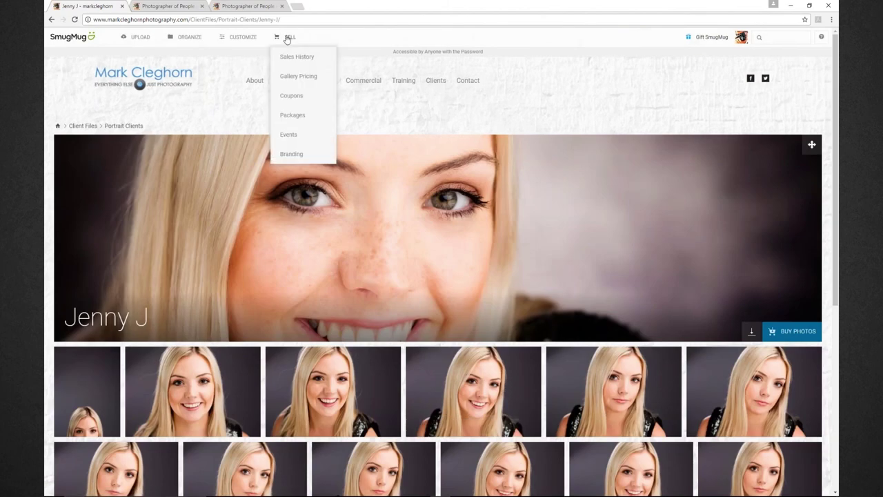
left_click(298, 77)
left_click(461, 164)
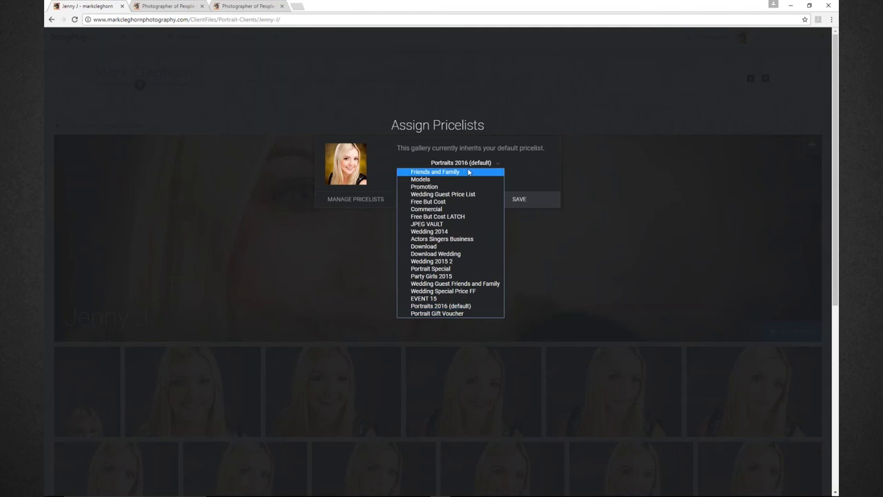
left_click(537, 167)
left_click(522, 200)
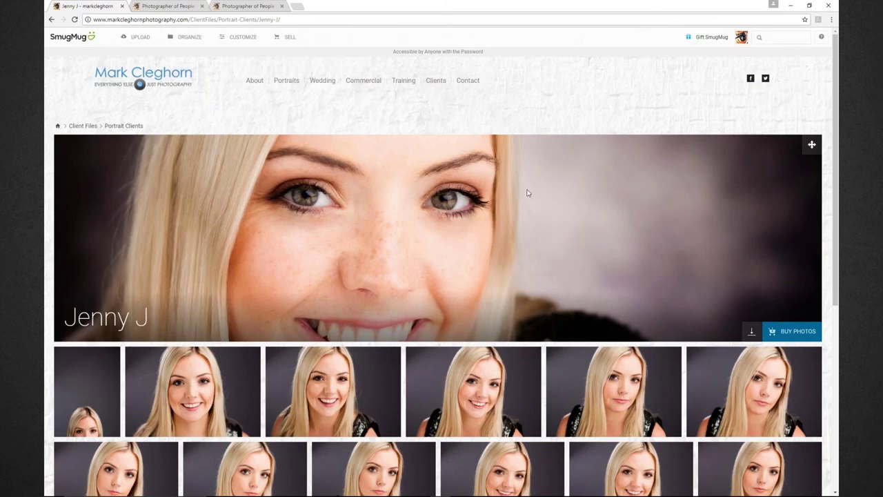
Switch to Firefox and reload the client gallery to check it as a visitor
mouse_move(421, 491)
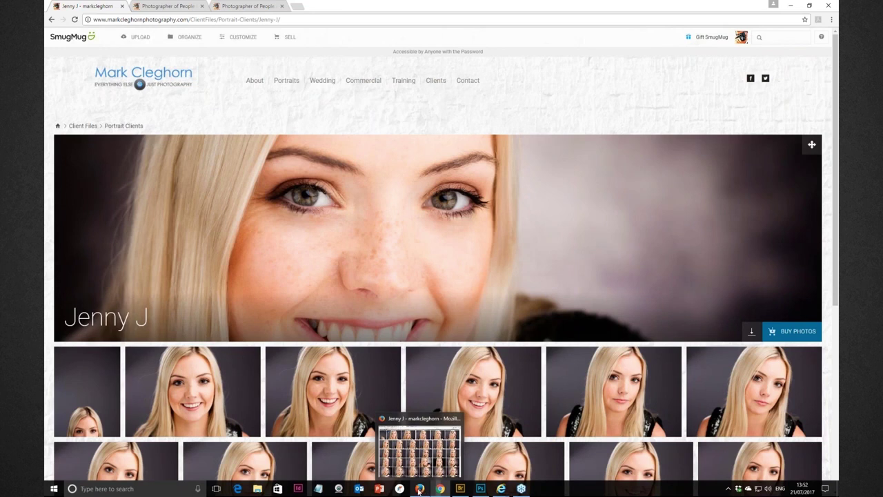
left_click(419, 490)
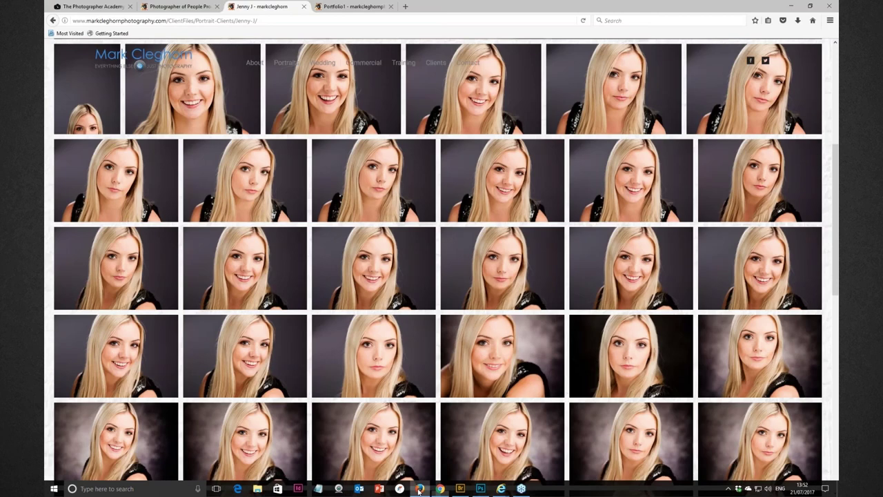
scroll(419, 166, "up", 1)
scroll(419, 166, "up", 5)
left_click(583, 21)
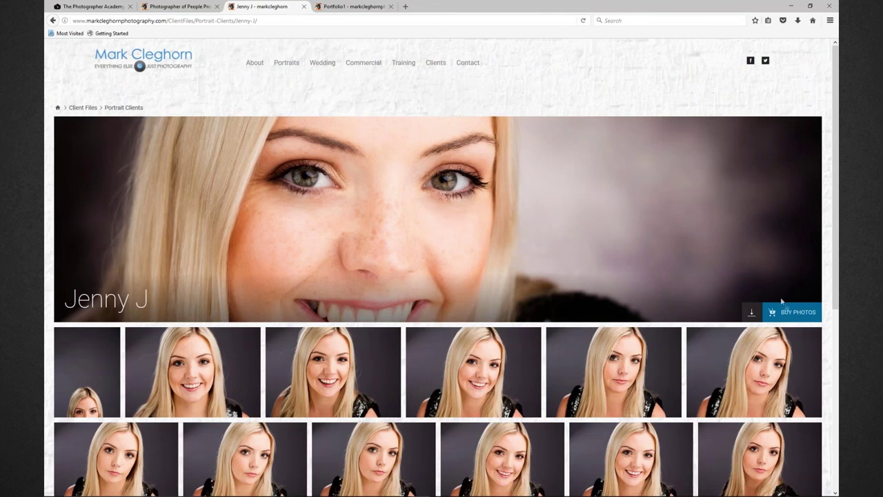
Open the client's smiling bare-shoulder portrait from the gallery and bring up its print product categories for purchase
mouse_move(602, 401)
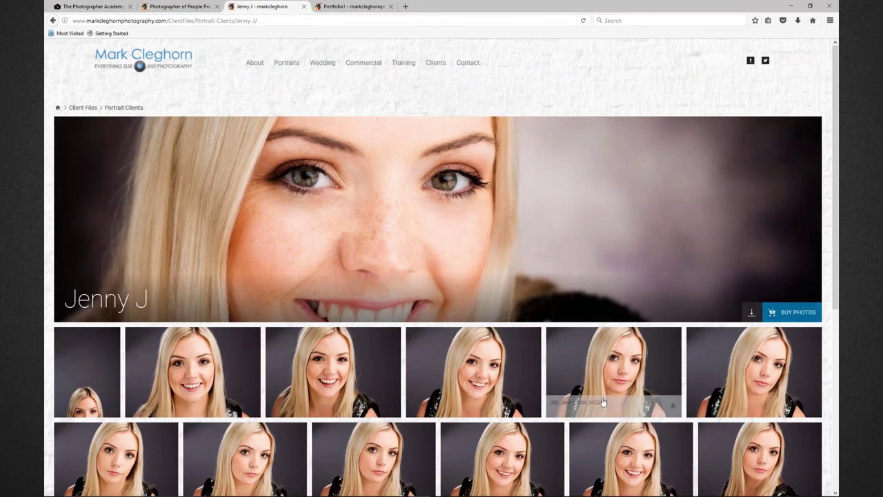
scroll(602, 401, "down", 1)
scroll(602, 401, "down", 5)
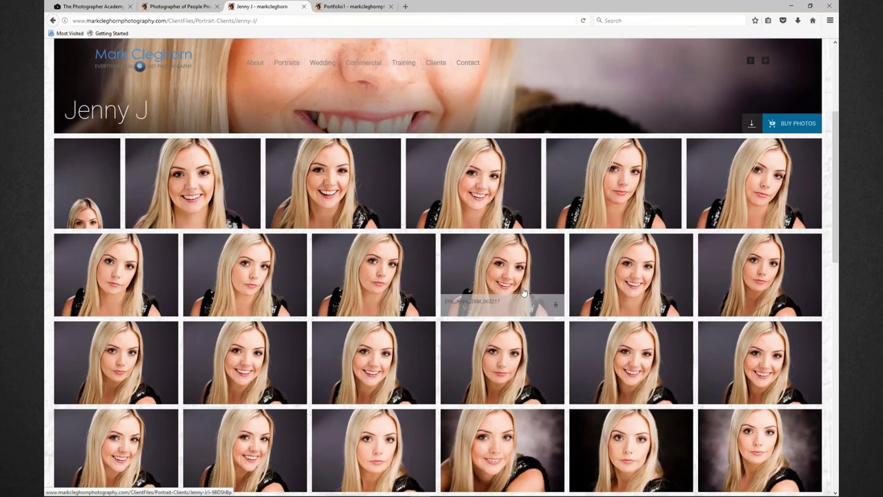
left_click(509, 454)
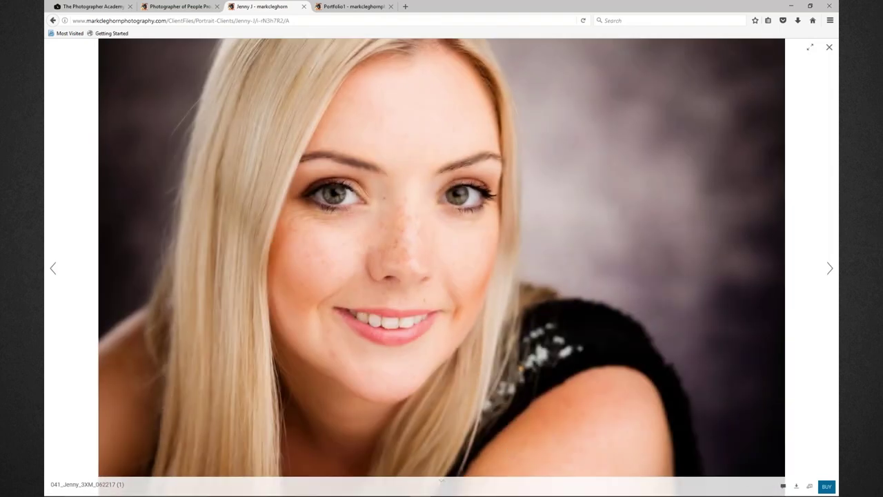
left_click(828, 487)
left_click(789, 457)
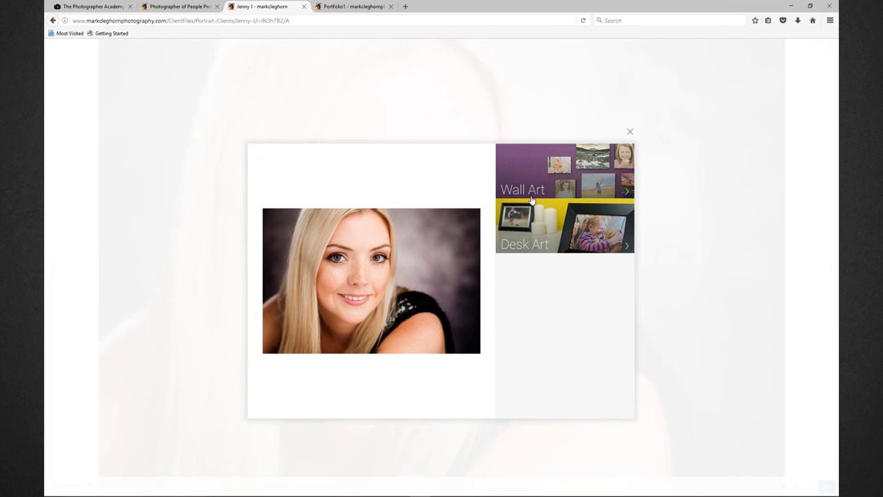
Switch to Internet Explorer and review the SmugMug article's CSS code for customizing the shopping cart's category images and fonts
mouse_move(501, 488)
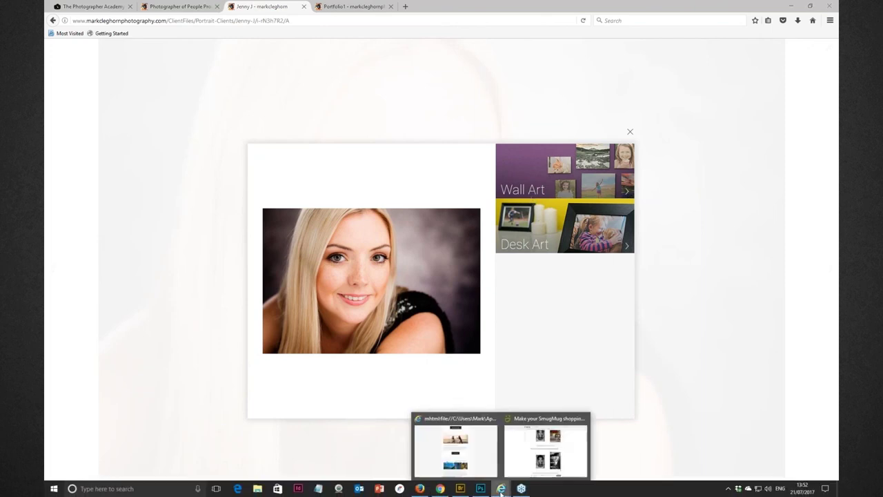
left_click(546, 447)
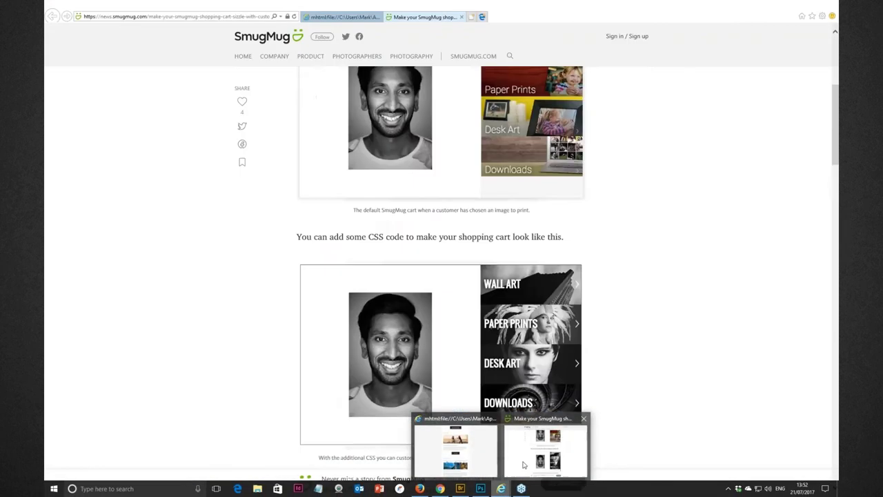
scroll(335, 162, "down", 10)
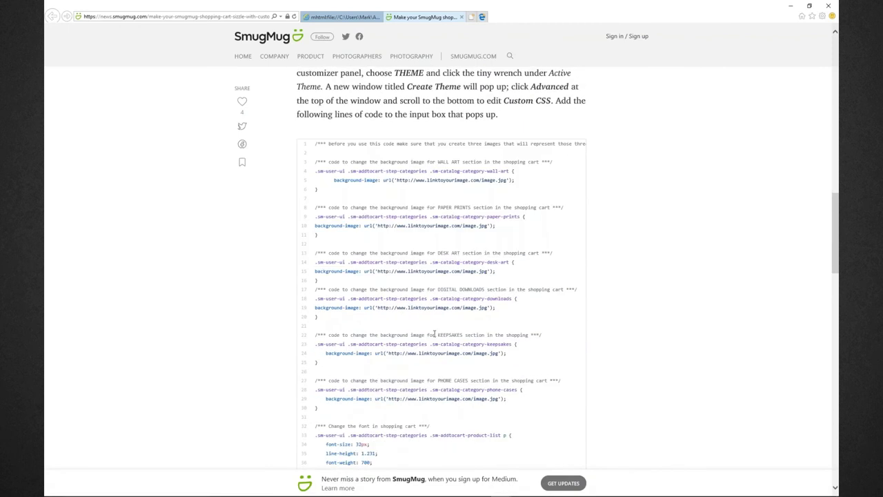
scroll(434, 334, "down", 2)
scroll(433, 334, "down", 4)
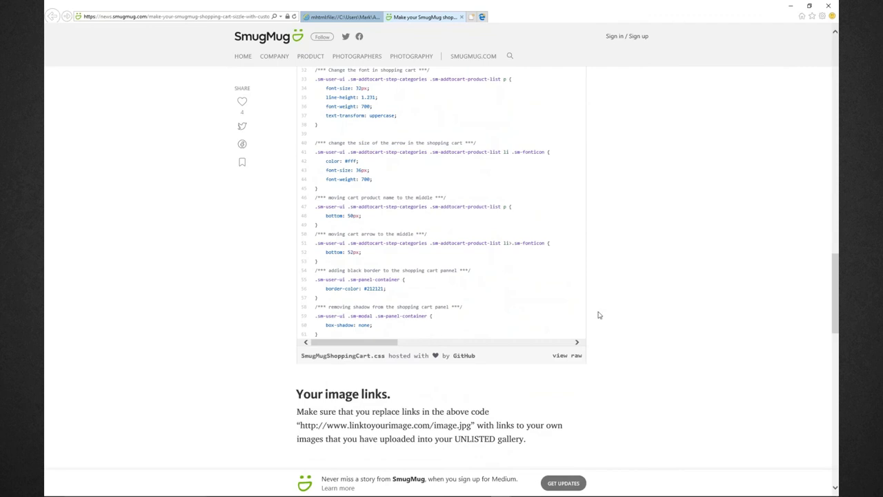
scroll(597, 313, "up", 6)
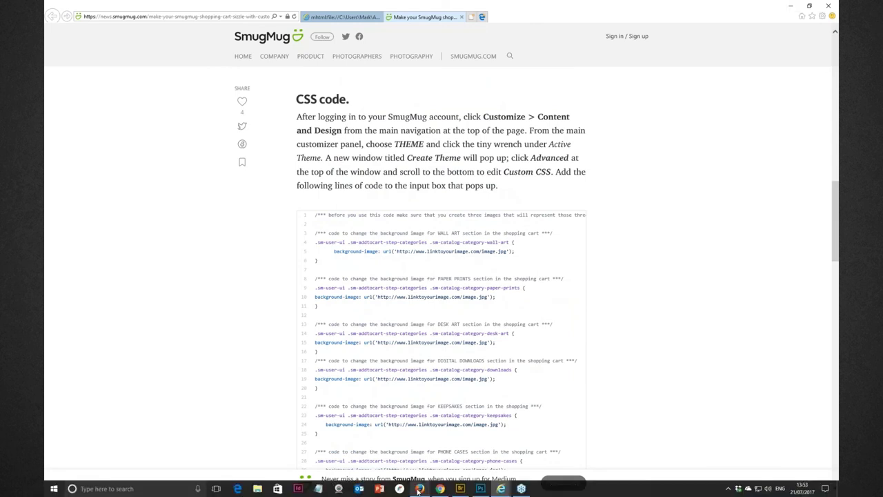
Switch to Firefox and examine the customized print product categories in the first Portrait Clients gallery's shopping cart
left_click(420, 488)
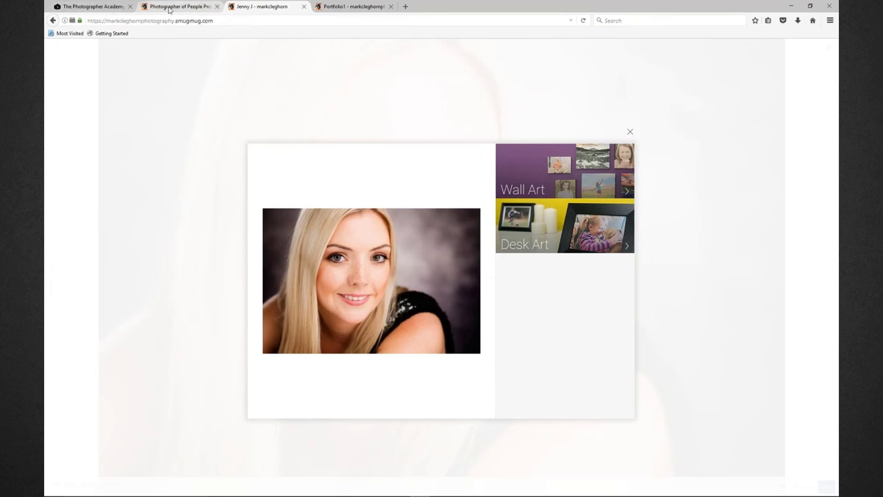
left_click(165, 7)
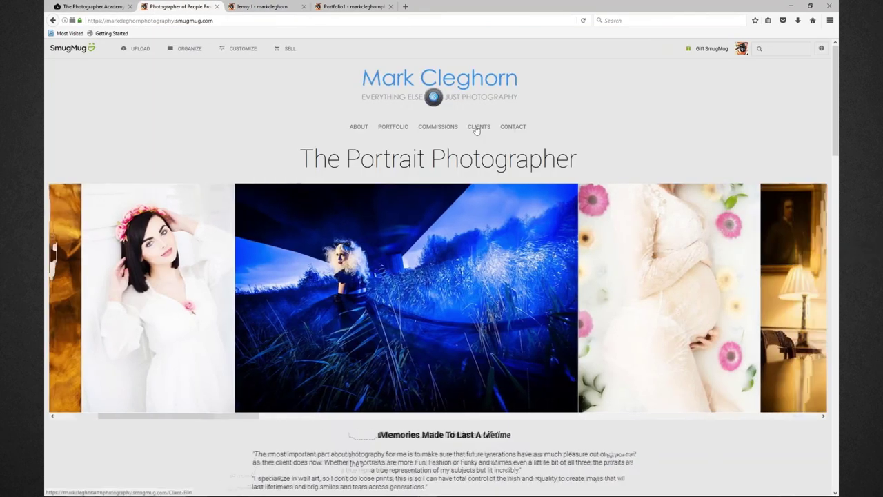
left_click(477, 127)
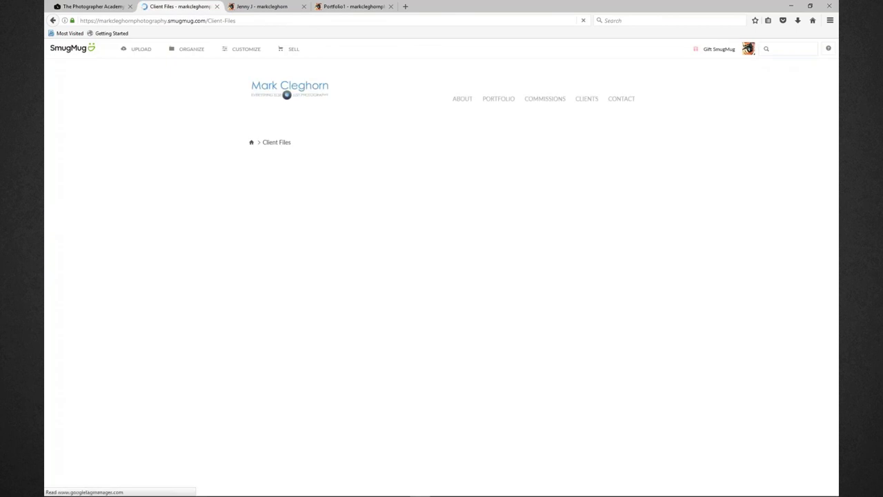
left_click(296, 259)
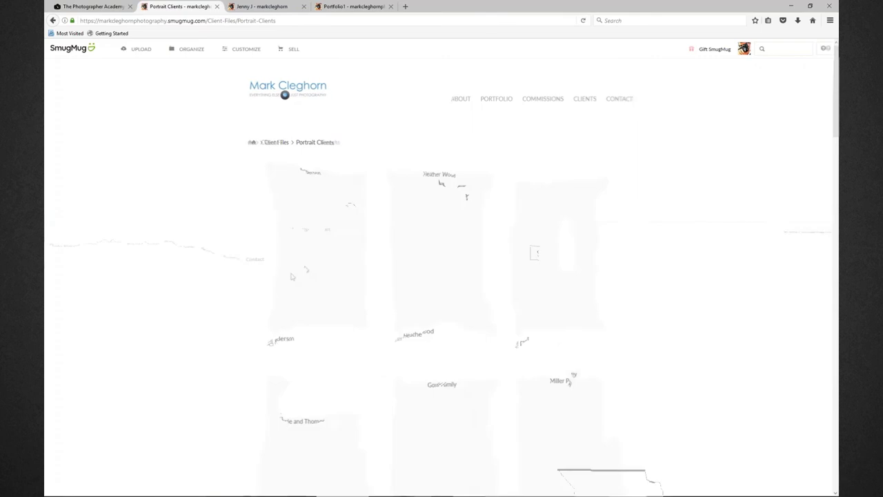
left_click(287, 227)
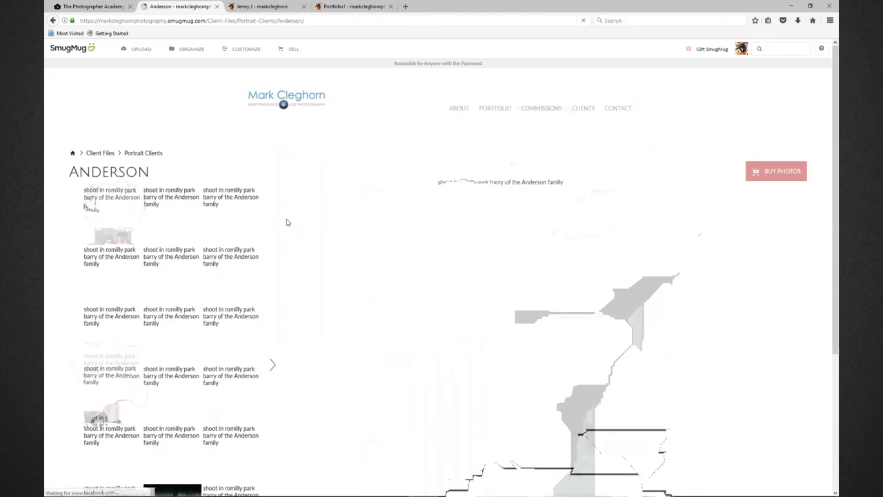
left_click(780, 172)
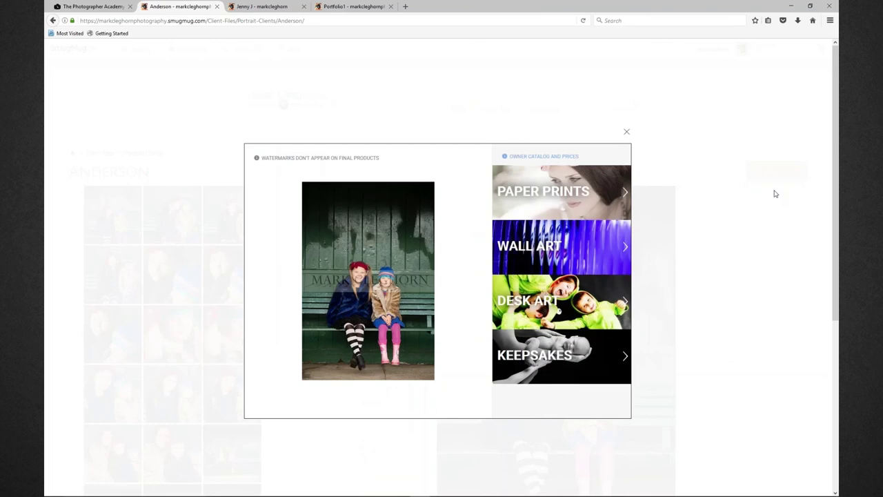
left_click(627, 132)
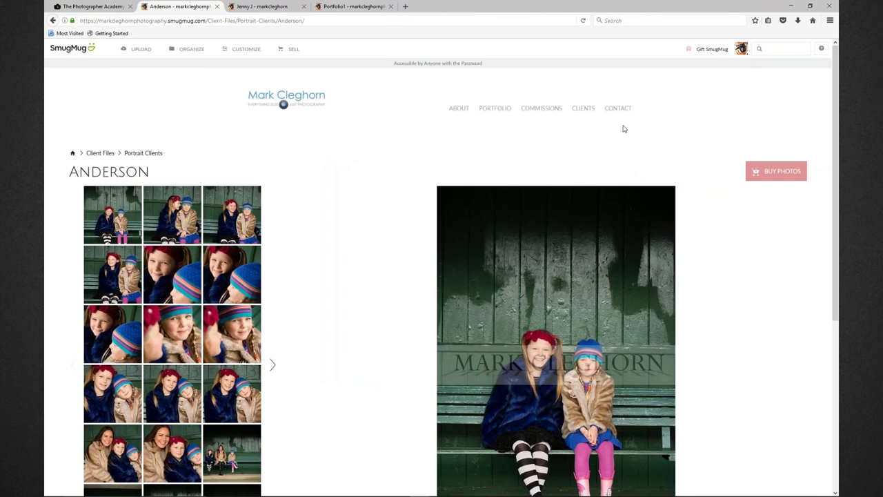
Open the shopping cart gallery inside the Other folder of the site organizer to view its category images
left_click(190, 54)
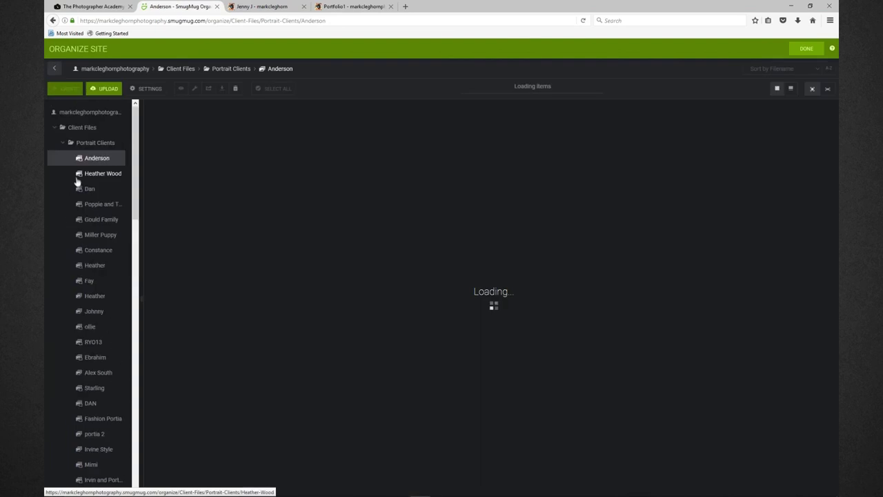
left_click(69, 112)
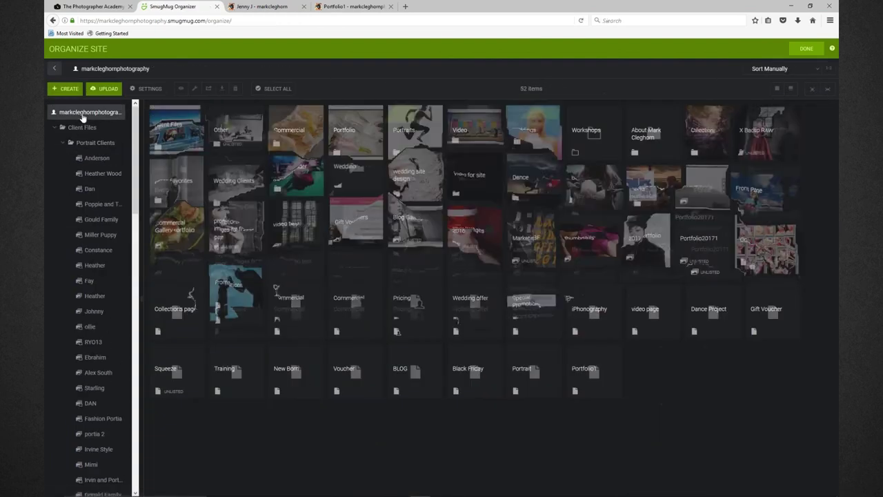
left_click(55, 128)
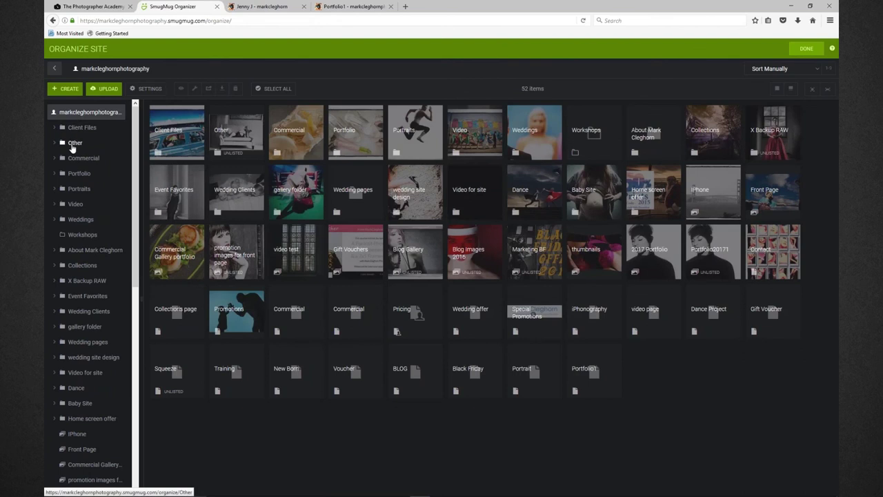
left_click(74, 145)
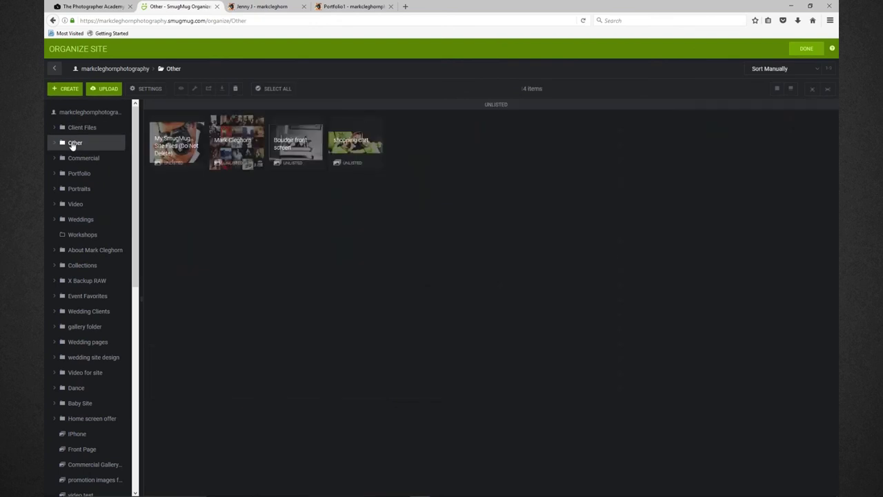
left_click(358, 156)
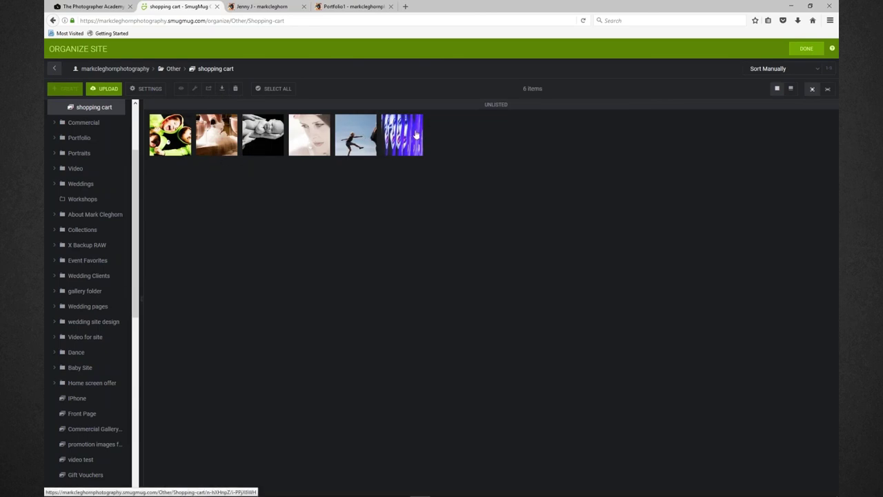
Leave the organizer and copy the image location of the shopping cart gallery's picture of children in green costumes
left_click(806, 49)
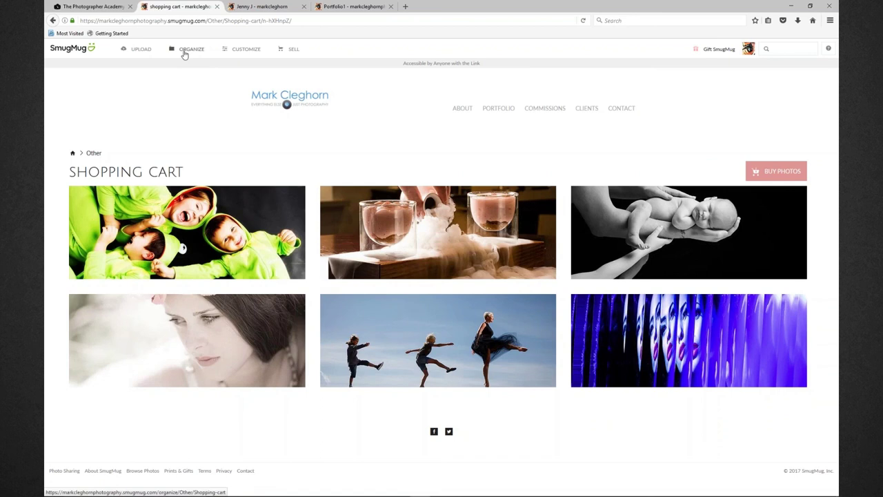
left_click(191, 261)
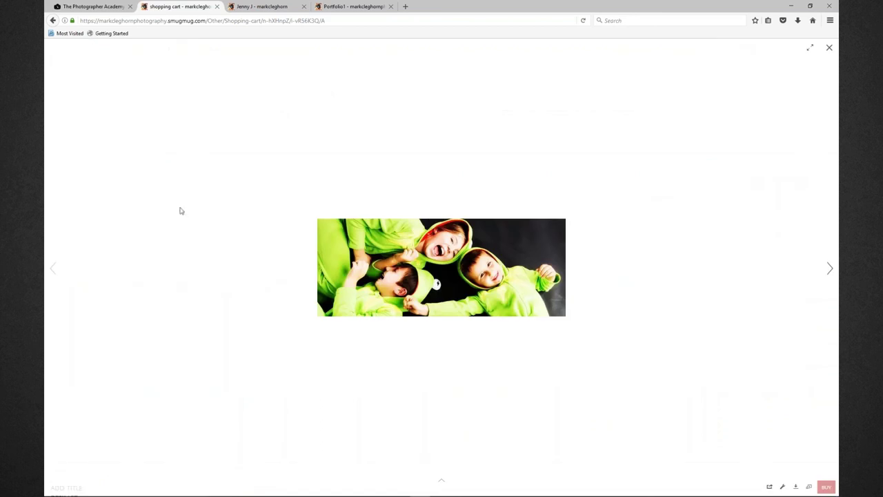
right_click(405, 249)
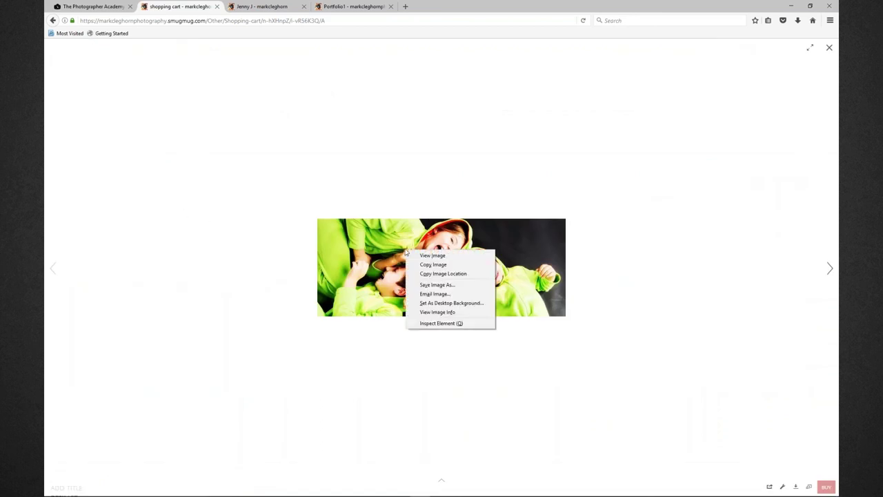
left_click(448, 274)
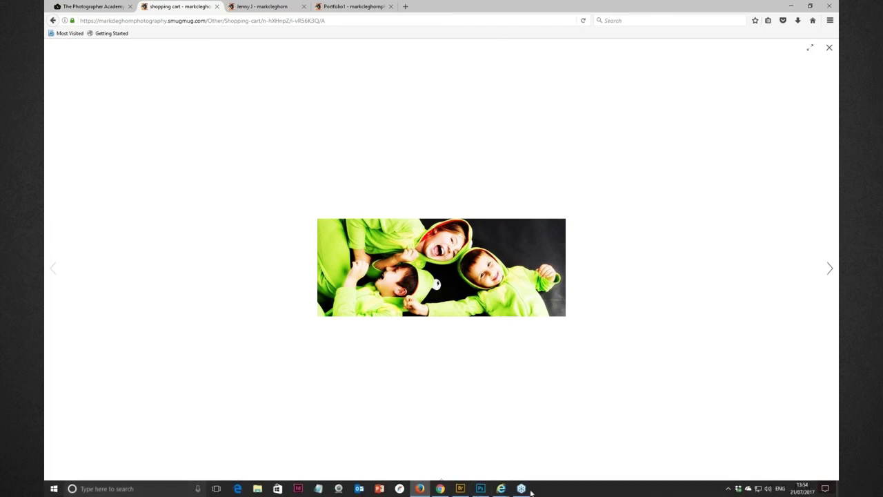
Check the shopping cart CSS article again in Internet Explorer, return to Firefox and close the enlarged green costume image
mouse_move(502, 490)
left_click(529, 463)
scroll(461, 340, "down", 2)
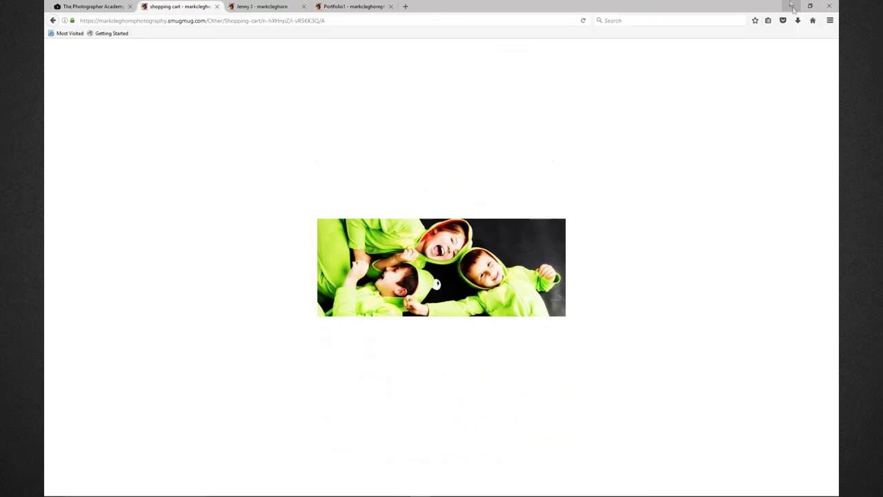
left_click(829, 48)
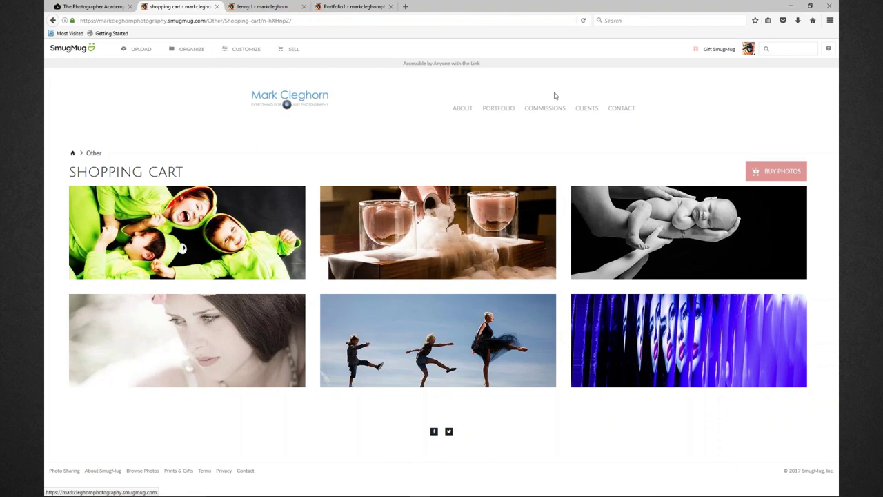
Open the Client Files page for content and design customization and bring up the theme settings for All Folders
left_click(590, 113)
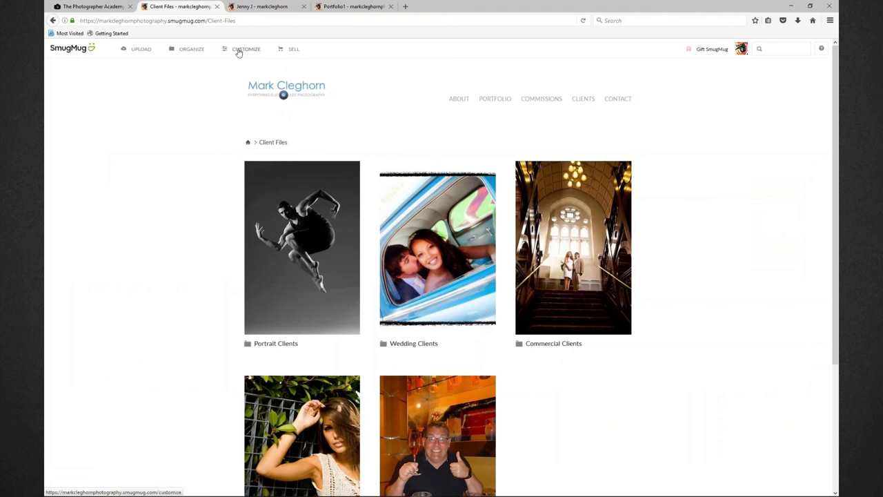
mouse_move(238, 52)
left_click(260, 108)
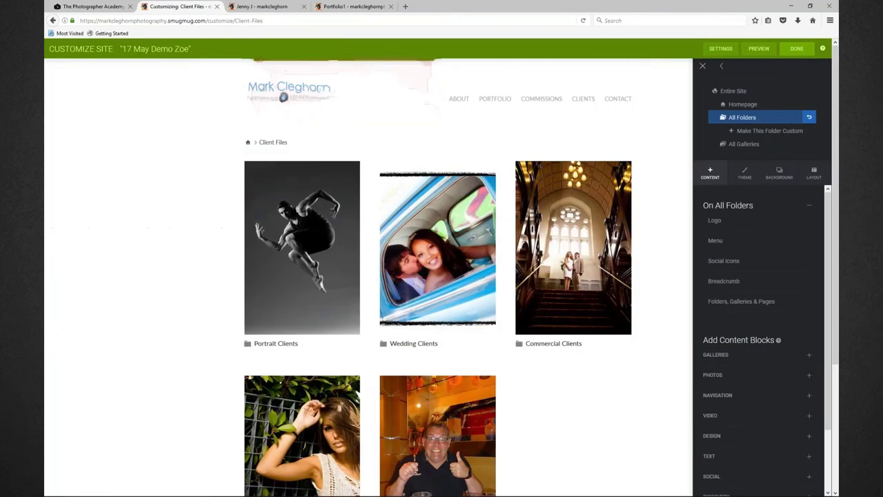
left_click(748, 175)
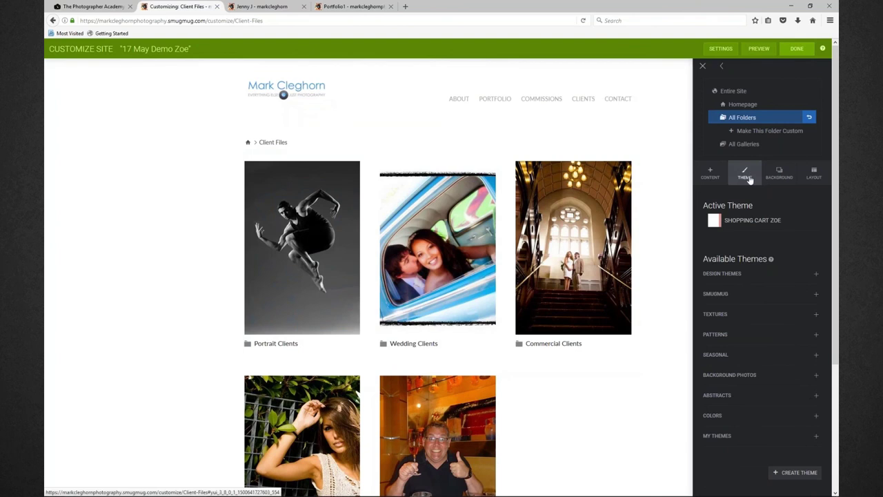
mouse_move(737, 222)
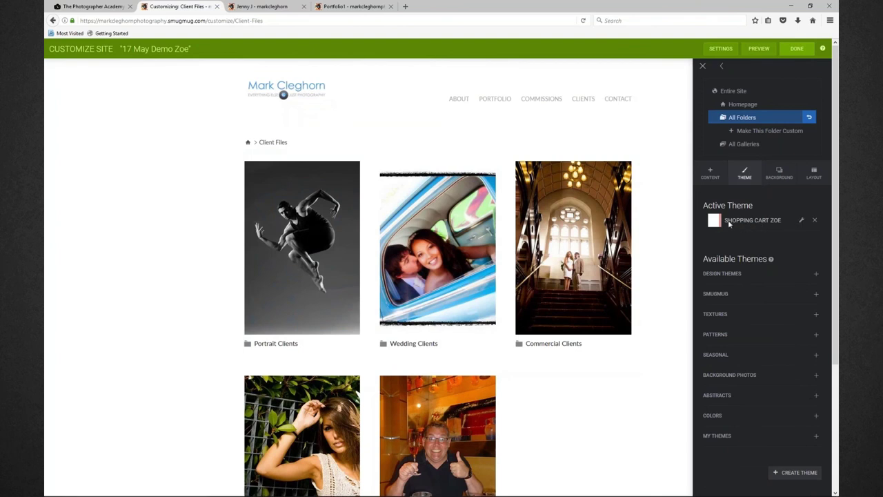
Review the image links in the active shopping cart theme's Custom CSS and close the theme editor
left_click(803, 220)
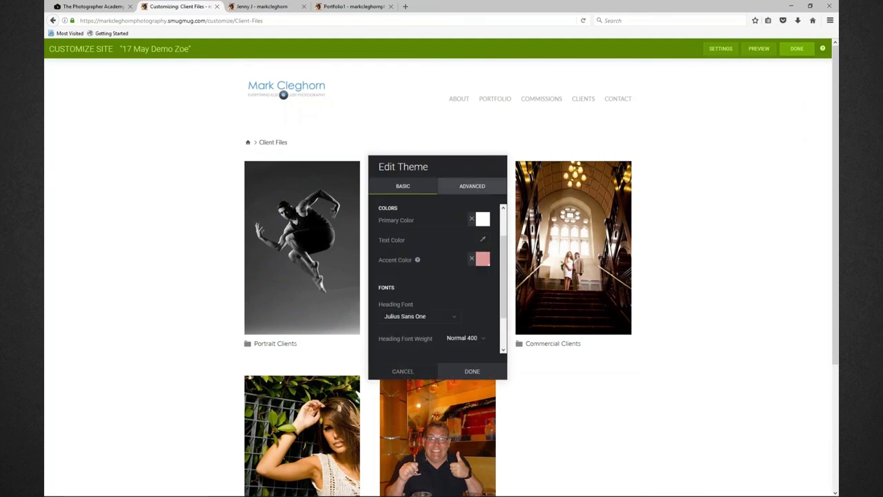
left_click(474, 186)
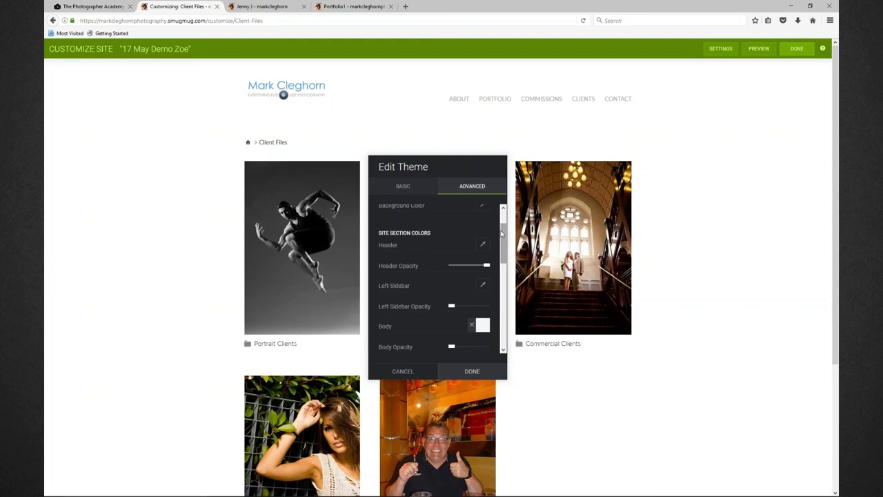
left_click_drag(503, 236, 510, 356)
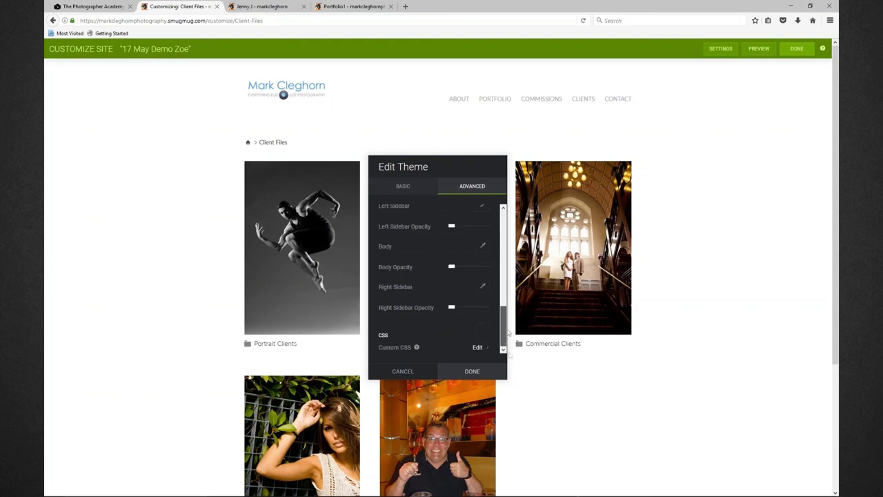
left_click(477, 347)
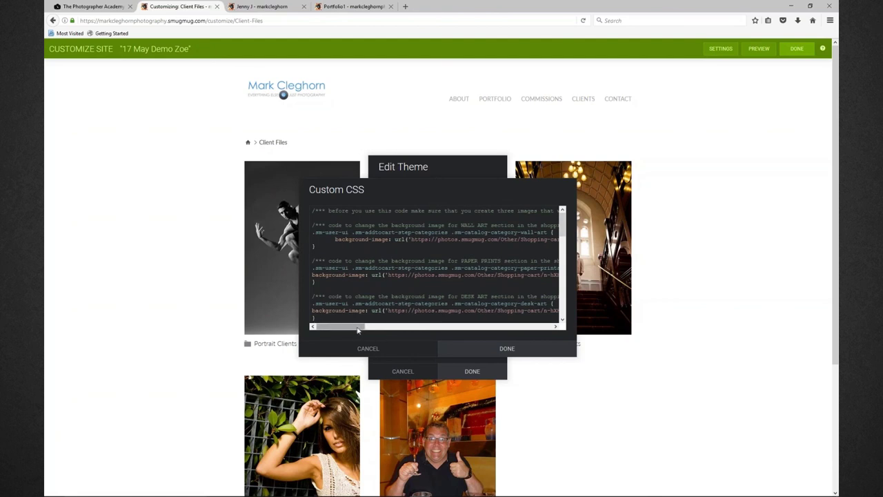
left_click_drag(354, 330, 398, 328)
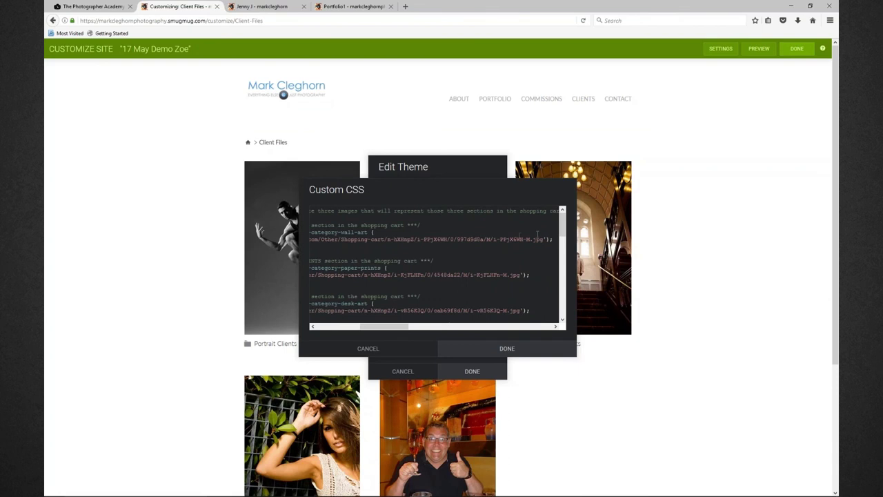
left_click_drag(386, 327, 341, 327)
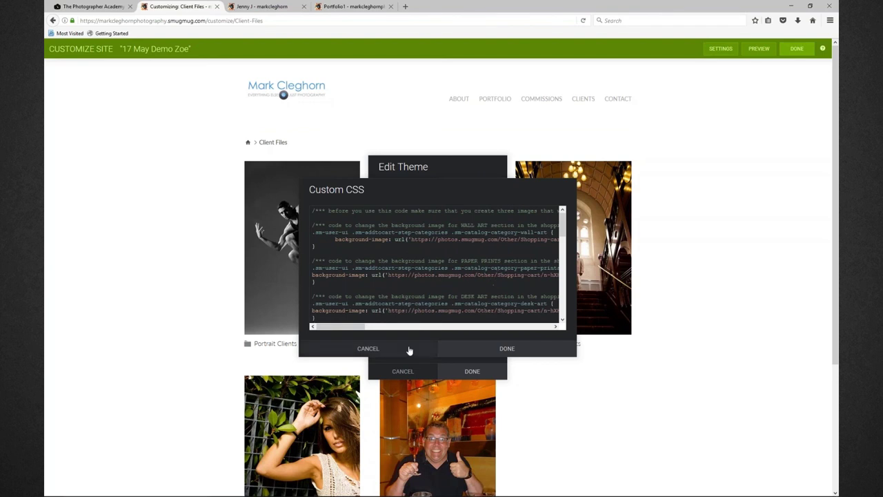
left_click(491, 352)
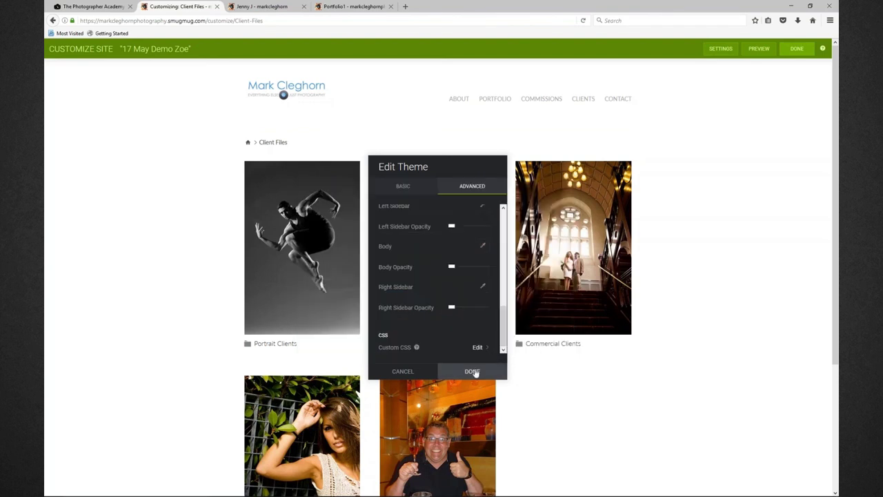
left_click(475, 371)
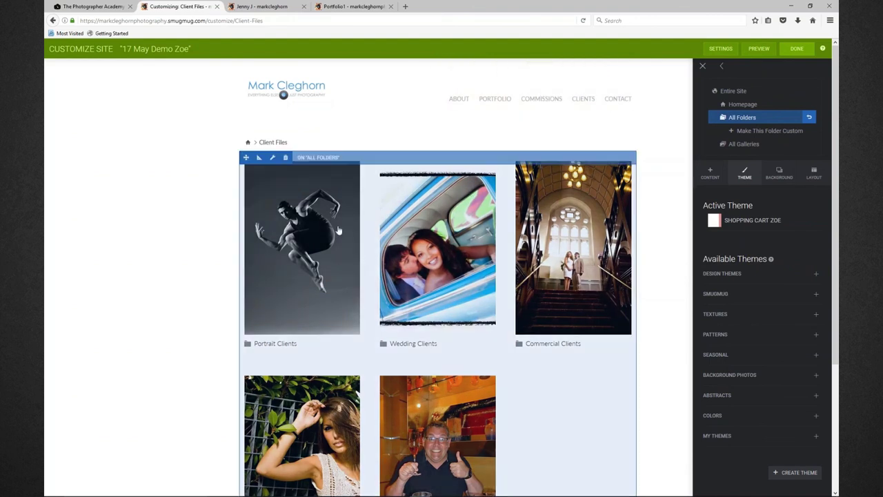
Close the Client Files customization, return to the site's homepage and open the Portfolio page
left_click(798, 50)
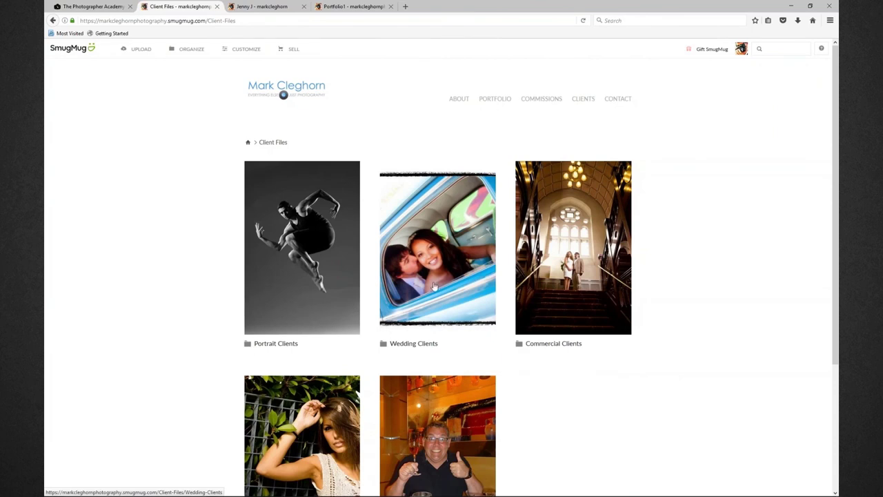
left_click(286, 86)
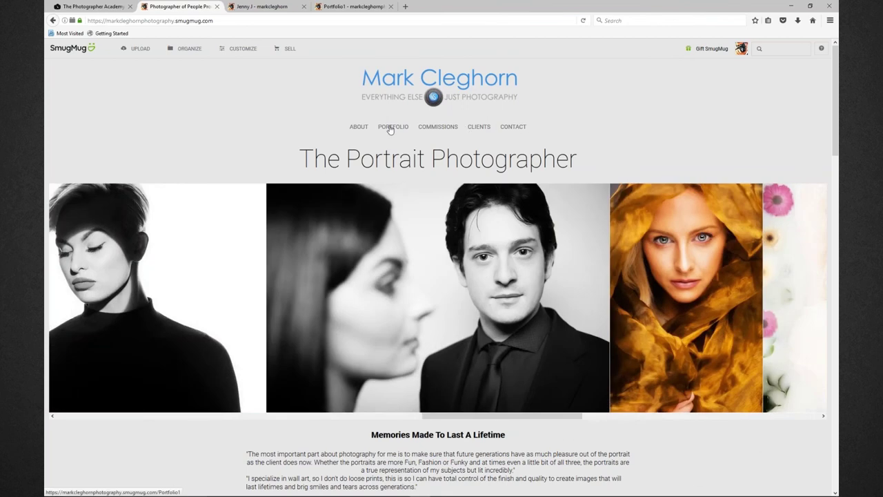
left_click(391, 128)
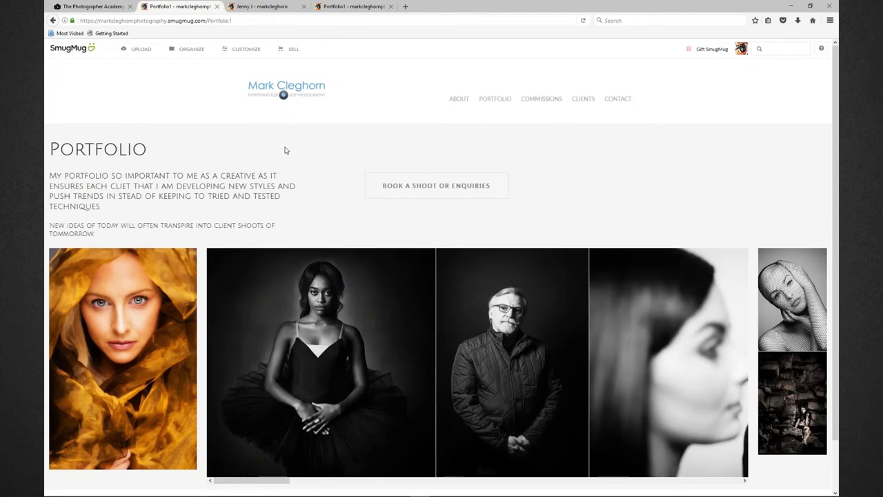
left_click(501, 100)
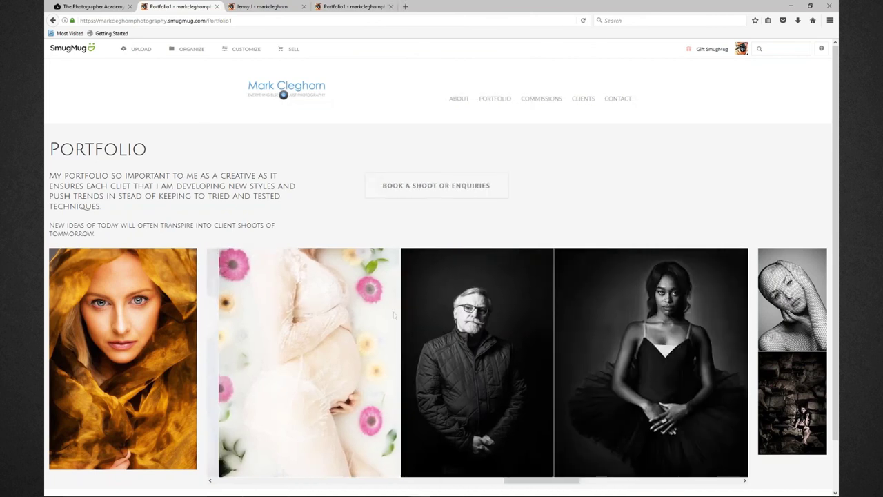
Open the Portfolio page for content and design customization and remove the multiple photos block beside the carousel
left_click(238, 65)
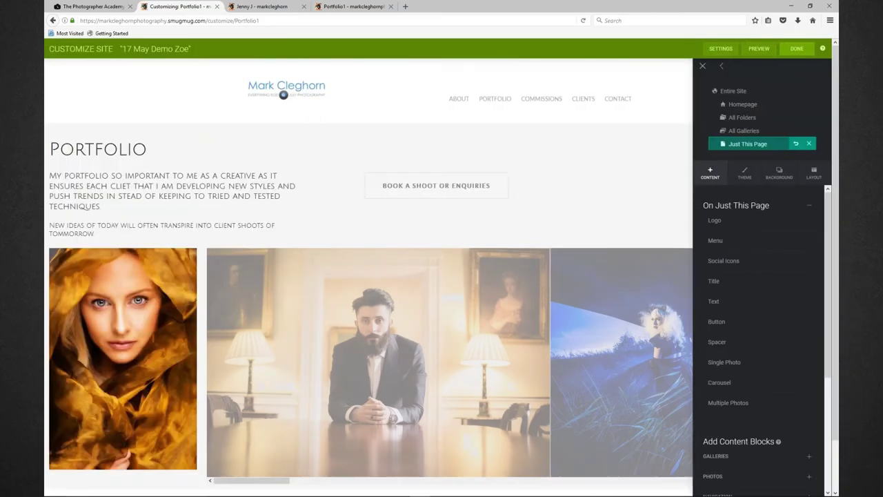
left_click(722, 65)
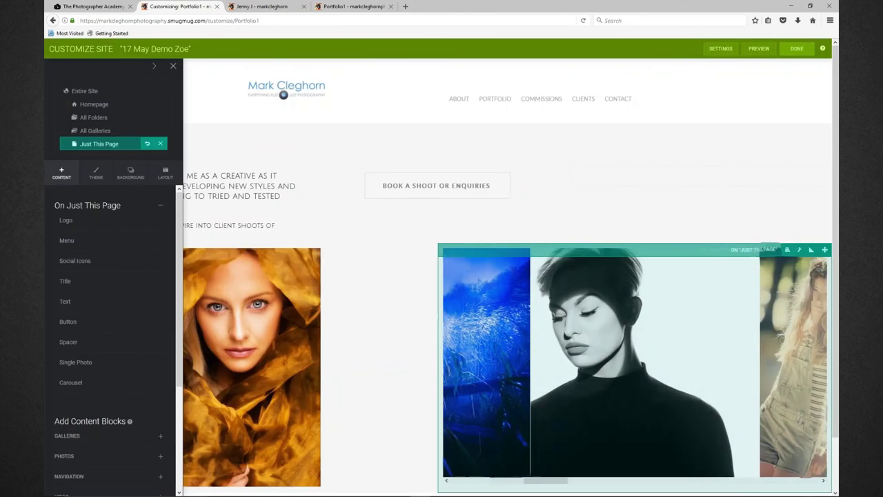
left_click(156, 68)
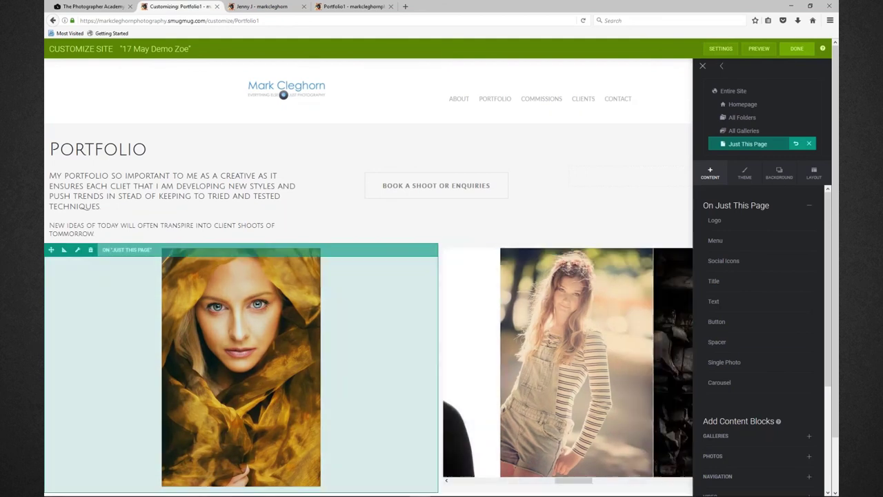
Set the container width of the Portfolio page's single photo of the woman in gold fabric to 20% and publish the changes
left_click(63, 251)
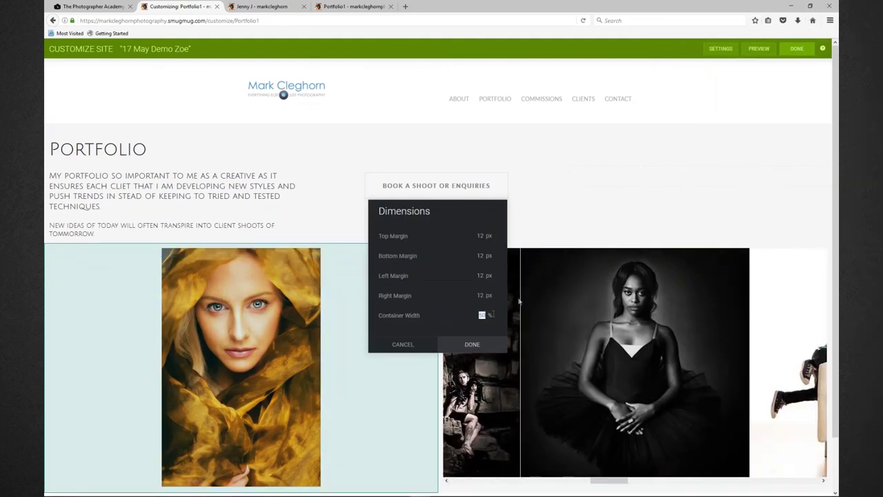
type("20")
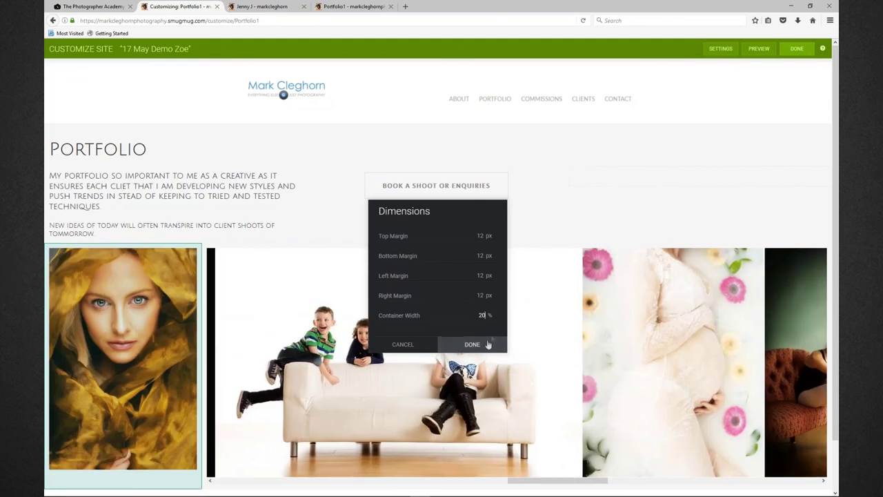
left_click(482, 345)
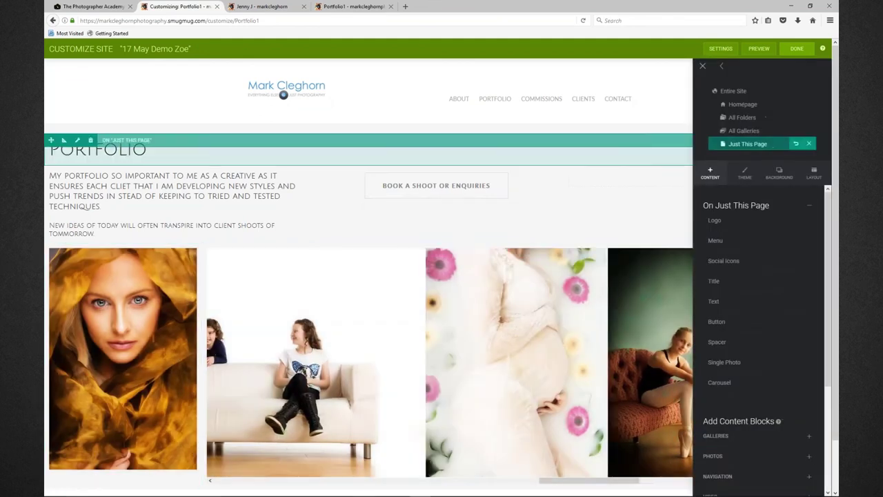
left_click(794, 49)
left_click(426, 247)
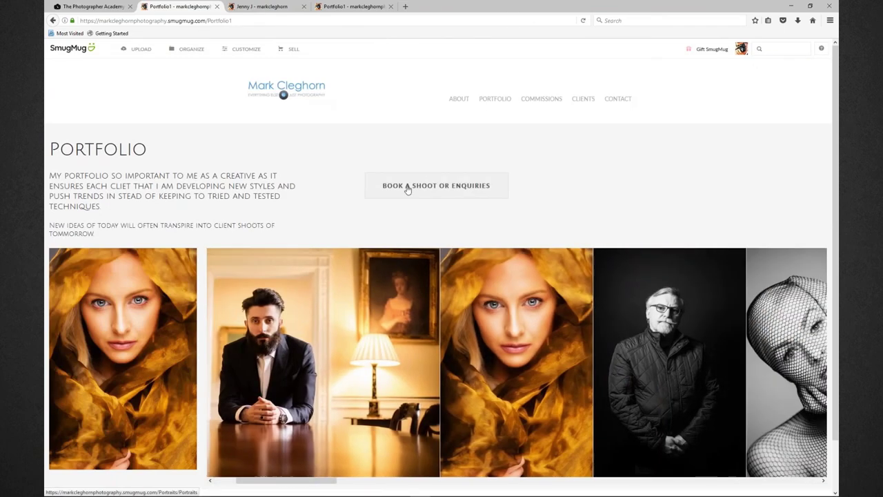
Check the booking form behind Book a Shoot or Enquiries, return to the Portfolio page and look through its photo carousel
left_click(408, 187)
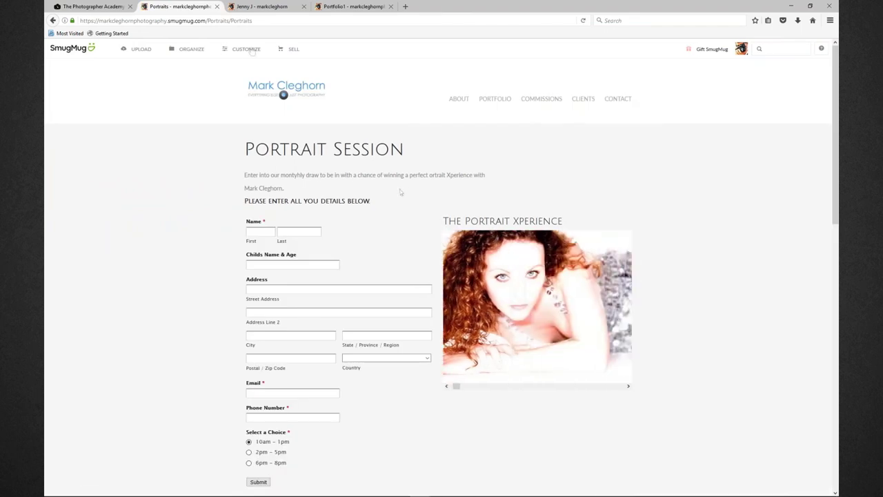
mouse_move(247, 53)
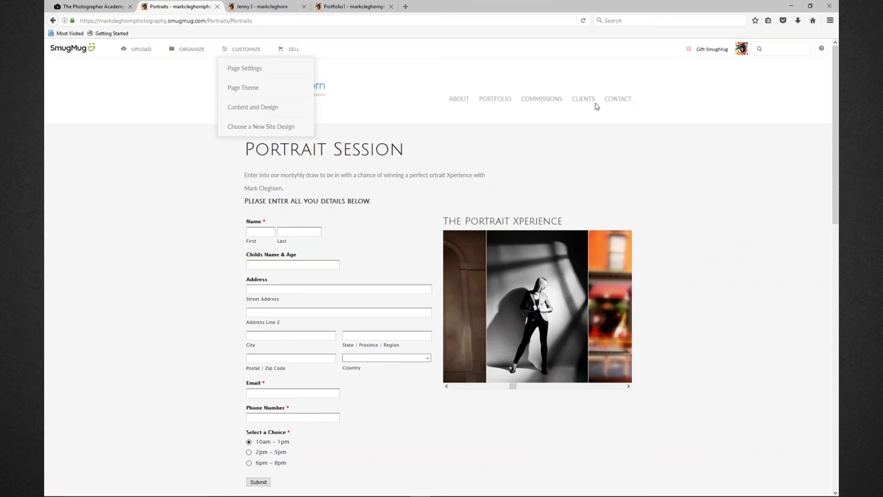
left_click(499, 103)
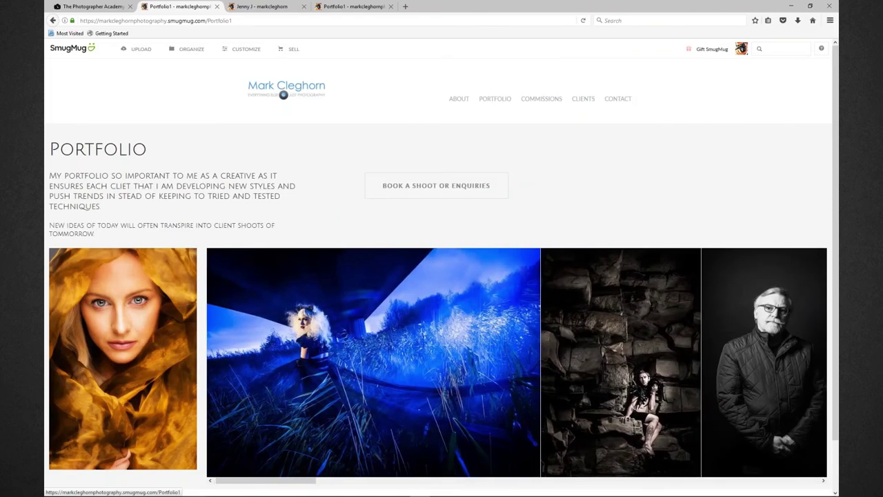
scroll(517, 362, "right", 5)
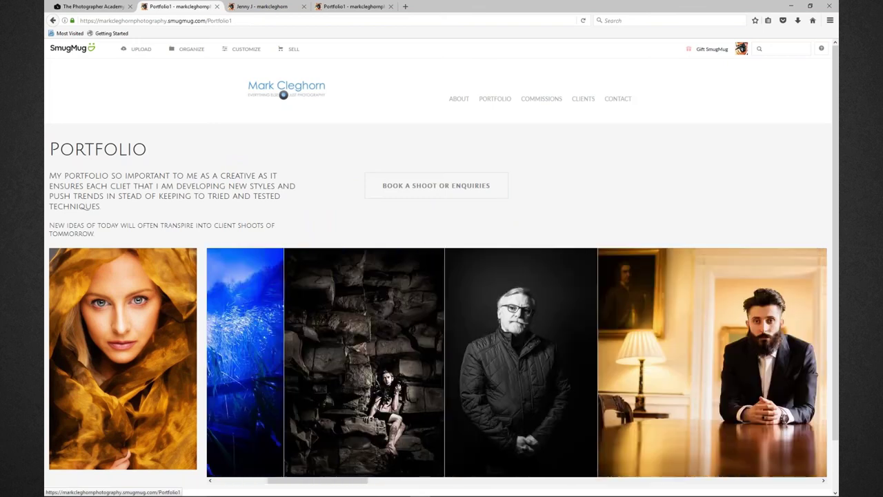
scroll(517, 362, "right", 3)
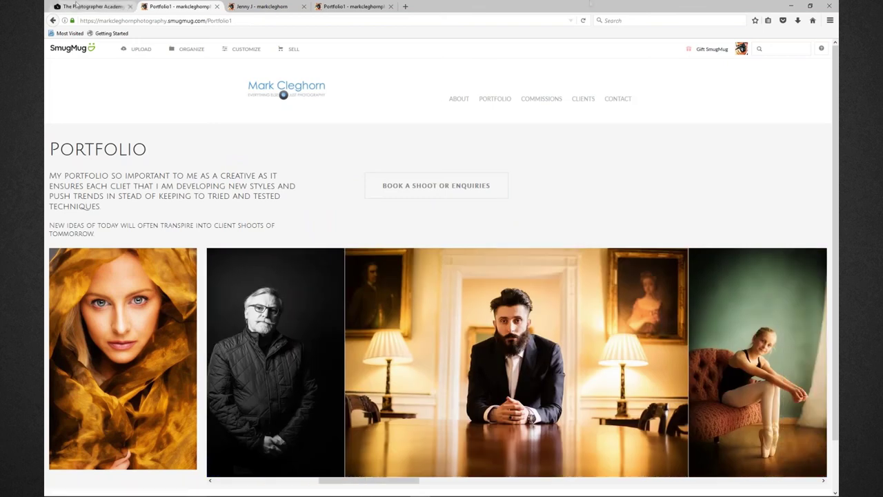